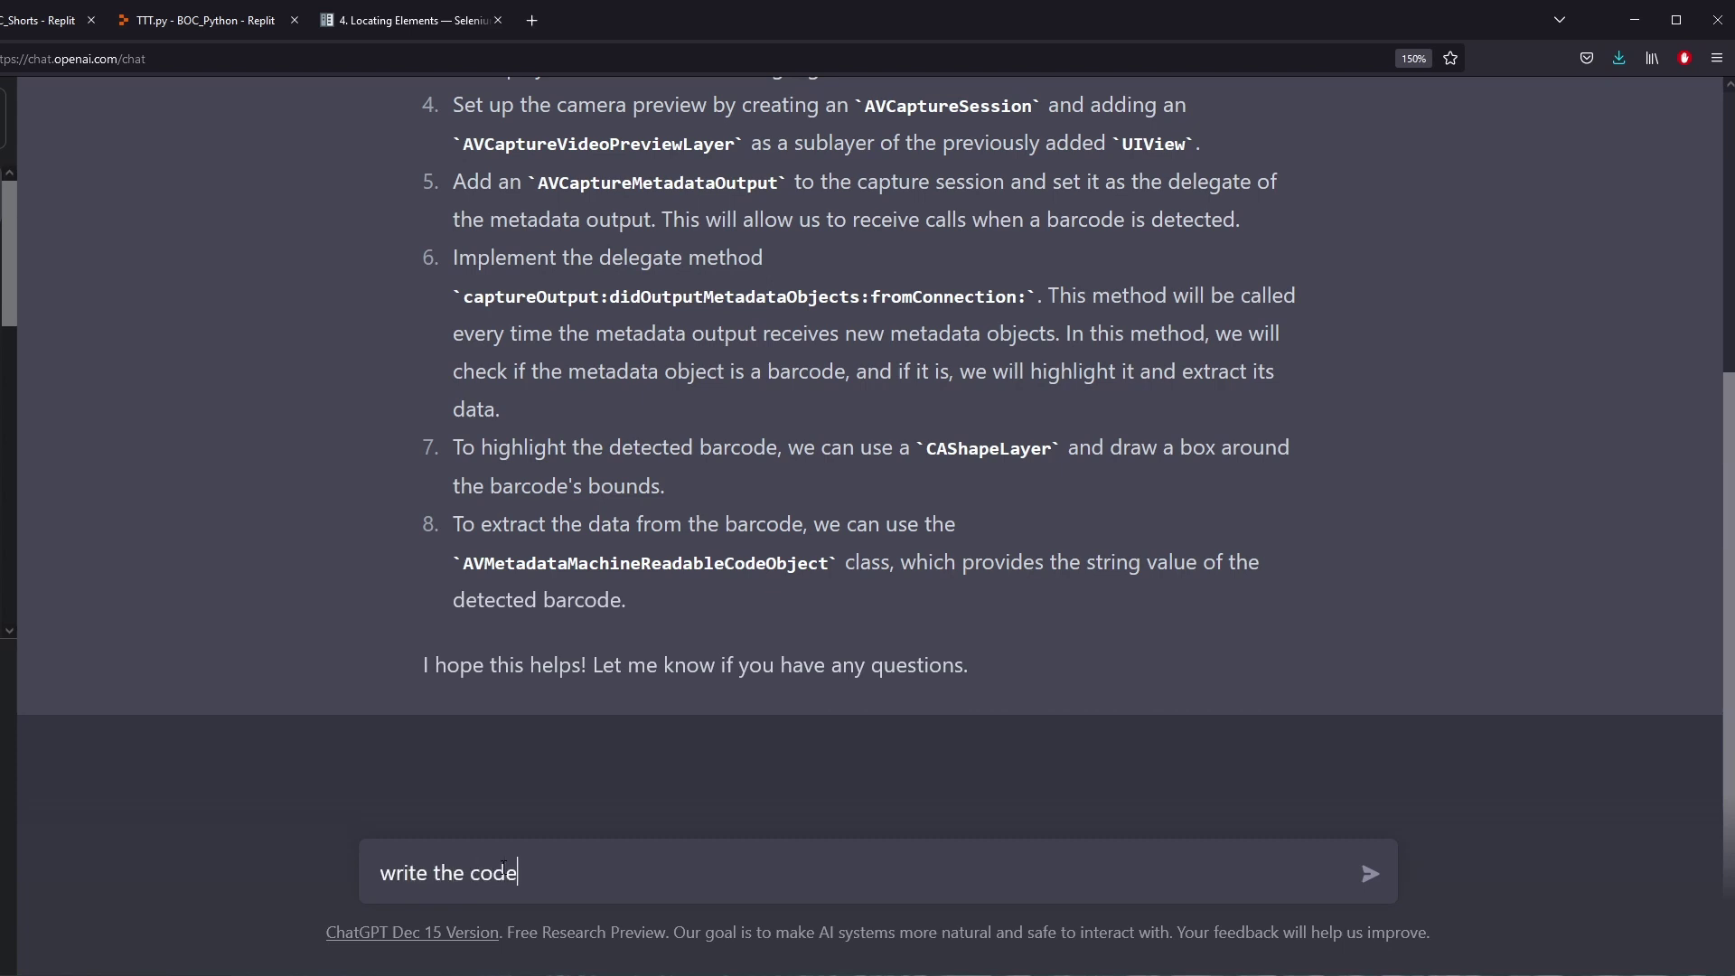
Send 'write the code for me' to ChatGPT to get the barcode scanner code
{"action": "type", "text": "for me"}
{"action": "key", "text": "Return"}
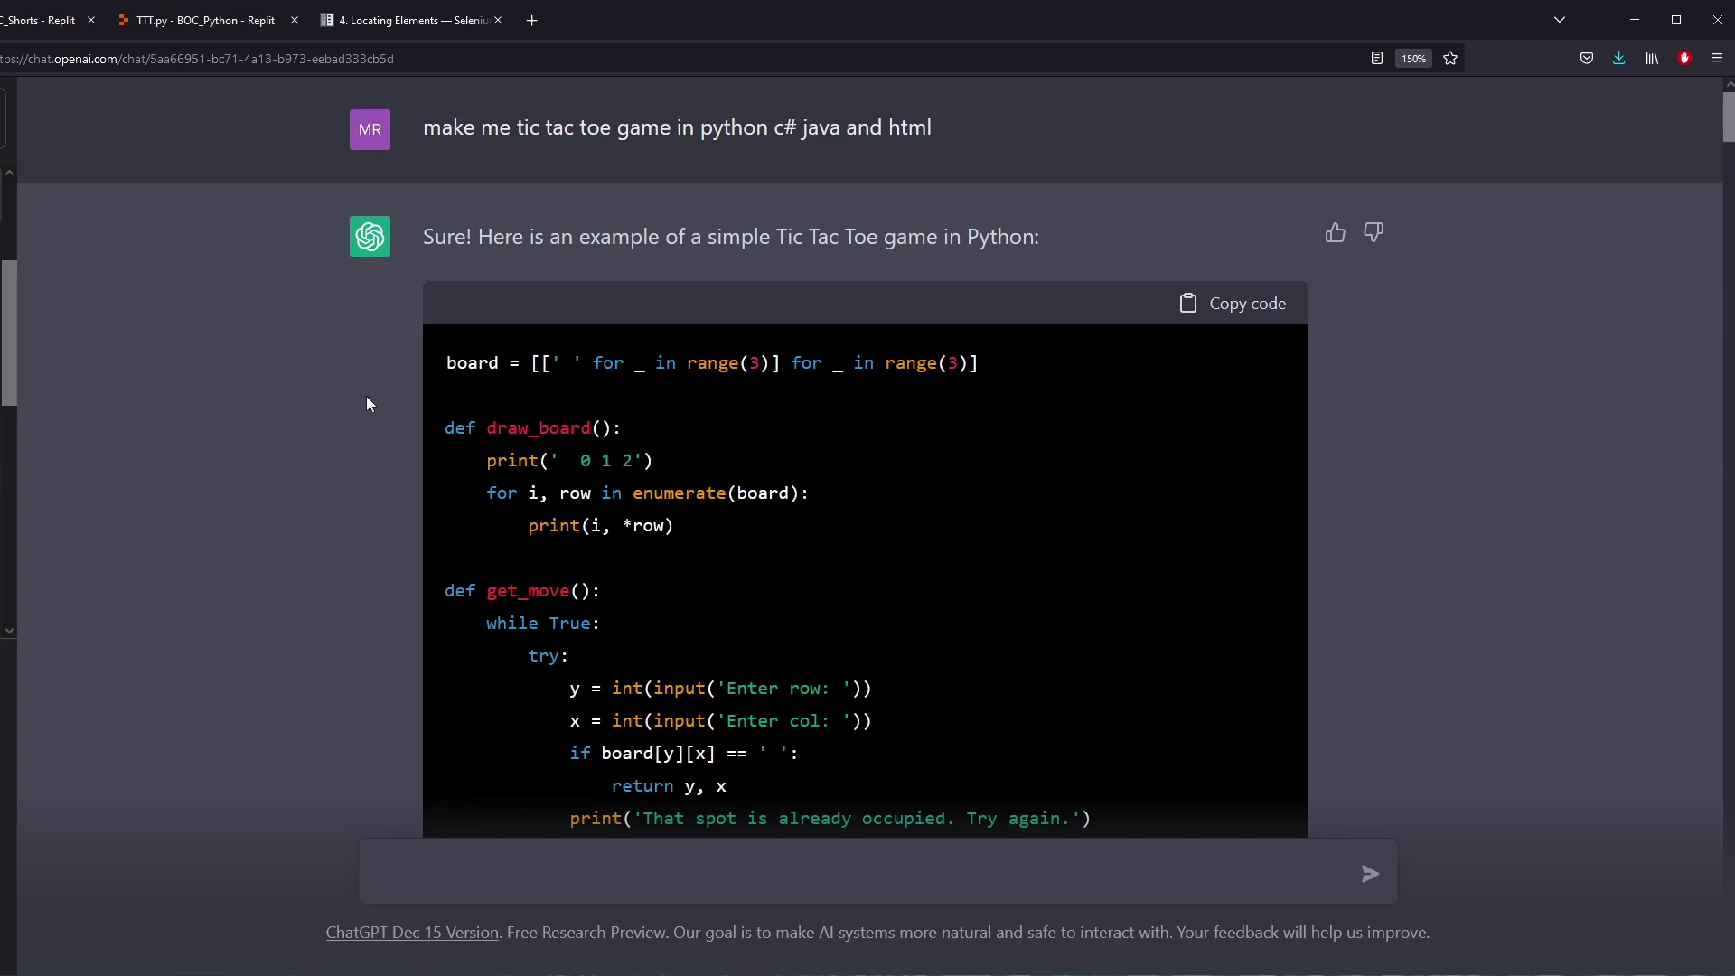
Look over the Python tic-tac-toe code down to the diagonal checks, then the C# version
{"action": "scroll", "coordinate": [444, 396], "scroll_direction": "down", "scroll_amount": 2}
{"action": "left_click_drag", "start_coordinate": [447, 196], "coordinate": [715, 613]}
{"action": "scroll", "coordinate": [721, 589], "scroll_direction": "down", "scroll_amount": 10}
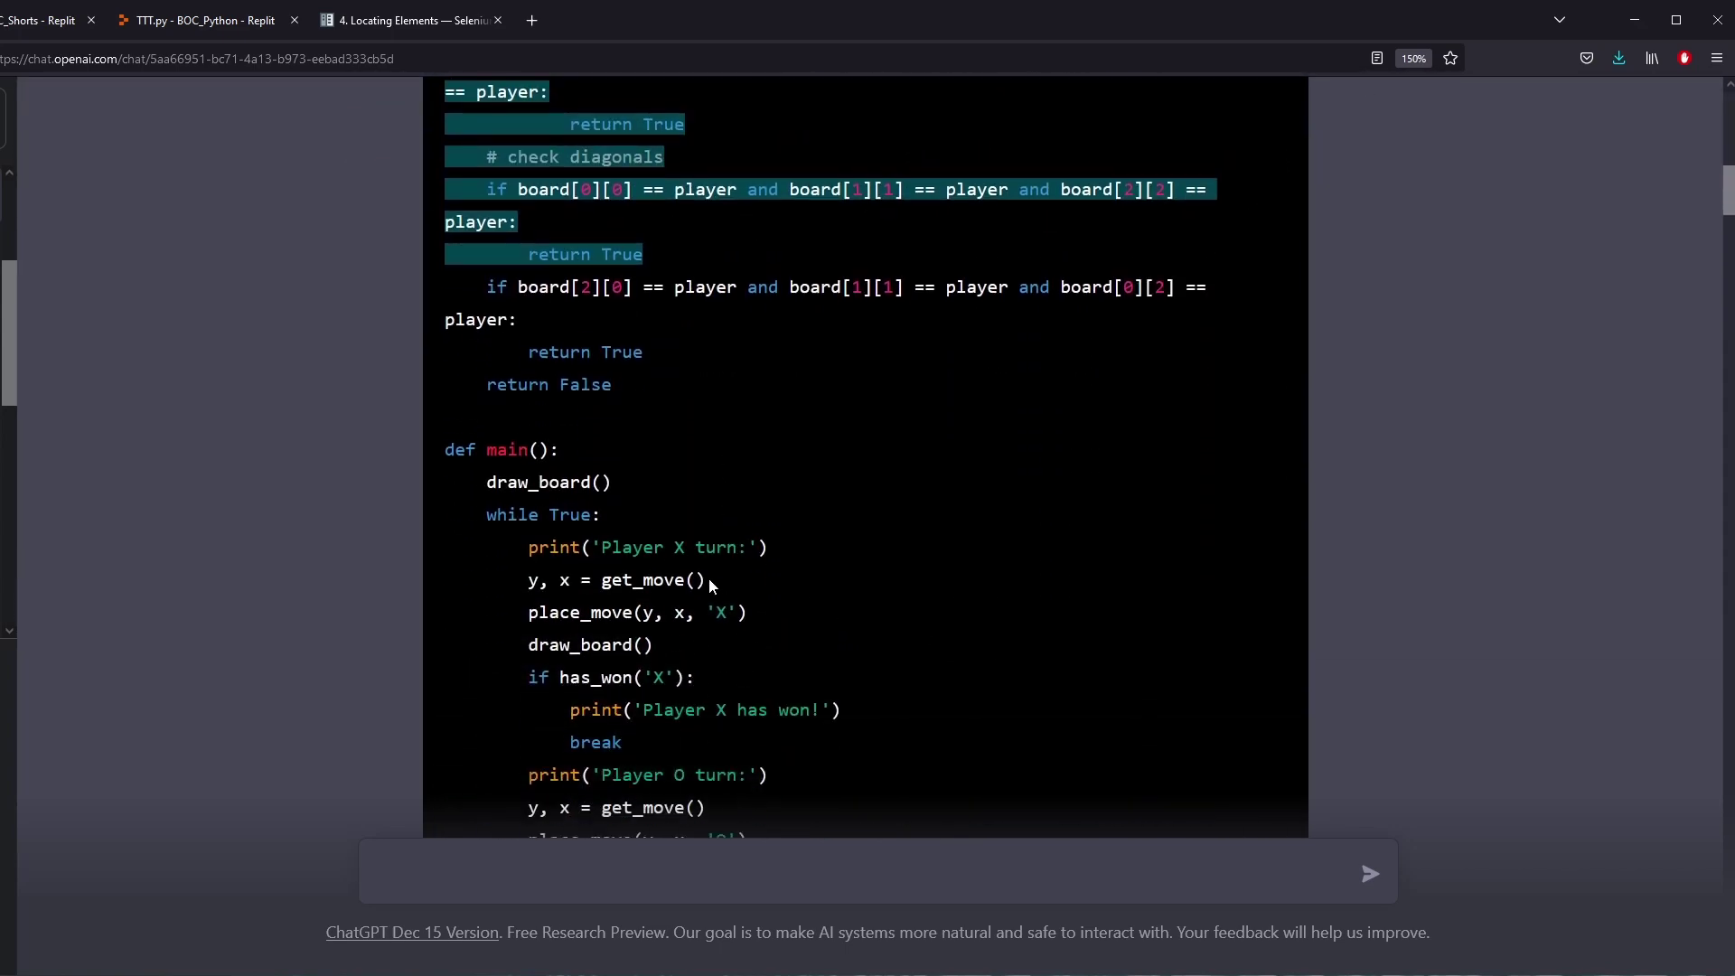
{"action": "scroll", "coordinate": [636, 515], "scroll_direction": "down", "scroll_amount": 8}
{"action": "left_click_drag", "start_coordinate": [446, 403], "coordinate": [668, 503]}
{"action": "scroll", "coordinate": [643, 509], "scroll_direction": "down", "scroll_amount": 2}
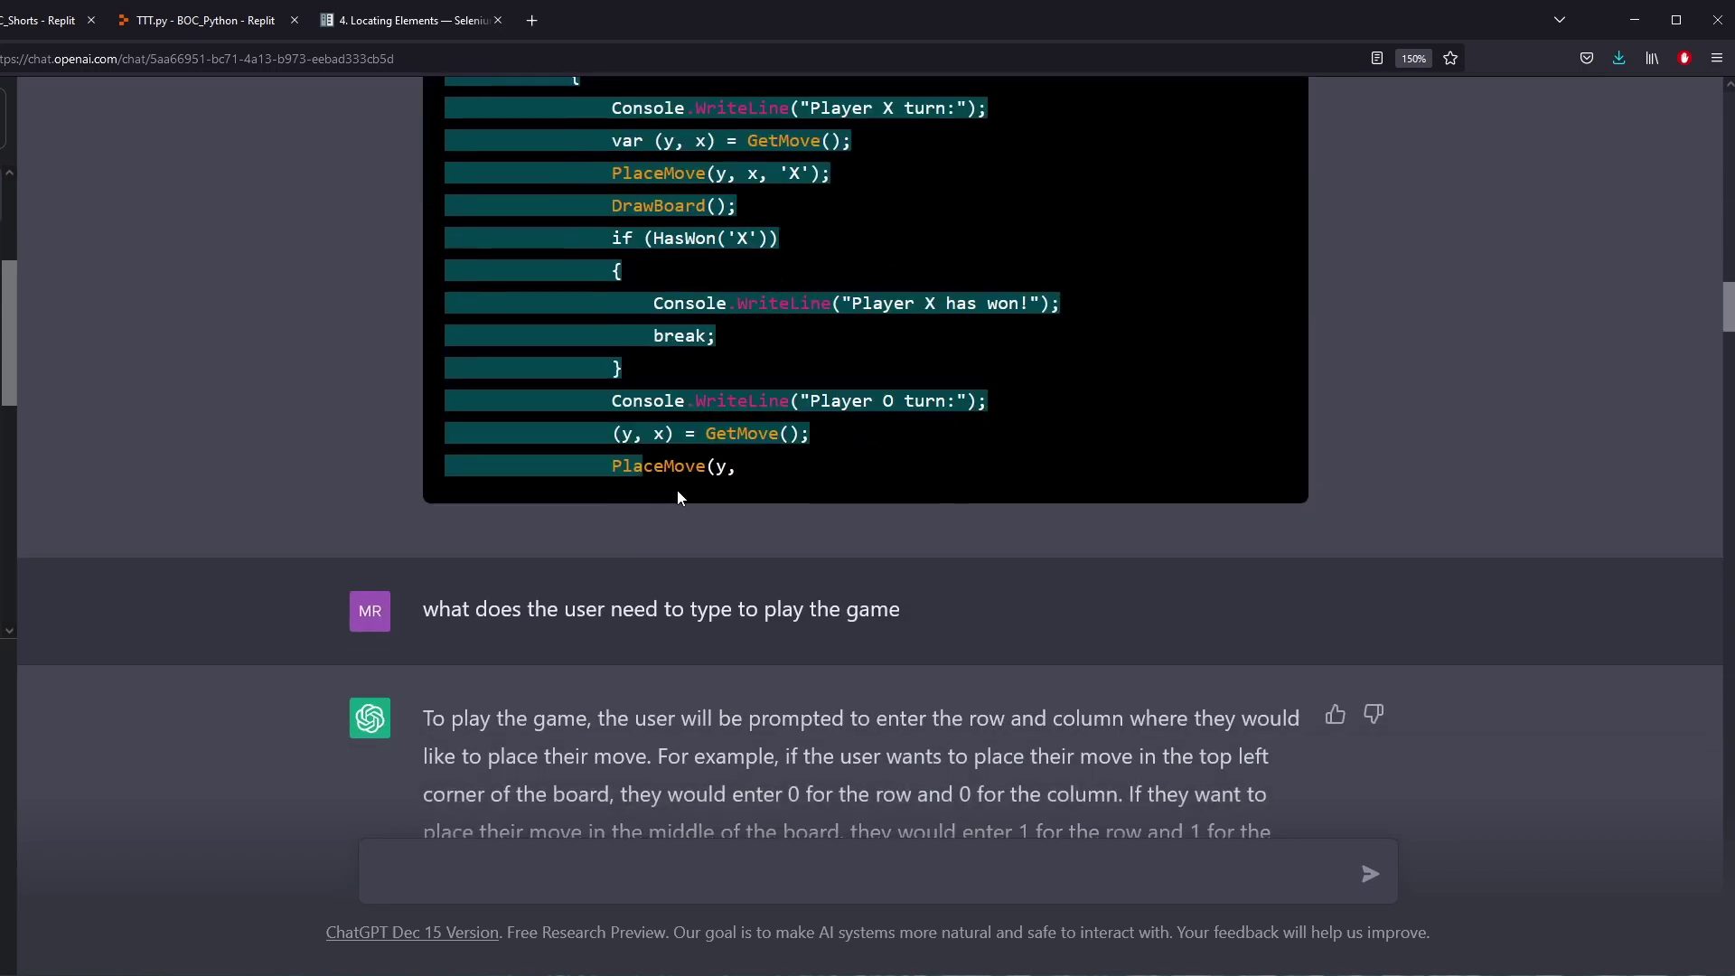
{"action": "scroll", "coordinate": [594, 469], "scroll_direction": "up", "scroll_amount": 20}
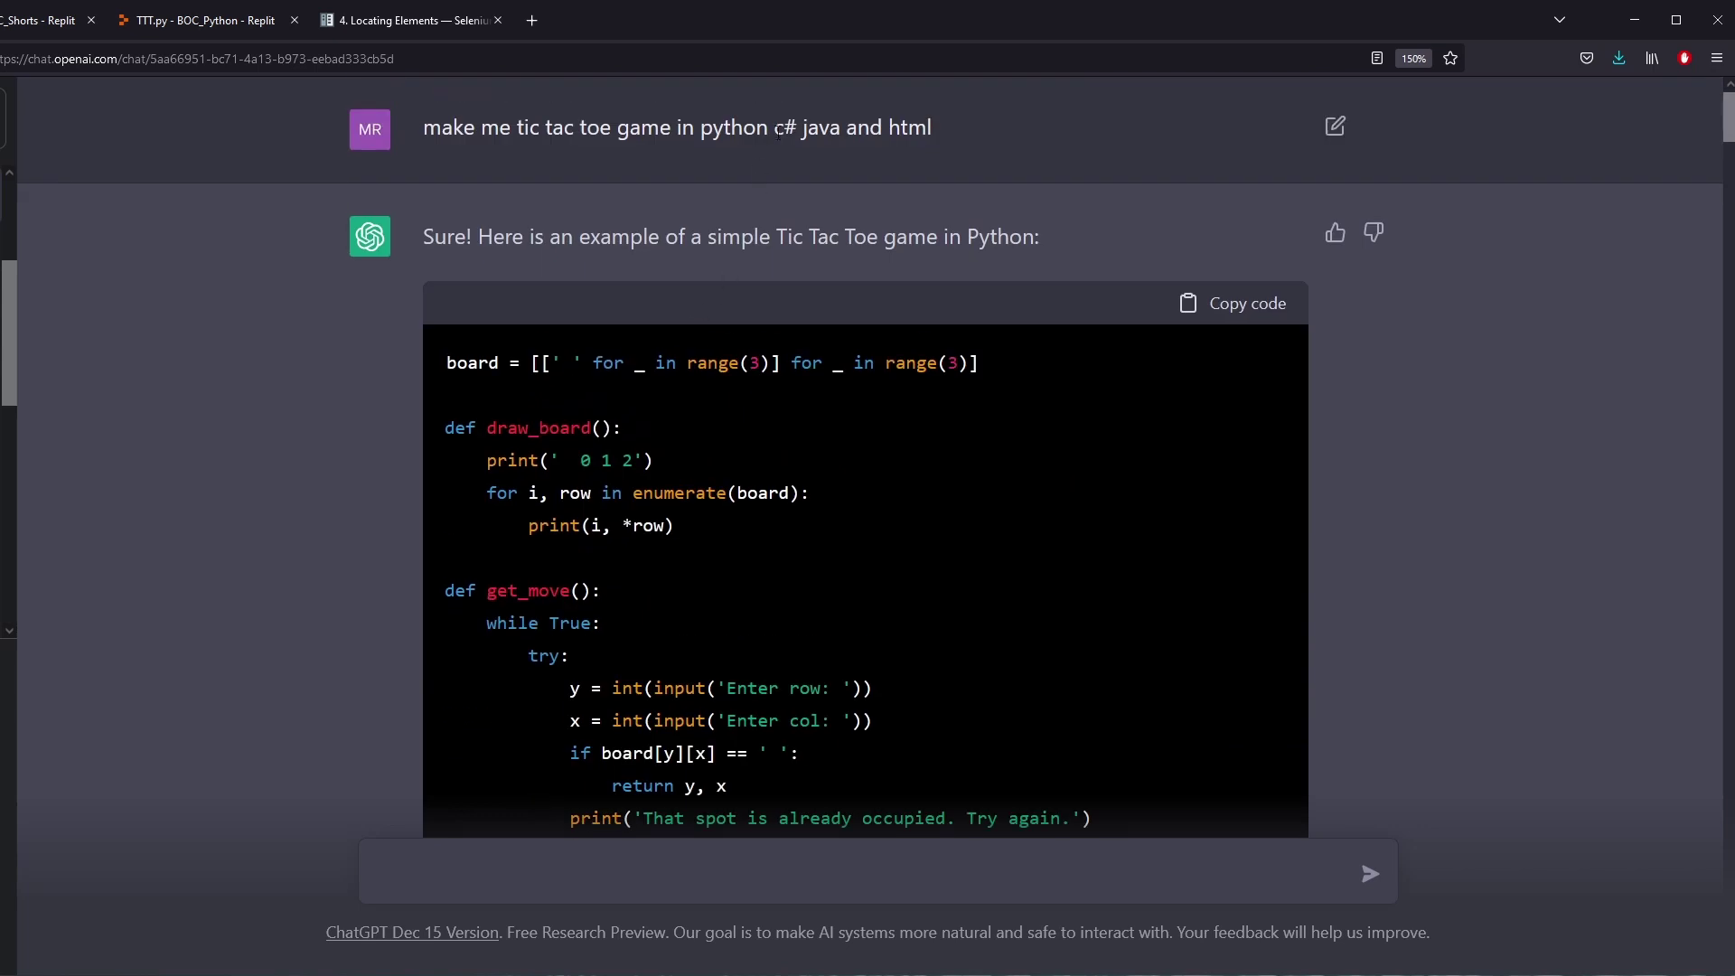
Note 'java' and 'html' in the first prompt, then read the how-to-play follow-up answer
{"action": "double_click", "coordinate": [812, 129]}
{"action": "double_click", "coordinate": [897, 134]}
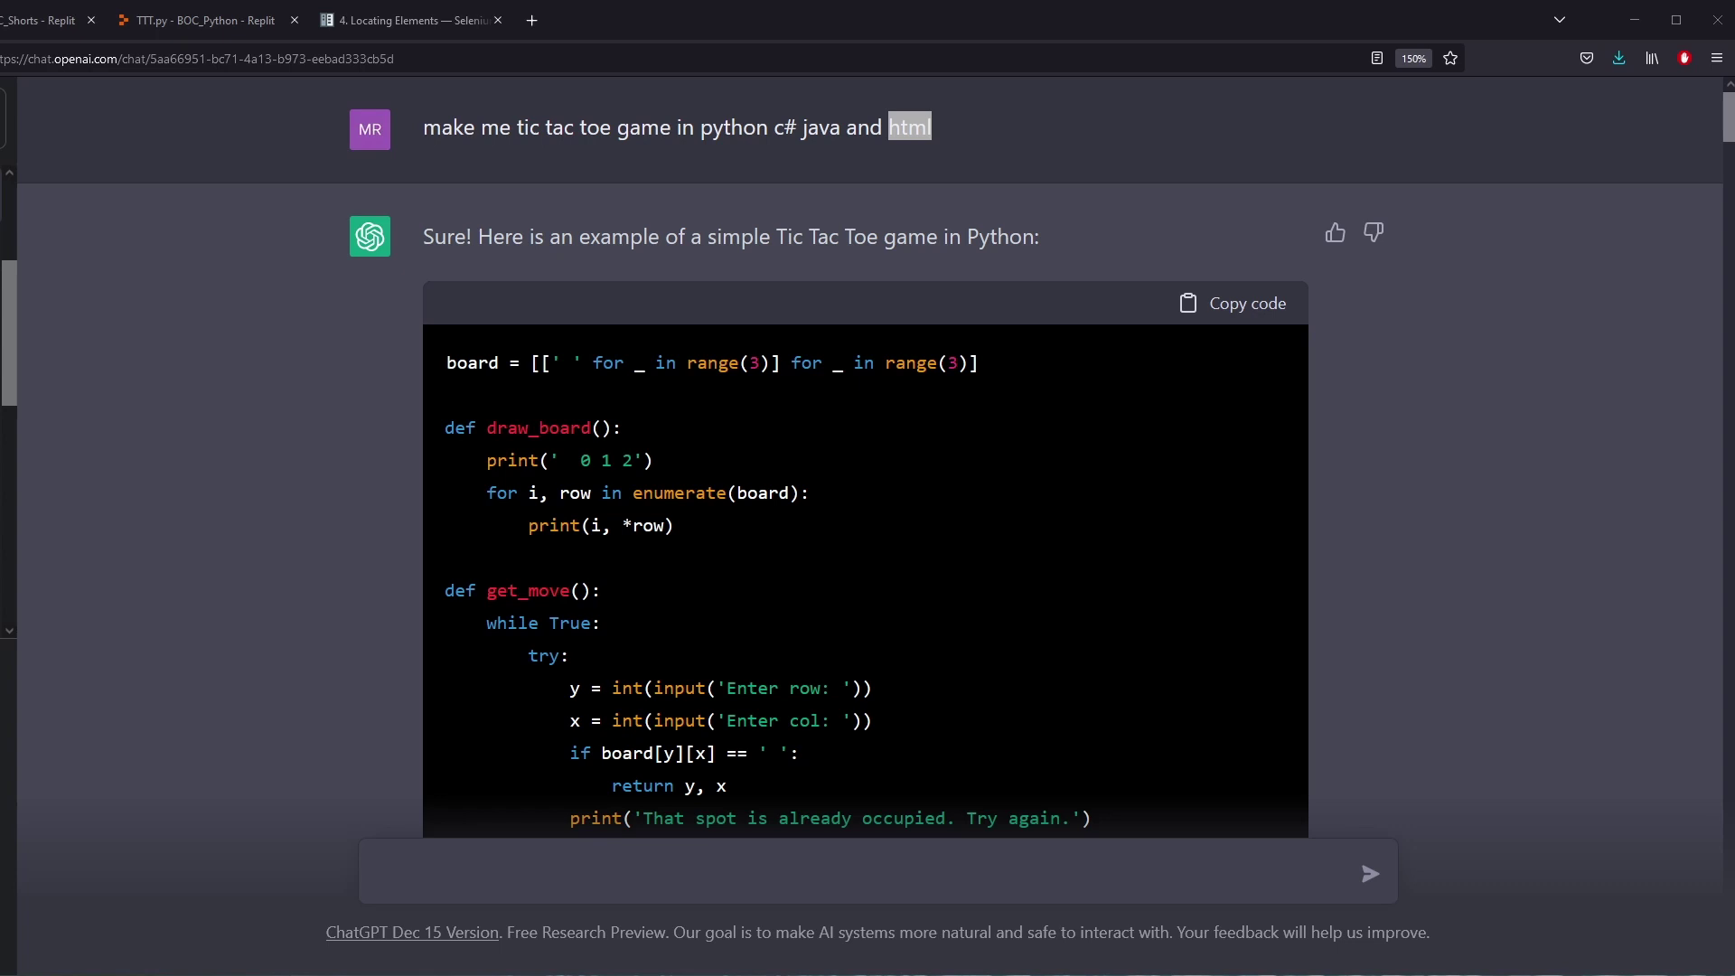
{"action": "left_click", "coordinate": [504, 260]}
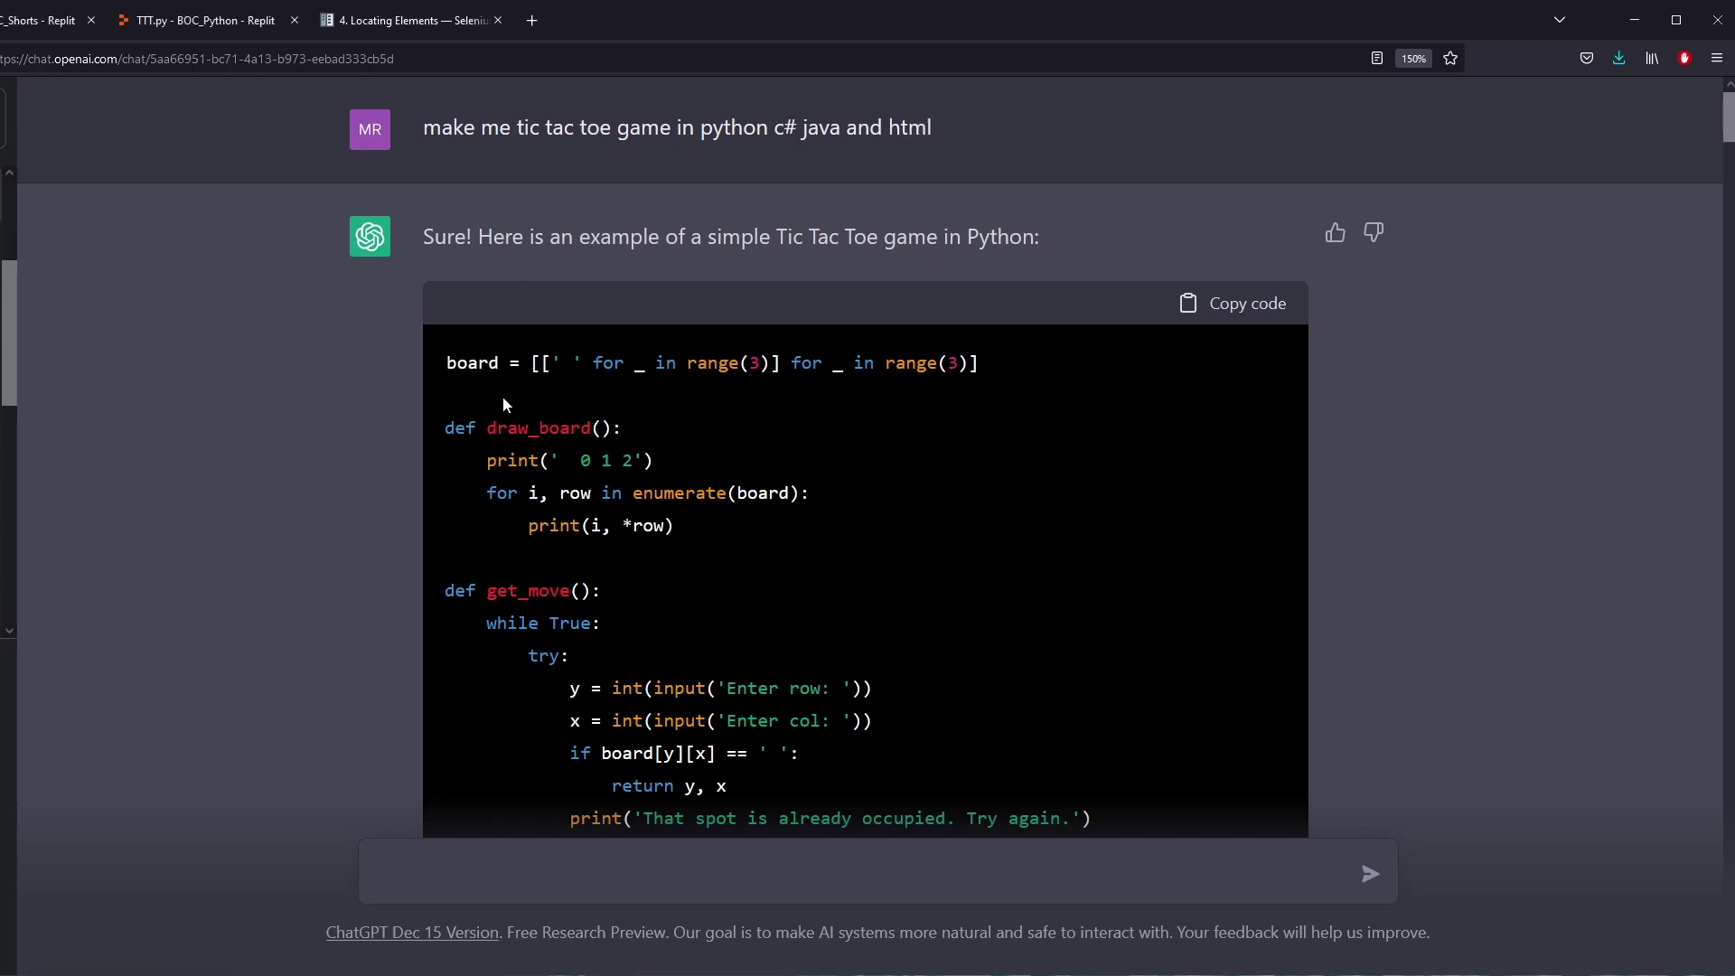
{"action": "scroll", "coordinate": [503, 399], "scroll_direction": "down", "scroll_amount": 15}
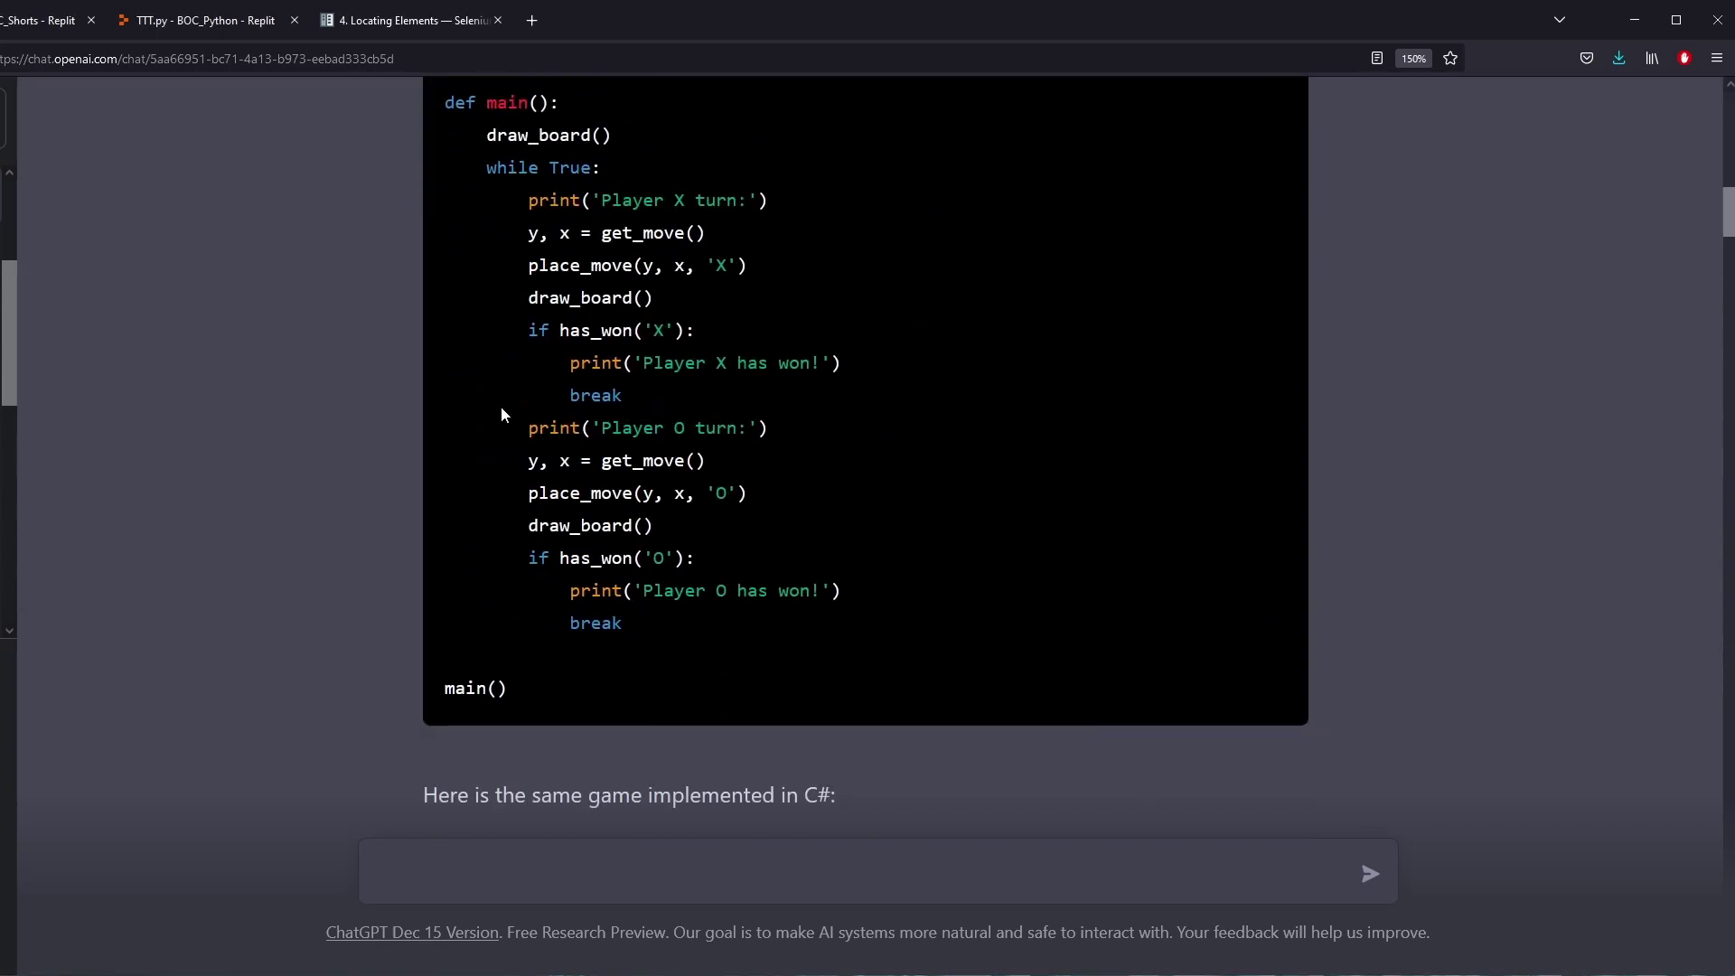
{"action": "scroll", "coordinate": [500, 409], "scroll_direction": "down", "scroll_amount": 5}
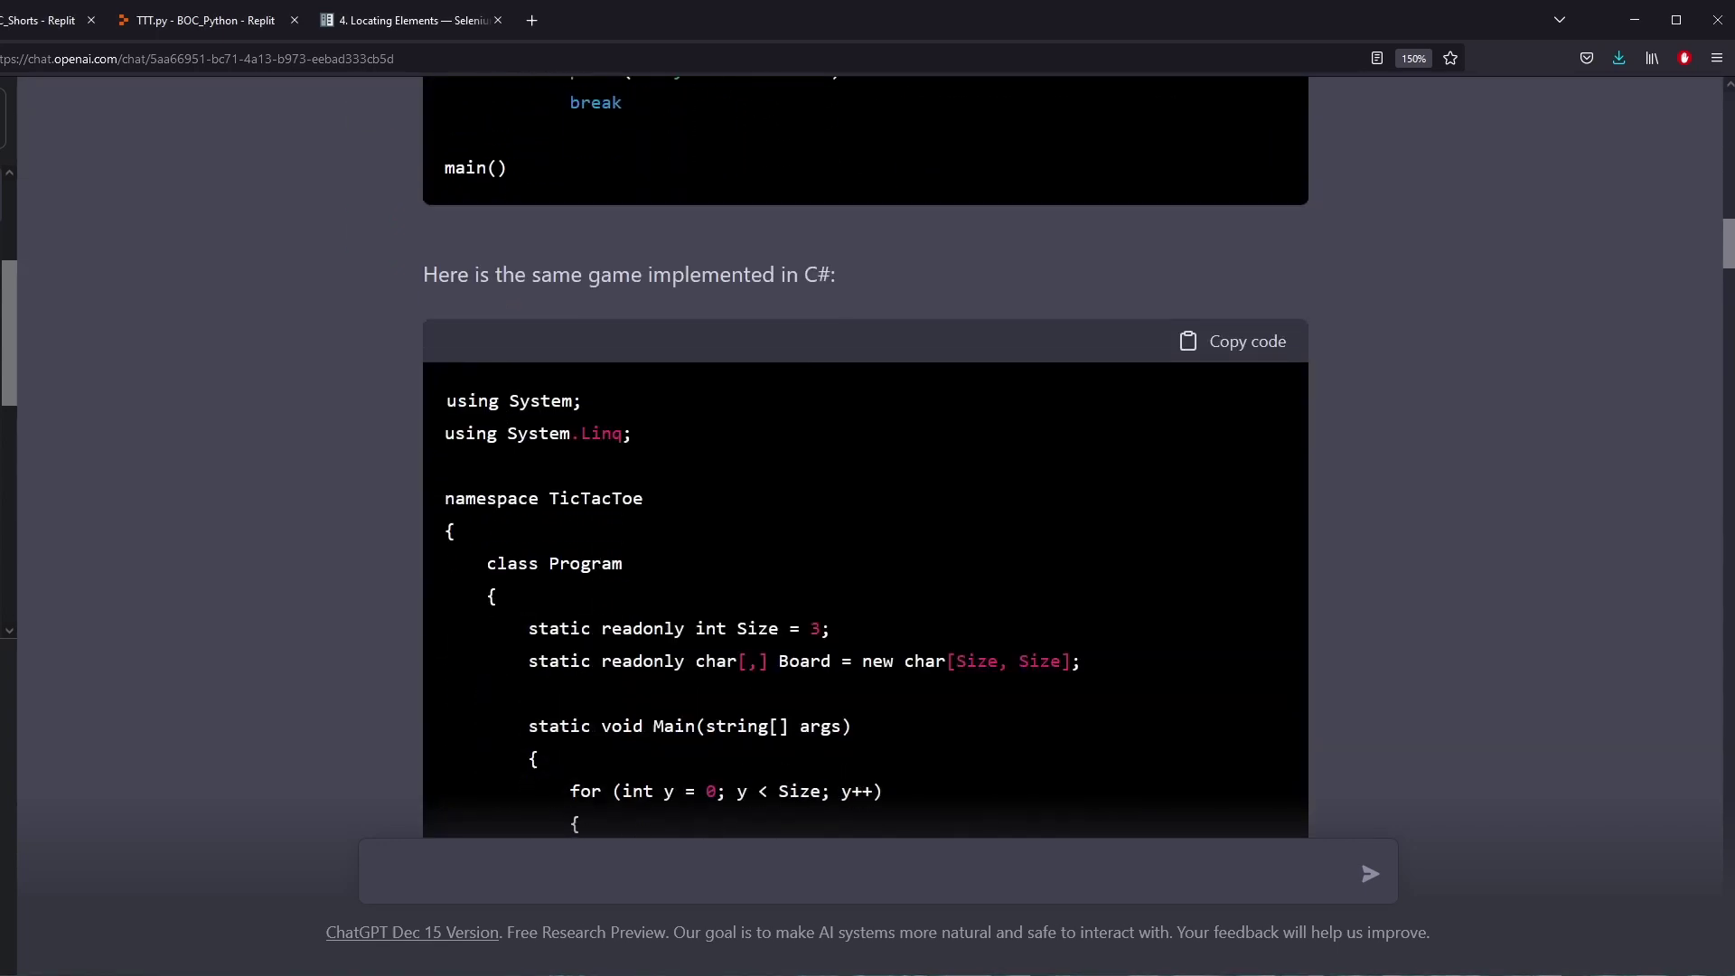
{"action": "scroll", "coordinate": [451, 444], "scroll_direction": "down", "scroll_amount": 15}
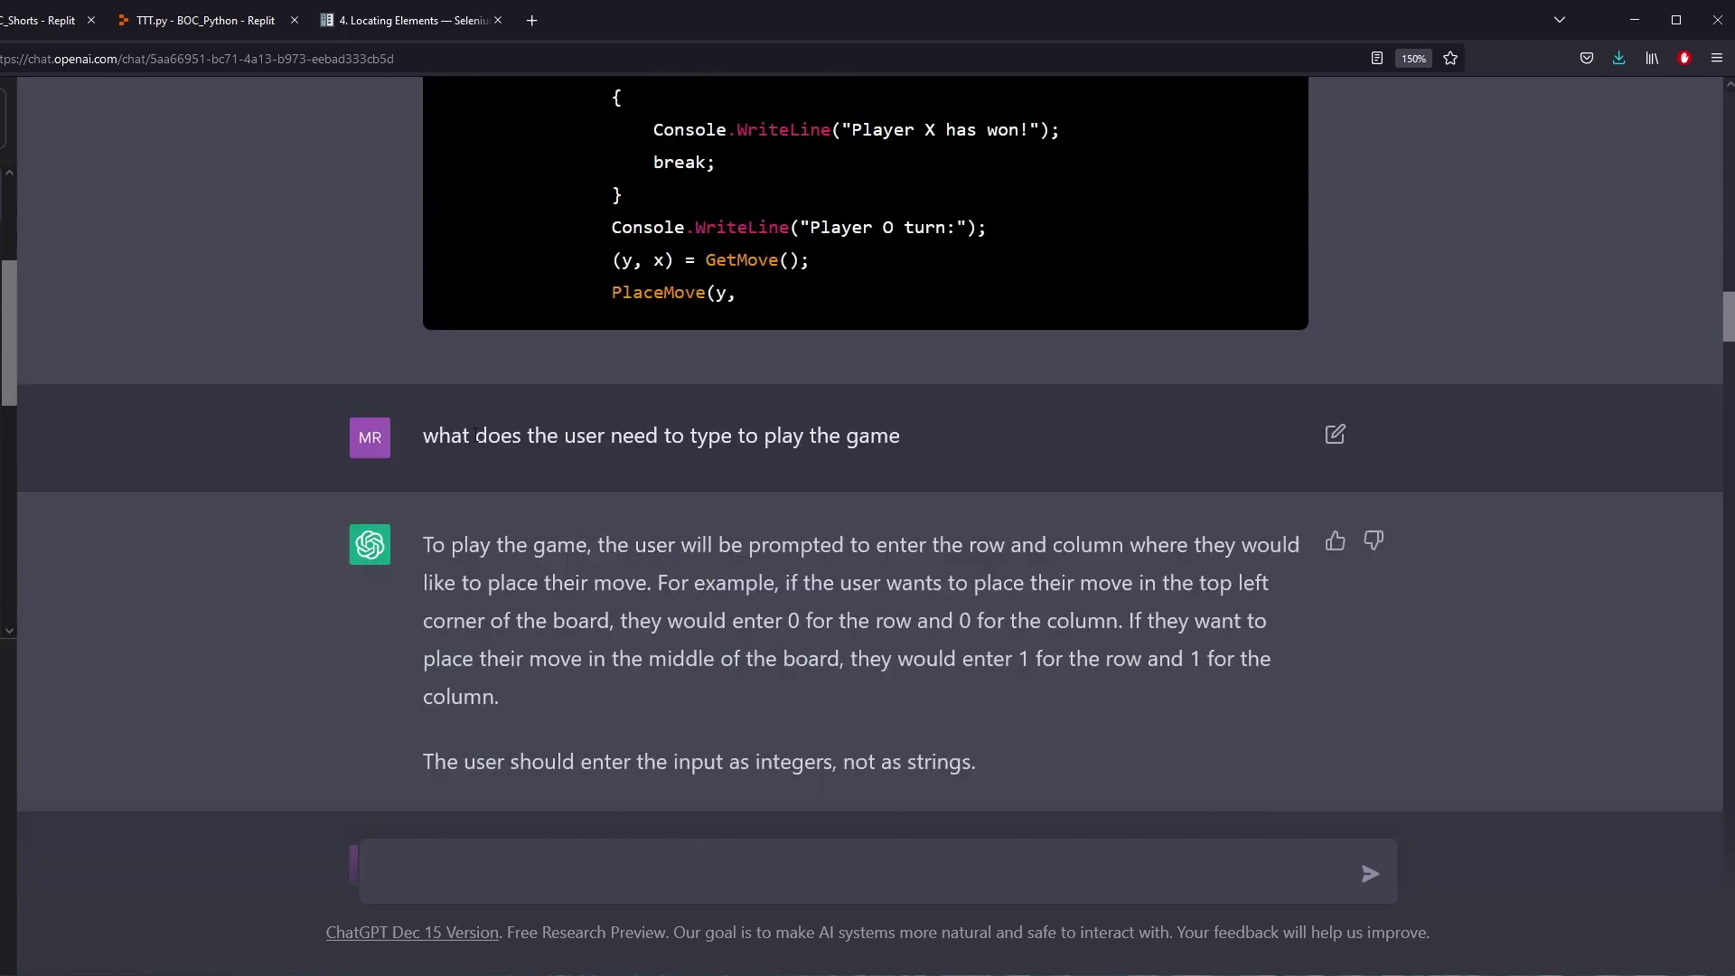
{"action": "scroll", "coordinate": [451, 444], "scroll_direction": "up", "scroll_amount": 3}
{"action": "scroll", "coordinate": [495, 367], "scroll_direction": "up", "scroll_amount": 10}
{"action": "scroll", "coordinate": [455, 454], "scroll_direction": "up", "scroll_amount": 8}
{"action": "left_click_drag", "start_coordinate": [544, 533], "coordinate": [435, 204]}
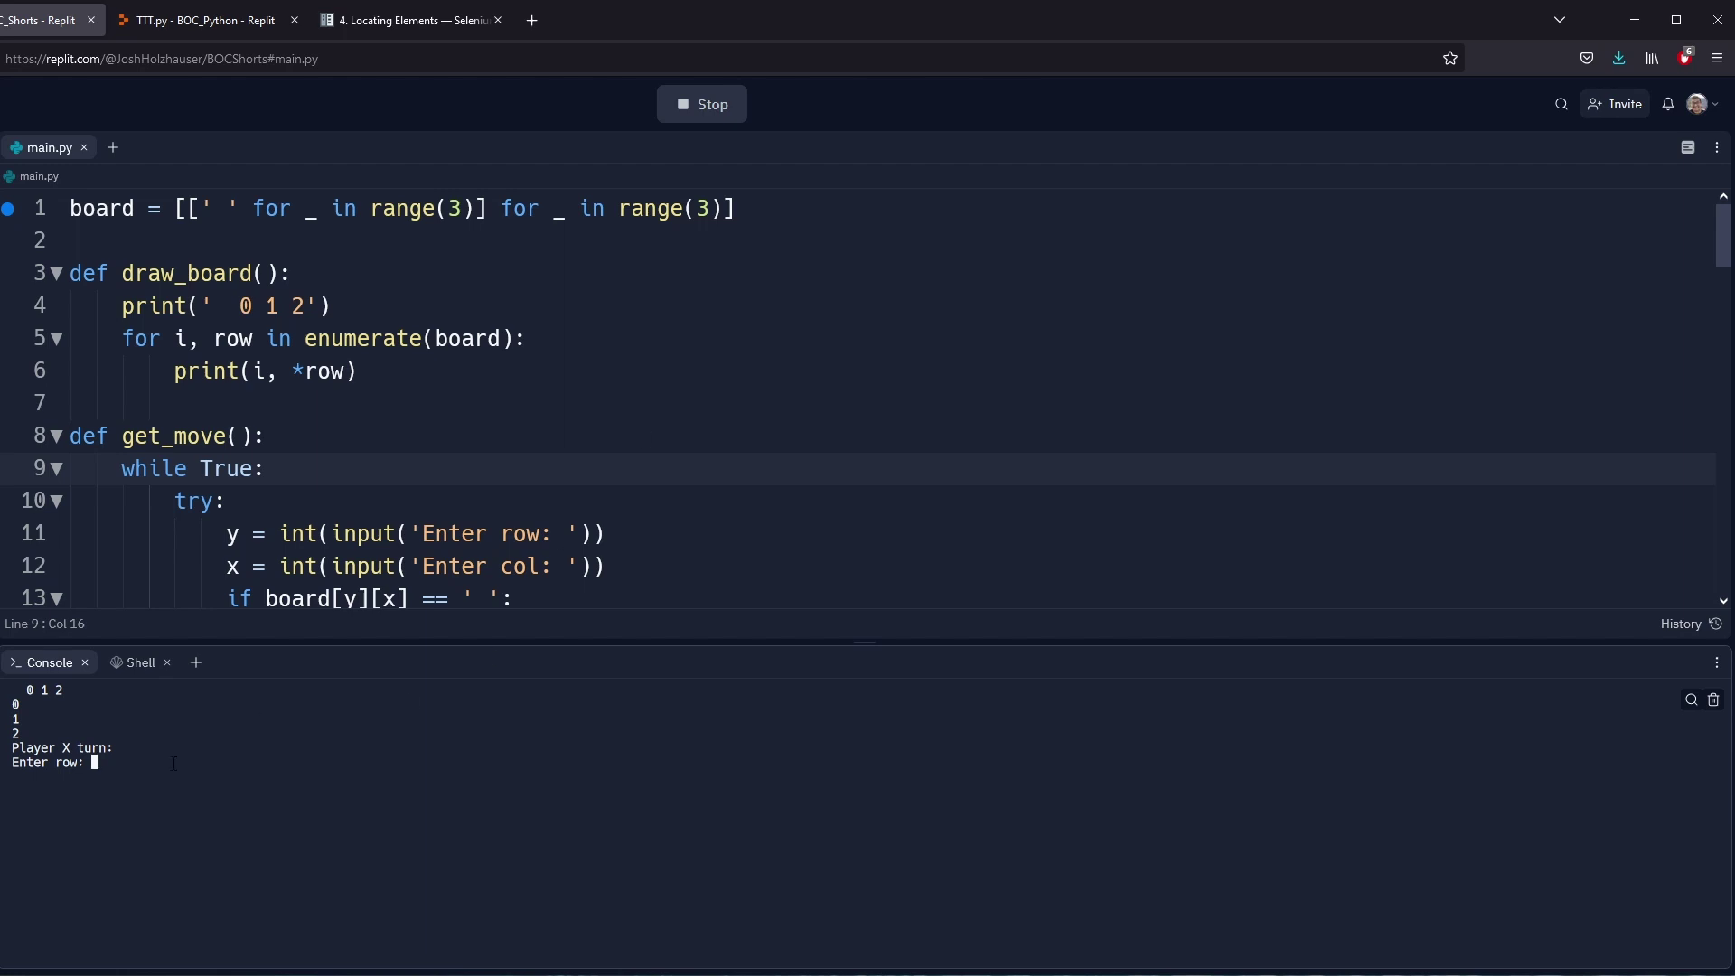
Enter row 1 and column 1 to place X in the middle of the board
{"action": "type", "text": "1"}
{"action": "key", "text": "Return"}
{"action": "type", "text": "1"}
{"action": "key", "text": "Return"}
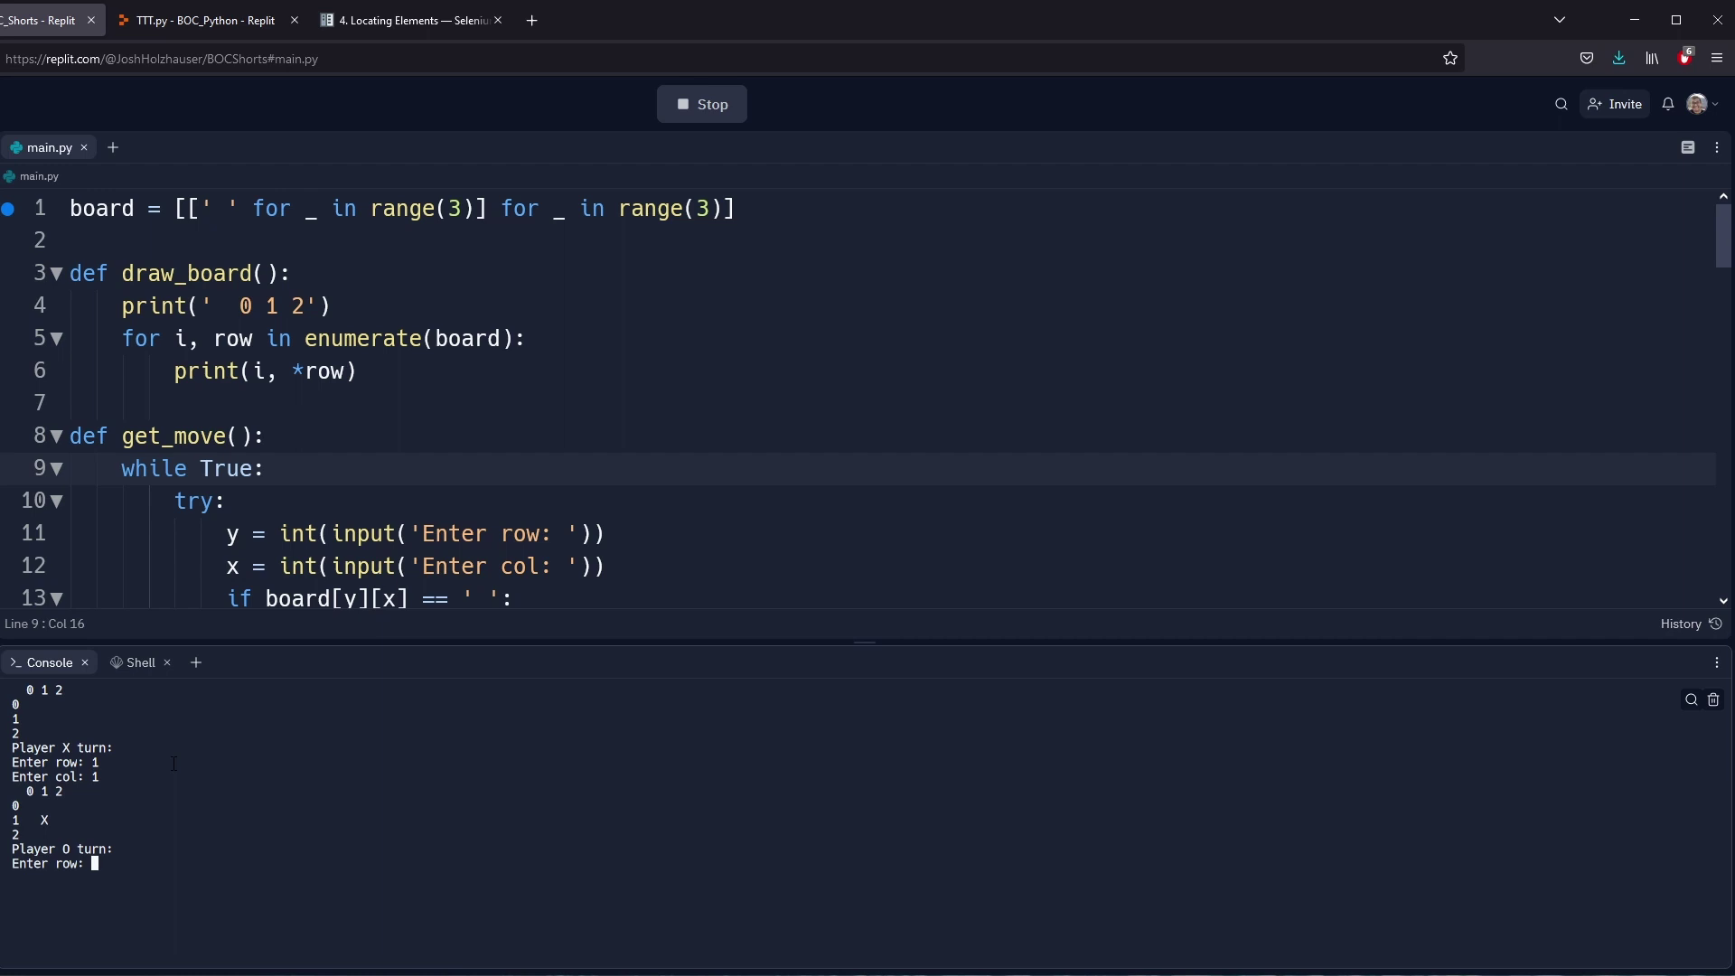
Compare the TTT.py game's console output with the generated game's row 1 and column 1 inputs
{"action": "left_click", "coordinate": [225, 17]}
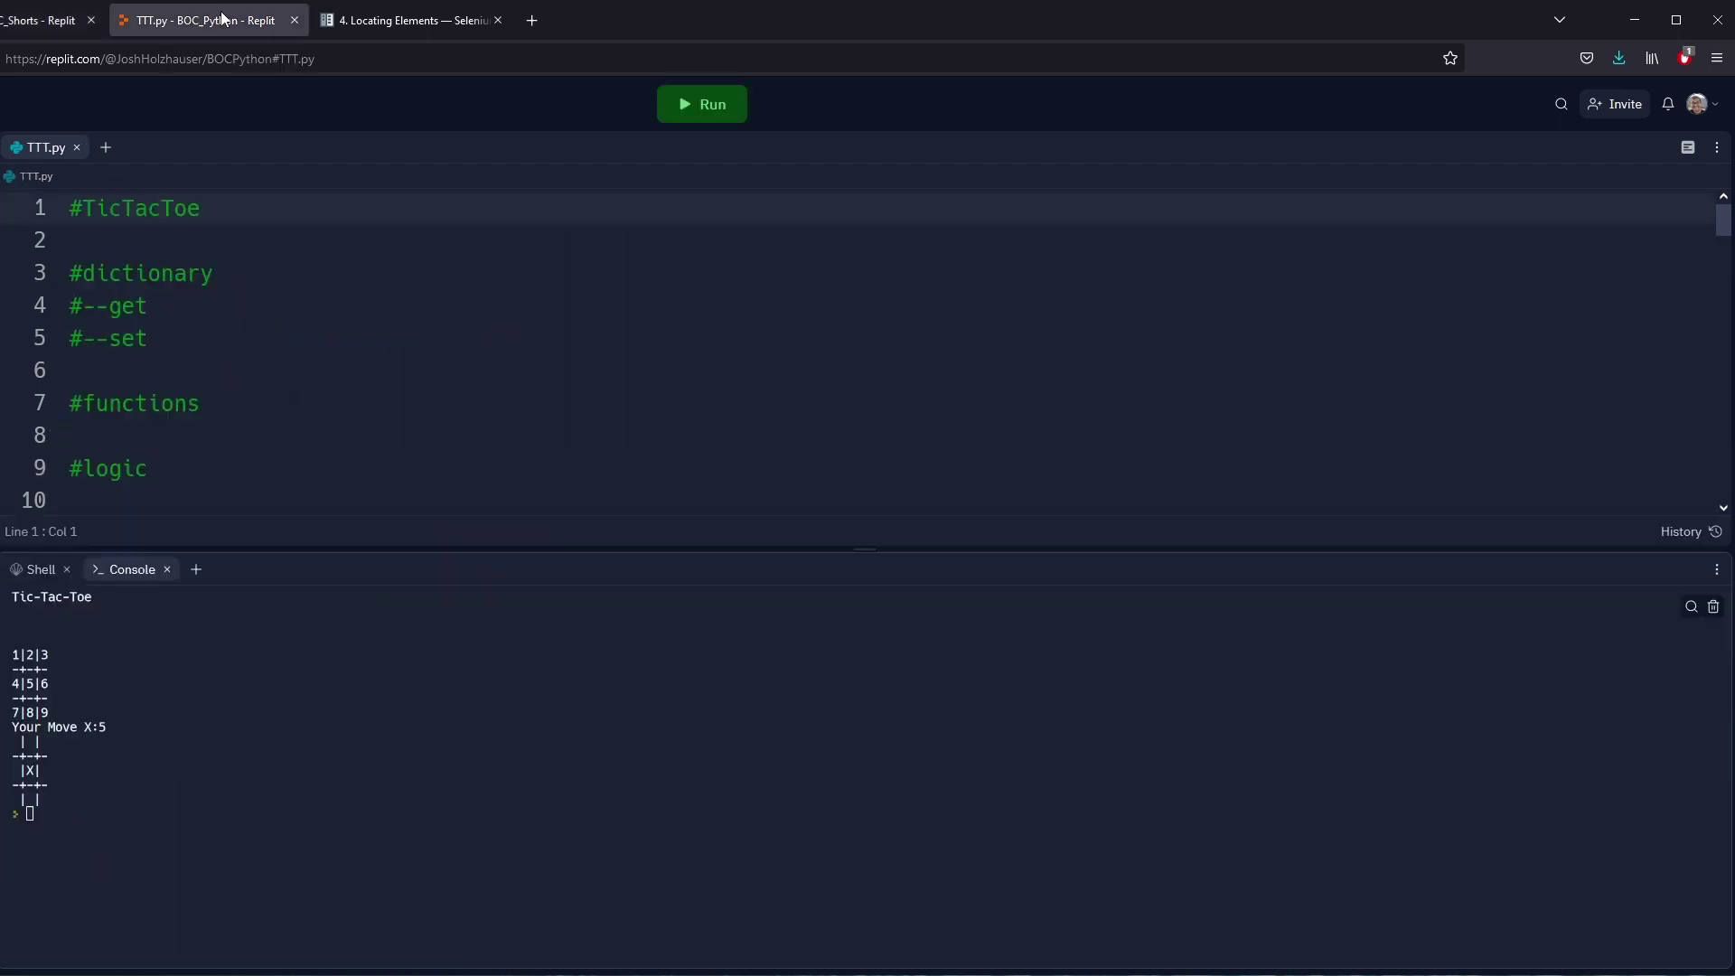
{"action": "left_click_drag", "start_coordinate": [62, 801], "coordinate": [55, 760]}
{"action": "left_click", "coordinate": [57, 734]}
{"action": "left_click", "coordinate": [41, 20]}
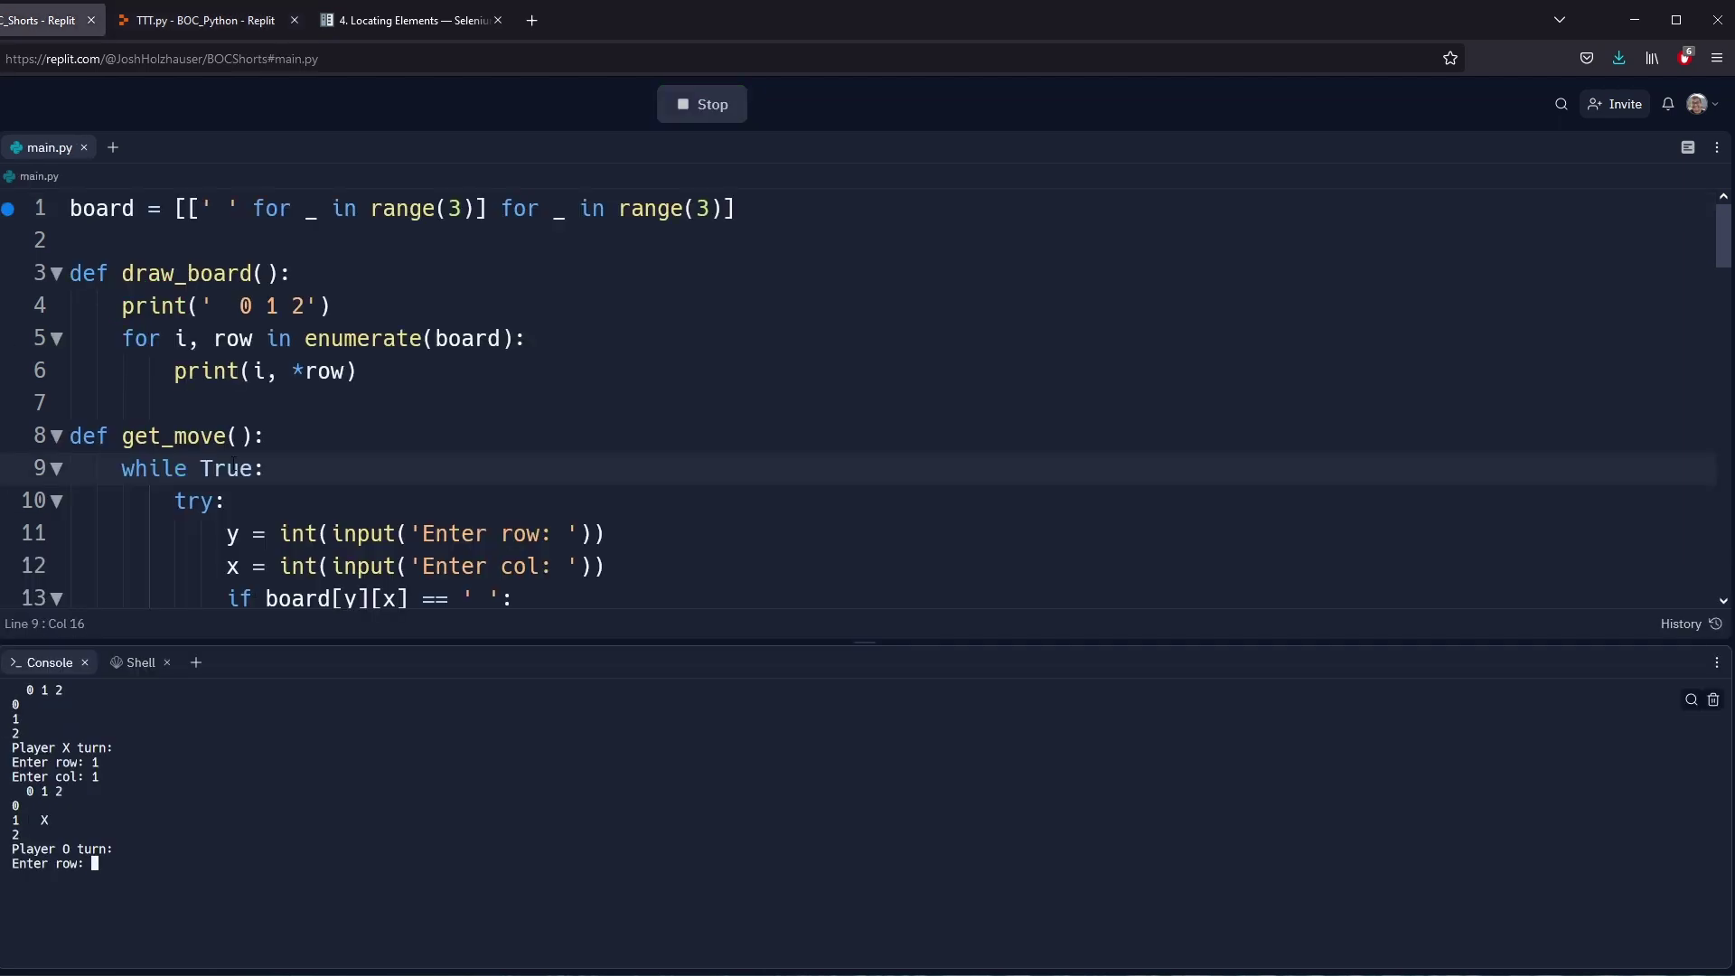
{"action": "left_click_drag", "start_coordinate": [108, 778], "coordinate": [12, 763]}
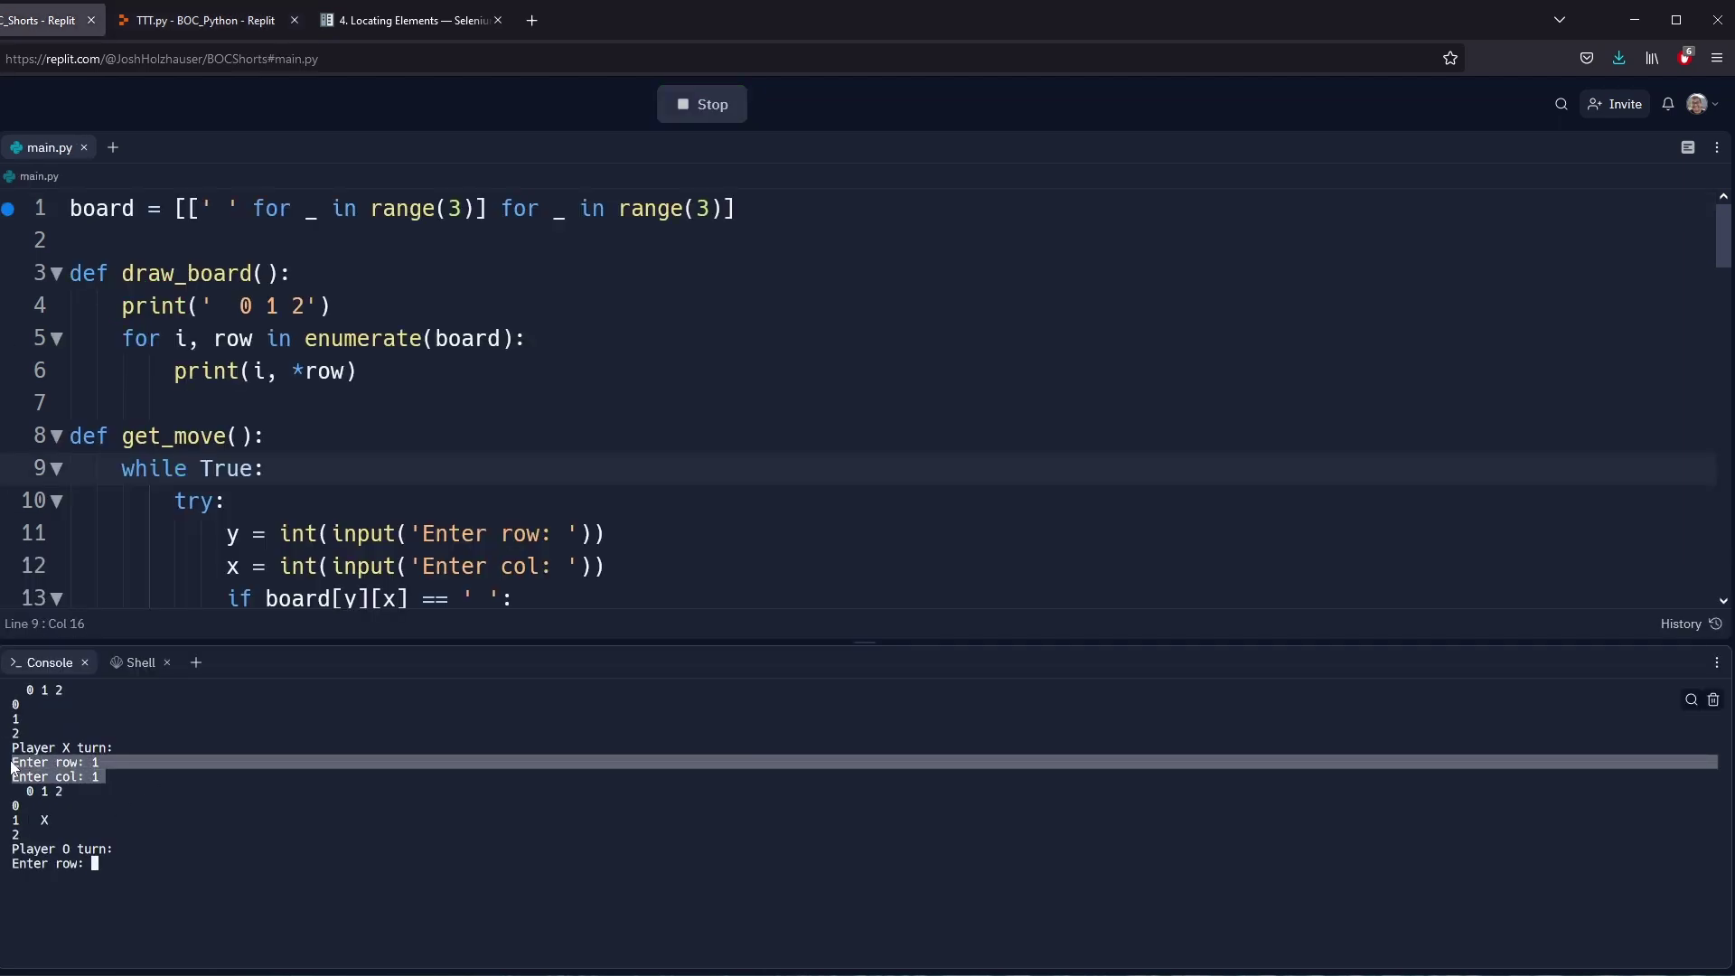
{"action": "left_click", "coordinate": [181, 777]}
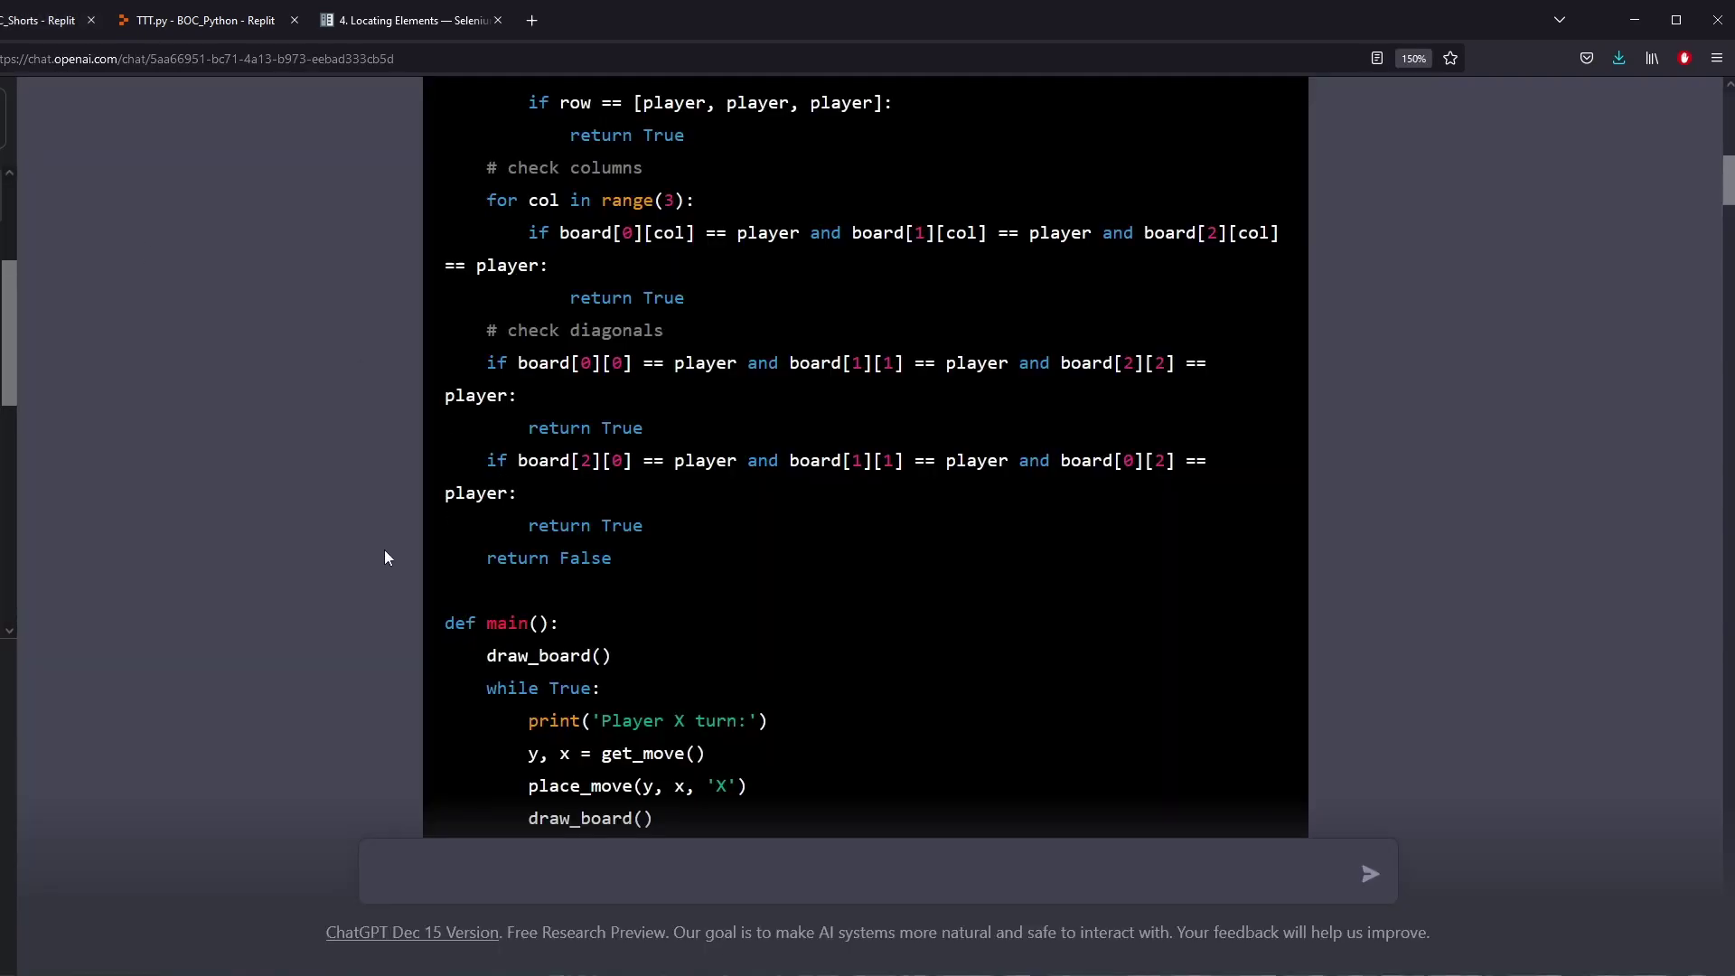
Read the follow-up answers, noting that input must be entered as integers
{"action": "scroll", "coordinate": [356, 562], "scroll_direction": "down", "scroll_amount": 10}
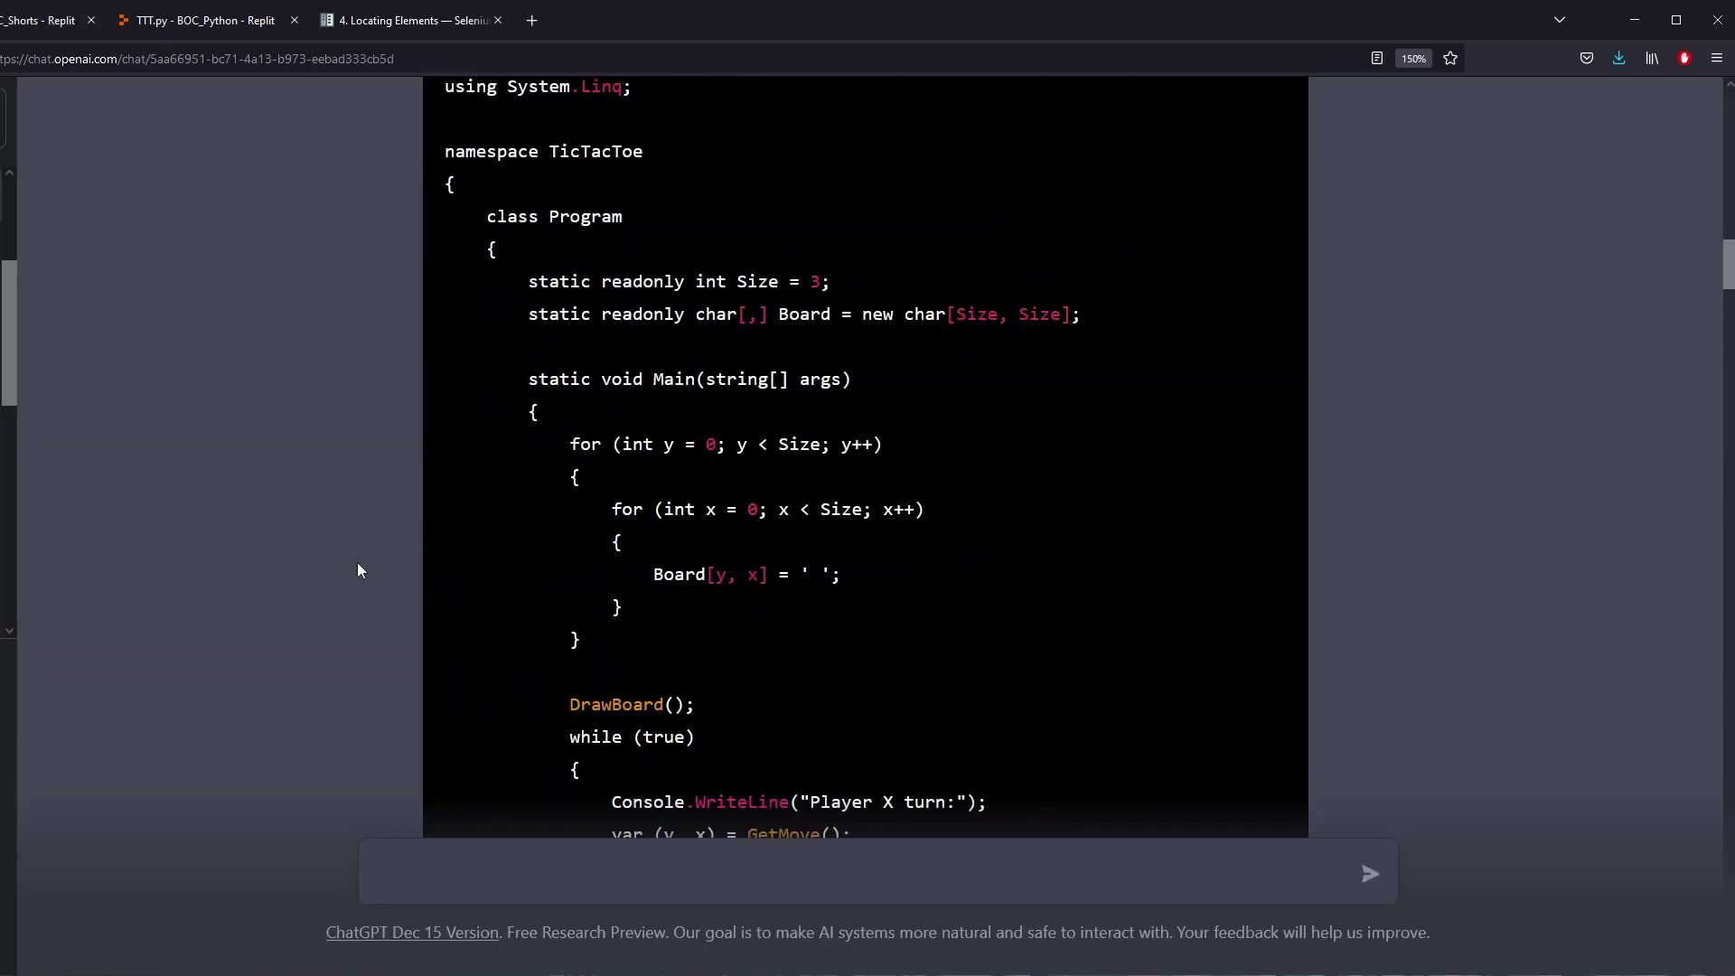
{"action": "scroll", "coordinate": [356, 562], "scroll_direction": "down", "scroll_amount": 8}
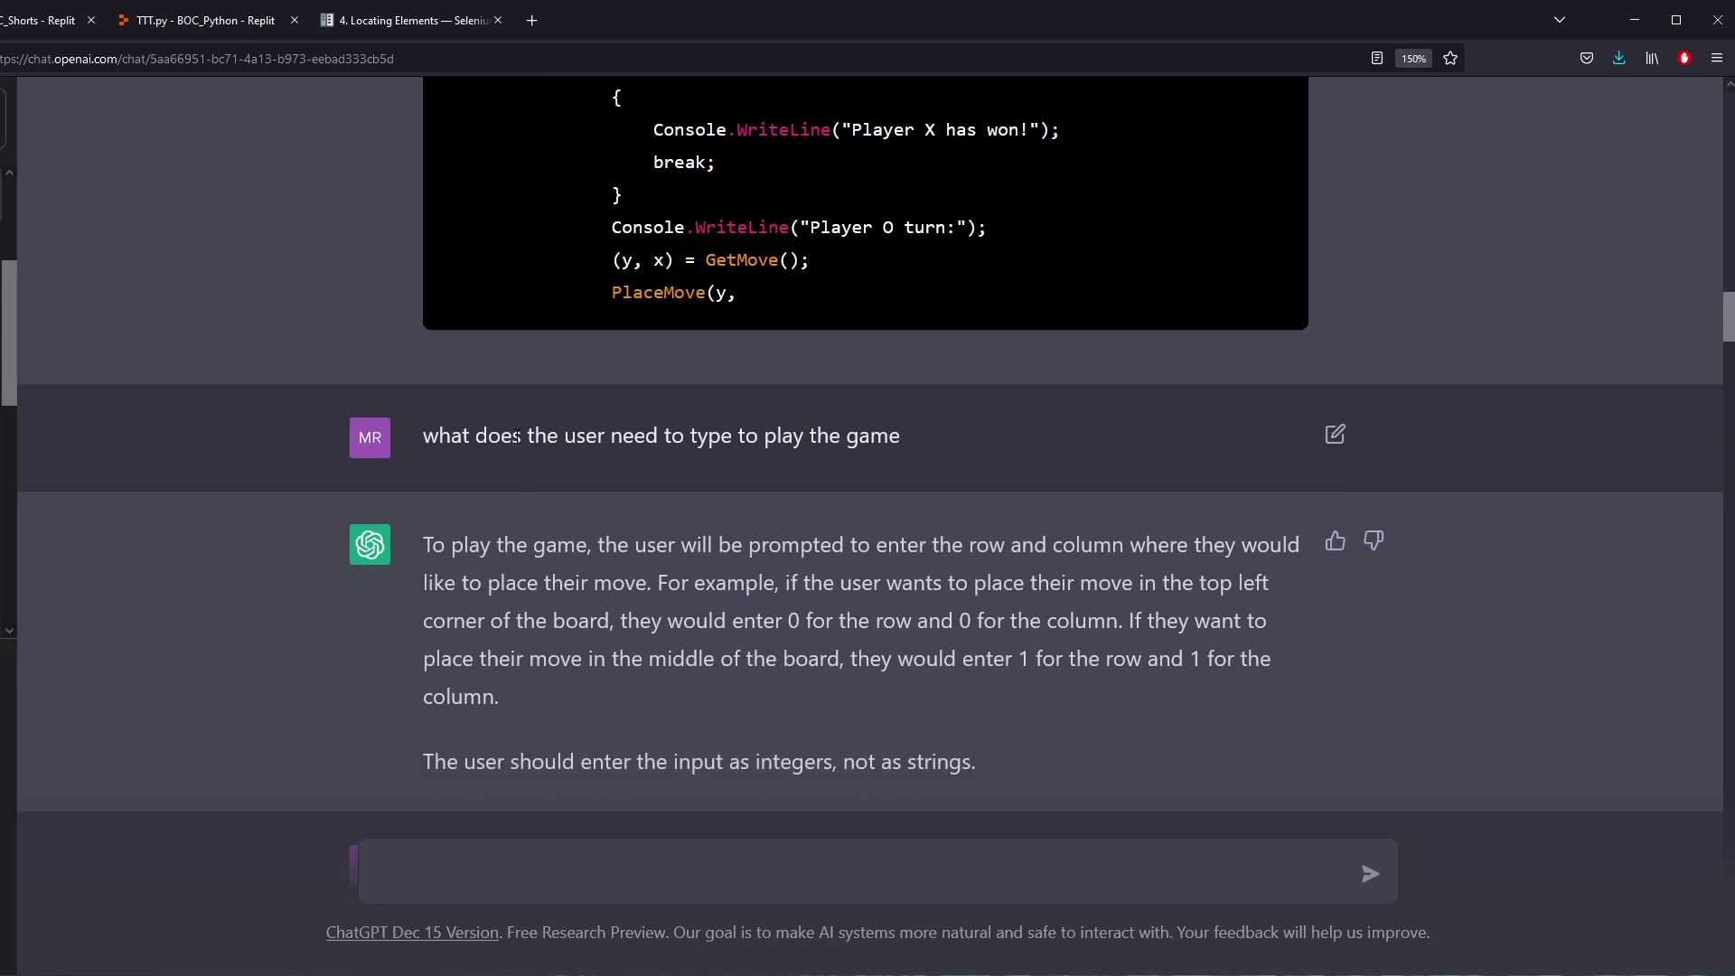
{"action": "left_click_drag", "start_coordinate": [522, 437], "coordinate": [732, 442]}
{"action": "scroll", "coordinate": [689, 522], "scroll_direction": "down", "scroll_amount": 2}
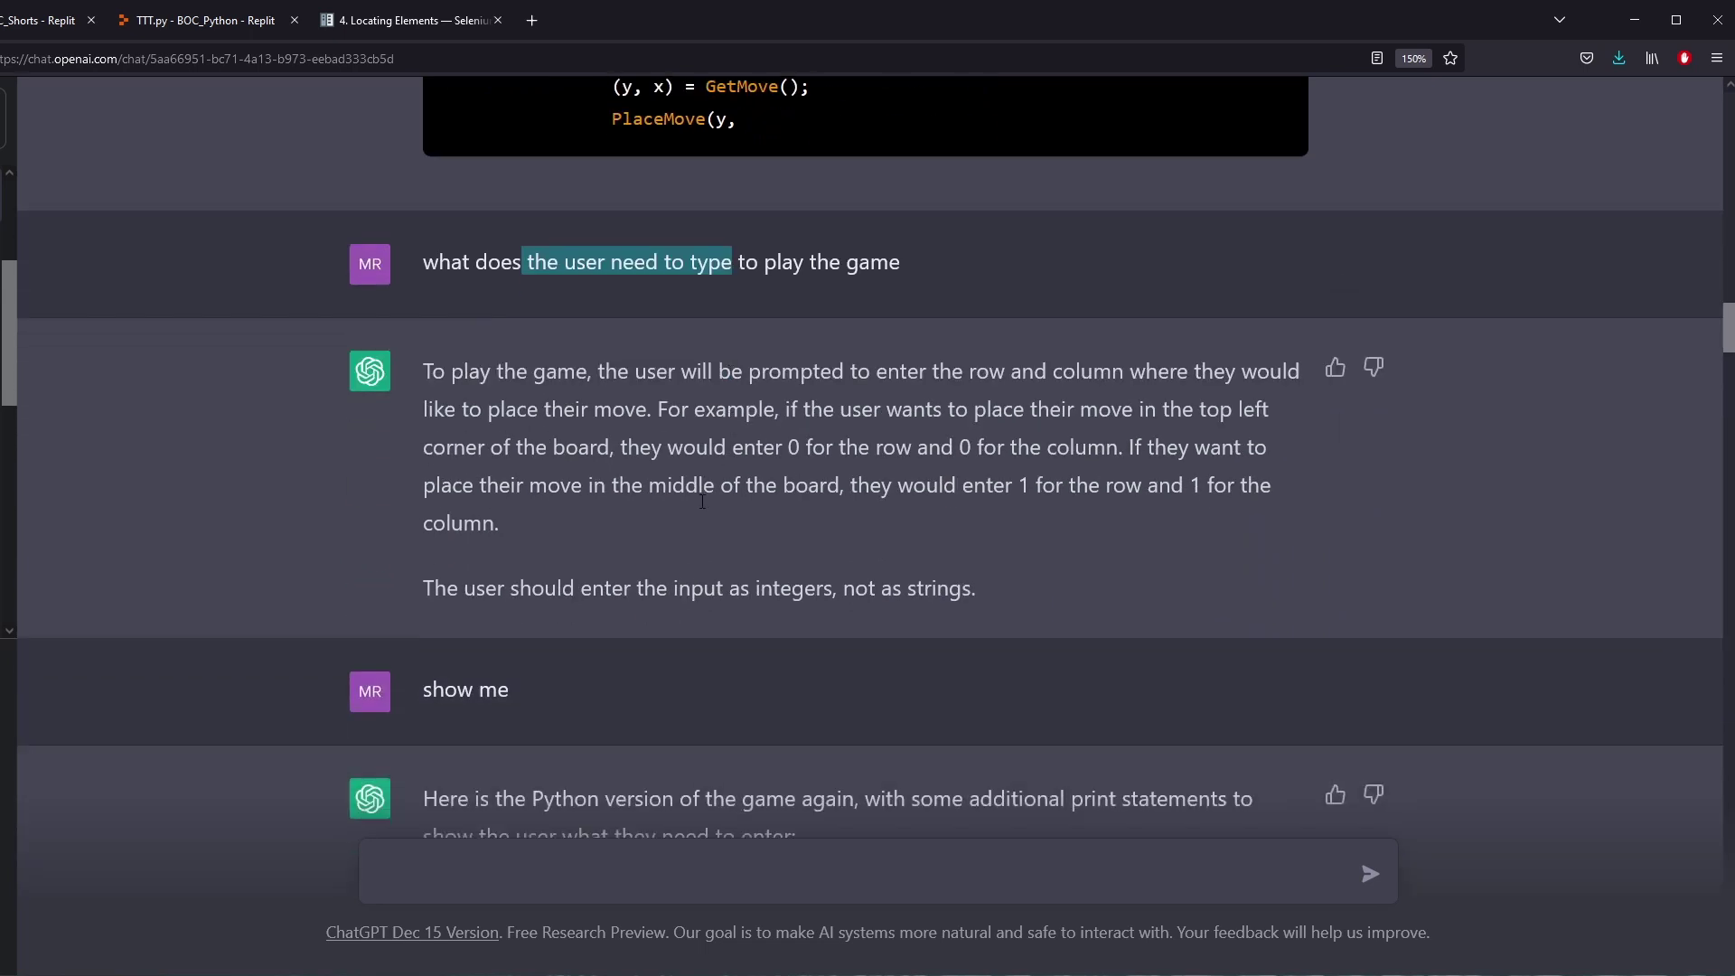
{"action": "left_click_drag", "start_coordinate": [531, 590], "coordinate": [832, 583]}
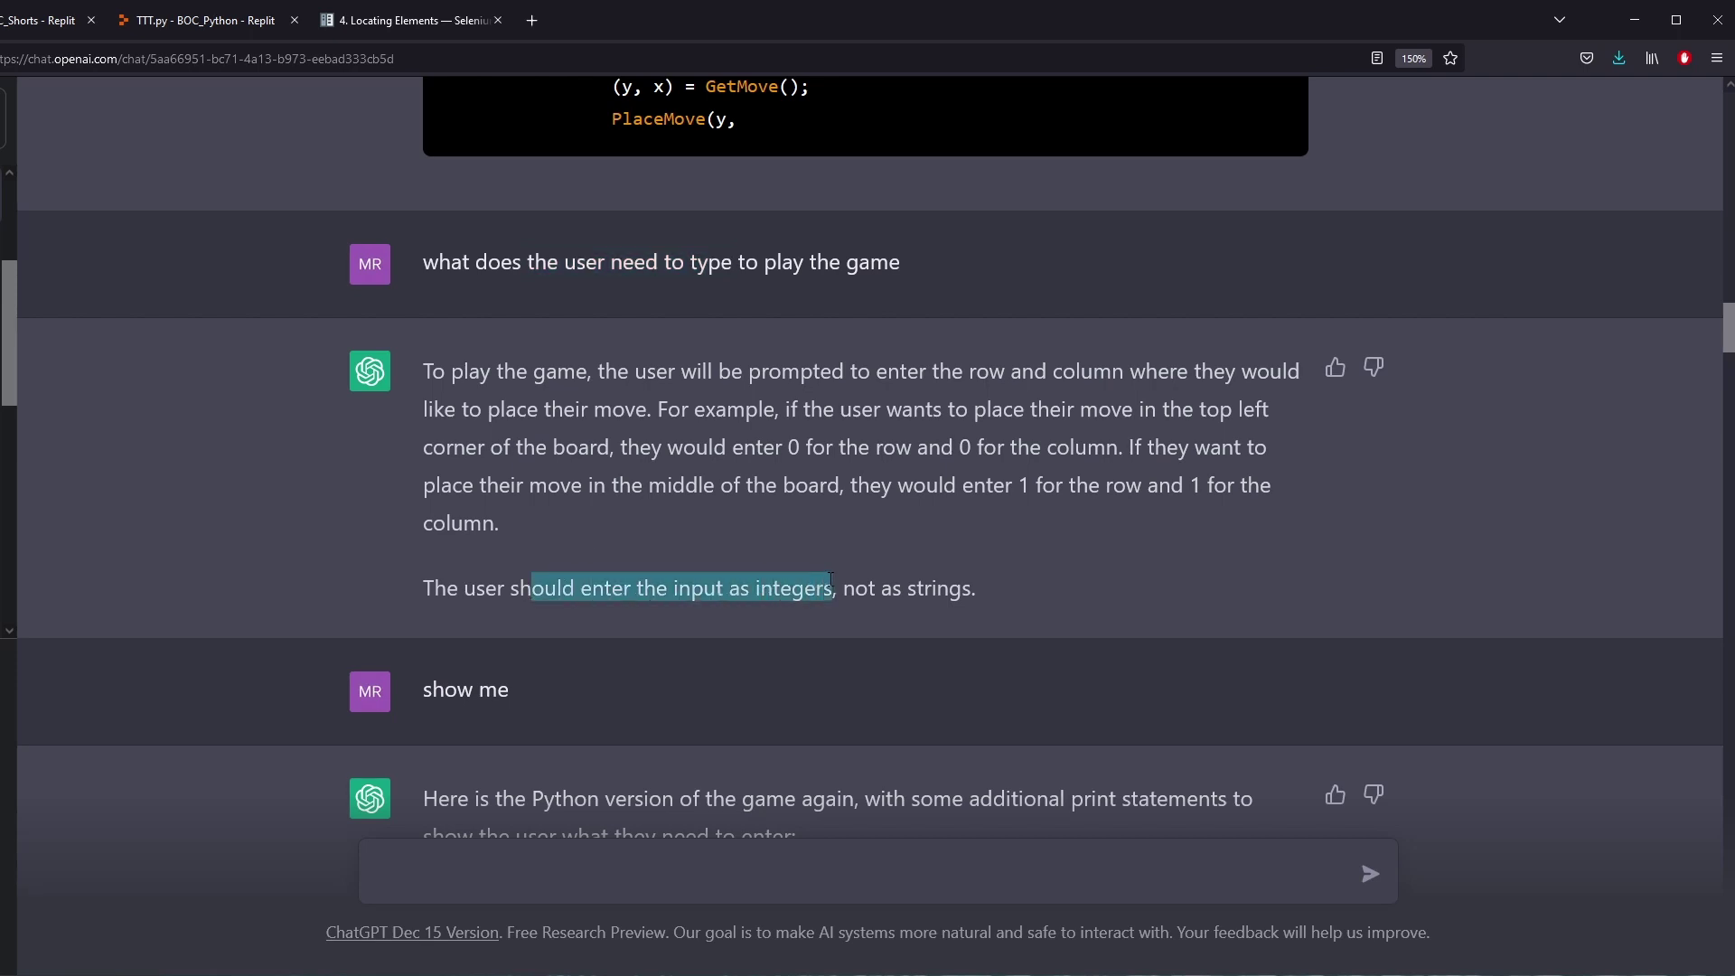
{"action": "left_click_drag", "start_coordinate": [537, 687], "coordinate": [474, 689]}
{"action": "scroll", "coordinate": [534, 687], "scroll_direction": "down", "scroll_amount": 5}
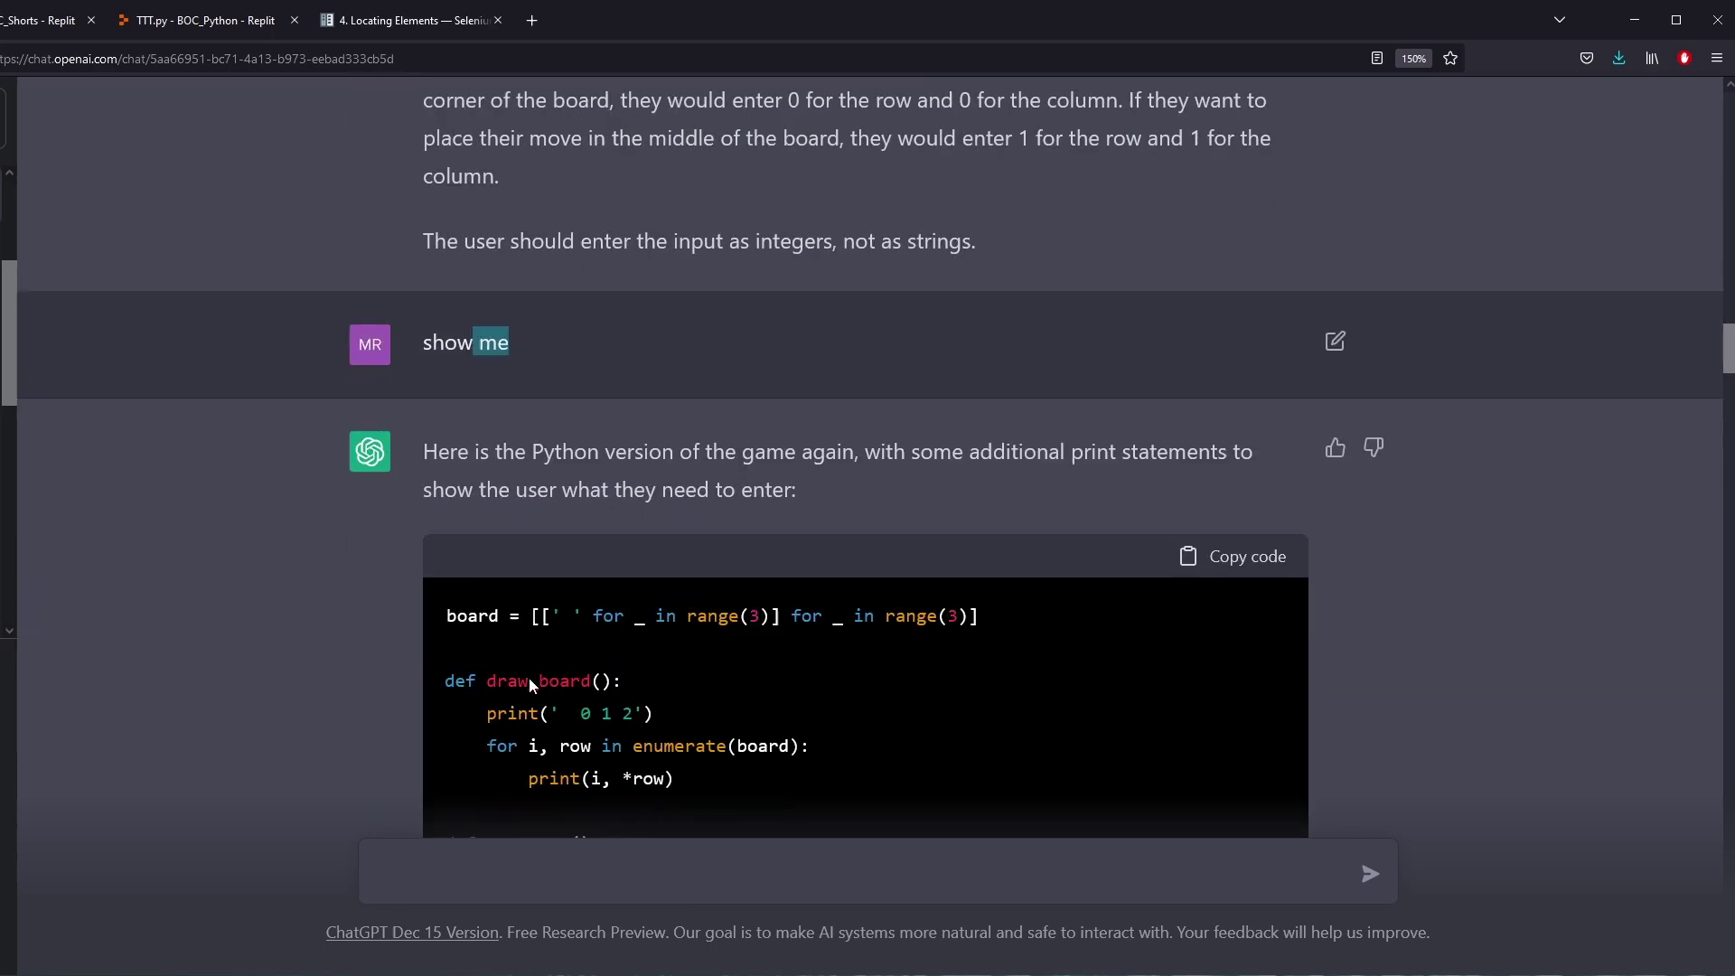
{"action": "scroll", "coordinate": [537, 494], "scroll_direction": "down", "scroll_amount": 2}
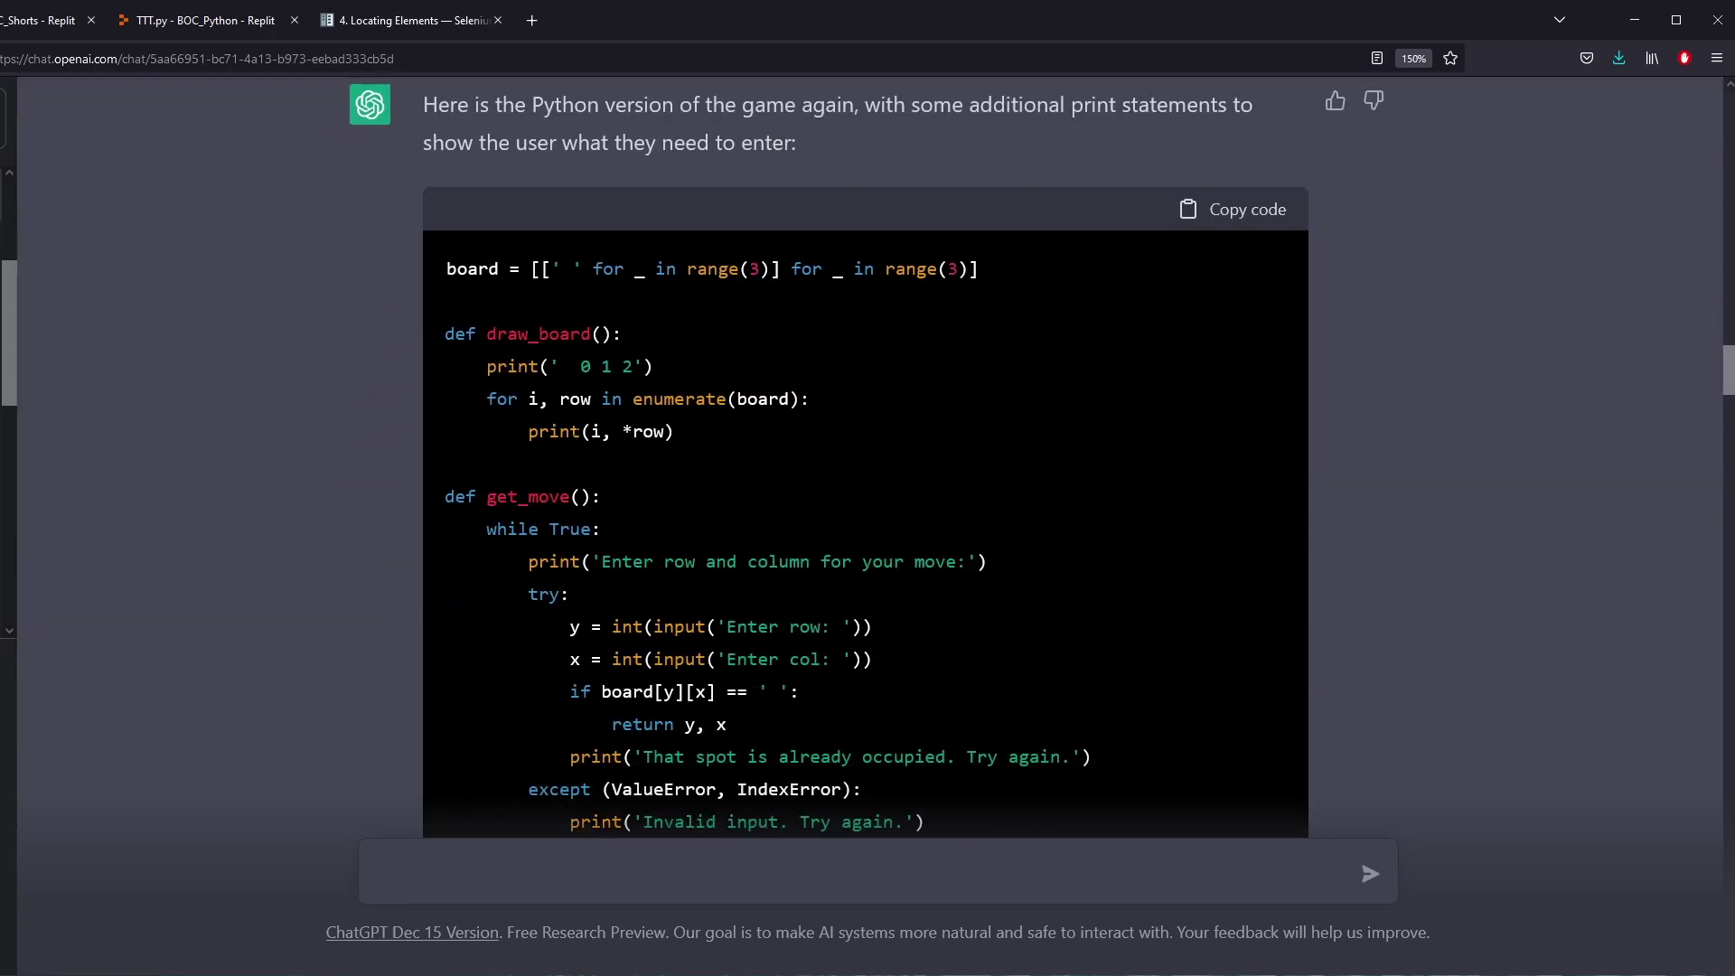
{"action": "scroll", "coordinate": [620, 525], "scroll_direction": "down", "scroll_amount": 11}
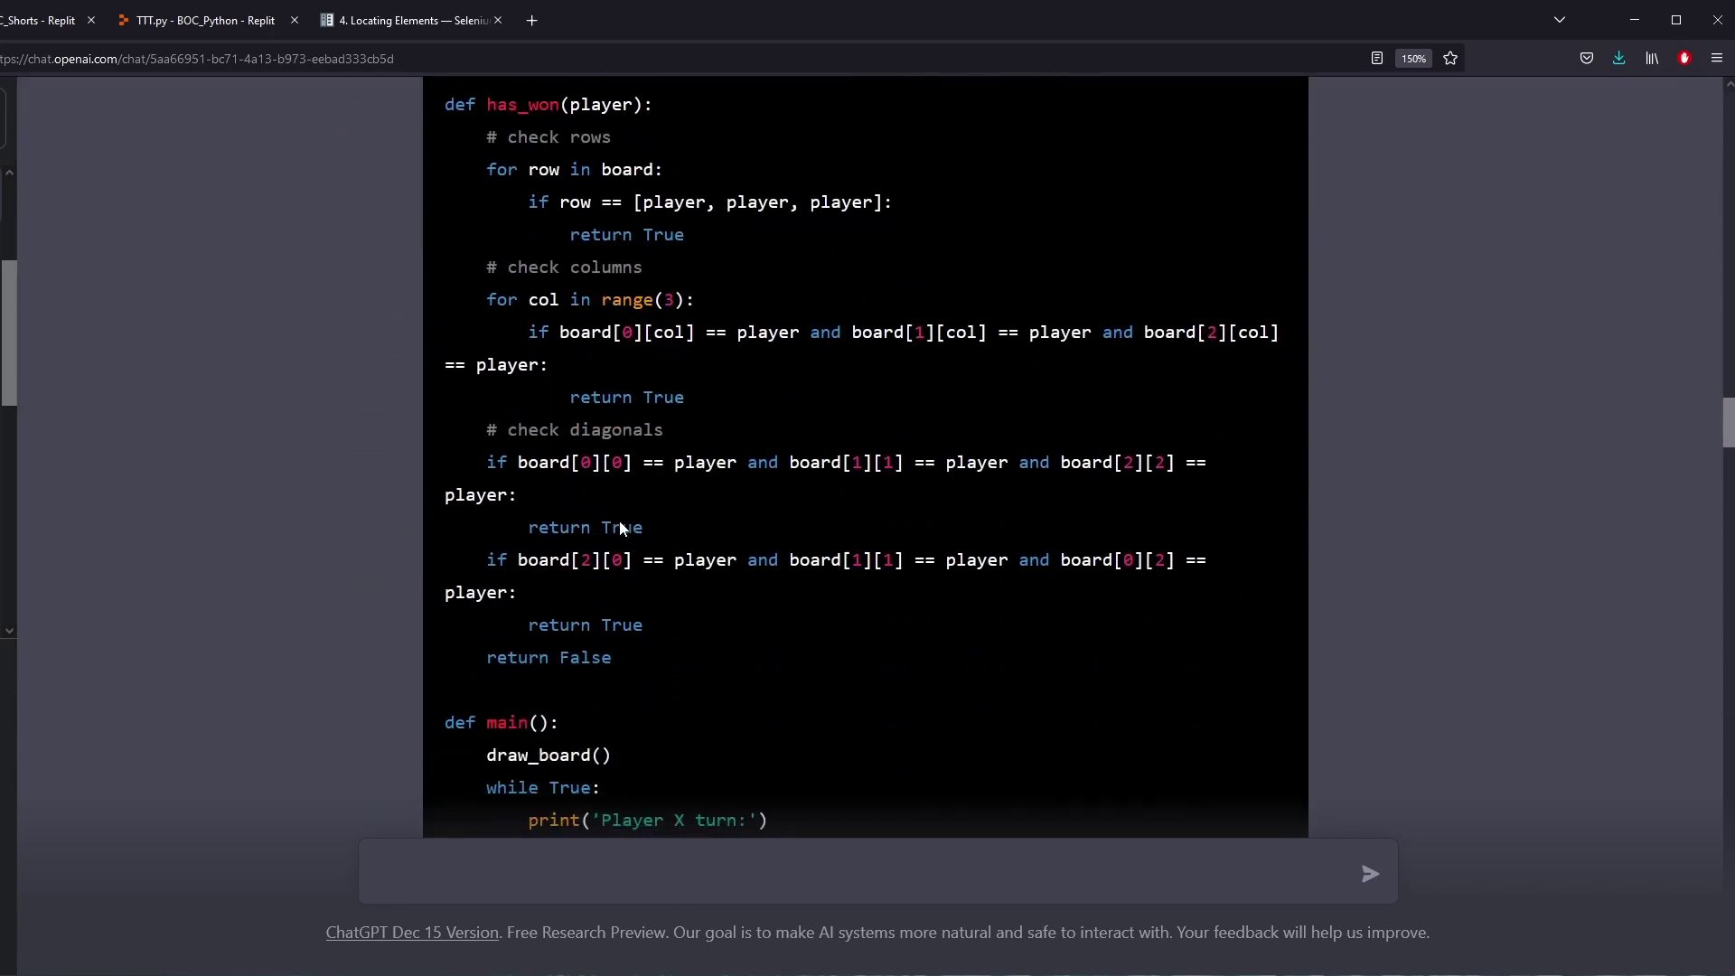
{"action": "scroll", "coordinate": [620, 527], "scroll_direction": "down", "scroll_amount": 11}
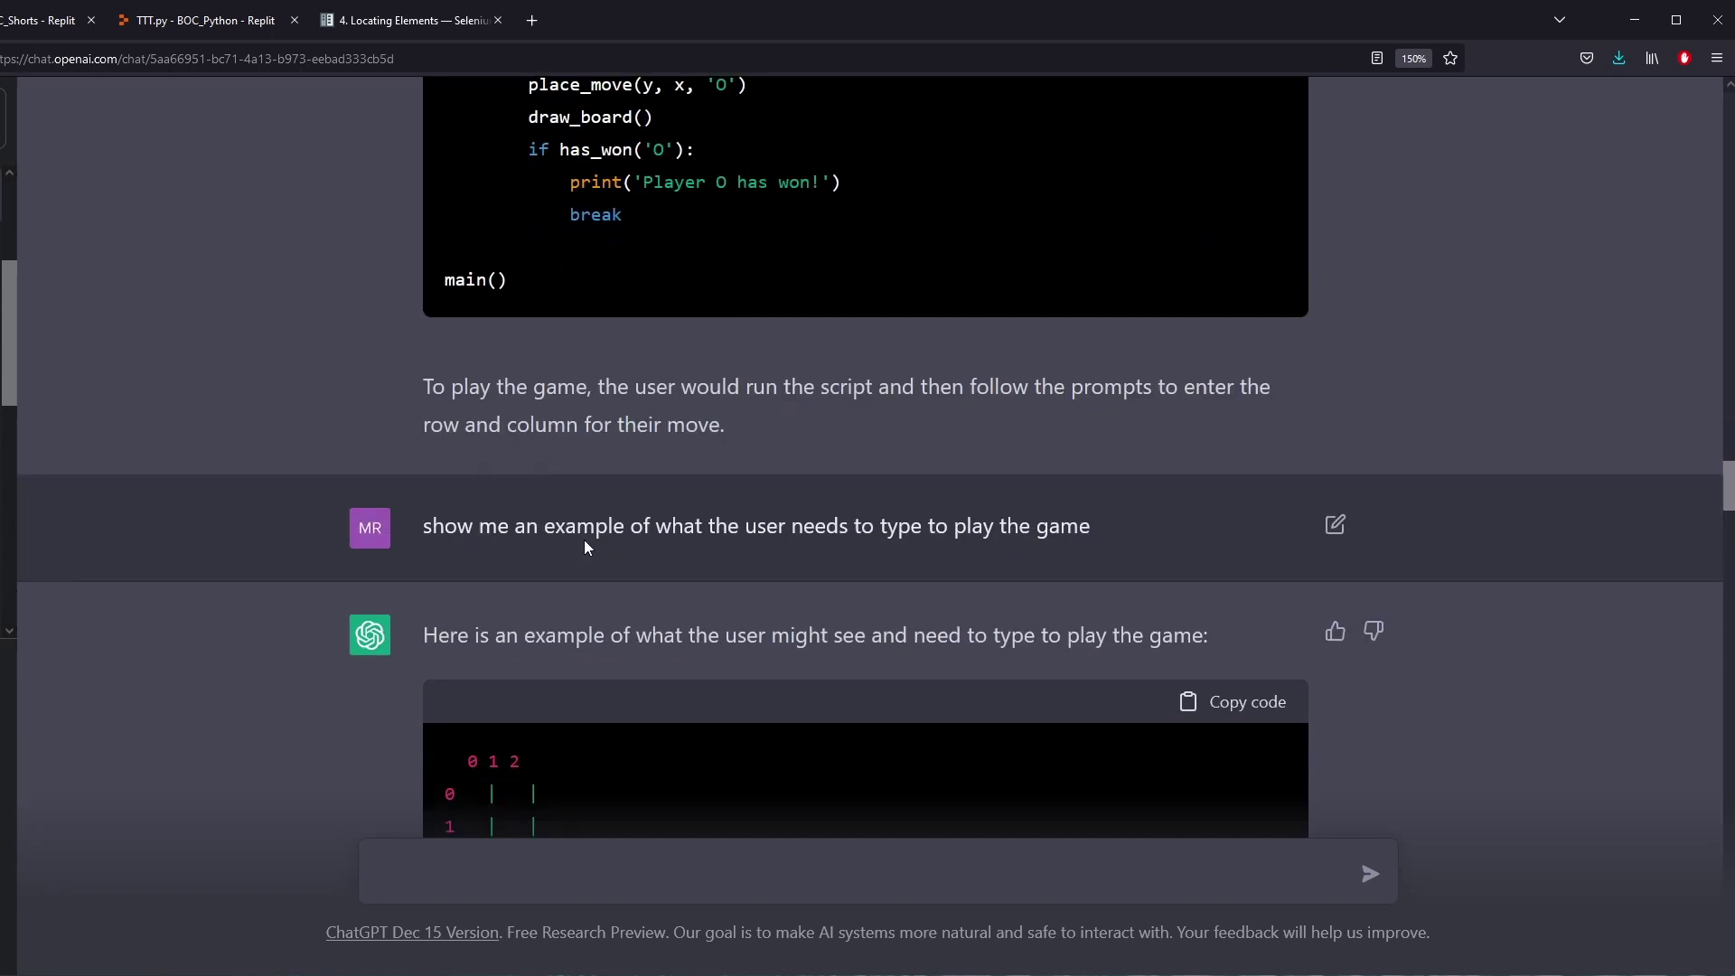
Copy the Python code with extra print statements from the reply after 'show me'
{"action": "left_click_drag", "start_coordinate": [512, 525], "coordinate": [1089, 523]}
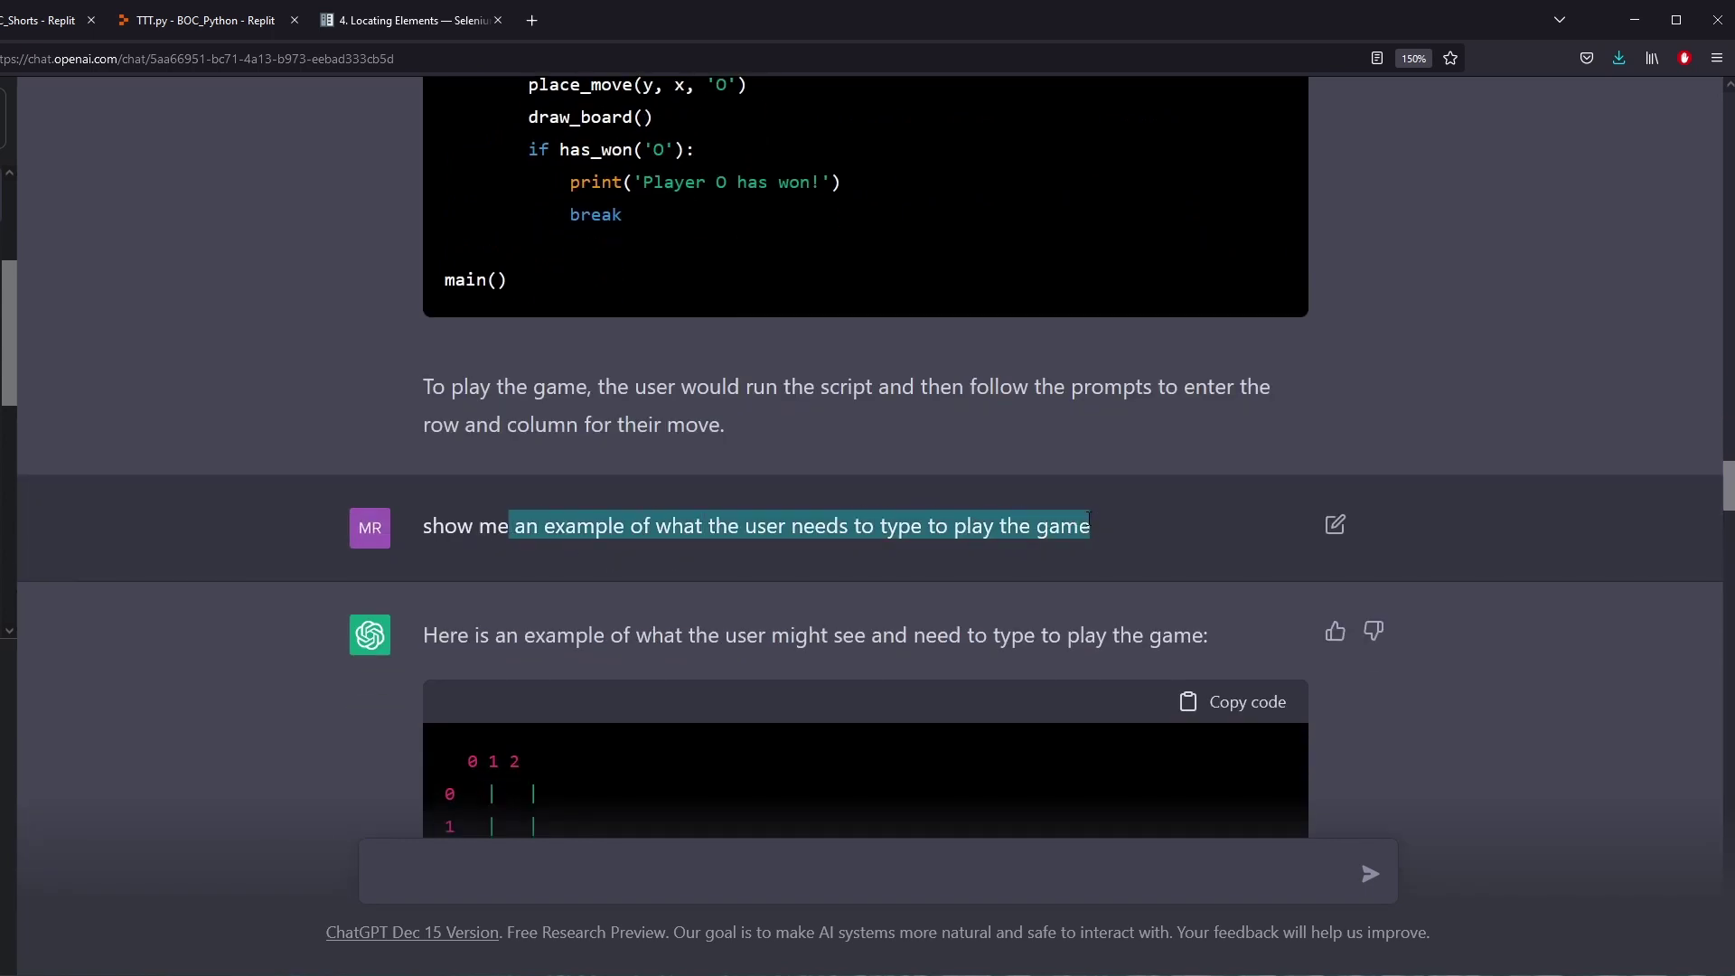
{"action": "scroll", "coordinate": [795, 604], "scroll_direction": "down", "scroll_amount": 2}
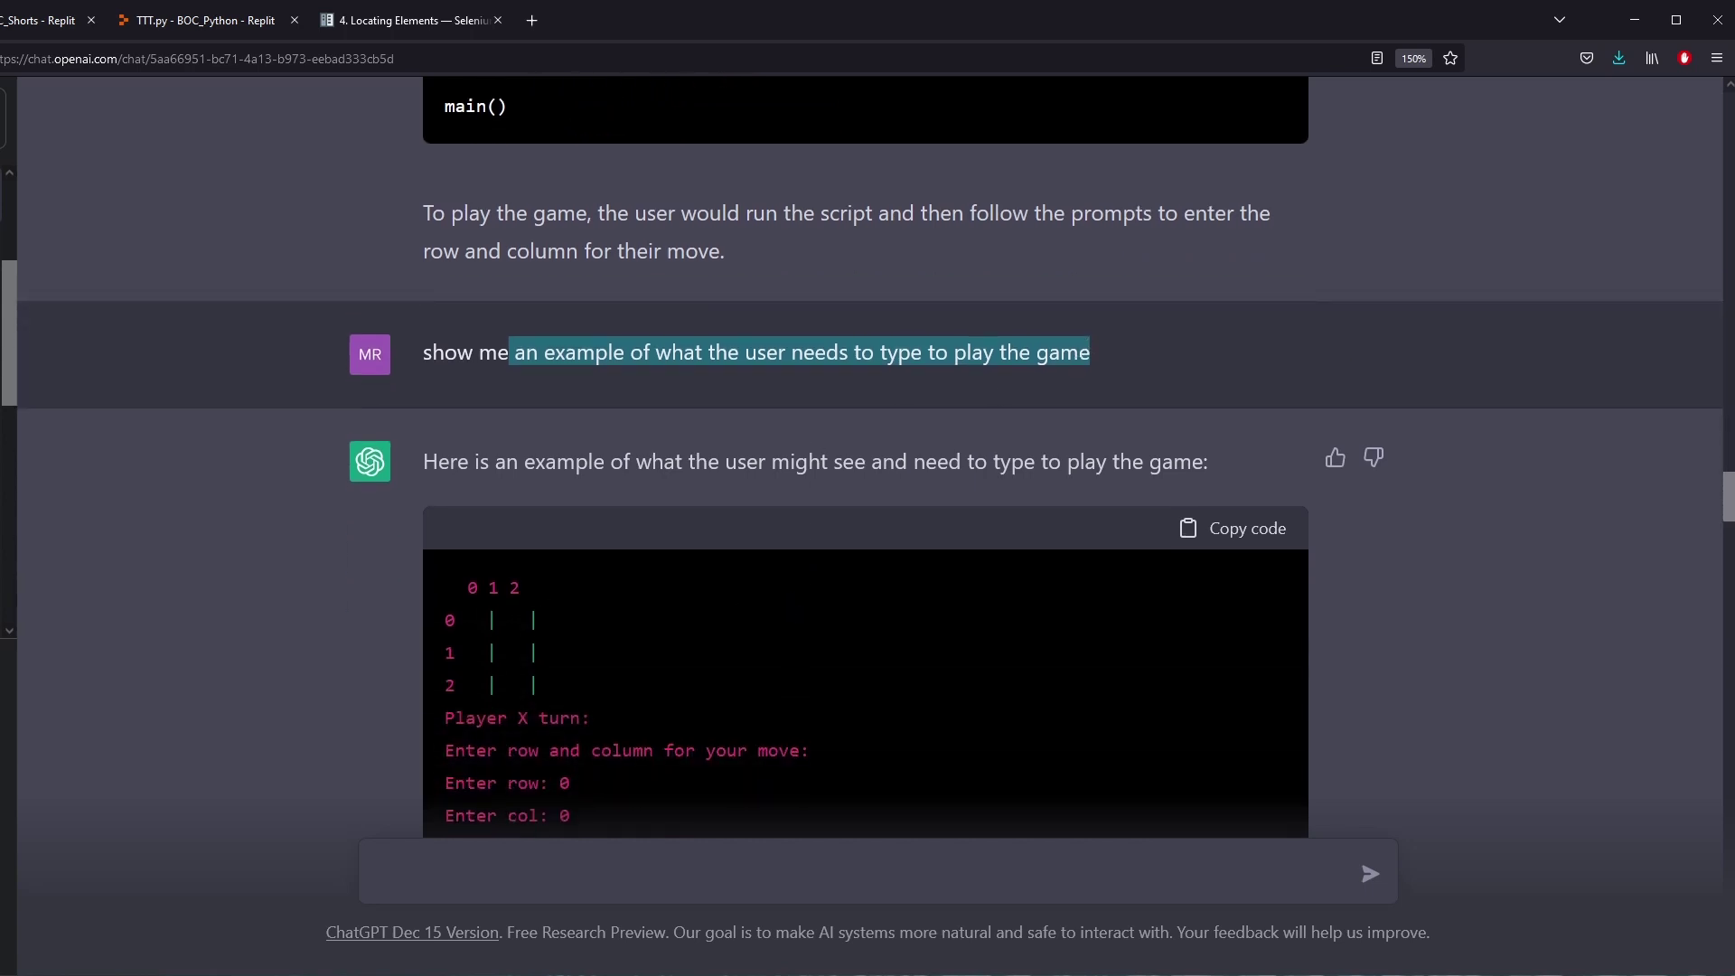
{"action": "left_click_drag", "start_coordinate": [487, 620], "coordinate": [559, 687]}
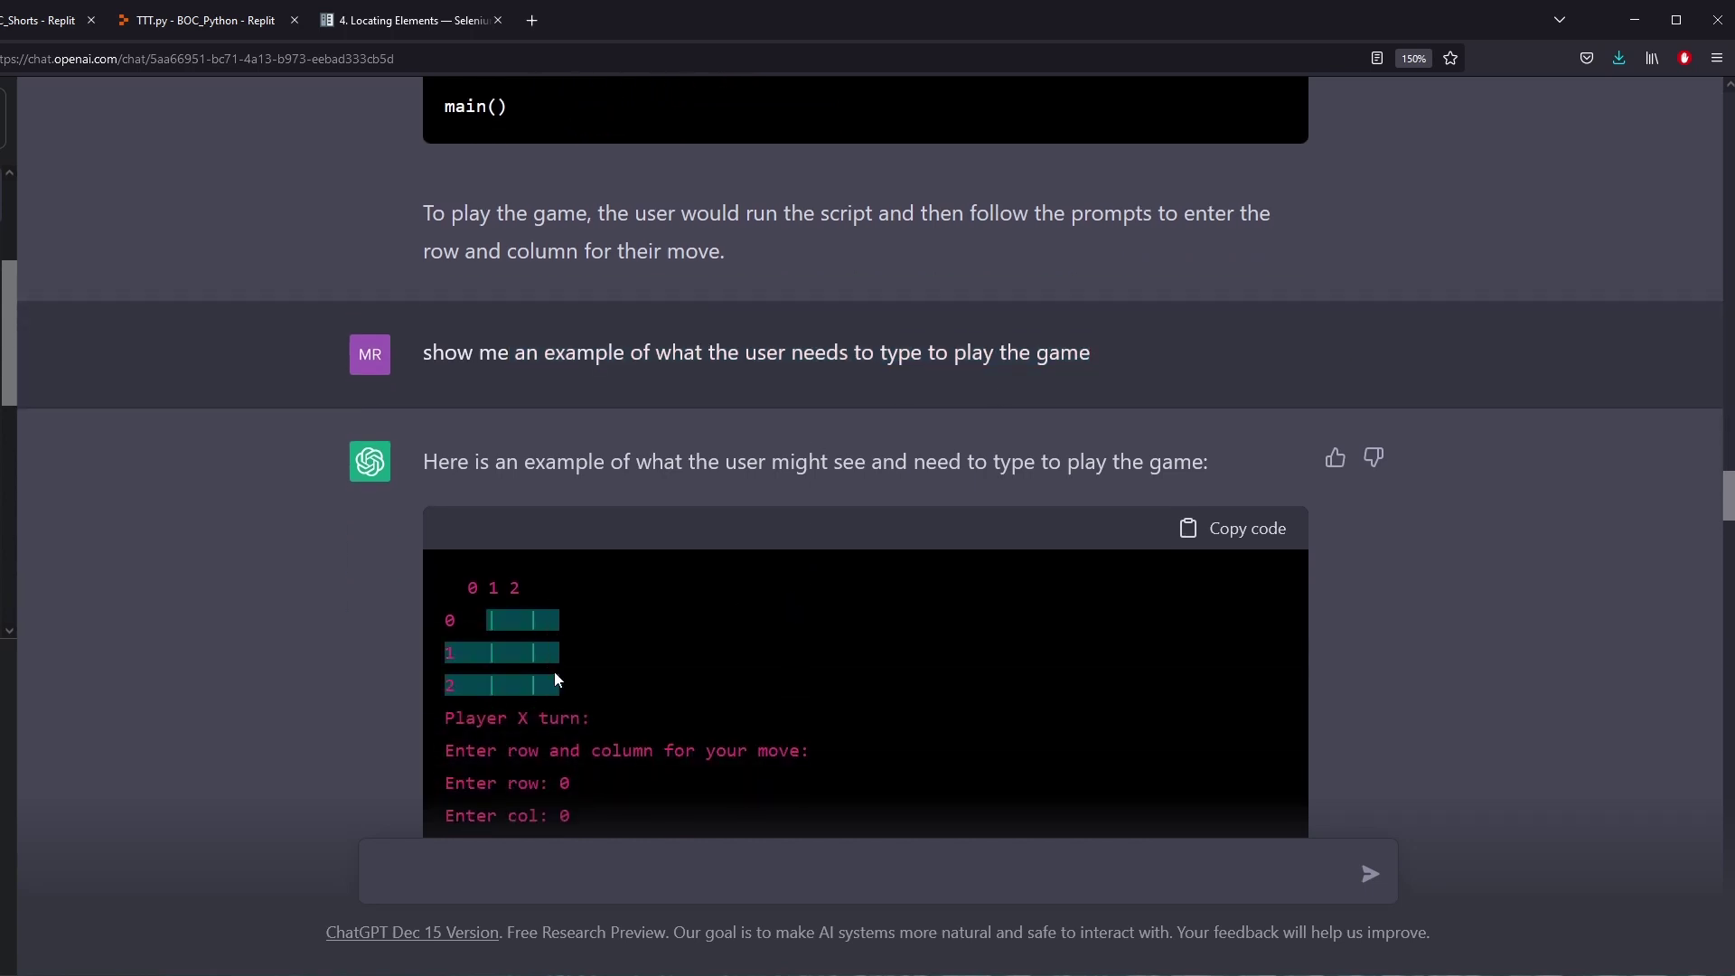
{"action": "left_click", "coordinate": [970, 378]}
{"action": "scroll", "coordinate": [970, 377], "scroll_direction": "up", "scroll_amount": 15}
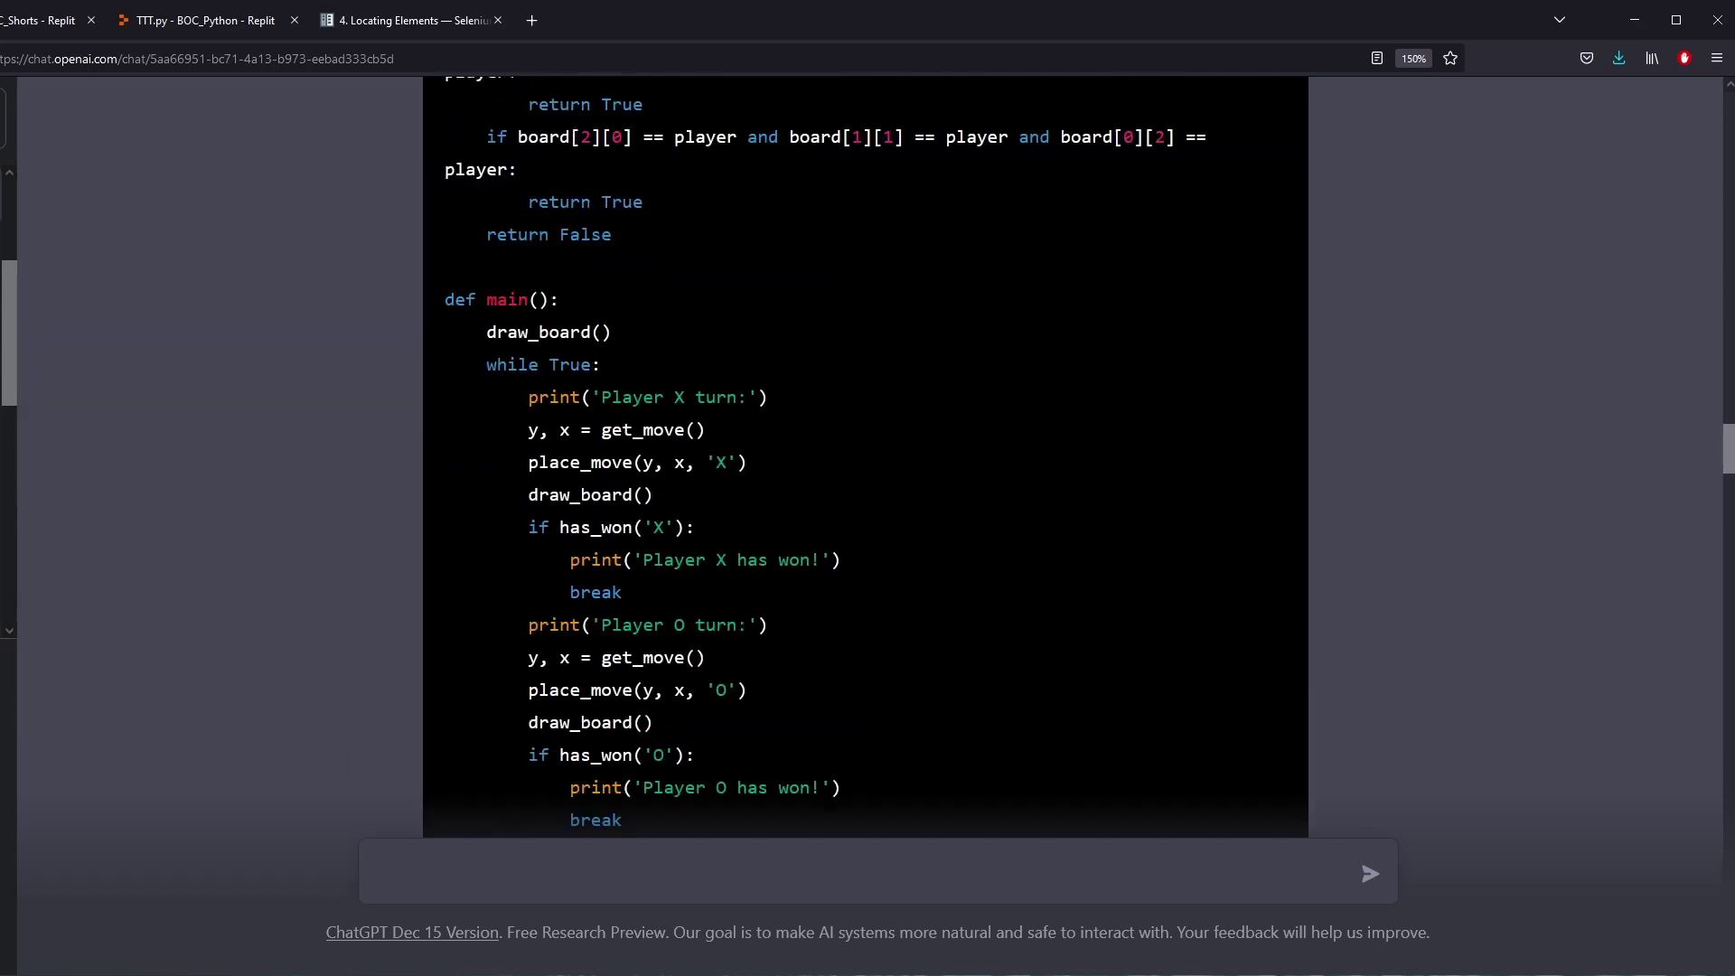
{"action": "scroll", "coordinate": [970, 378], "scroll_direction": "up", "scroll_amount": 3}
{"action": "left_click", "coordinate": [1234, 563]}
Replace main.py's code in the Shorts Replit project with the copied code and rerun it
{"action": "left_click", "coordinate": [40, 22]}
{"action": "left_click", "coordinate": [342, 254]}
{"action": "key", "text": "ctrl+a"}
{"action": "key", "text": "ctrl+v"}
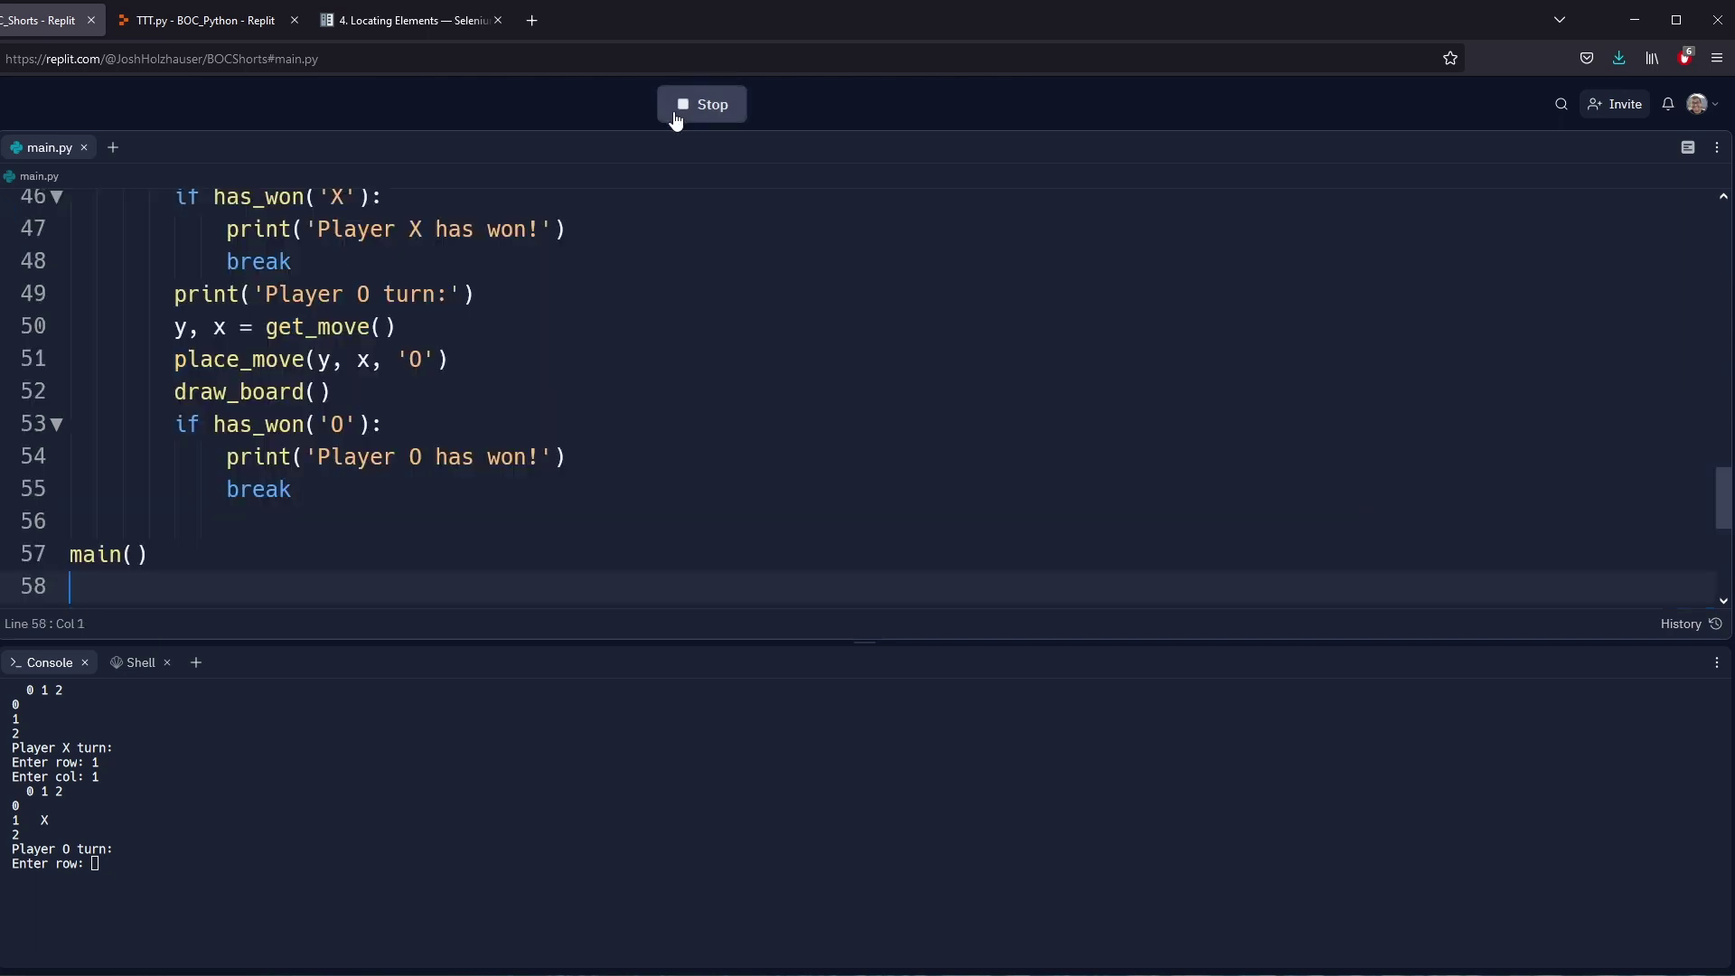
{"action": "left_click", "coordinate": [674, 116]}
{"action": "left_click", "coordinate": [702, 104]}
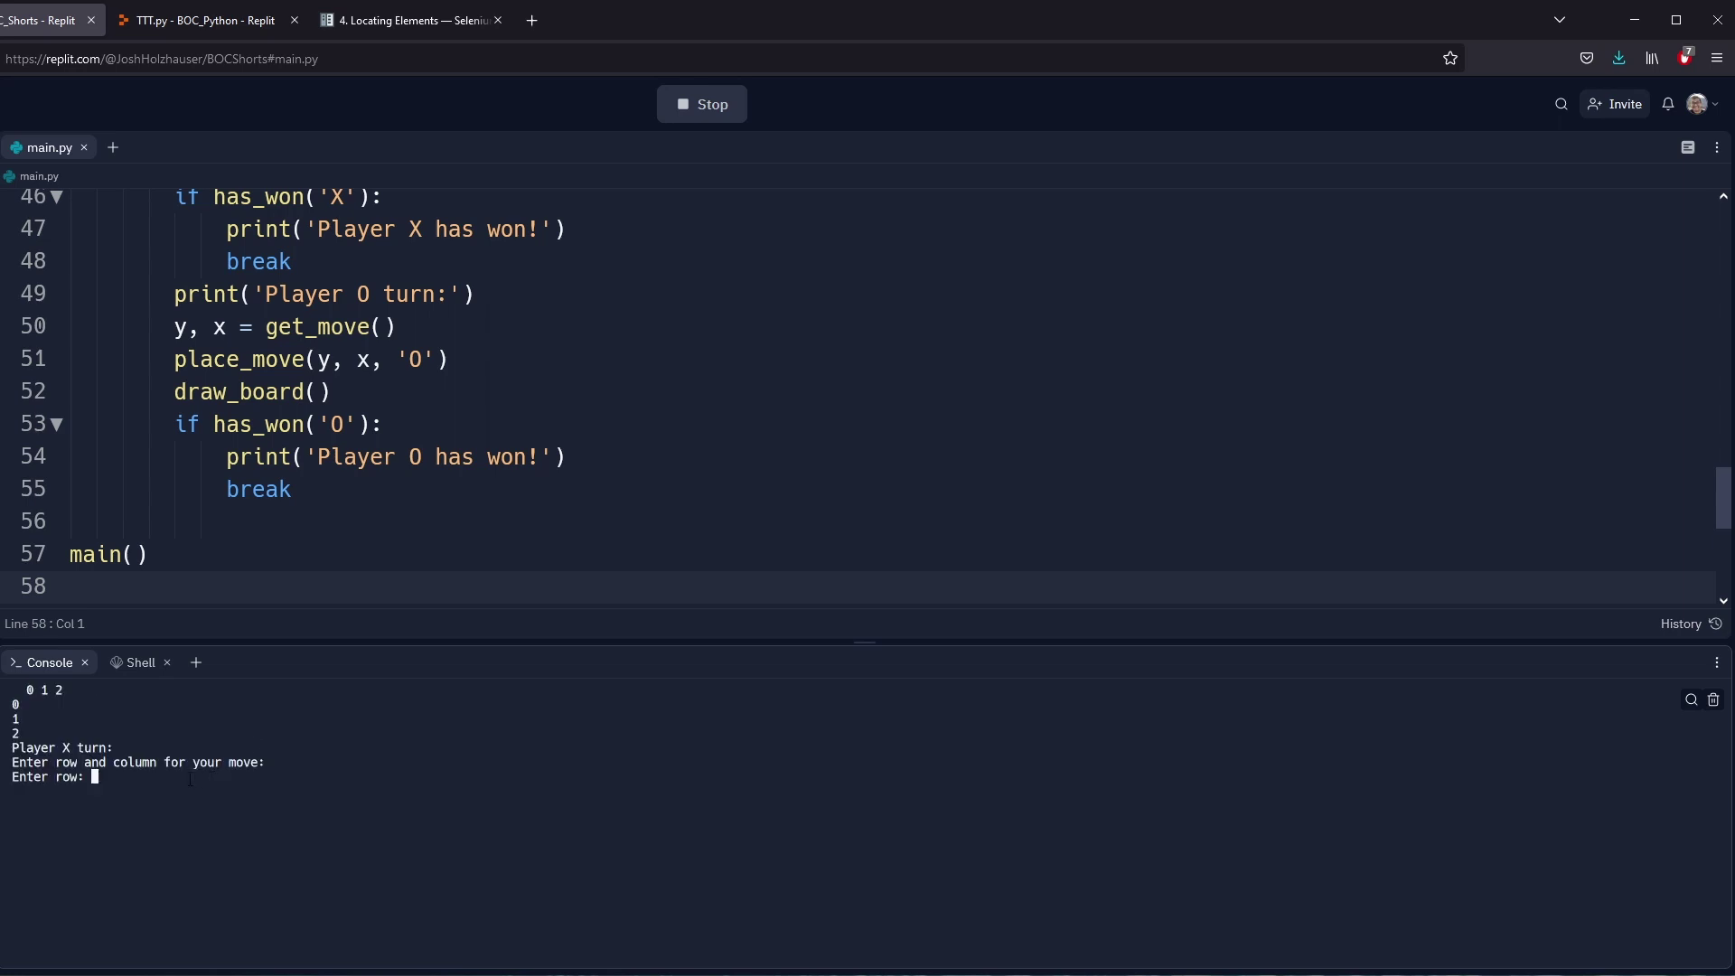
Enter row 1 and column 1 to place X in the centre square
{"action": "type", "text": "1"}
{"action": "key", "text": "Return"}
{"action": "type", "text": "1"}
{"action": "key", "text": "Return"}
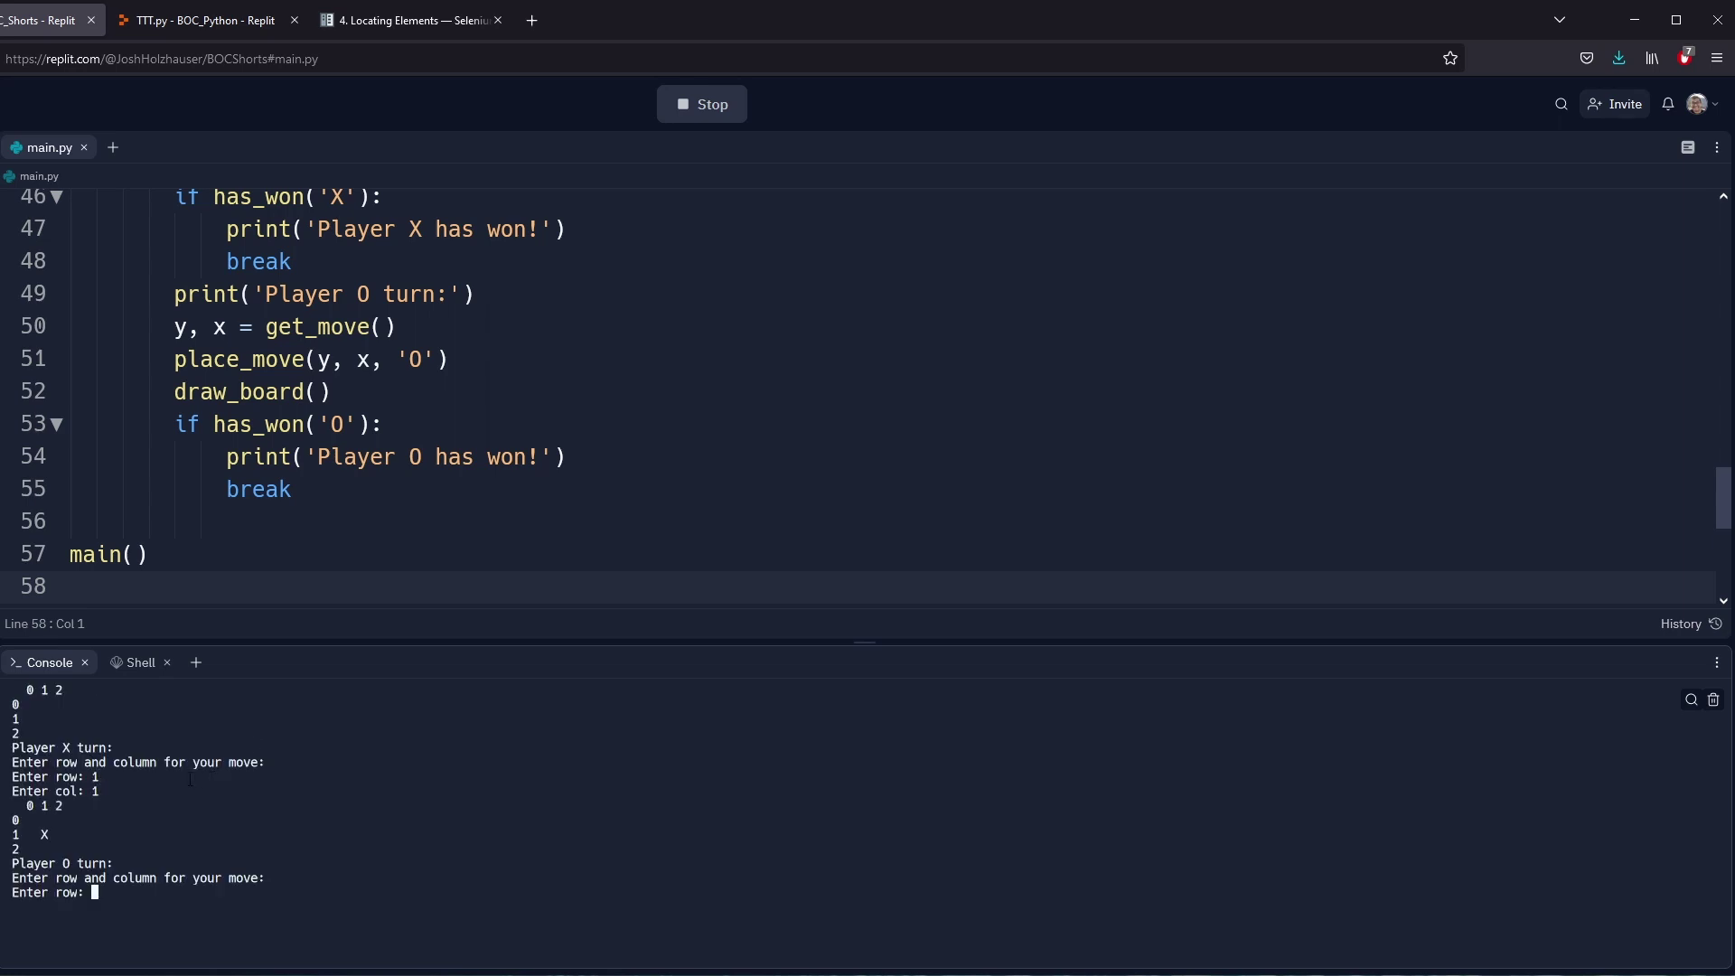
Find the 'make better gridlines' prompt and its example board in the tic-tac-toe chat
{"action": "key", "text": "ctrl+shift+Tab"}
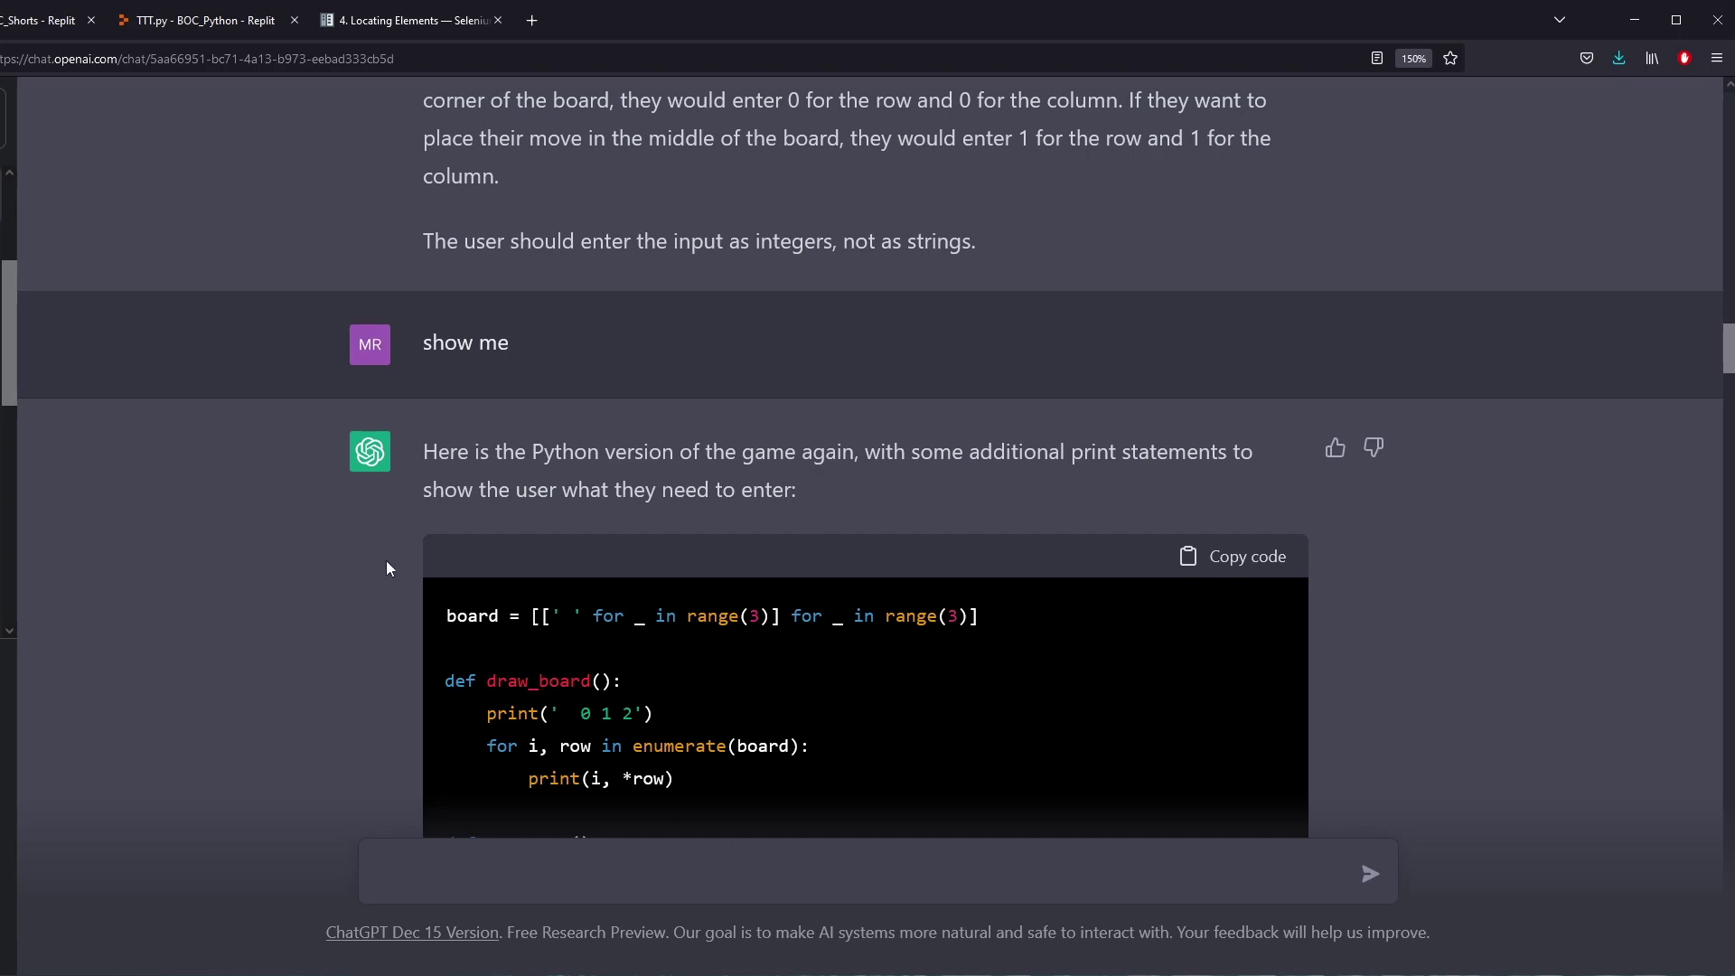
{"action": "scroll", "coordinate": [403, 580], "scroll_direction": "down", "scroll_amount": 10}
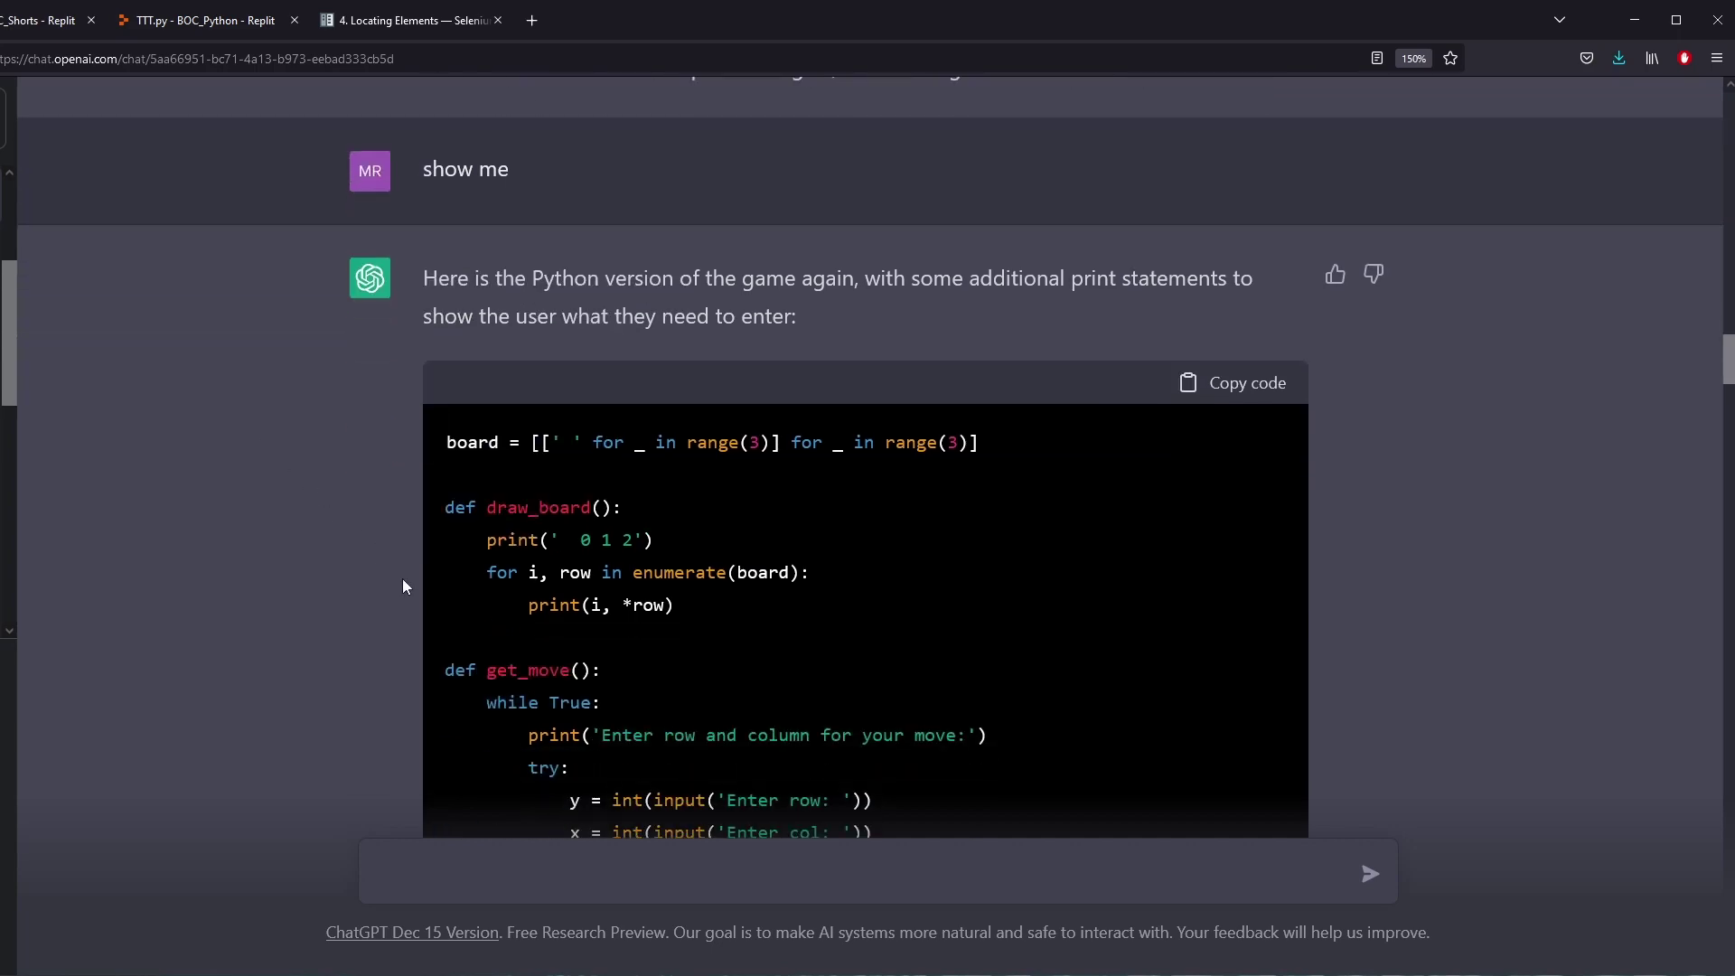
{"action": "scroll", "coordinate": [403, 587], "scroll_direction": "down", "scroll_amount": 15}
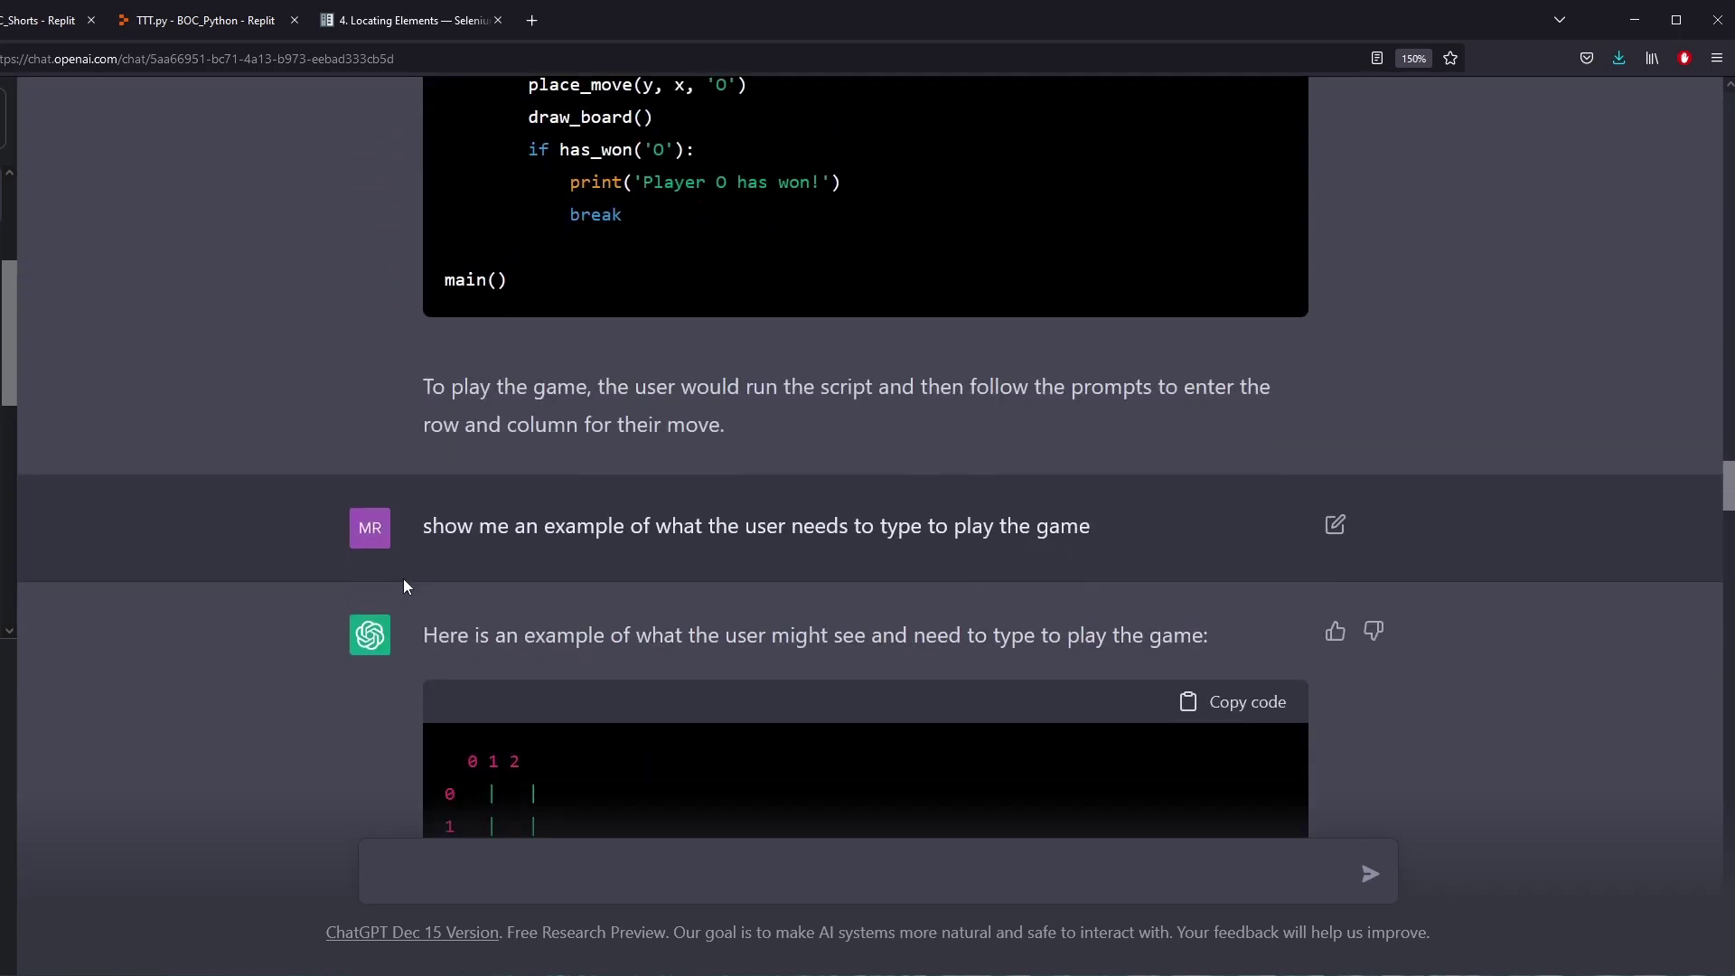
{"action": "scroll", "coordinate": [404, 578], "scroll_direction": "down", "scroll_amount": 7}
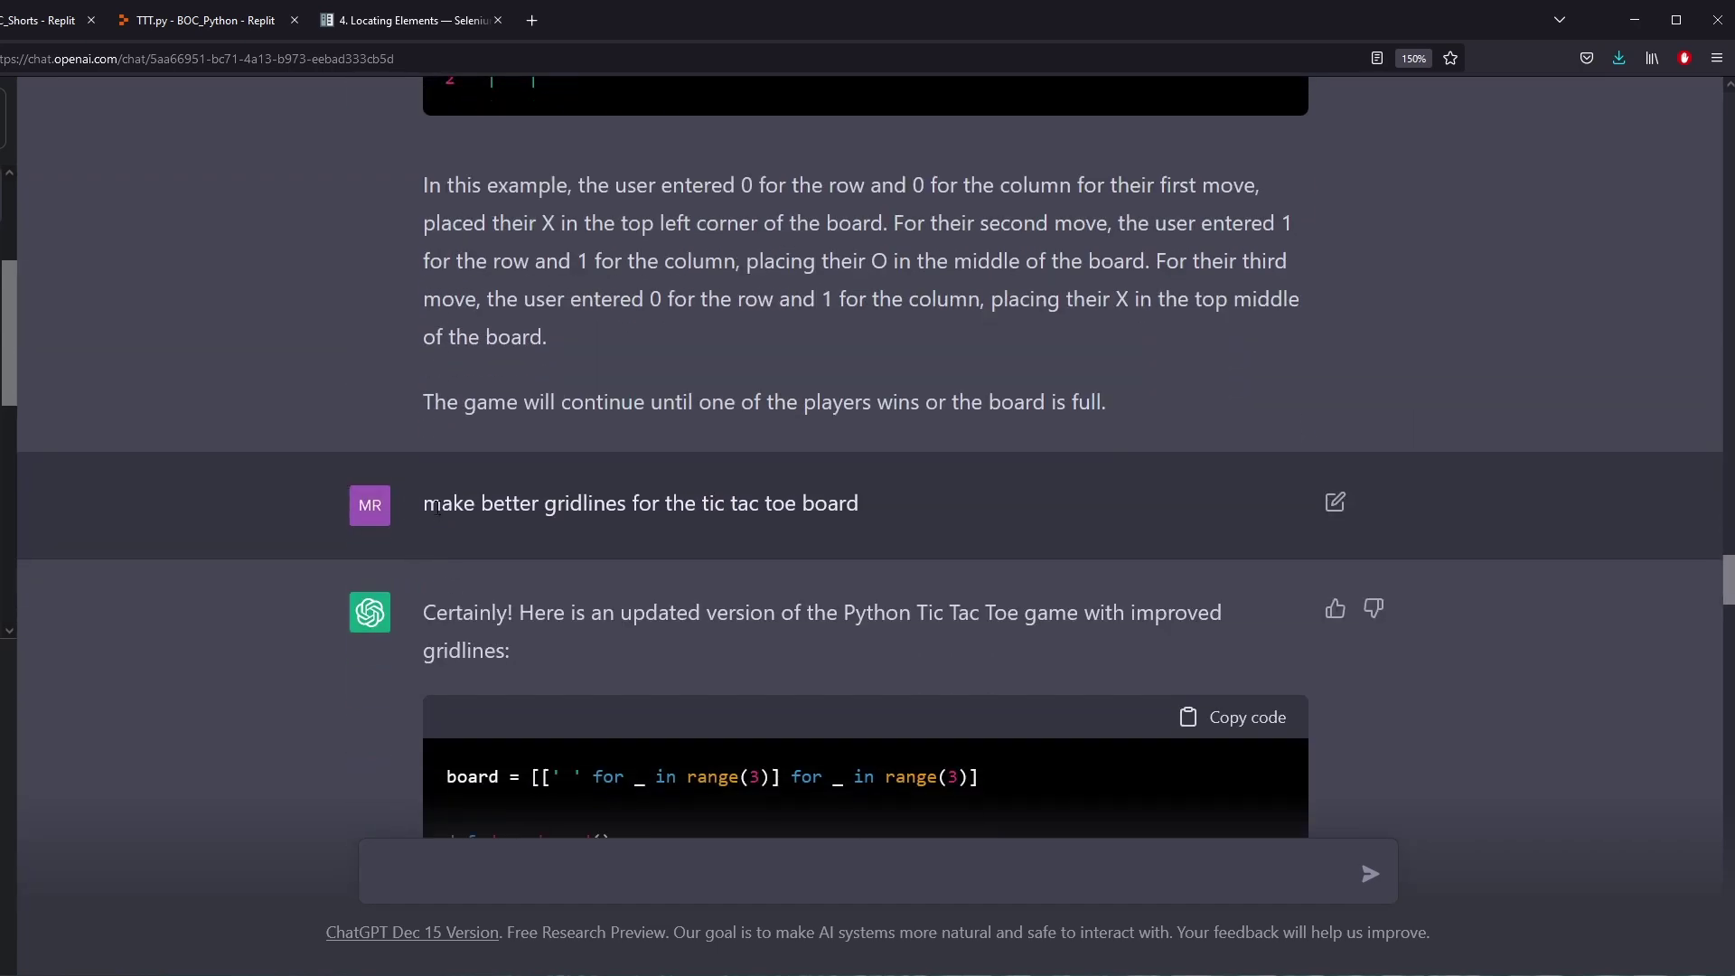
{"action": "left_click_drag", "start_coordinate": [435, 508], "coordinate": [632, 509]}
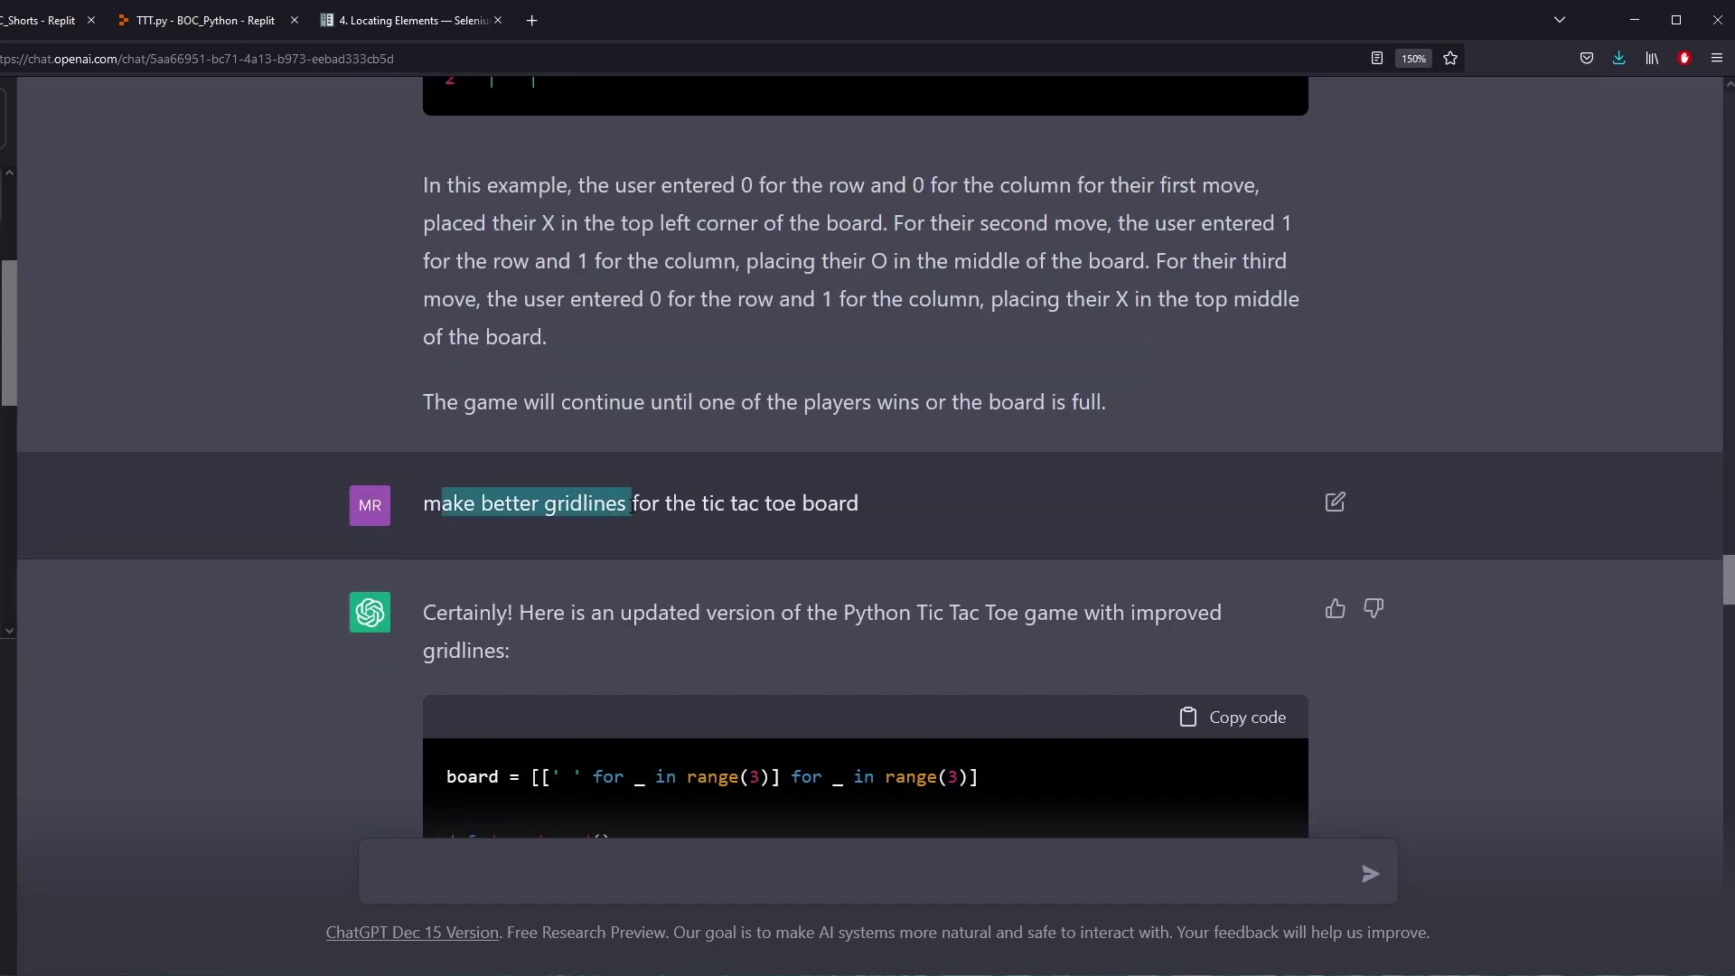
{"action": "scroll", "coordinate": [630, 505], "scroll_direction": "down", "scroll_amount": 3}
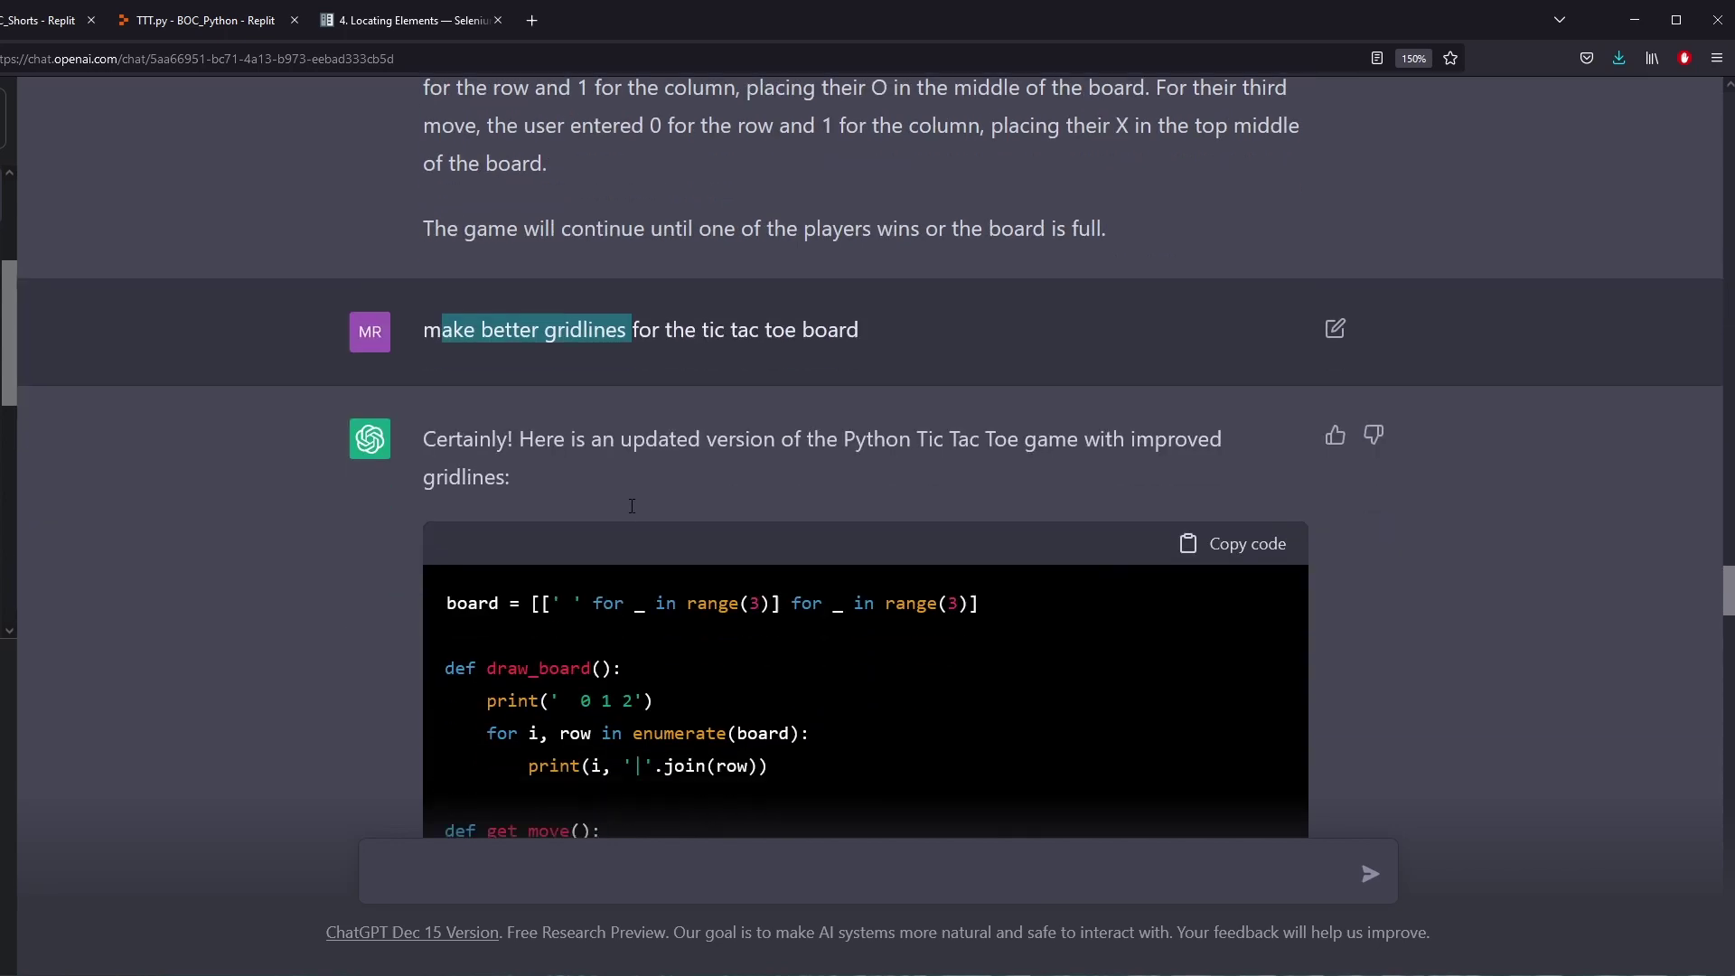
{"action": "scroll", "coordinate": [631, 504], "scroll_direction": "down", "scroll_amount": 8}
{"action": "scroll", "coordinate": [627, 518], "scroll_direction": "down", "scroll_amount": 12}
{"action": "left_click_drag", "start_coordinate": [455, 635], "coordinate": [569, 714]}
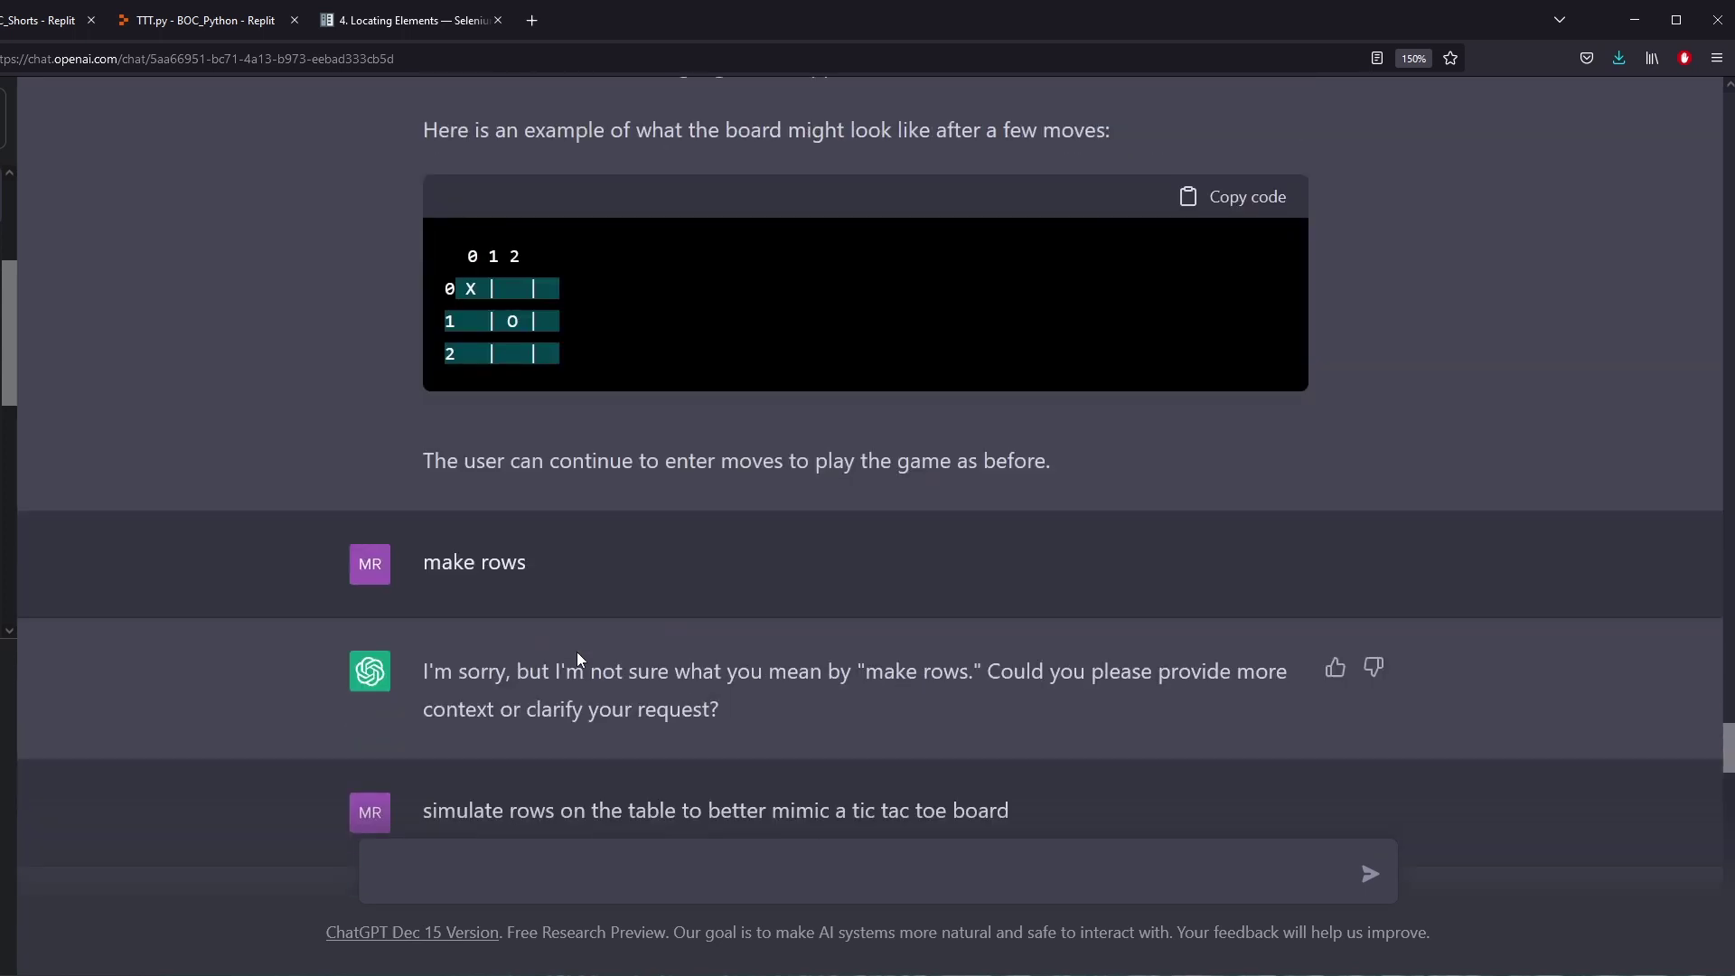
Look over the next exchange, picking out the word 'table' in the message
{"action": "left_click_drag", "start_coordinate": [442, 563], "coordinate": [546, 573]}
{"action": "scroll", "coordinate": [569, 608], "scroll_direction": "down", "scroll_amount": 1}
{"action": "scroll", "coordinate": [495, 637], "scroll_direction": "up", "scroll_amount": 1}
{"action": "left_click_drag", "start_coordinate": [488, 672], "coordinate": [723, 713]}
{"action": "scroll", "coordinate": [649, 644], "scroll_direction": "down", "scroll_amount": 2}
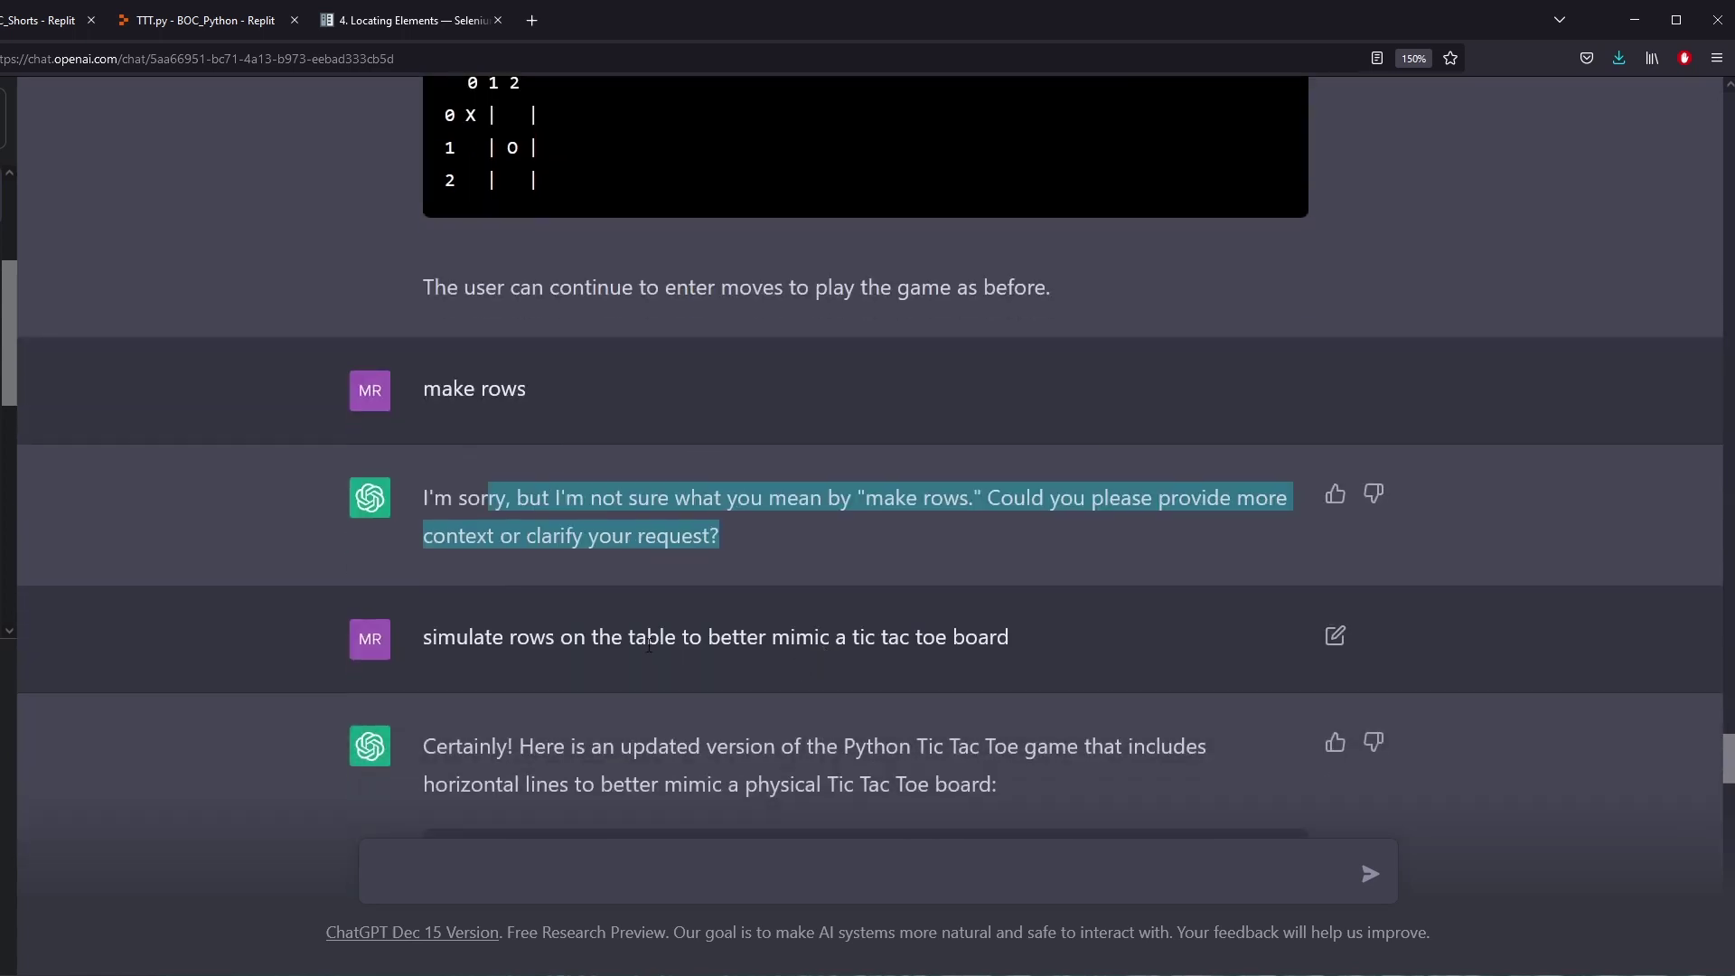
{"action": "double_click", "coordinate": [649, 639]}
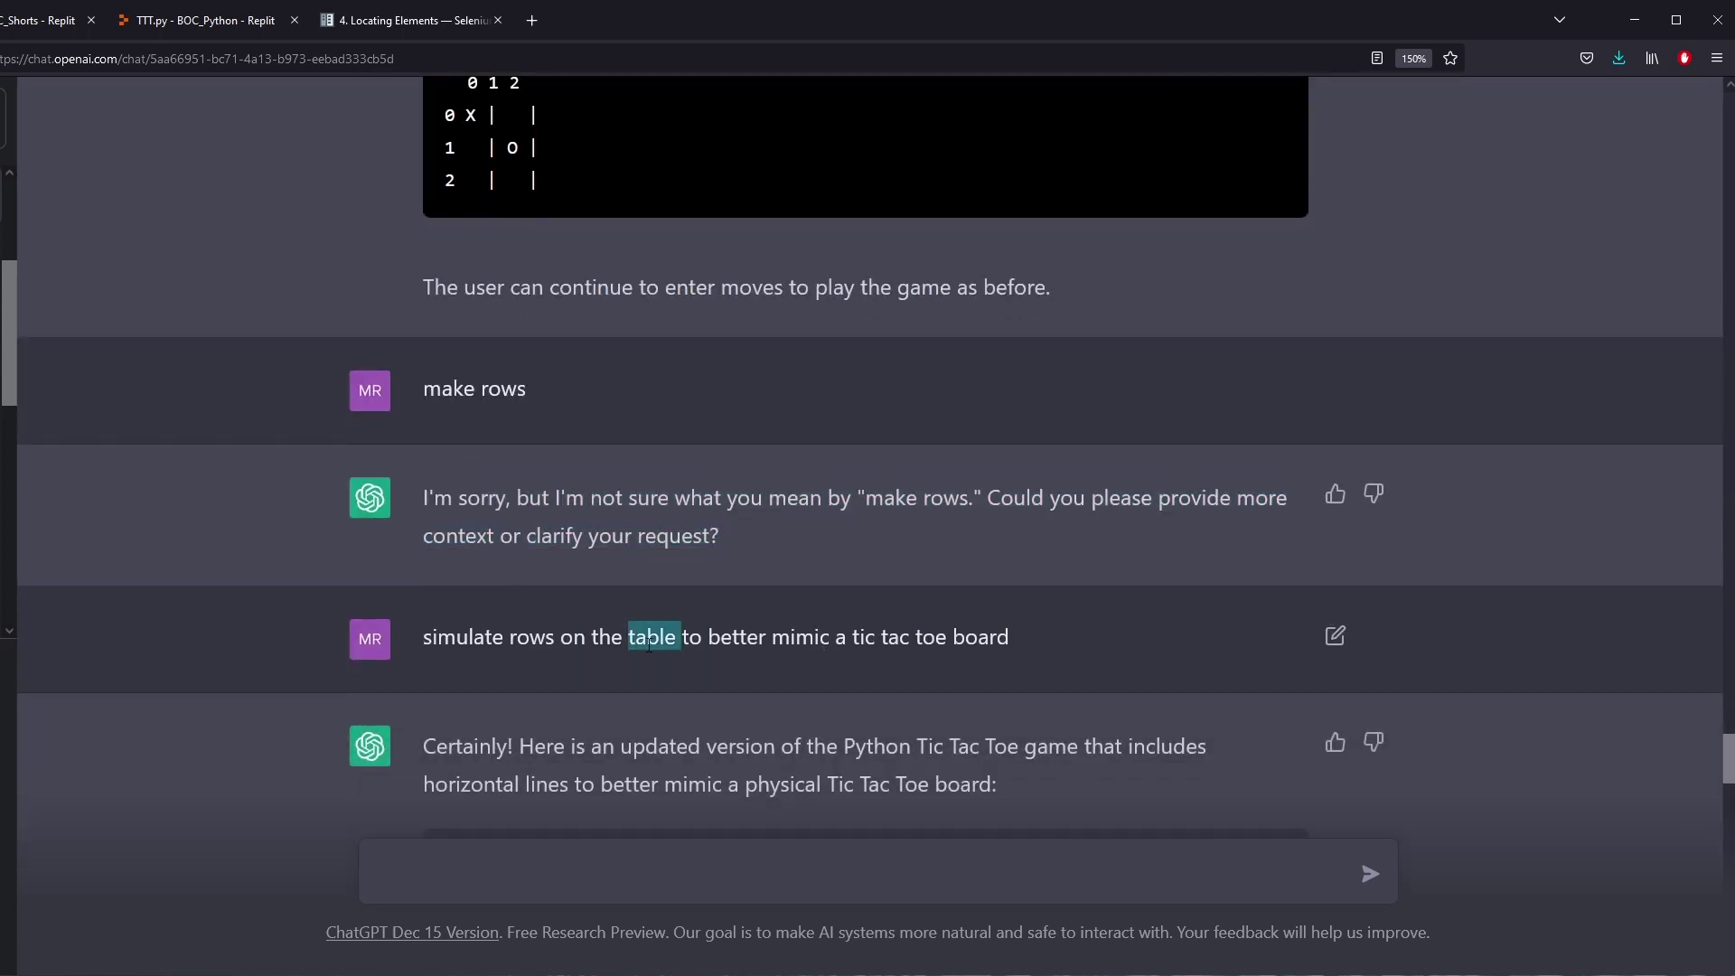
Review the draw_board version with five-hyphen horizontal lines and its example board
{"action": "scroll", "coordinate": [632, 588], "scroll_direction": "down", "scroll_amount": 4}
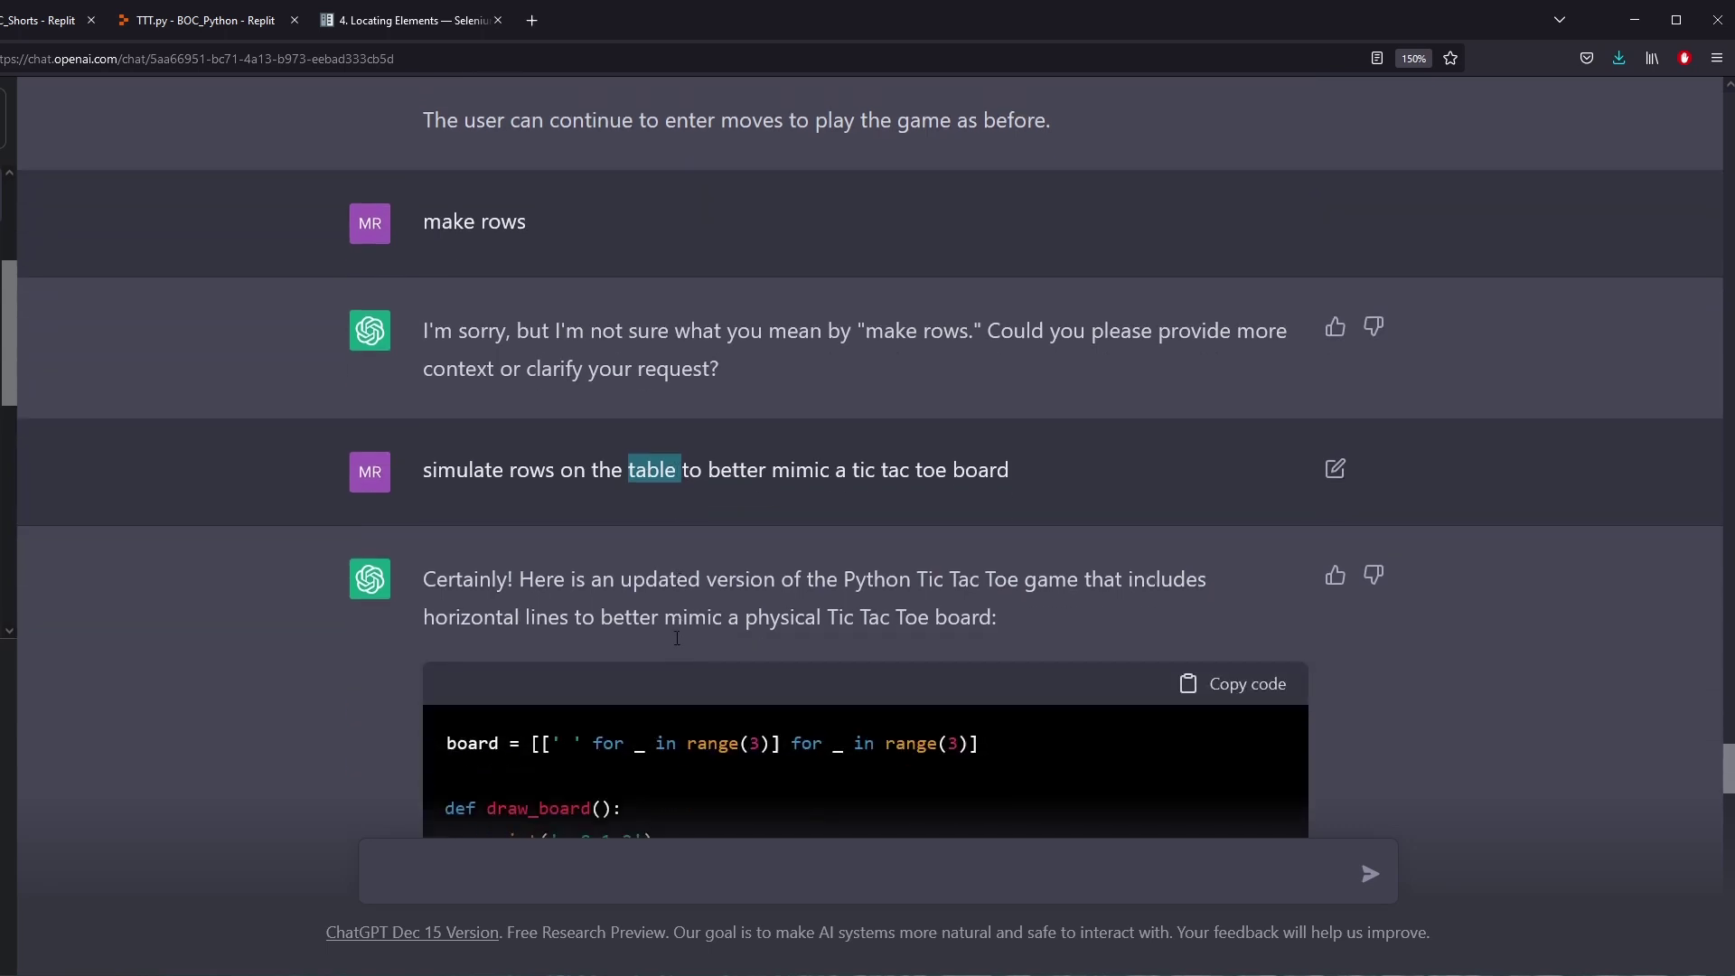
{"action": "scroll", "coordinate": [588, 477], "scroll_direction": "down", "scroll_amount": 2}
{"action": "left_click_drag", "start_coordinate": [507, 519], "coordinate": [793, 624]}
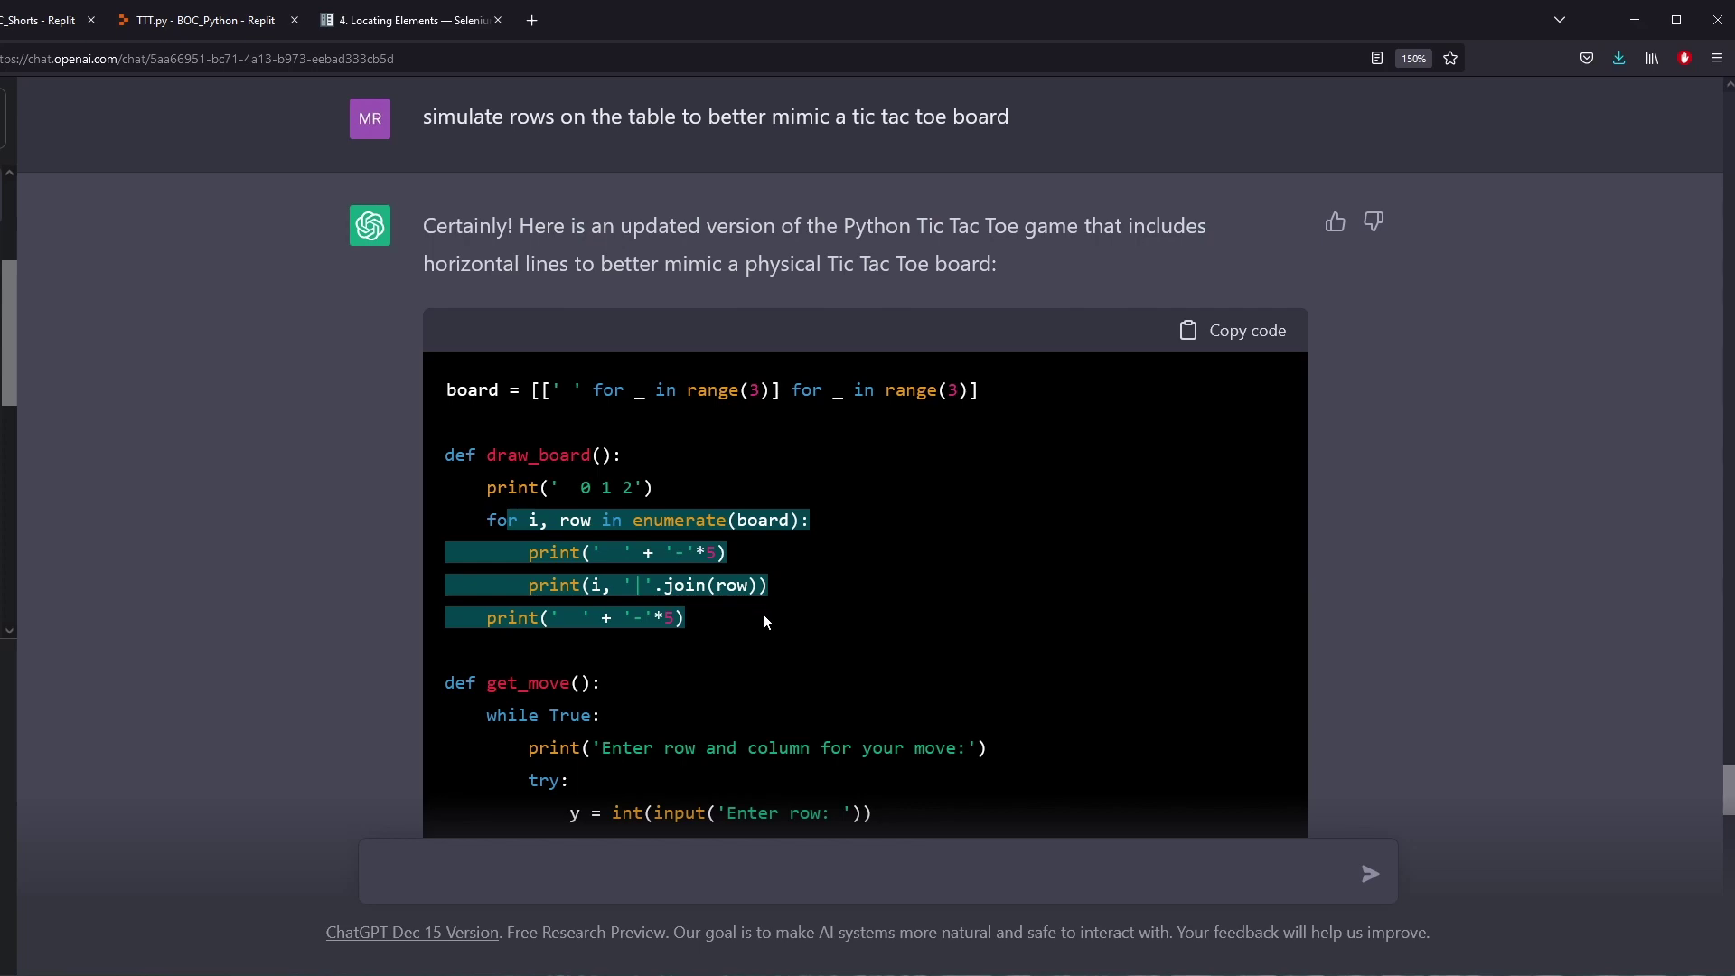
{"action": "scroll", "coordinate": [750, 617], "scroll_direction": "down", "scroll_amount": 20}
{"action": "scroll", "coordinate": [751, 617], "scroll_direction": "down", "scroll_amount": 4}
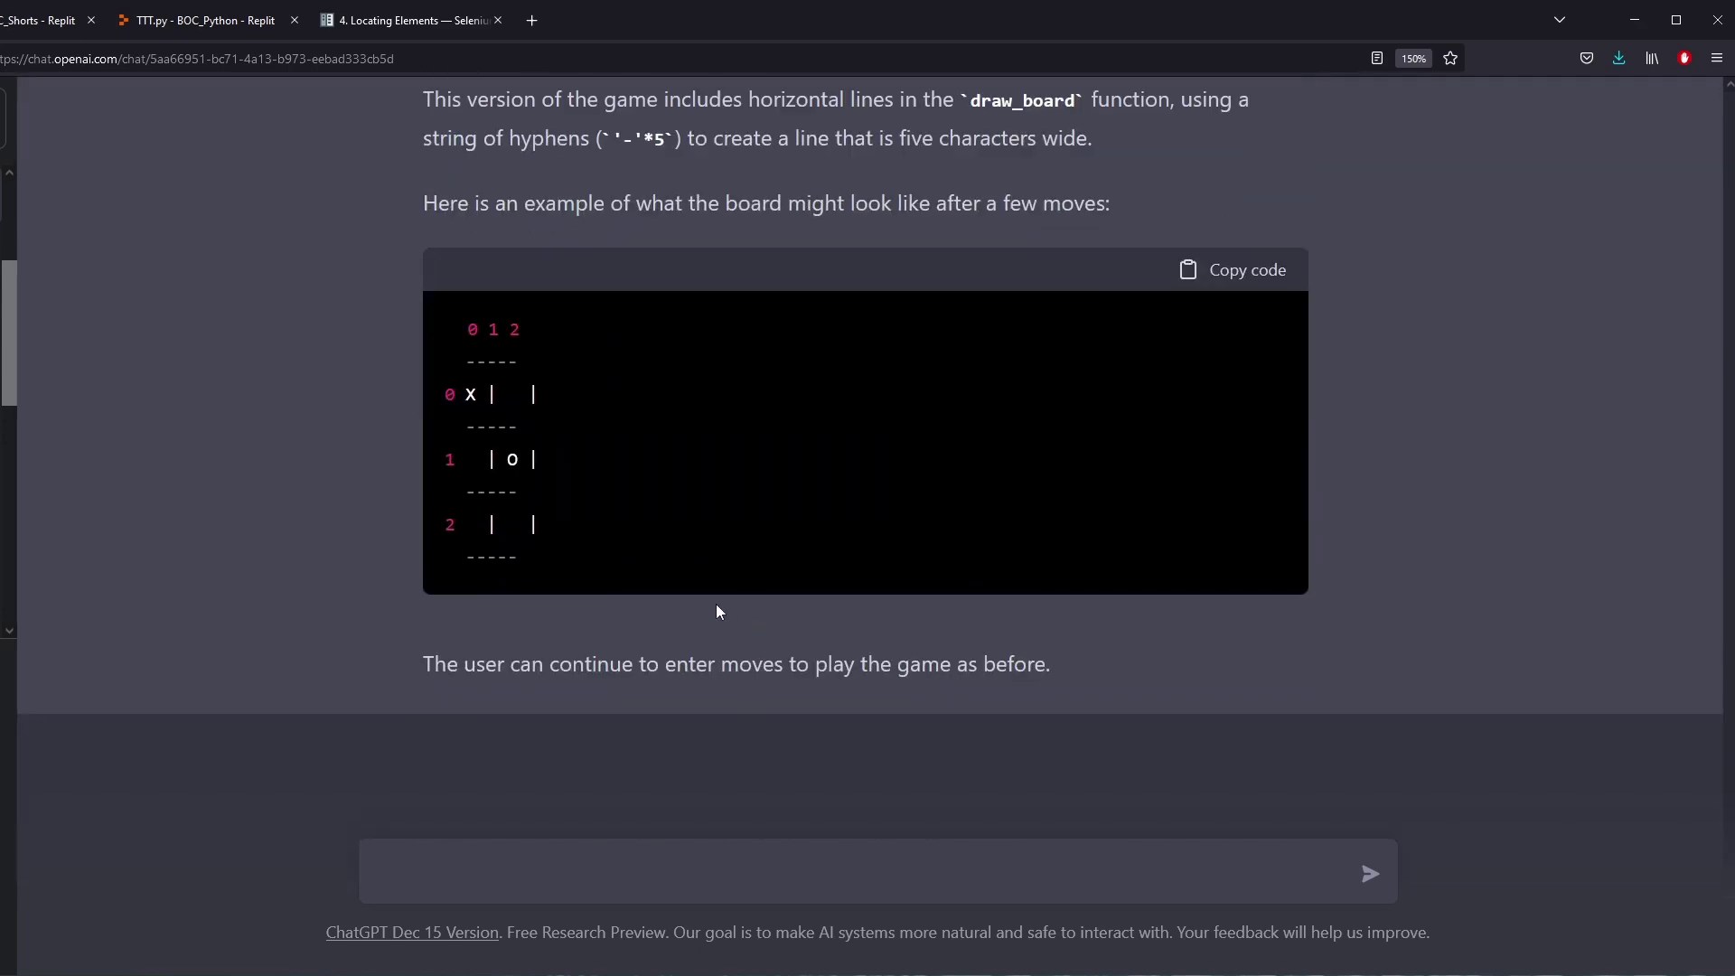
{"action": "scroll", "coordinate": [716, 608], "scroll_direction": "up", "scroll_amount": 2}
{"action": "left_click_drag", "start_coordinate": [578, 697], "coordinate": [469, 598]}
{"action": "left_click", "coordinate": [645, 642]}
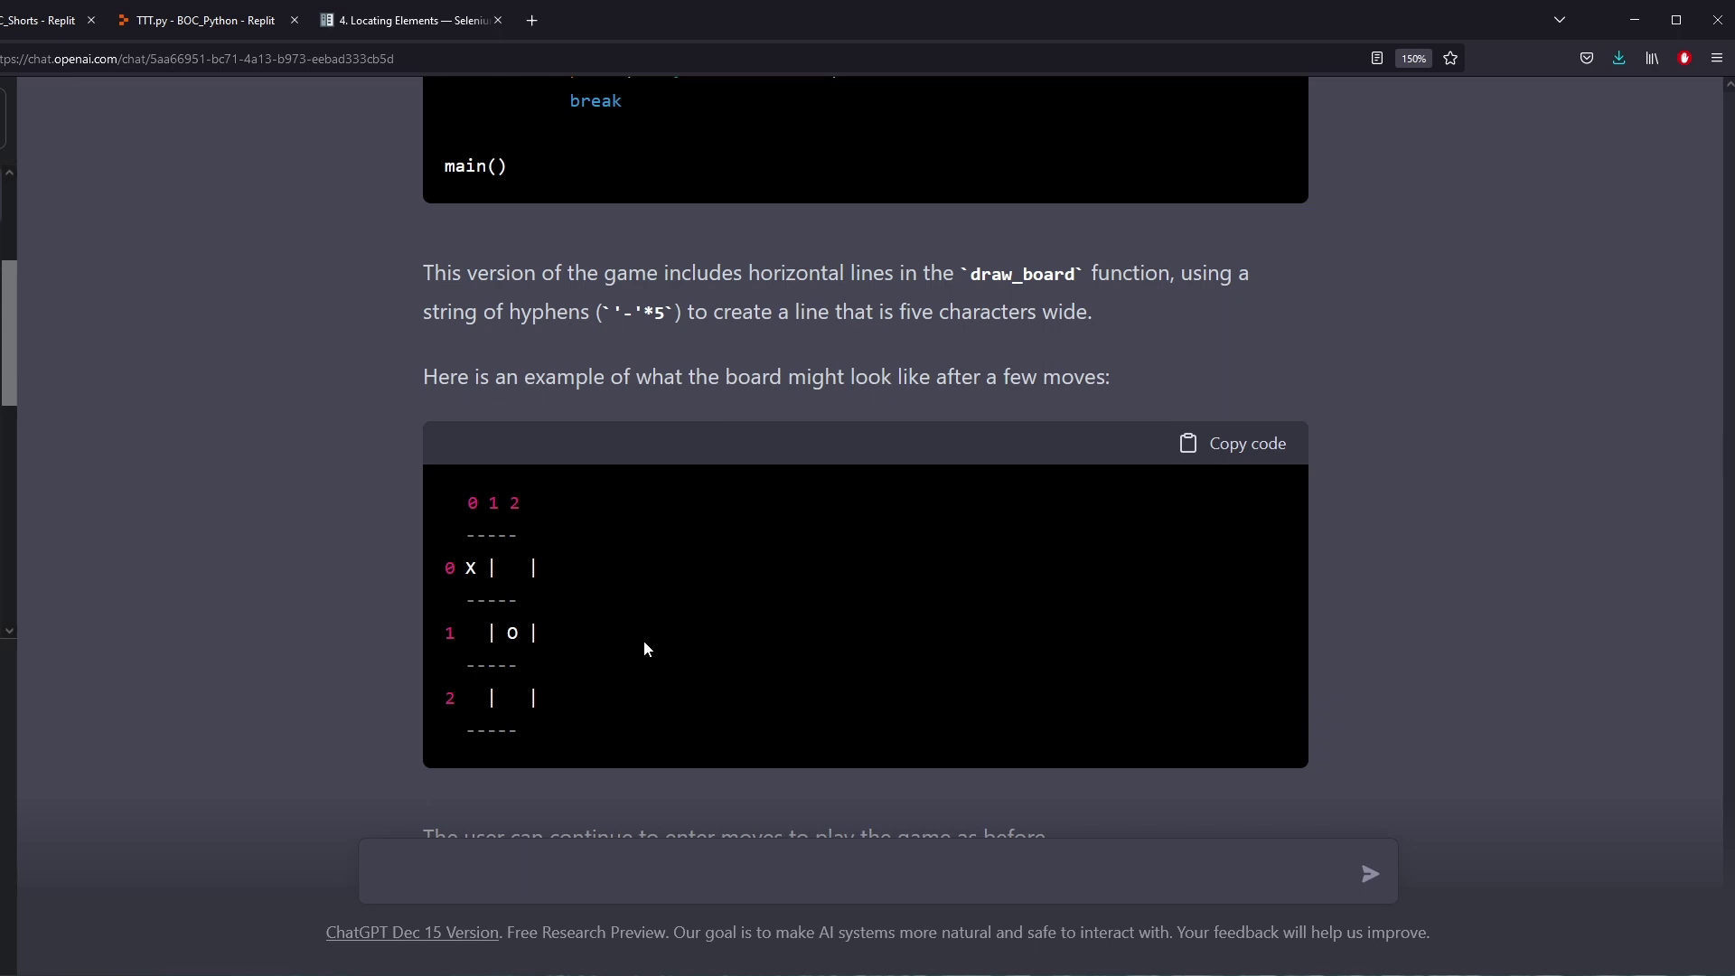
Inspect the TTT.py console's numbered board rows and 'Move X' prompt, then return to ChatGPT
{"action": "left_click", "coordinate": [217, 22]}
{"action": "left_click_drag", "start_coordinate": [49, 714], "coordinate": [28, 667]}
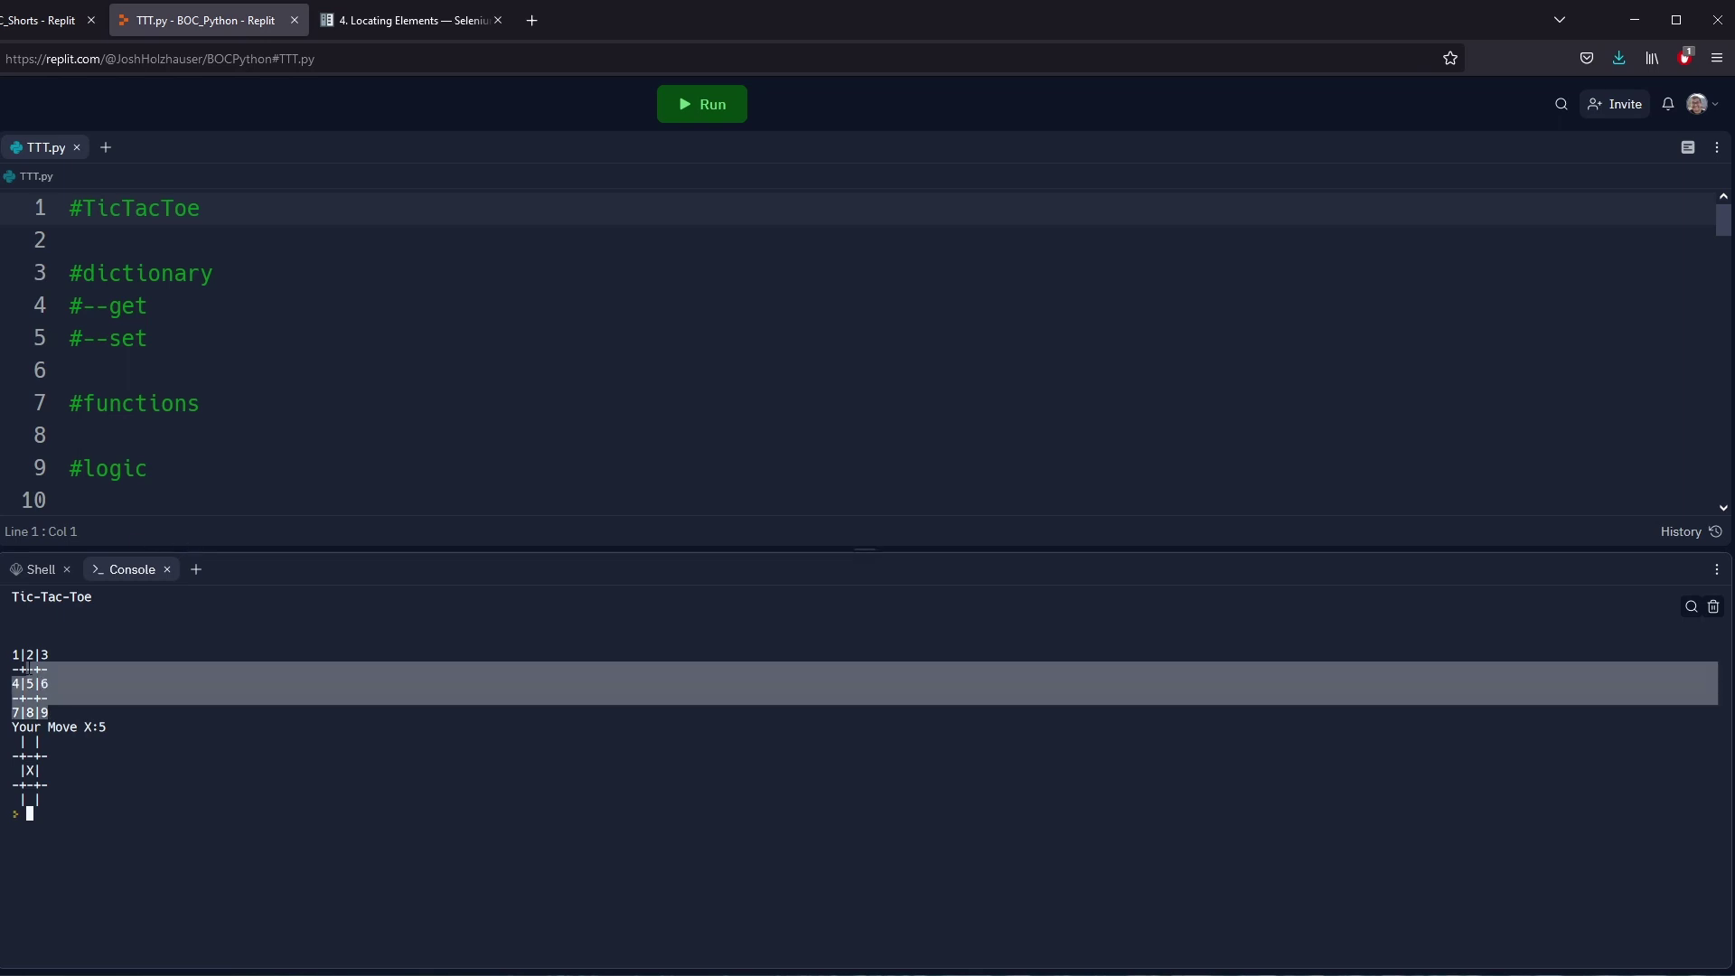
{"action": "left_click_drag", "start_coordinate": [41, 727], "coordinate": [91, 727]}
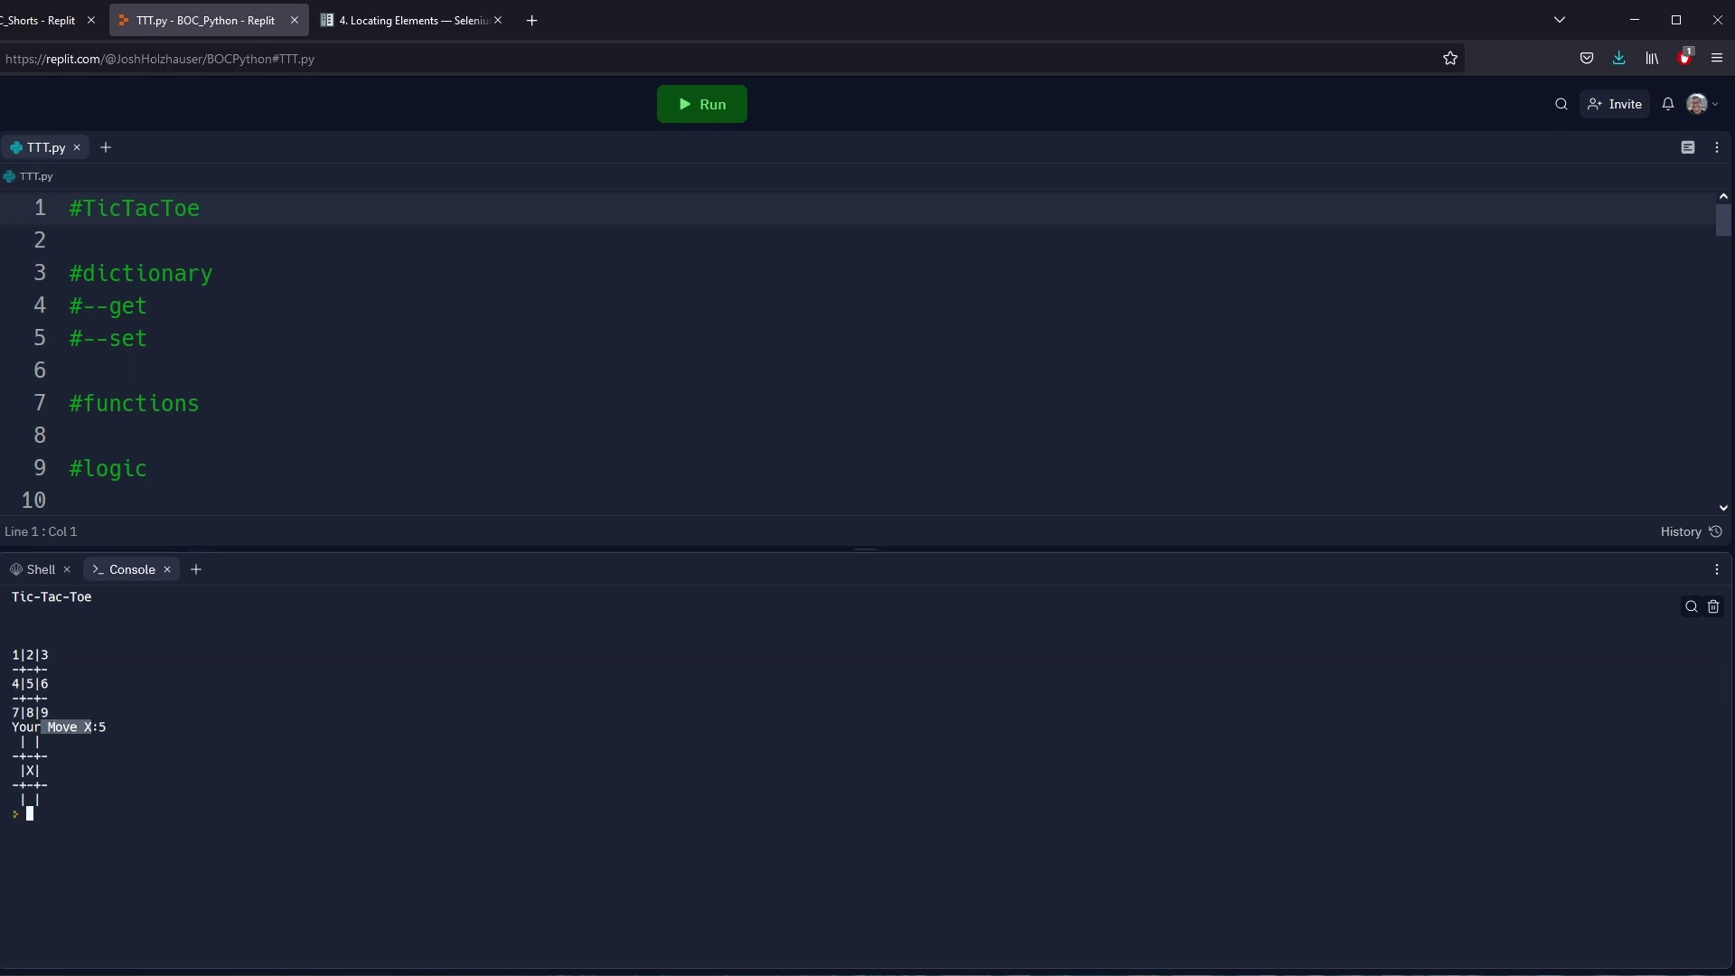
{"action": "key", "text": "ctrl+1"}
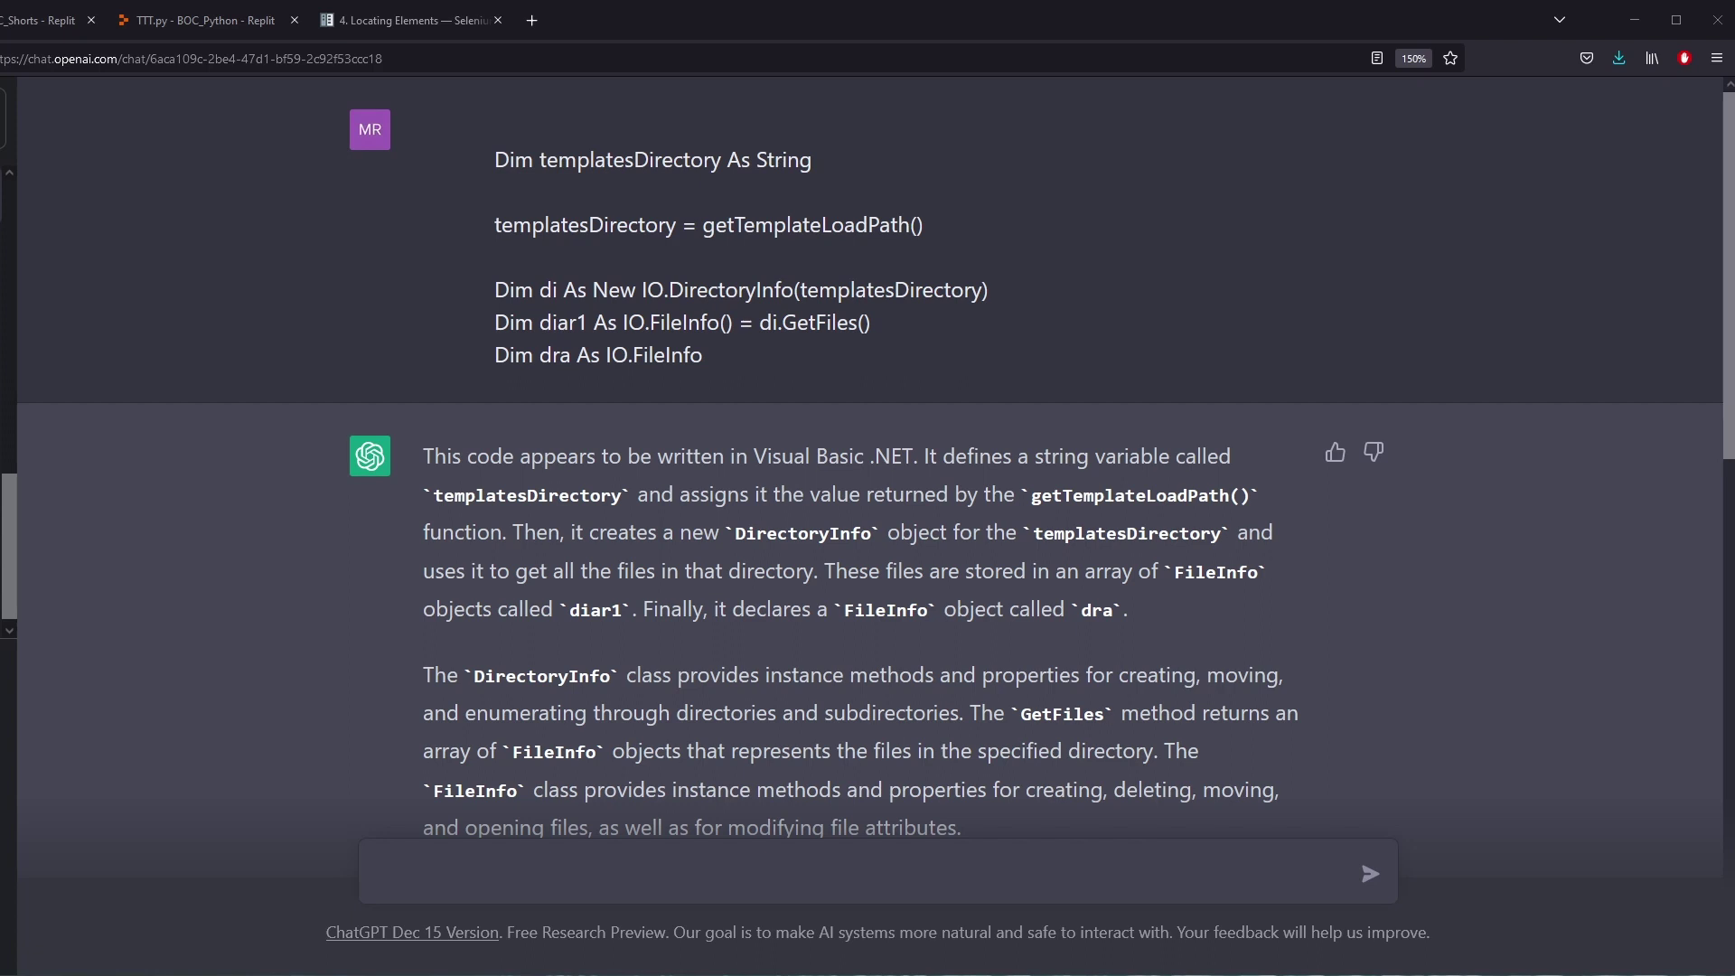
{"action": "left_click_drag", "start_coordinate": [484, 322], "coordinate": [927, 321]}
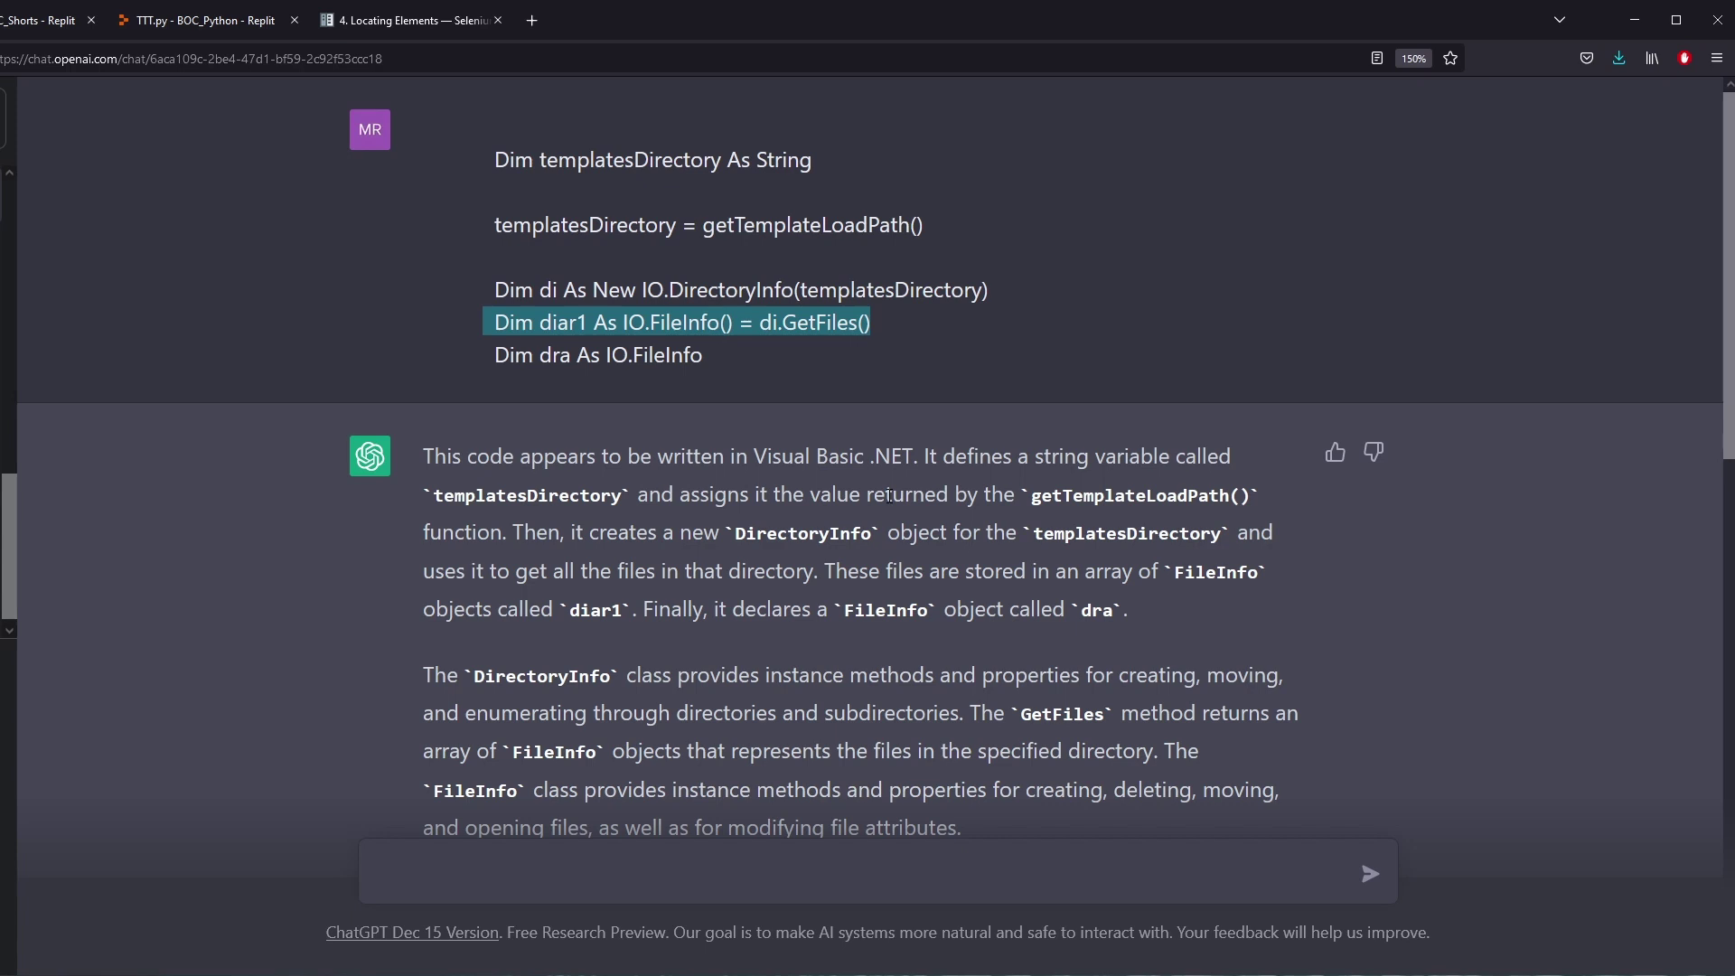
Read the prompt with the pasted code, missing UserDefined folder and request to create it first
{"action": "left_click_drag", "start_coordinate": [493, 159], "coordinate": [765, 348]}
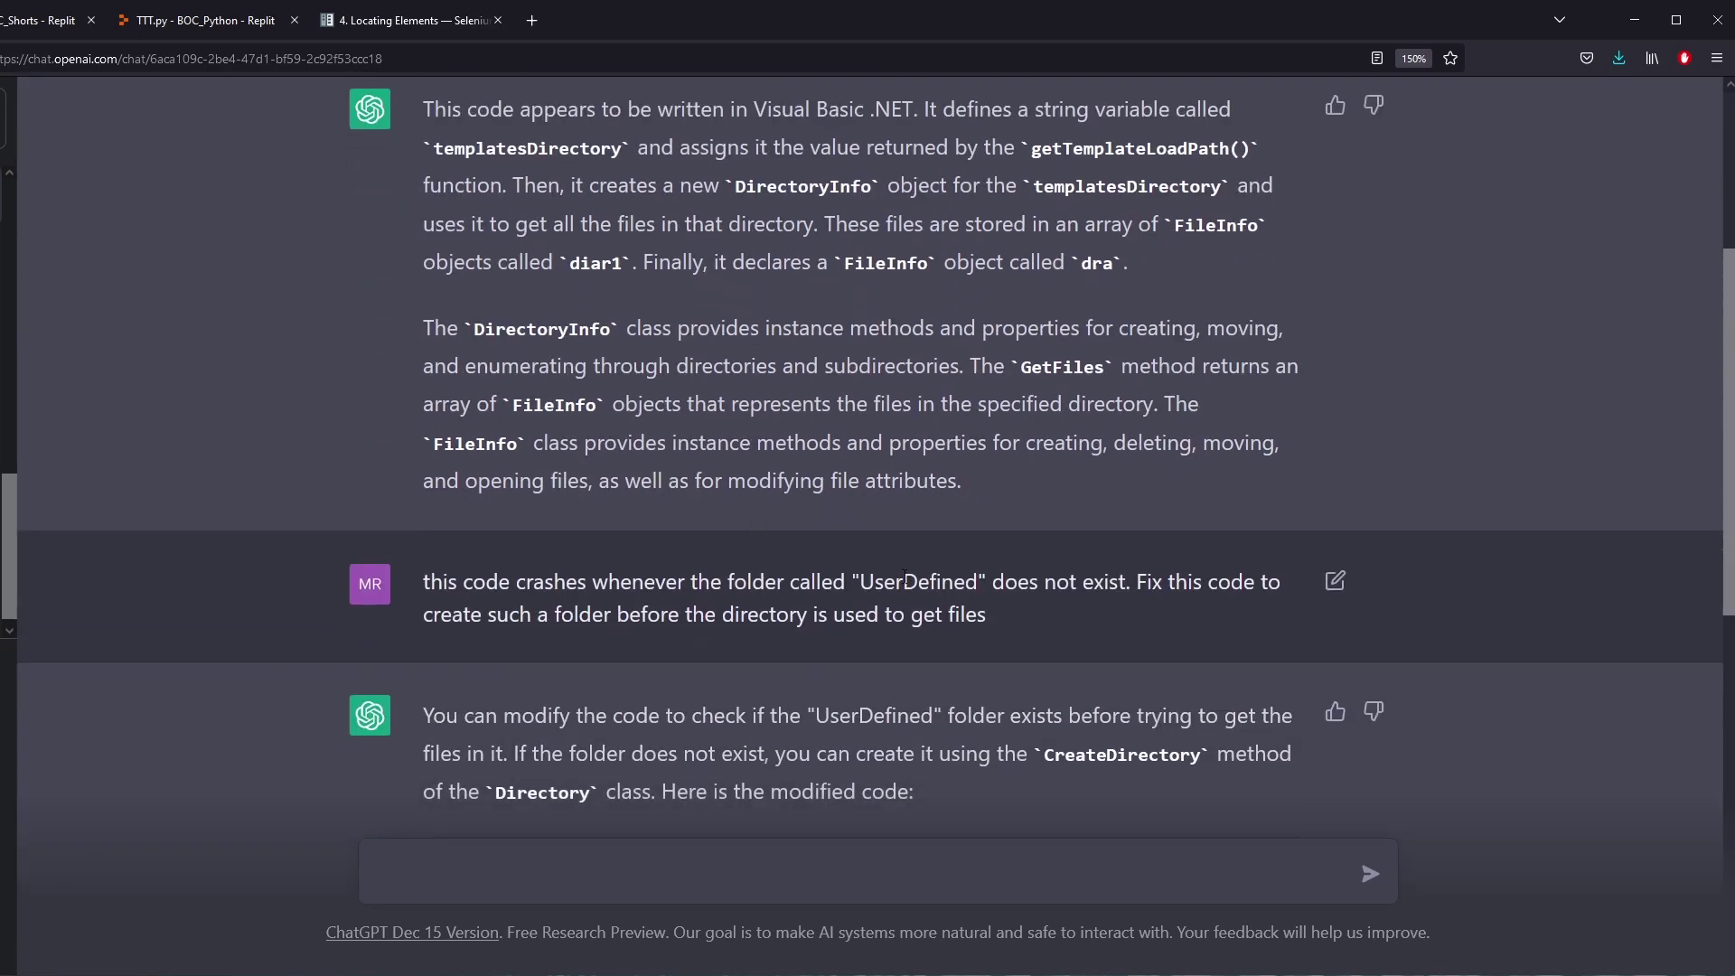
{"action": "left_click_drag", "start_coordinate": [713, 589], "coordinate": [1121, 589]}
{"action": "left_click", "coordinate": [1121, 586]}
{"action": "left_click_drag", "start_coordinate": [497, 613], "coordinate": [989, 618]}
{"action": "left_click", "coordinate": [929, 616]}
Examine the fix's If Not … End If block that creates templatesDirectory
{"action": "scroll", "coordinate": [929, 617], "scroll_direction": "down", "scroll_amount": 5}
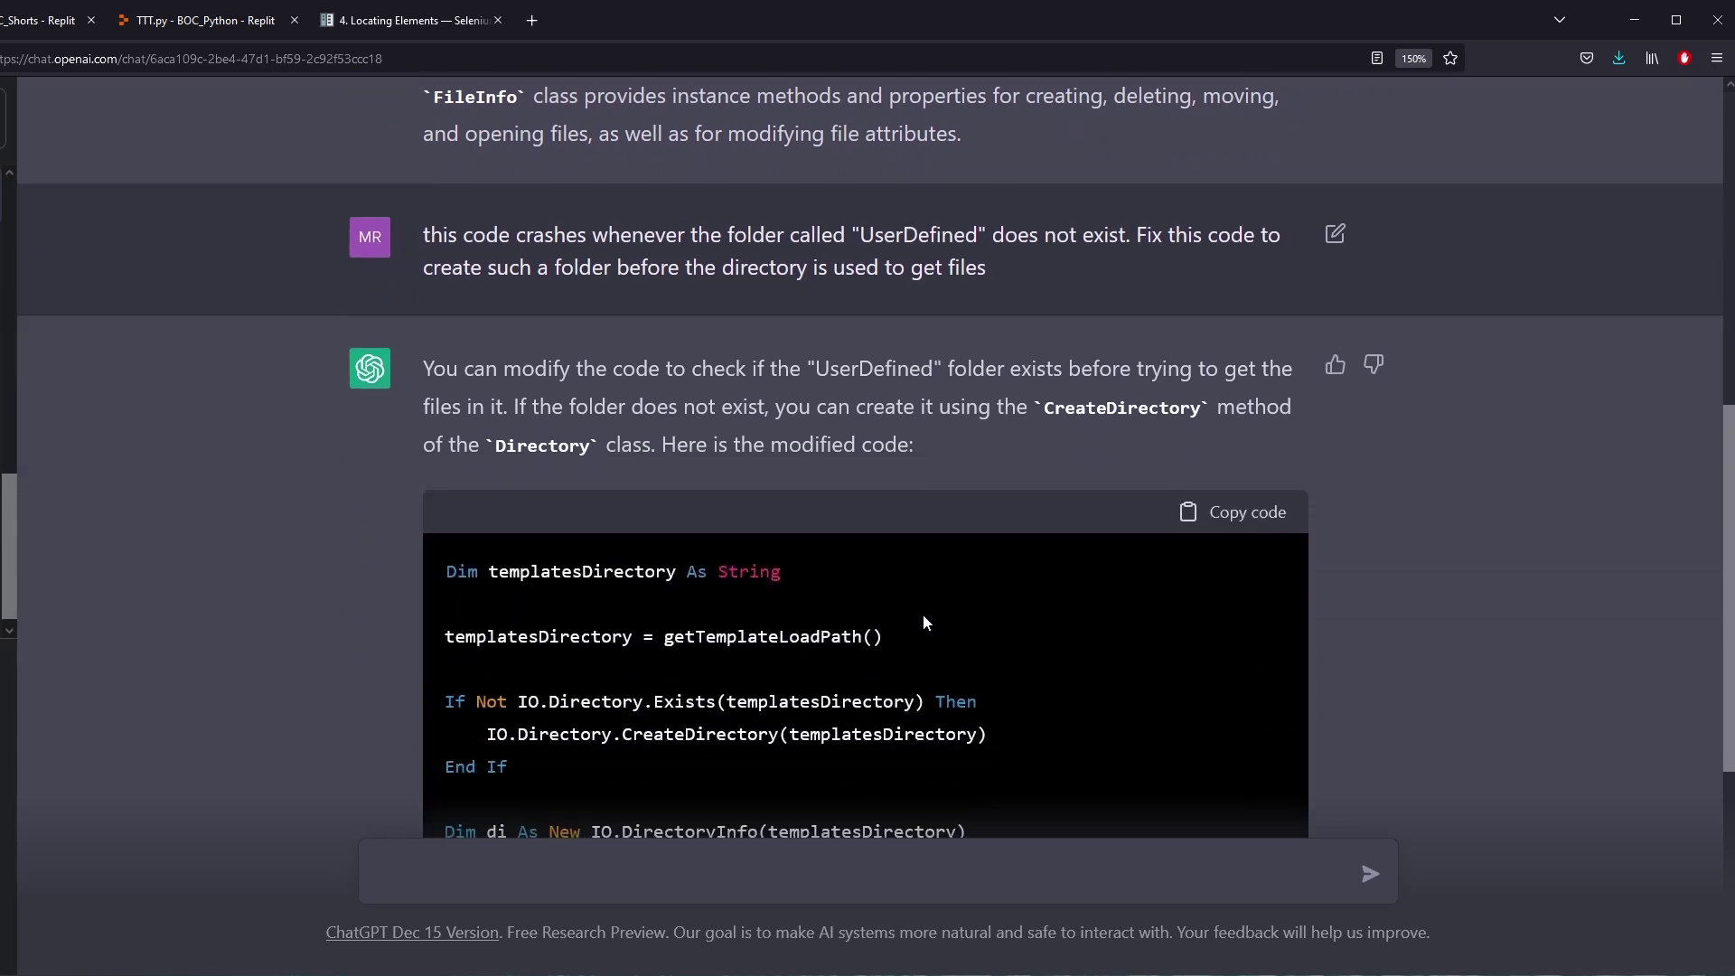
{"action": "left_click_drag", "start_coordinate": [509, 595], "coordinate": [431, 528]}
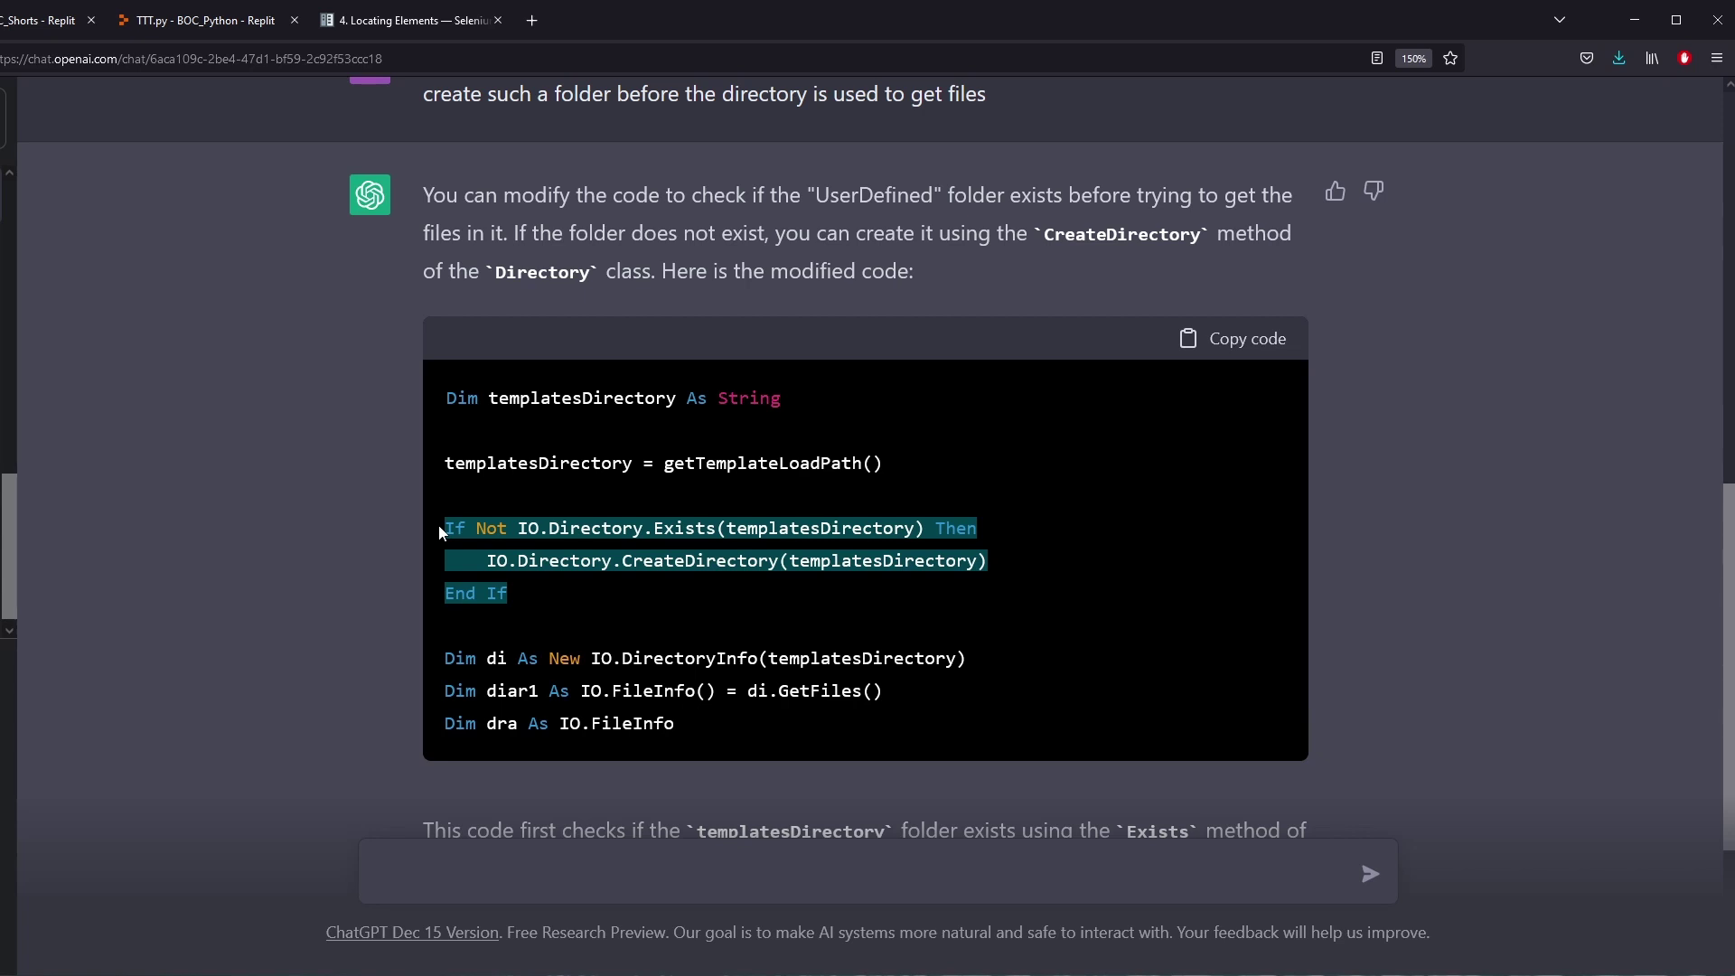
{"action": "left_click", "coordinate": [575, 508]}
{"action": "double_click", "coordinate": [582, 398]}
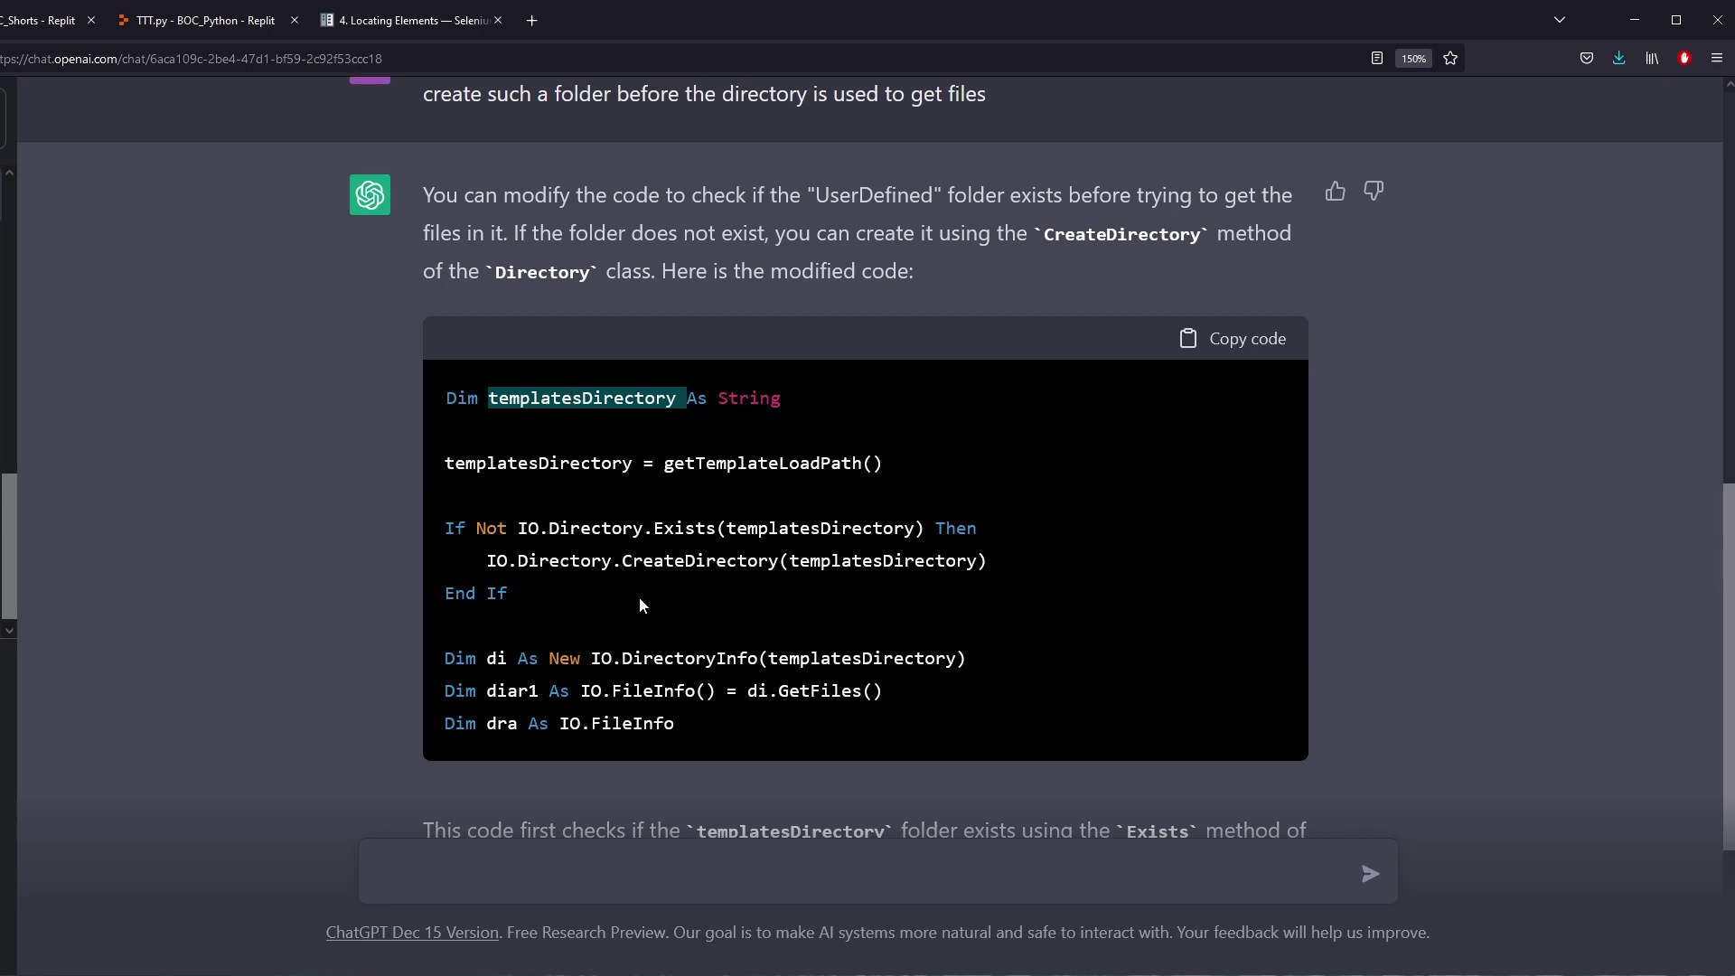
{"action": "left_click_drag", "start_coordinate": [603, 614], "coordinate": [436, 533]}
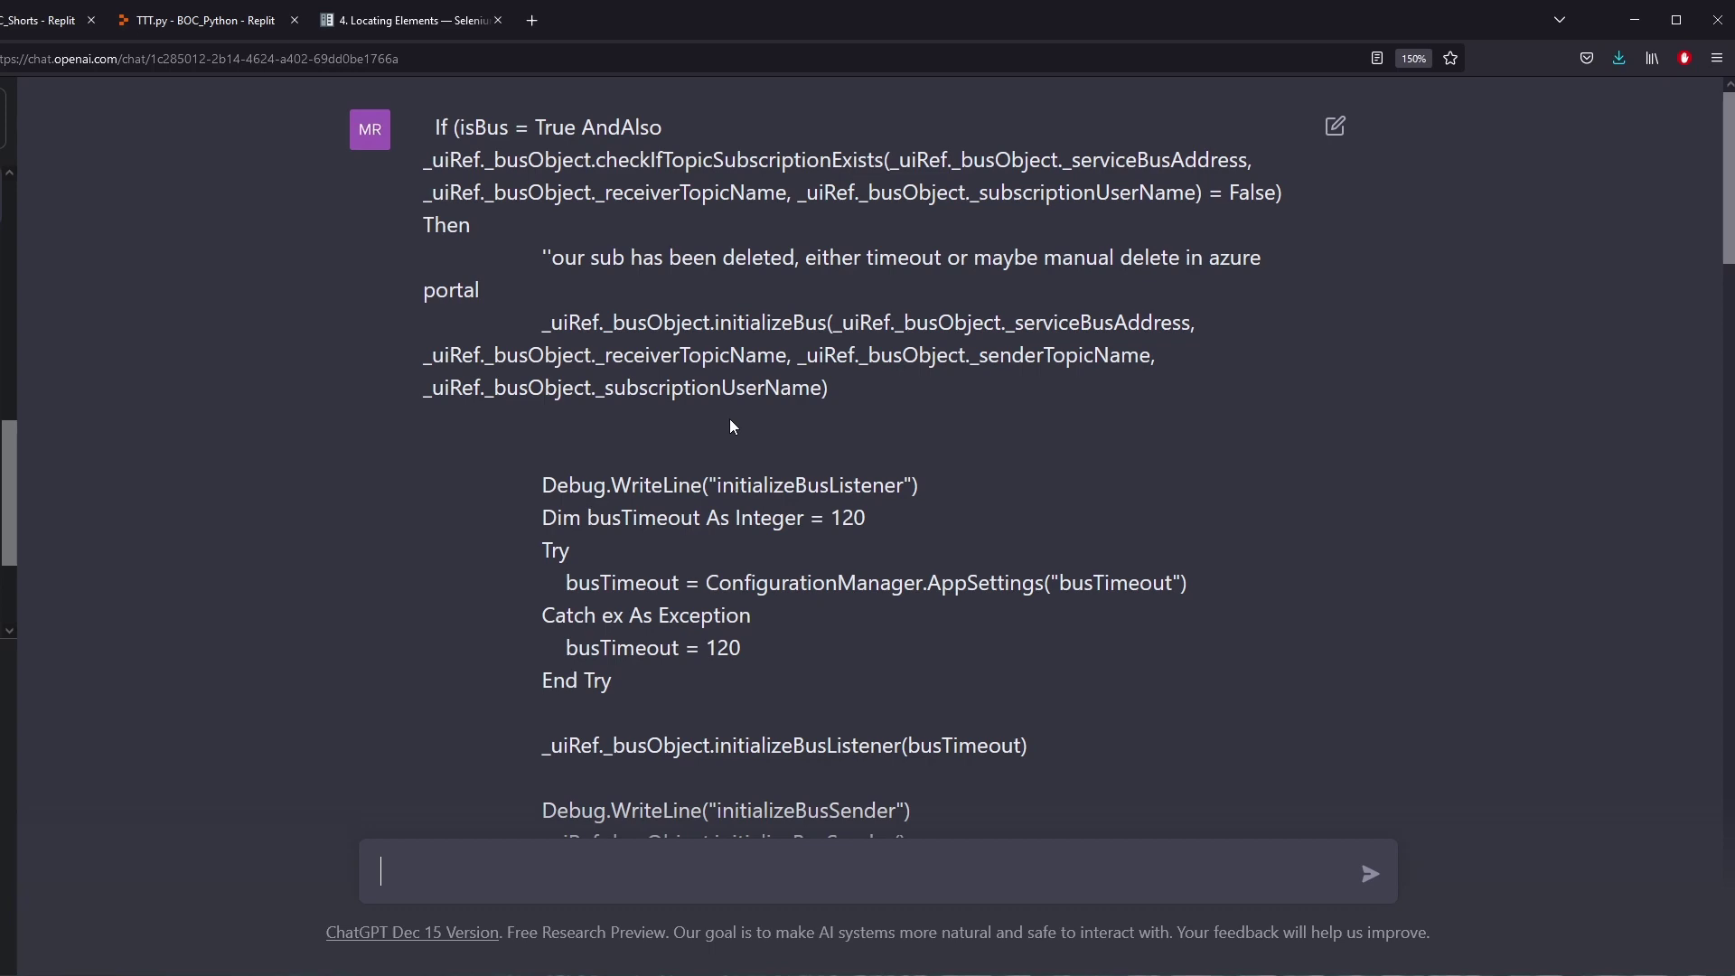
{"action": "scroll", "coordinate": [728, 416], "scroll_direction": "down", "scroll_amount": 5}
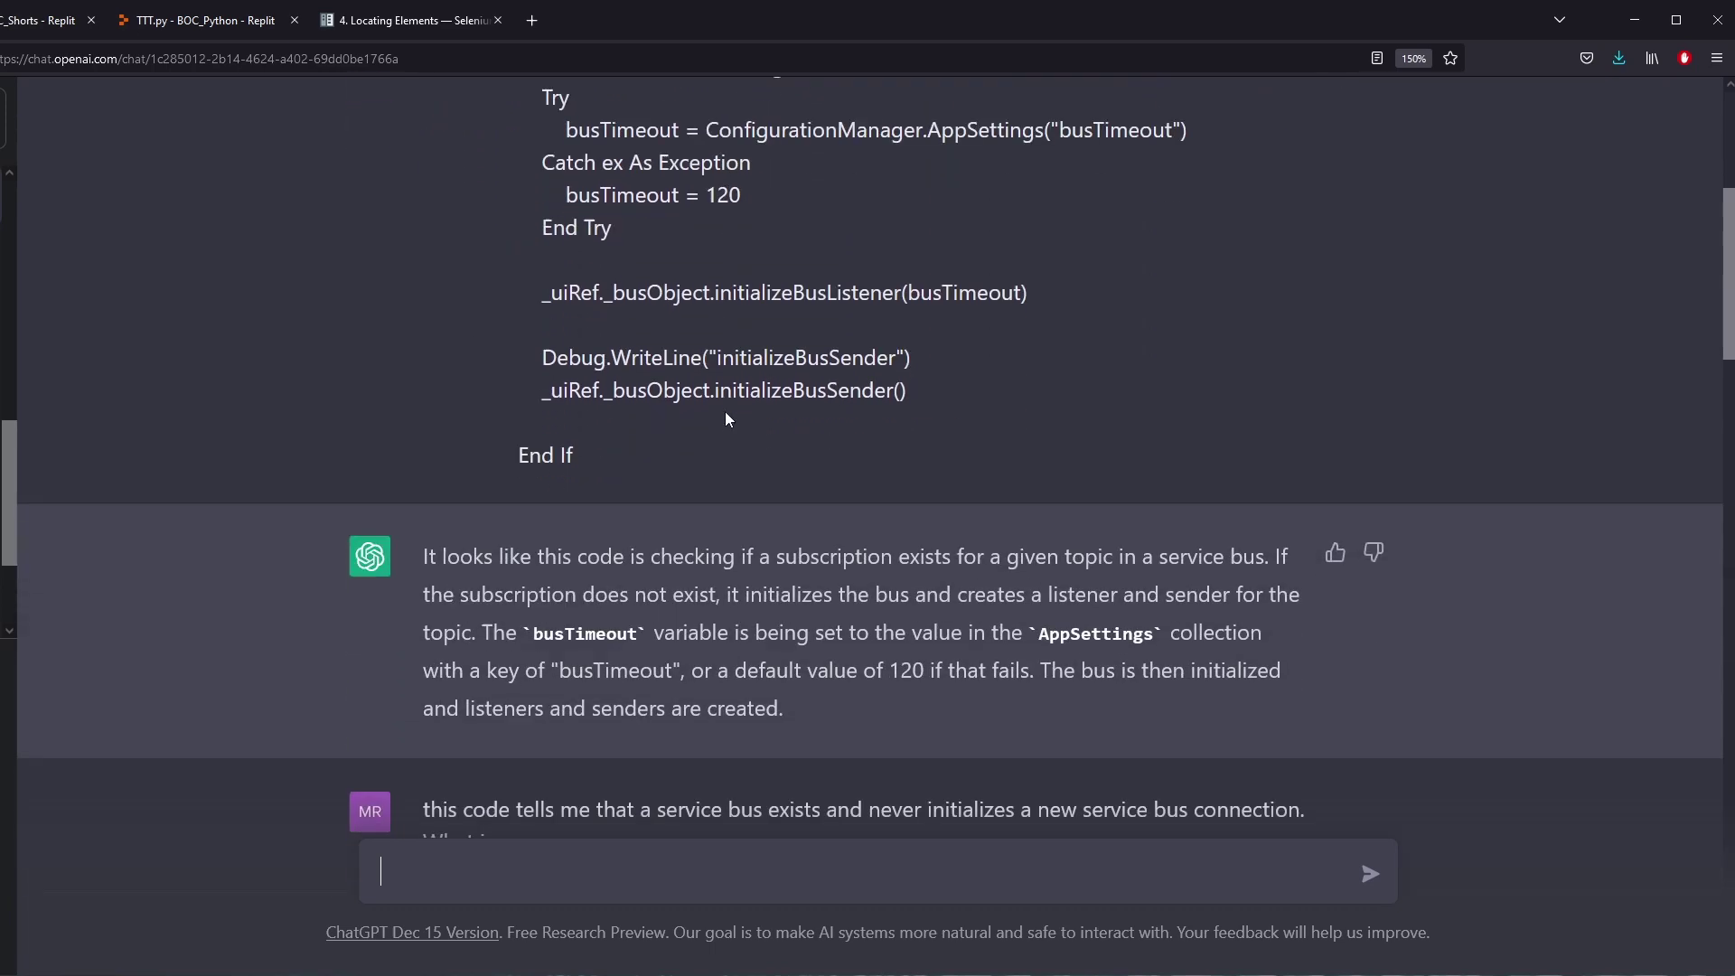
{"action": "scroll", "coordinate": [725, 418], "scroll_direction": "down", "scroll_amount": 1}
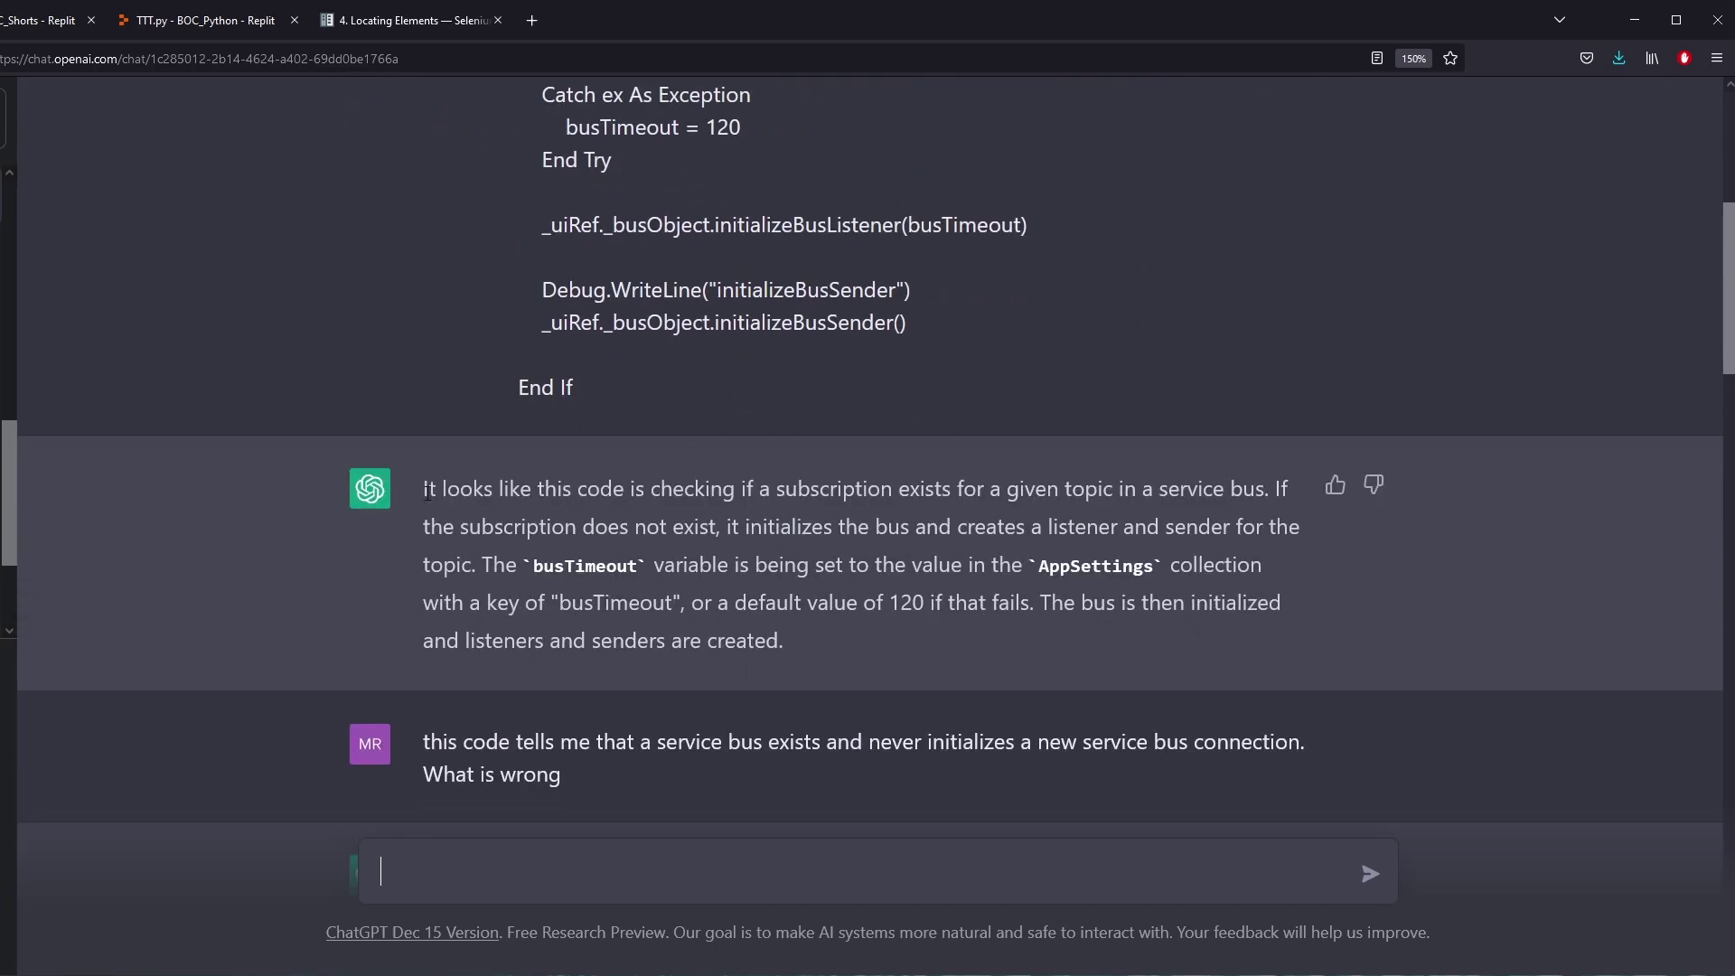
{"action": "left_click_drag", "start_coordinate": [425, 490], "coordinate": [809, 648]}
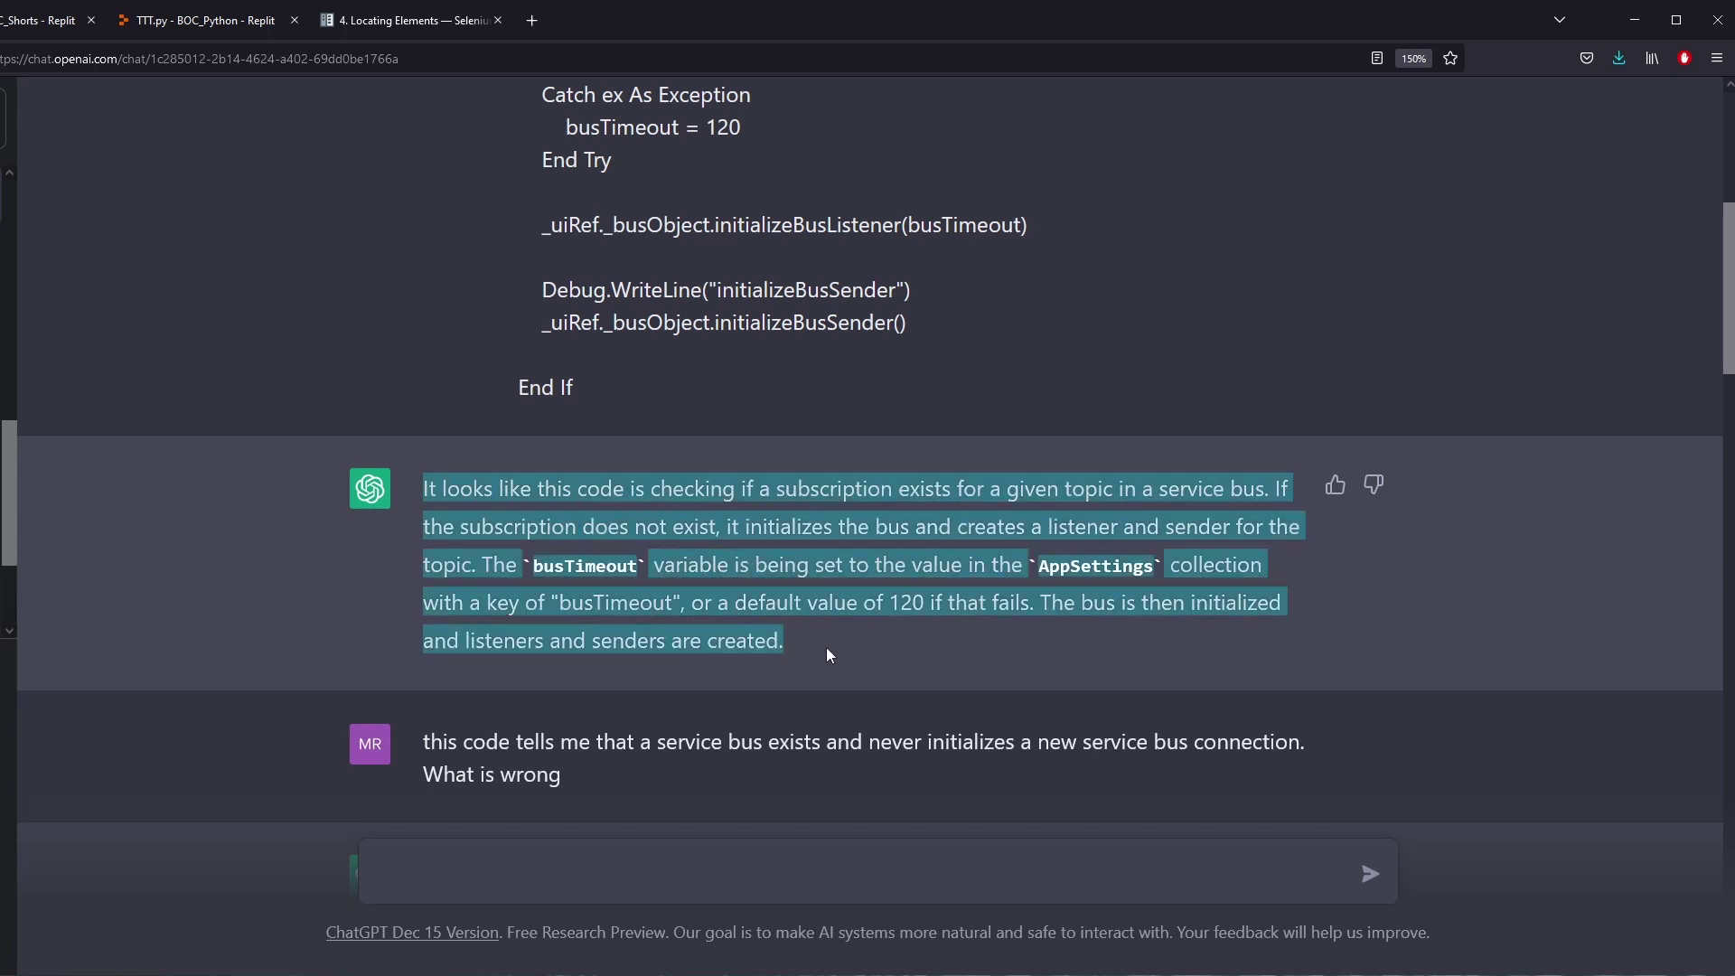
{"action": "scroll", "coordinate": [827, 651], "scroll_direction": "down", "scroll_amount": 2}
{"action": "scroll", "coordinate": [766, 595], "scroll_direction": "down", "scroll_amount": 2}
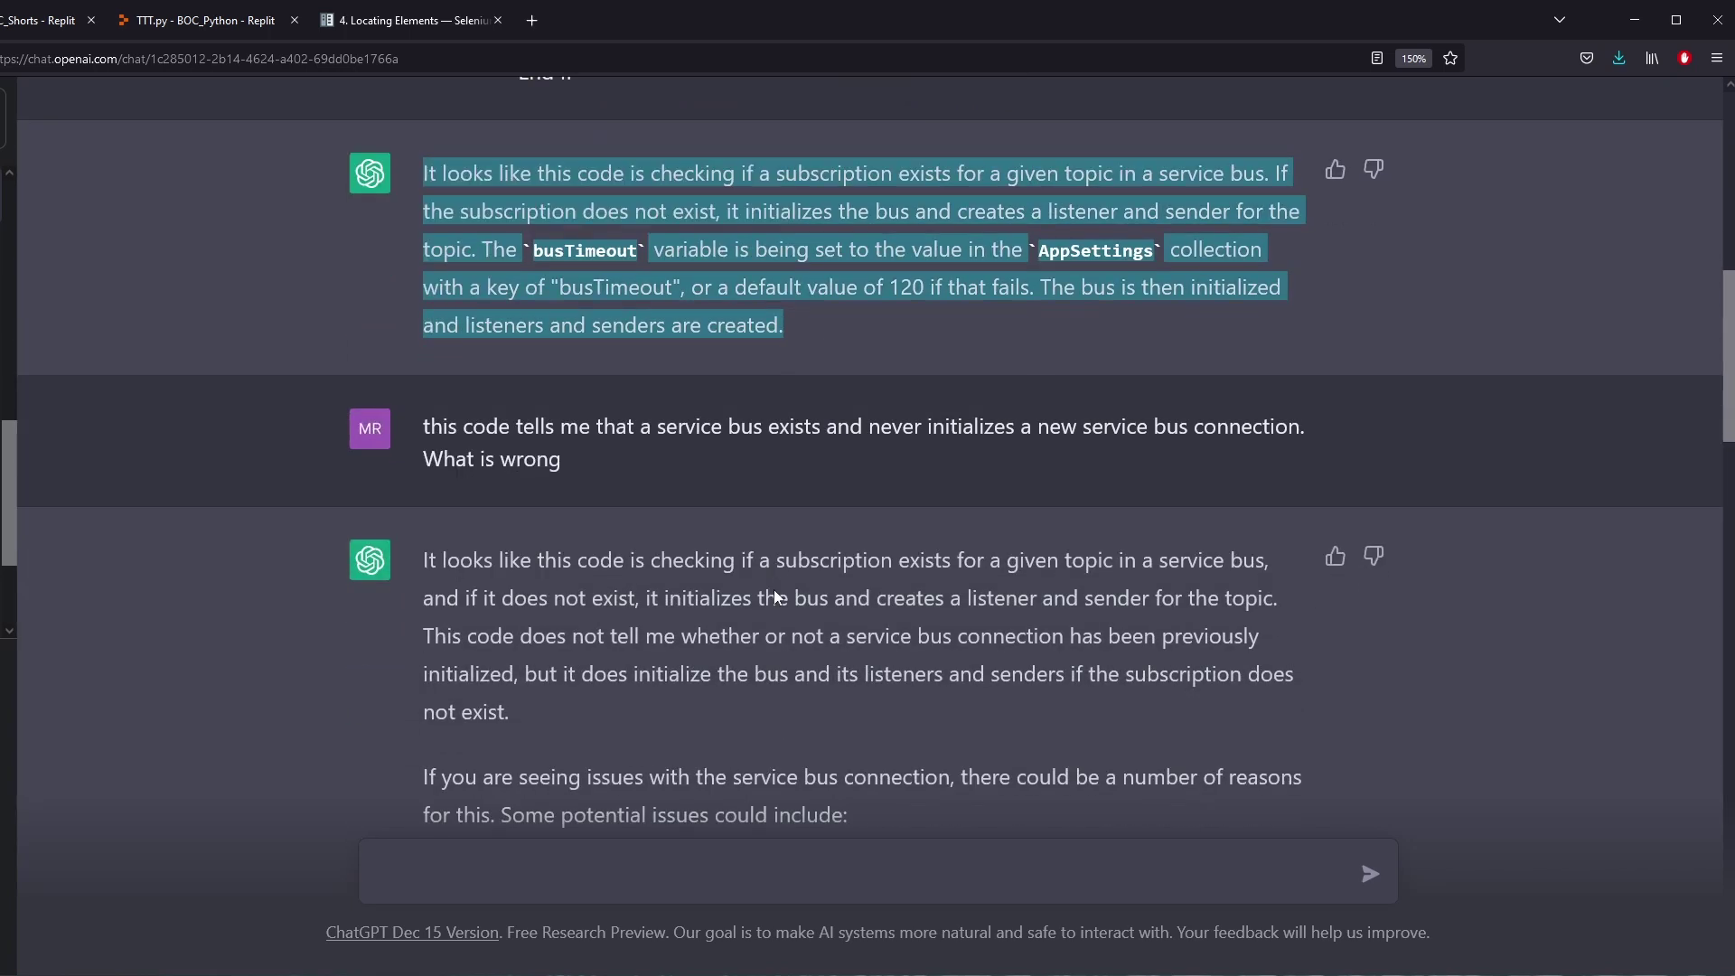
{"action": "left_click", "coordinate": [594, 454]}
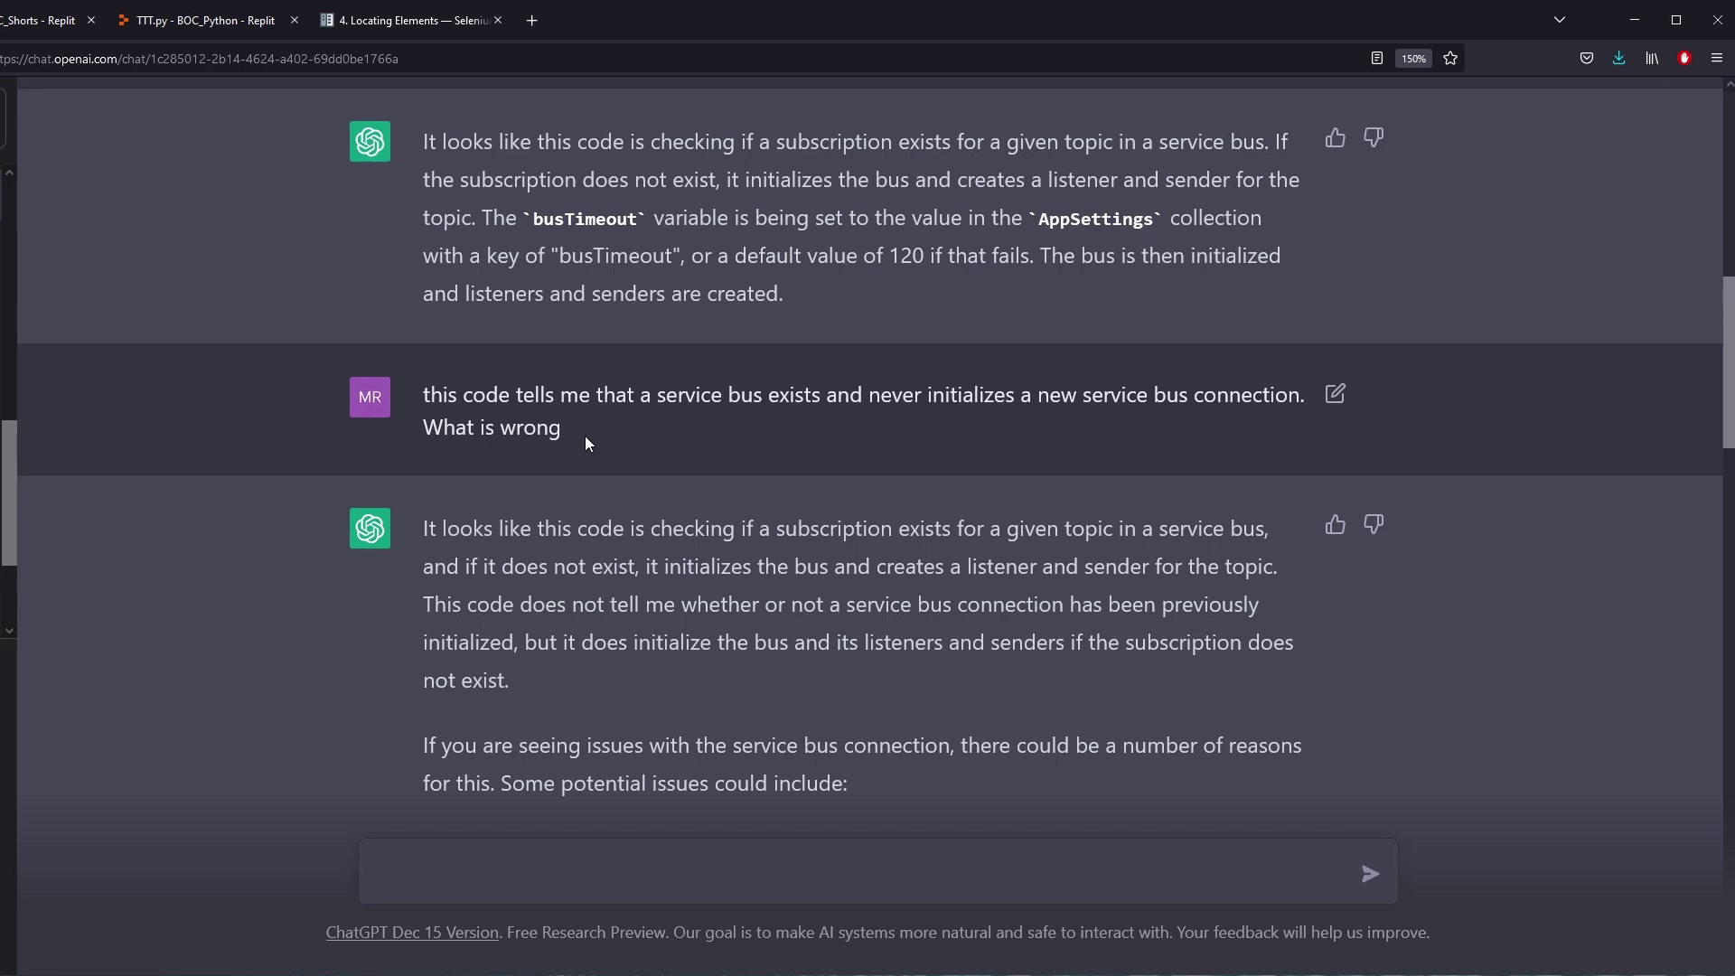
{"action": "triple_click", "coordinate": [509, 432]}
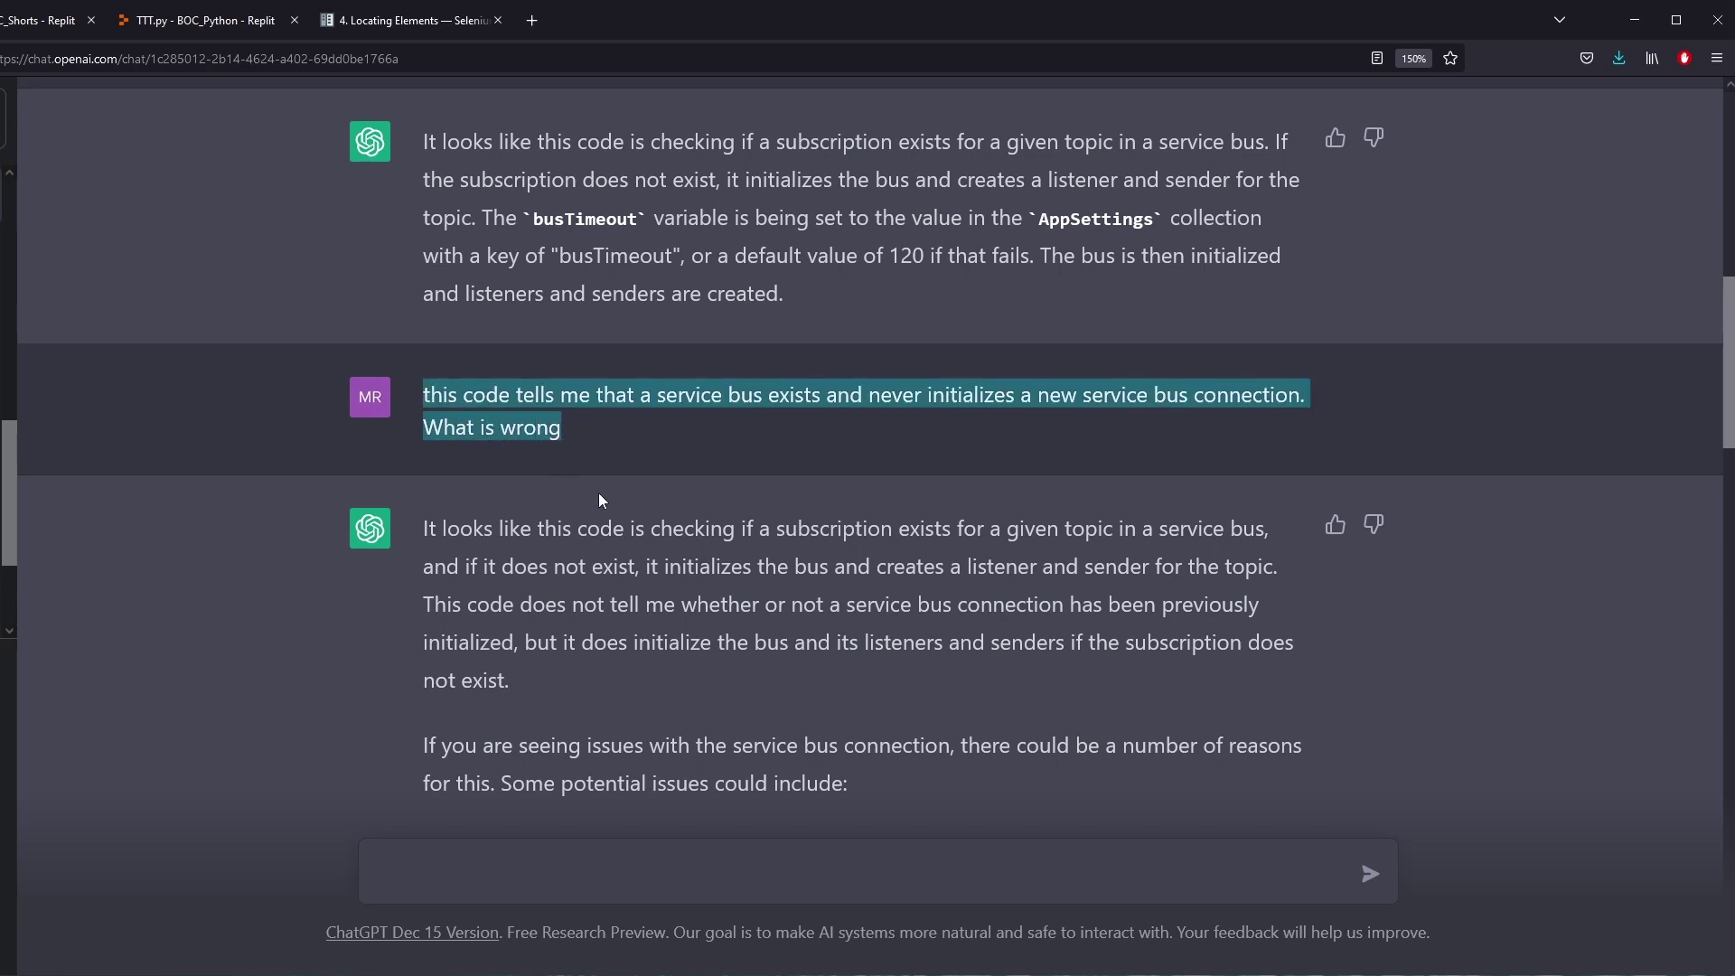
{"action": "scroll", "coordinate": [598, 501], "scroll_direction": "down", "scroll_amount": 2}
{"action": "scroll", "coordinate": [506, 379], "scroll_direction": "down", "scroll_amount": 2}
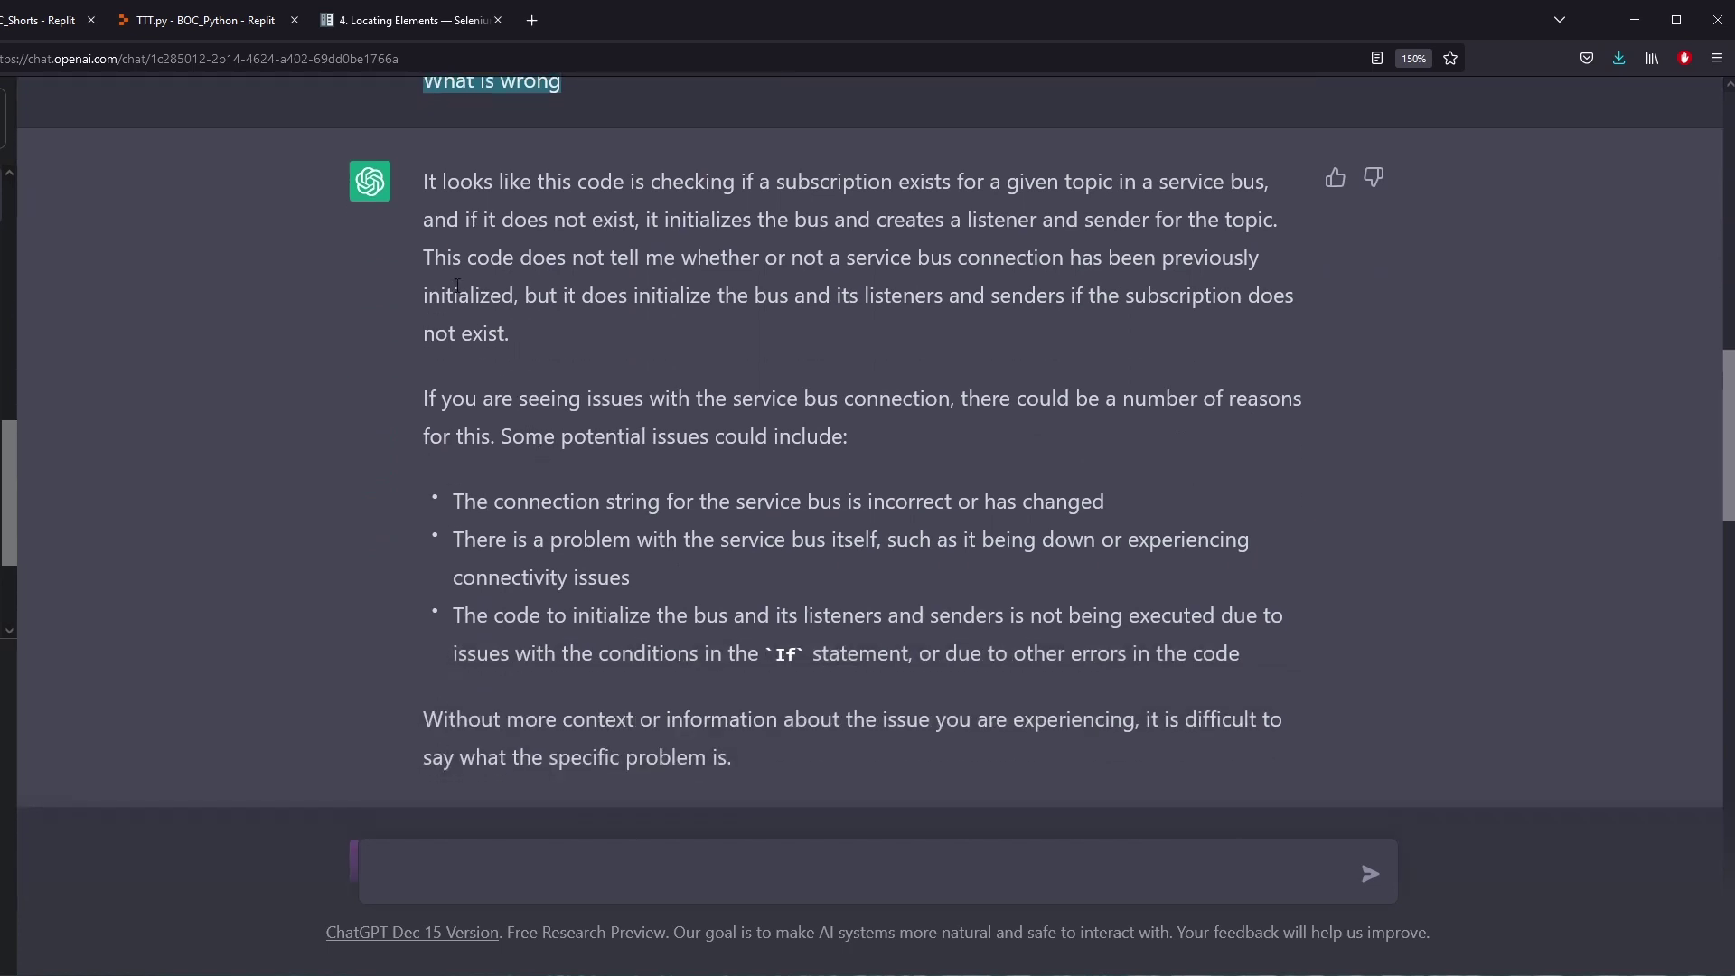
{"action": "left_click_drag", "start_coordinate": [422, 192], "coordinate": [919, 449]}
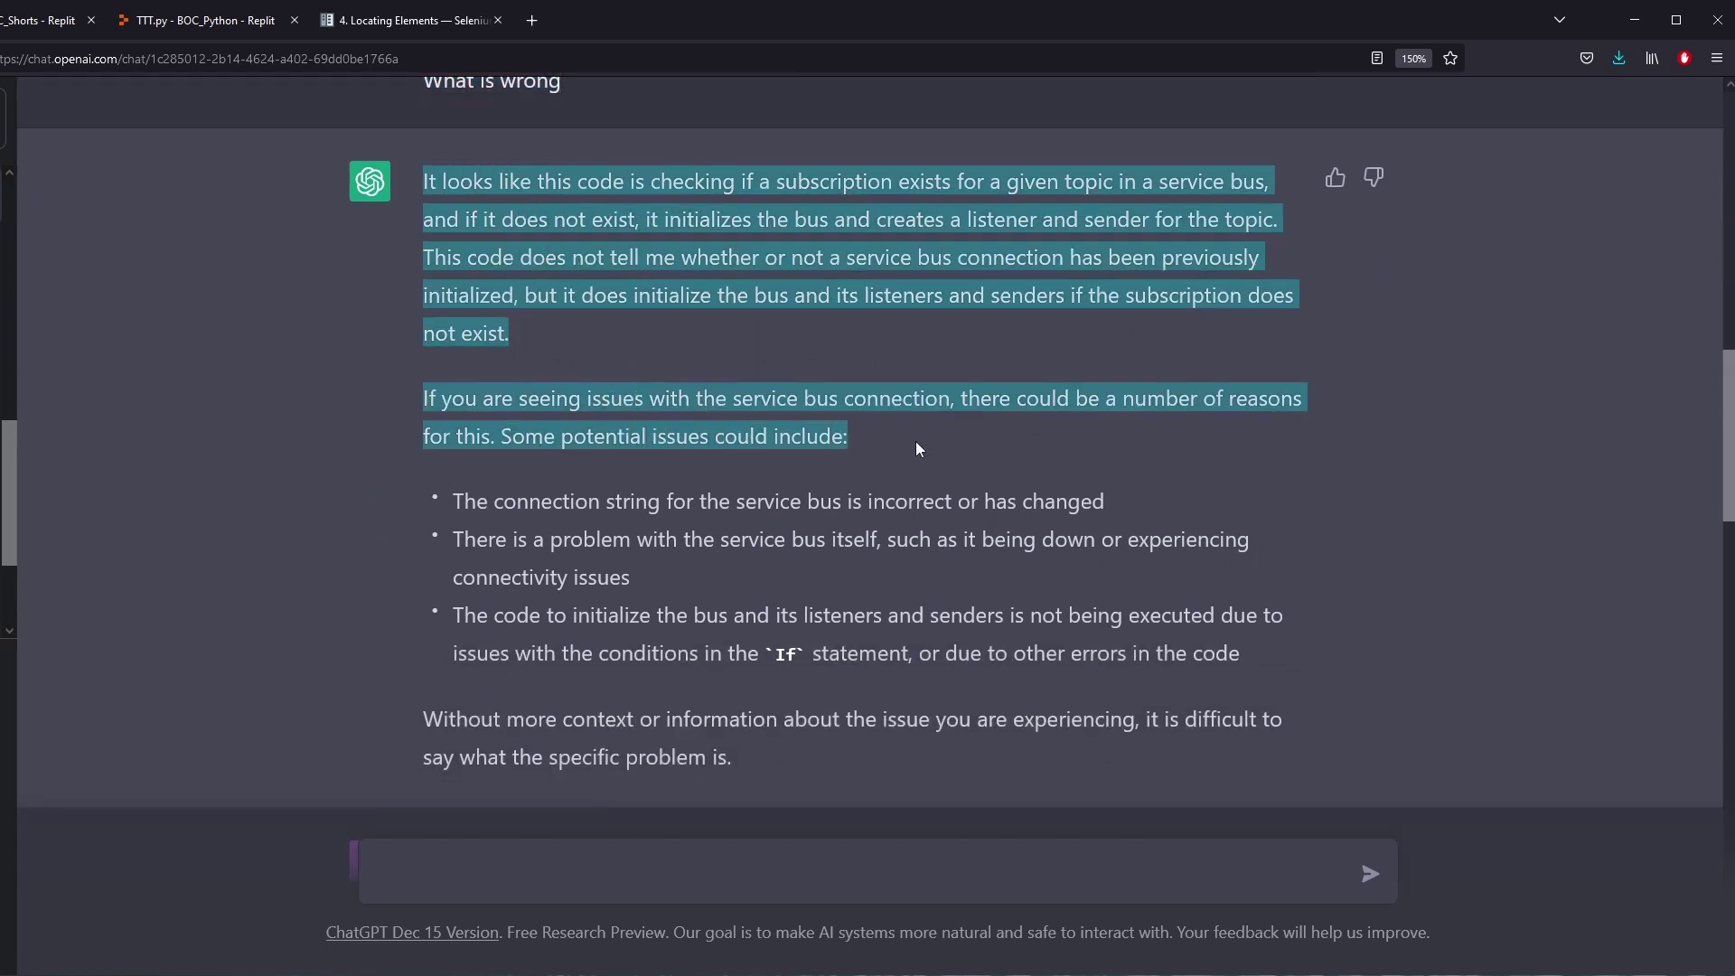
{"action": "left_click_drag", "start_coordinate": [1256, 653], "coordinate": [437, 502]}
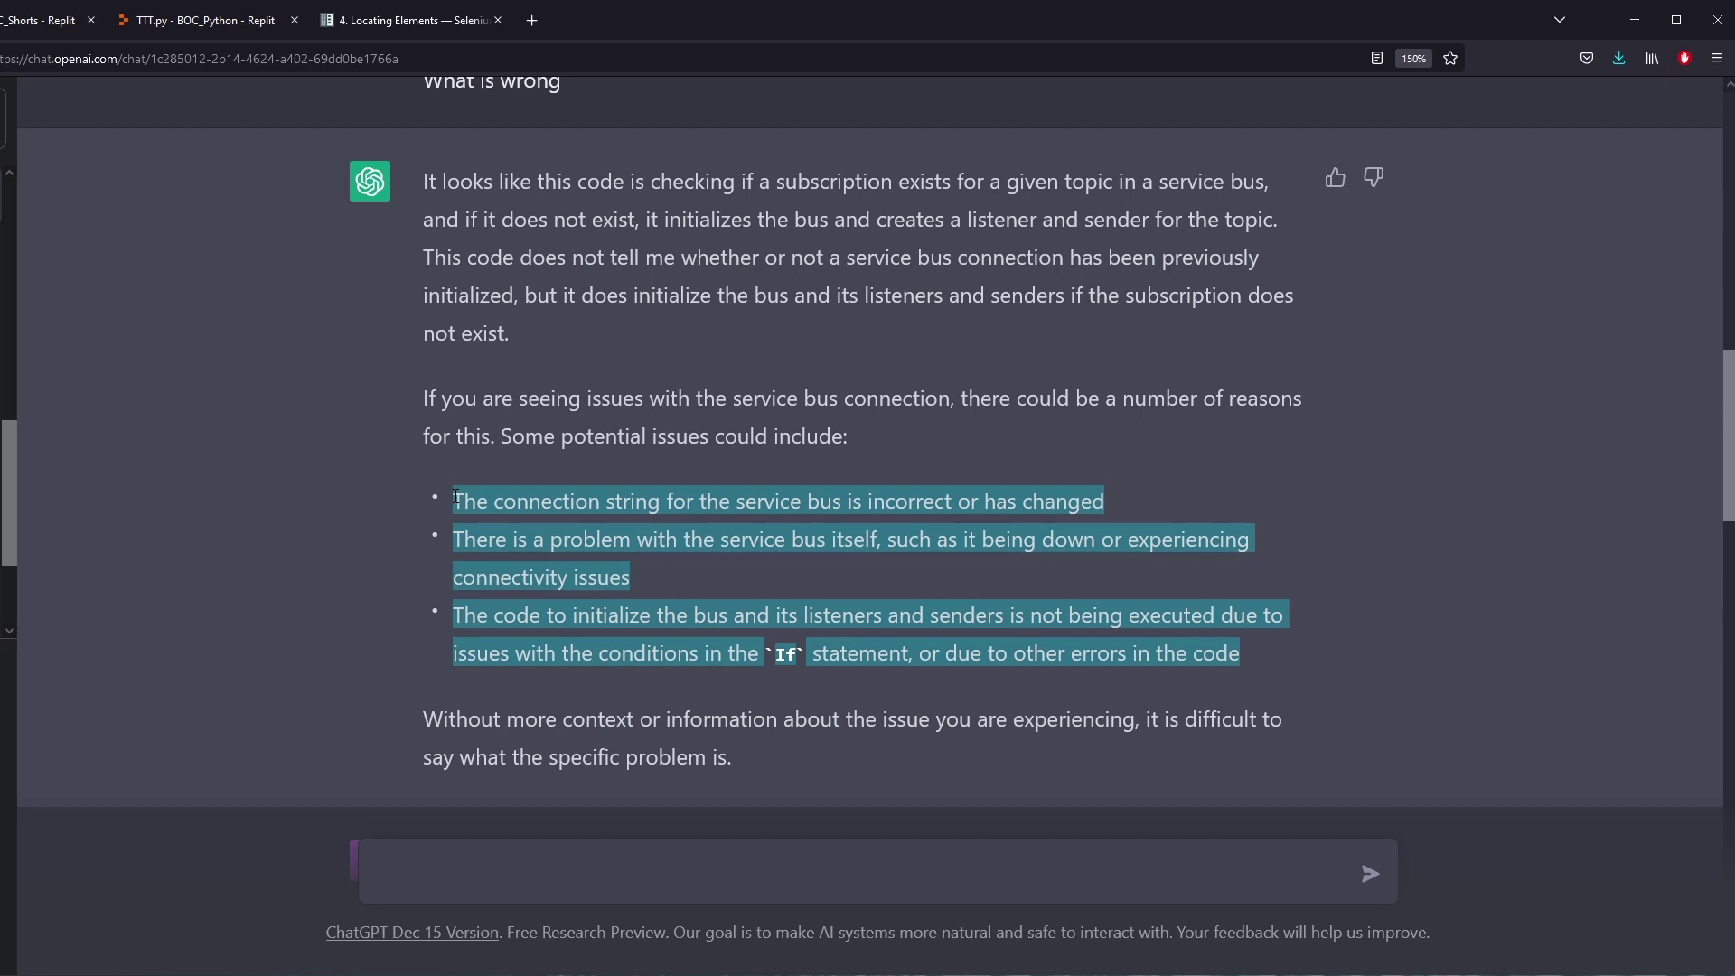
{"action": "double_click", "coordinate": [466, 500]}
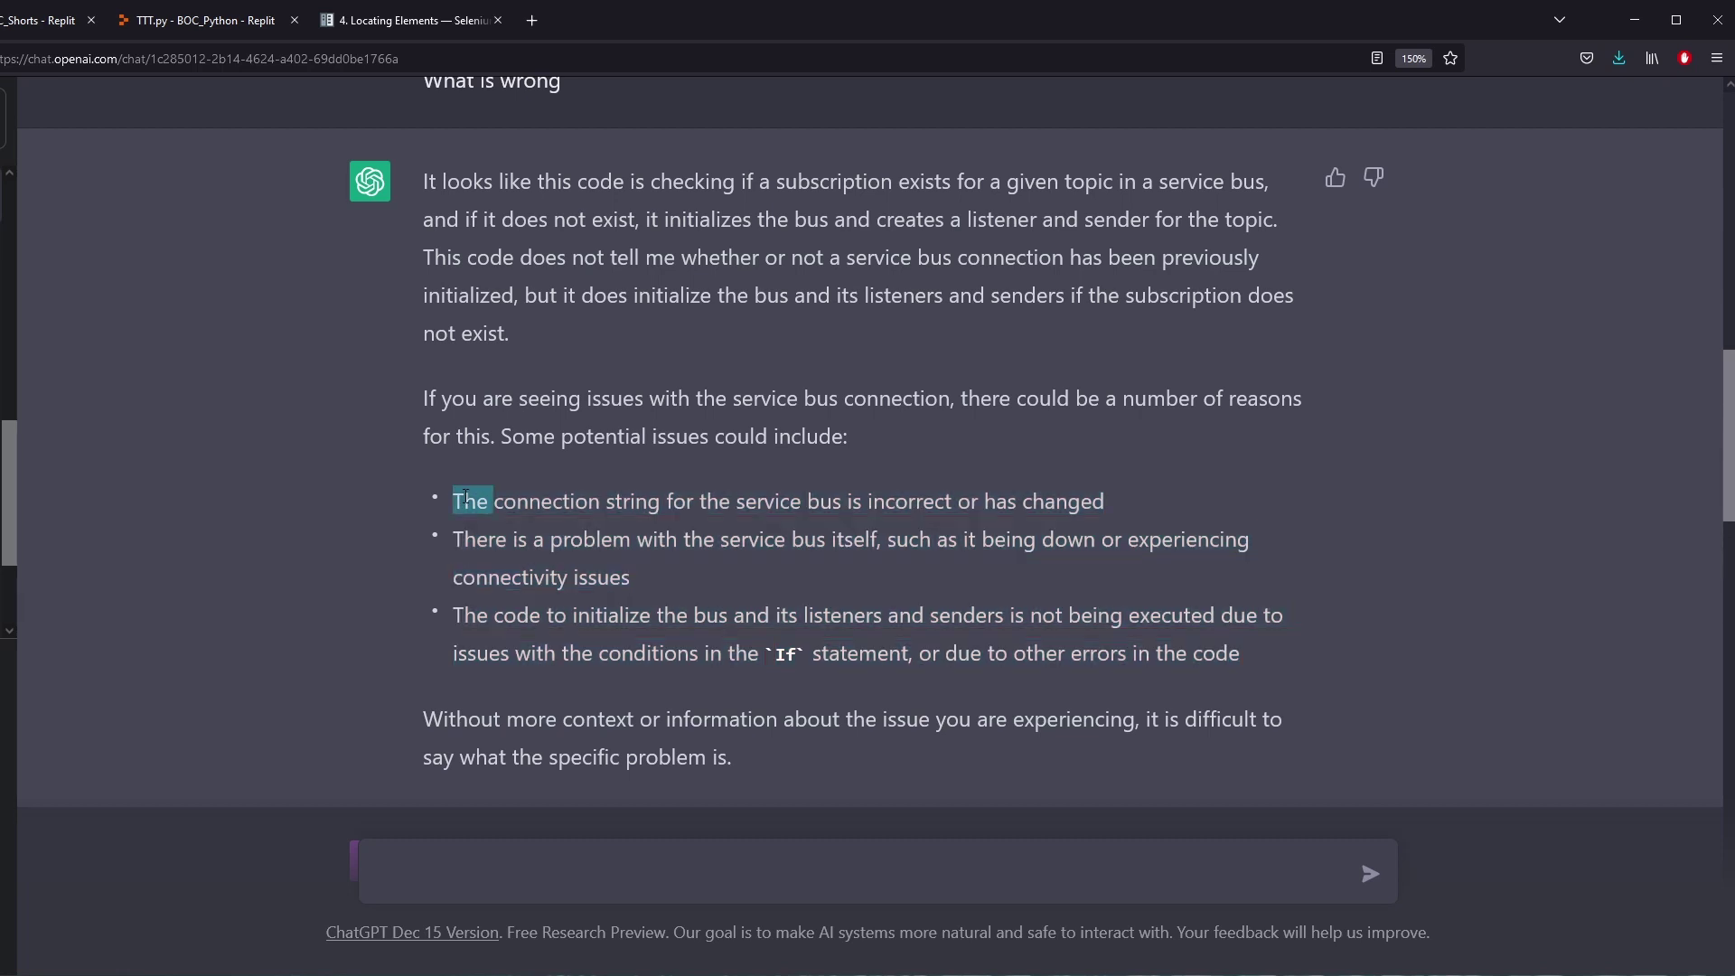
{"action": "left_click_drag", "start_coordinate": [630, 576], "coordinate": [456, 536]}
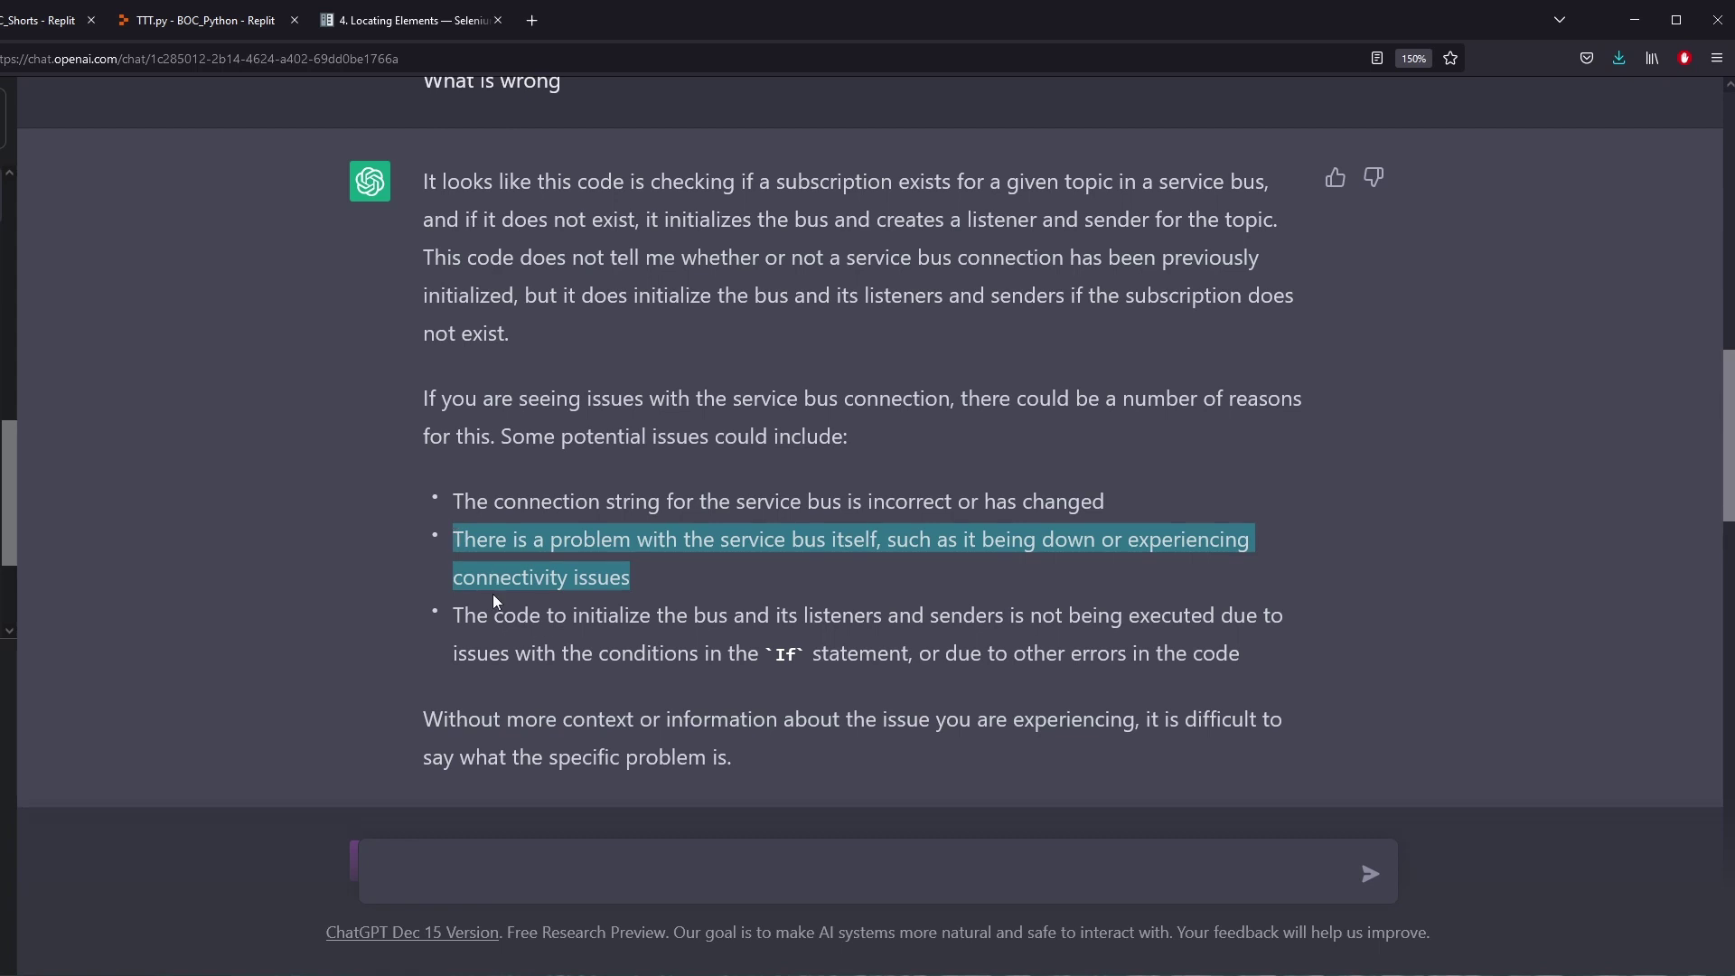
{"action": "double_click", "coordinate": [594, 613]}
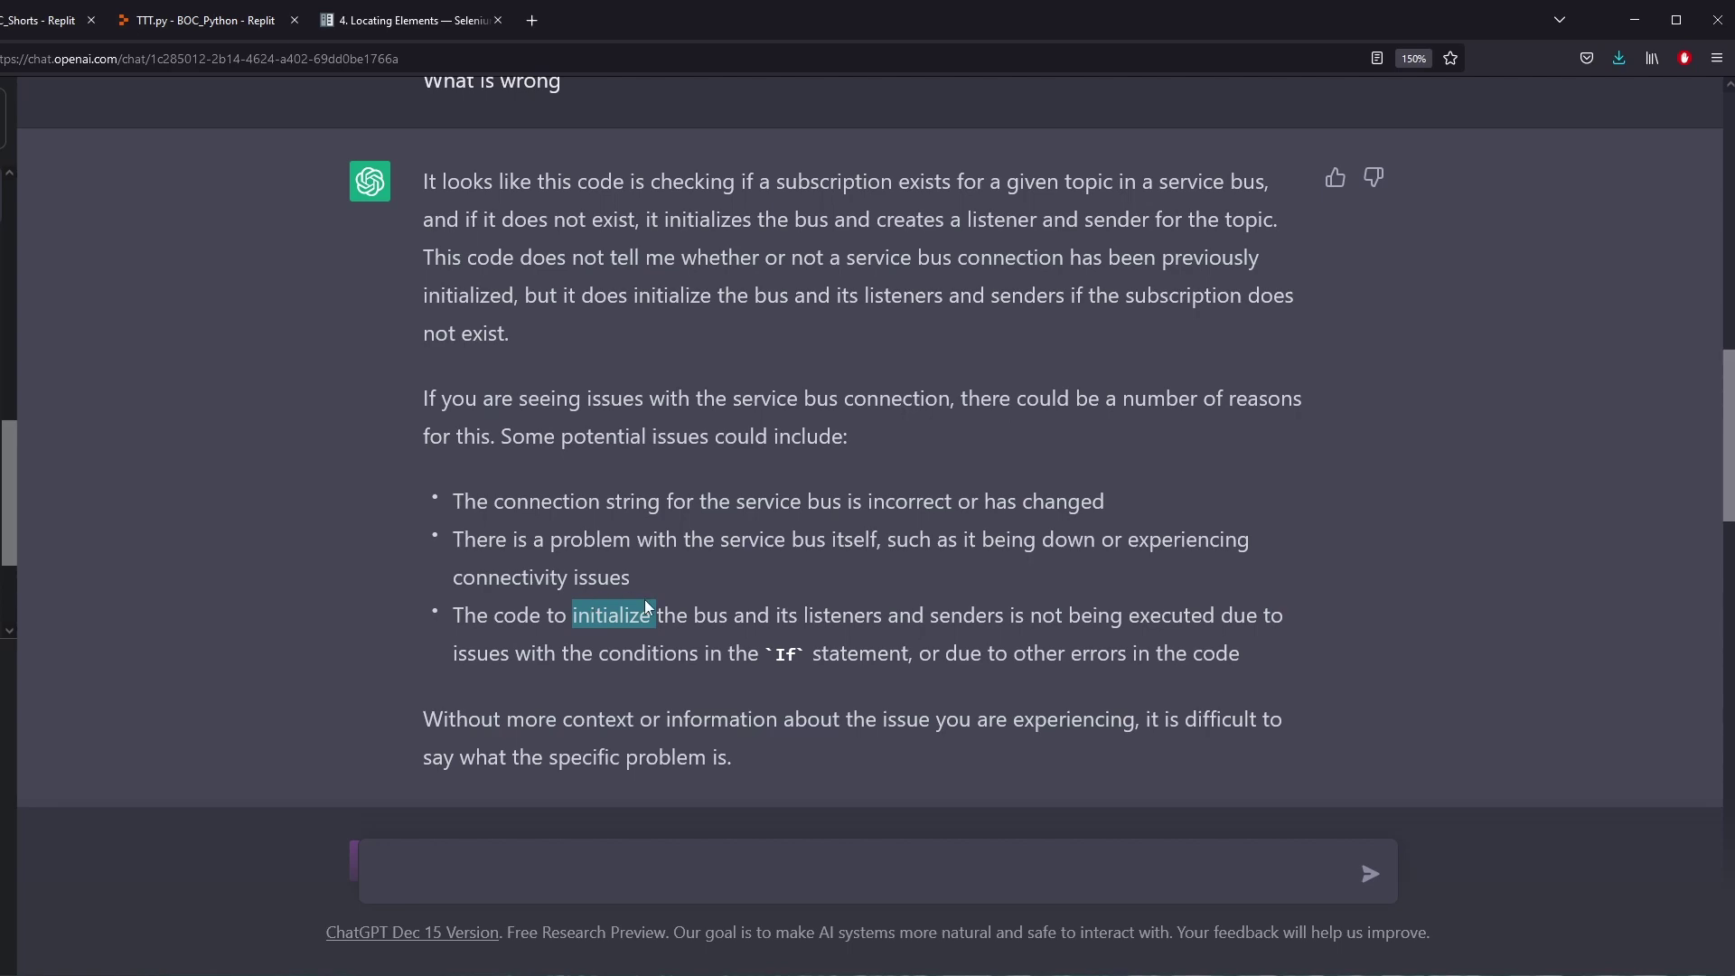
Highlight the SubscriptionExistsAsync question and the reply's note that training data ends in 2021
{"action": "scroll", "coordinate": [645, 603], "scroll_direction": "down", "scroll_amount": 4}
{"action": "triple_click", "coordinate": [605, 514]}
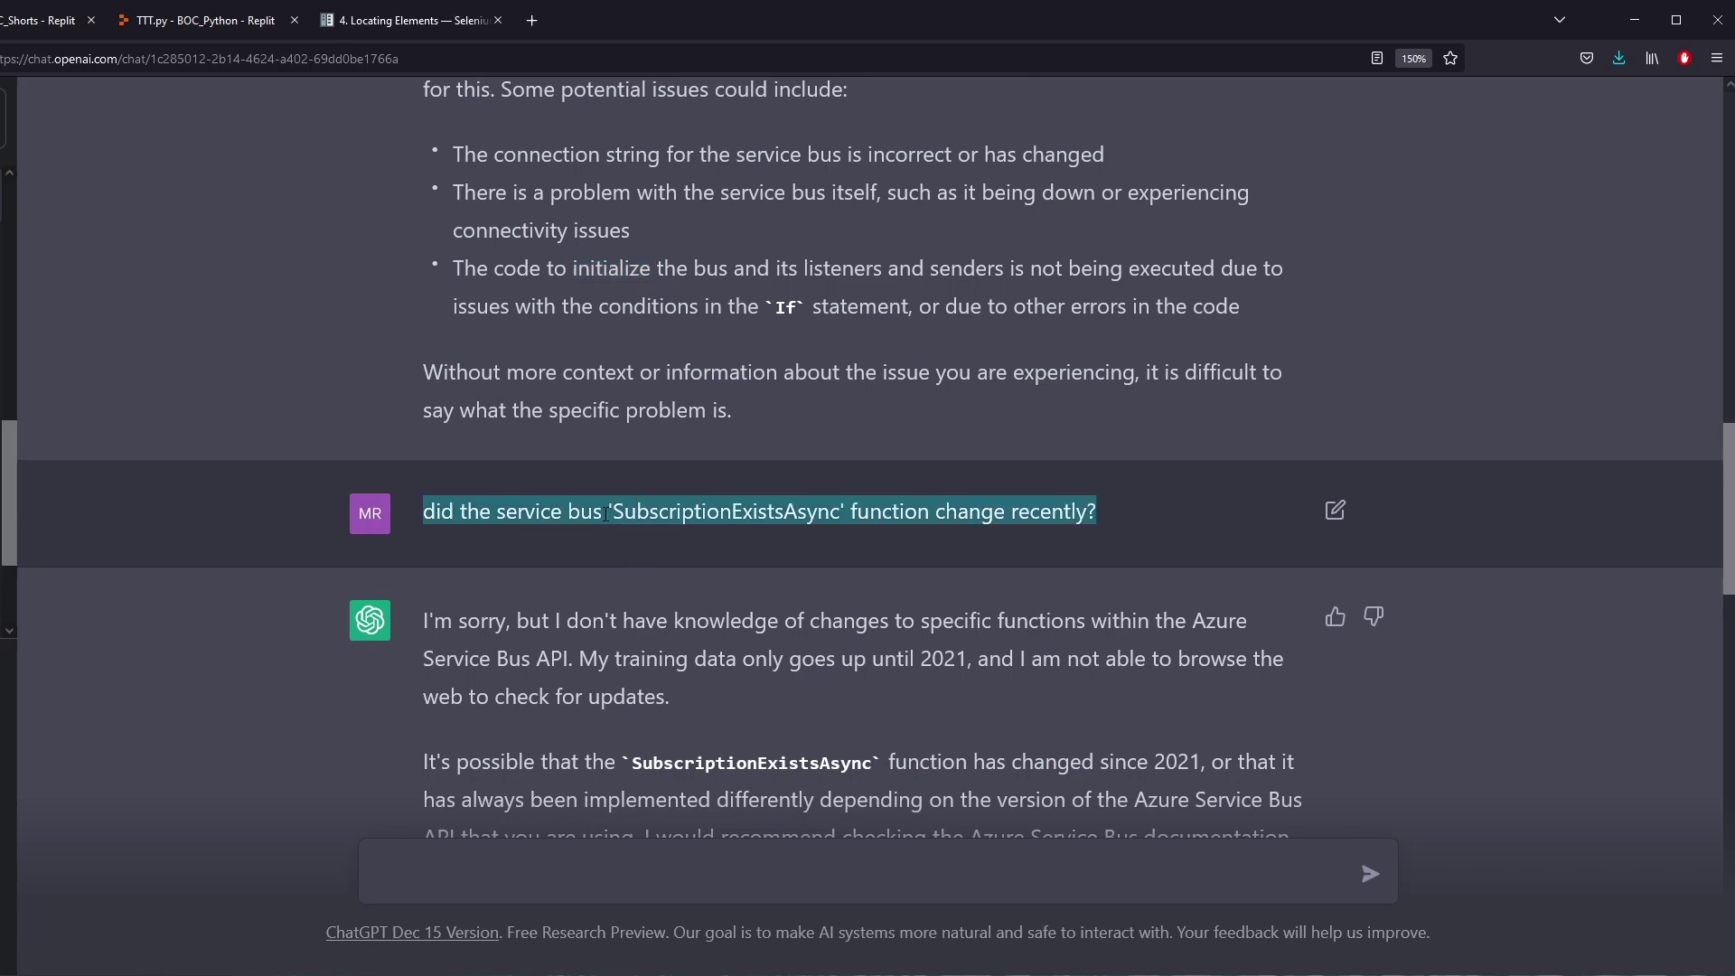
{"action": "double_click", "coordinate": [691, 514]}
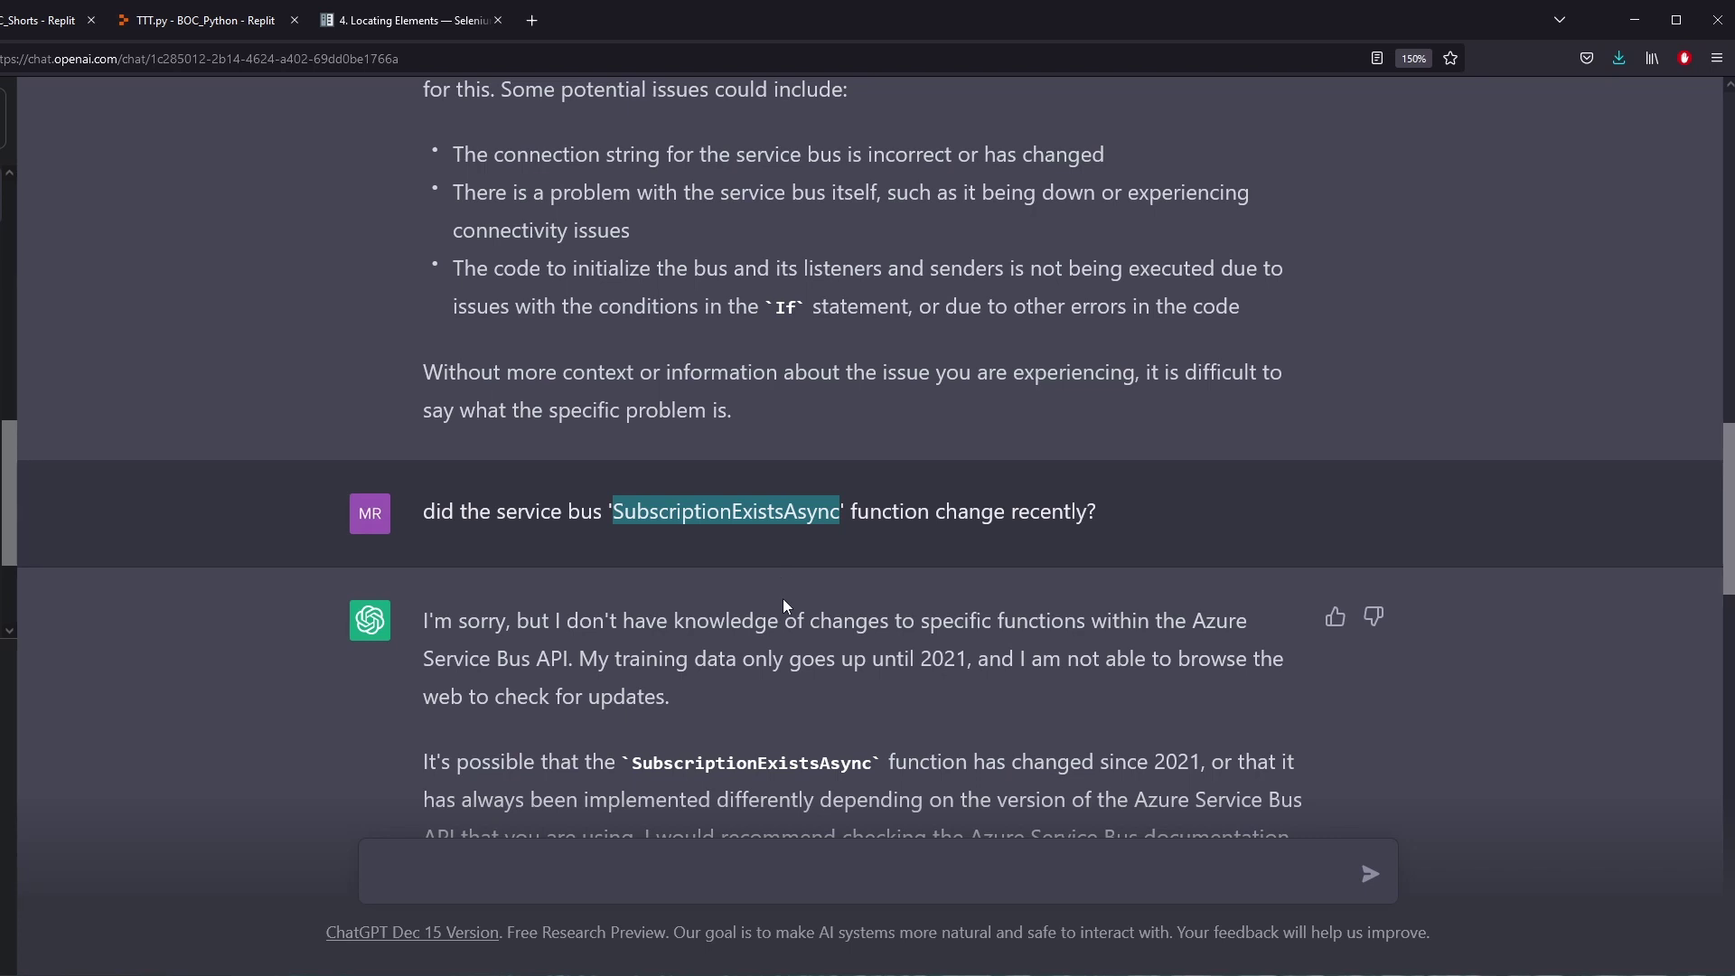
{"action": "left_click_drag", "start_coordinate": [580, 659], "coordinate": [966, 659]}
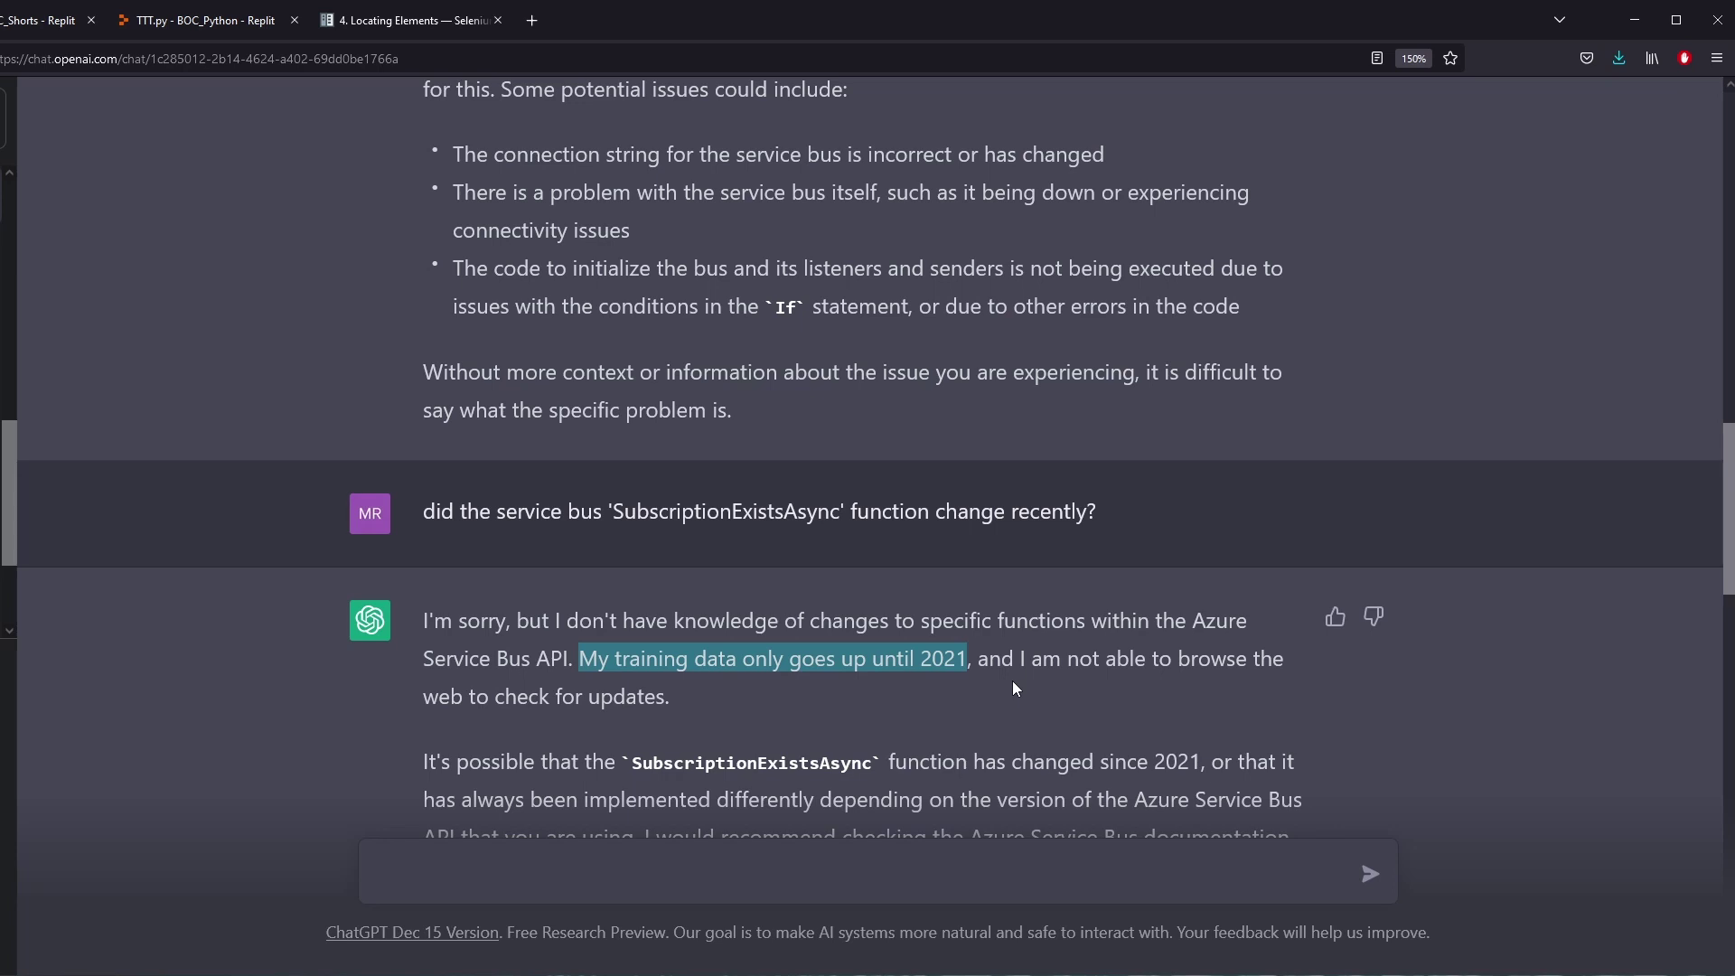
{"action": "double_click", "coordinate": [747, 517]}
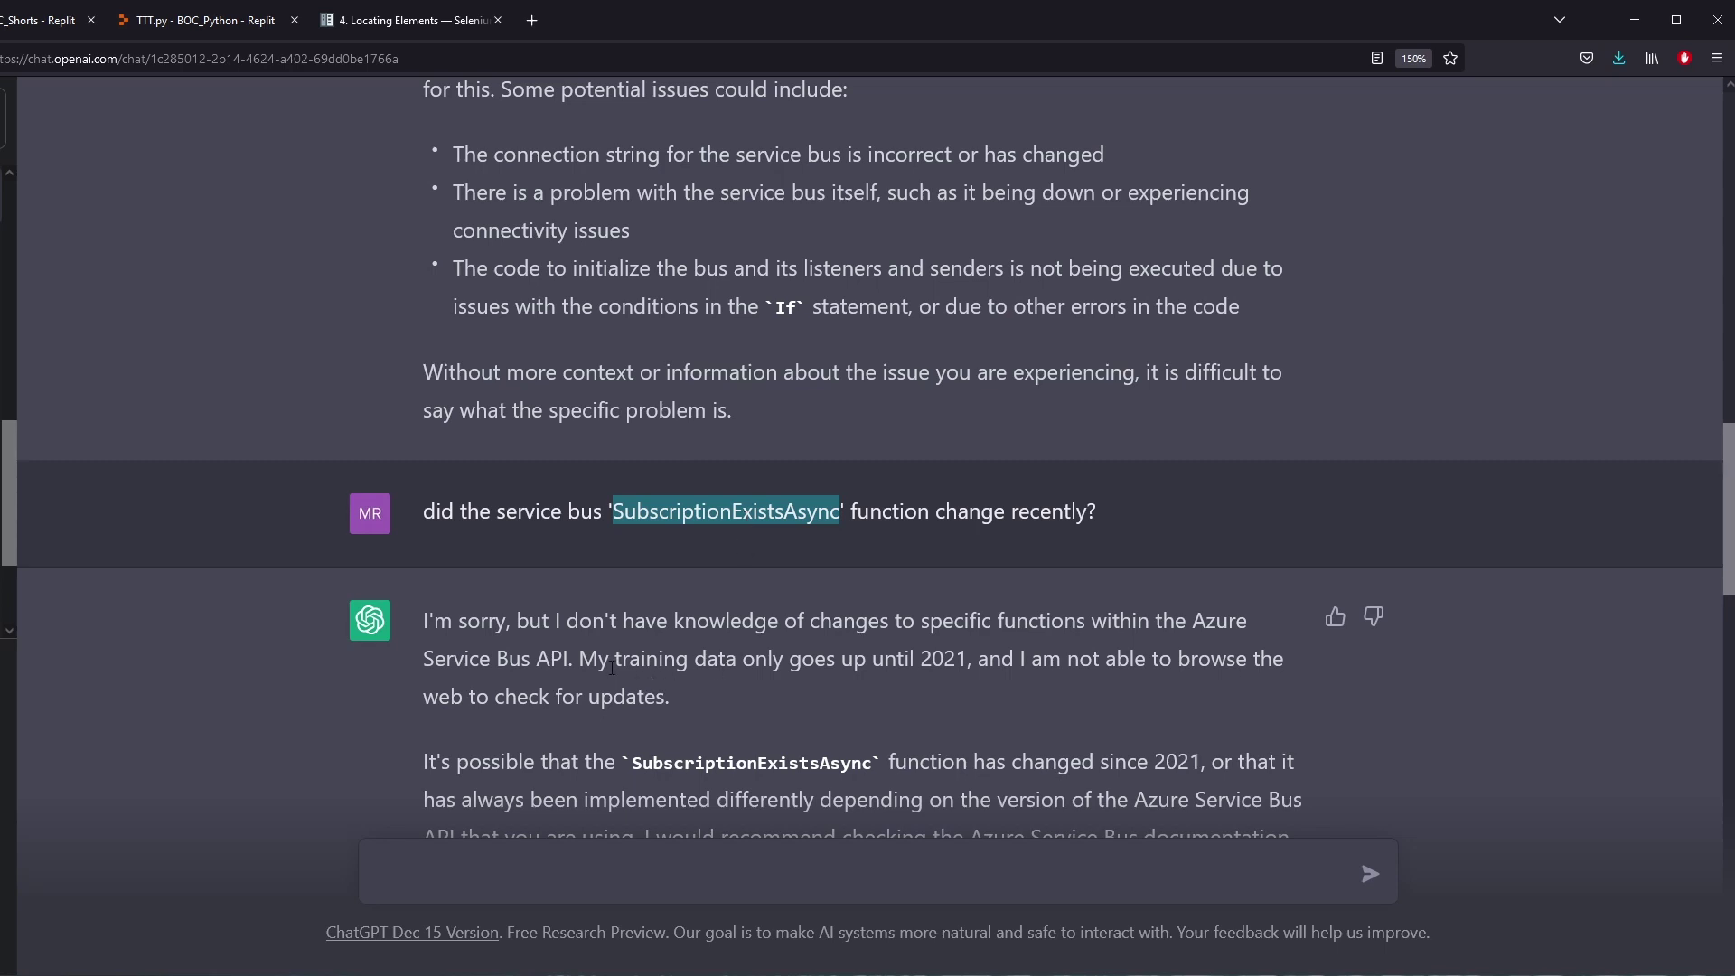
{"action": "left_click_drag", "start_coordinate": [563, 660], "coordinate": [973, 657]}
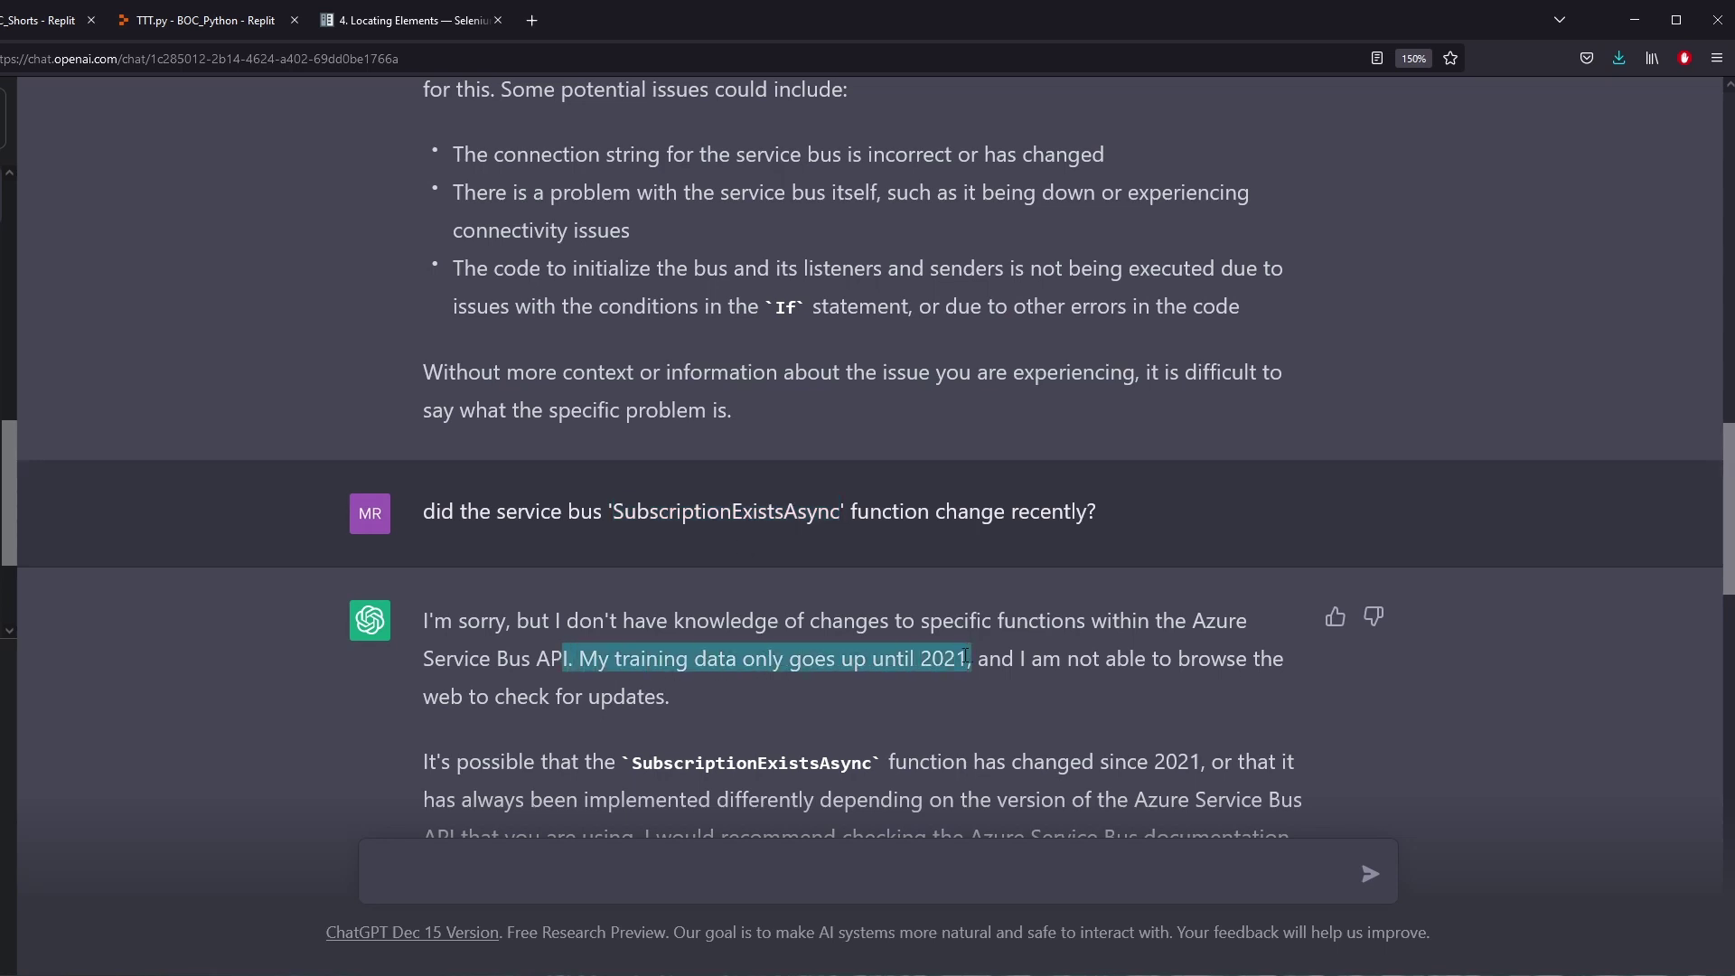
Read the SubscriptionExistsAsync documentation reply: signature, Parameters, Returns and Remarks
{"action": "scroll", "coordinate": [966, 656], "scroll_direction": "down", "scroll_amount": 7}
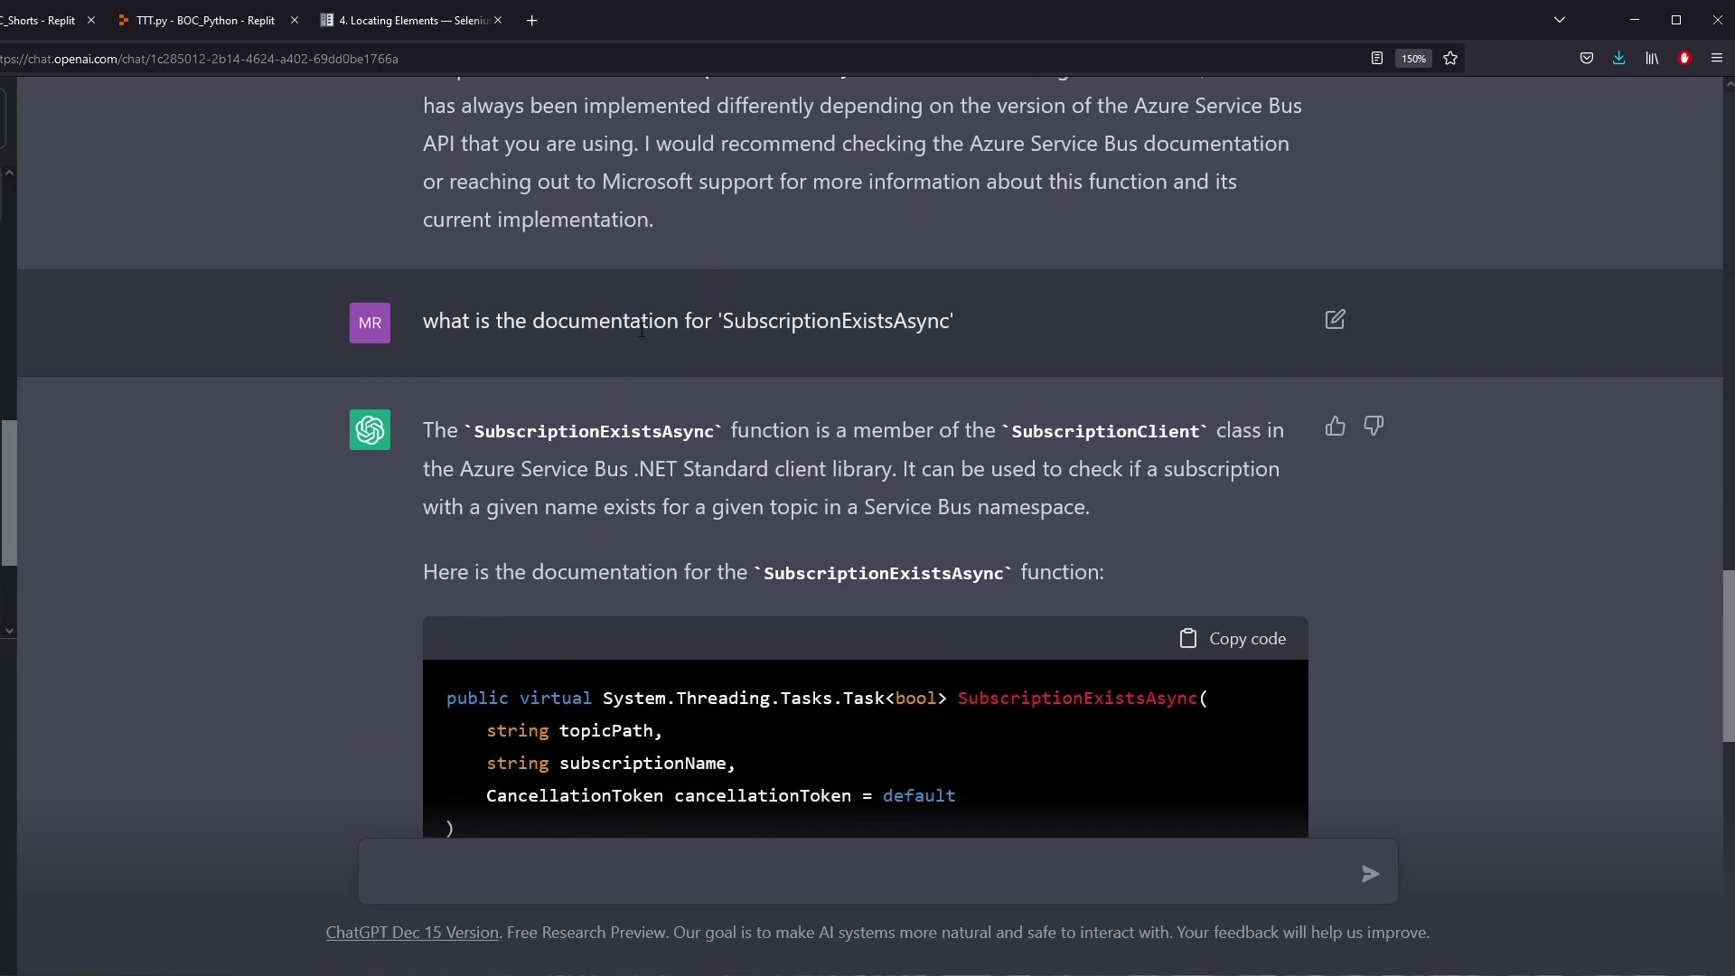
{"action": "triple_click", "coordinate": [642, 330]}
{"action": "scroll", "coordinate": [806, 389], "scroll_direction": "down", "scroll_amount": 2}
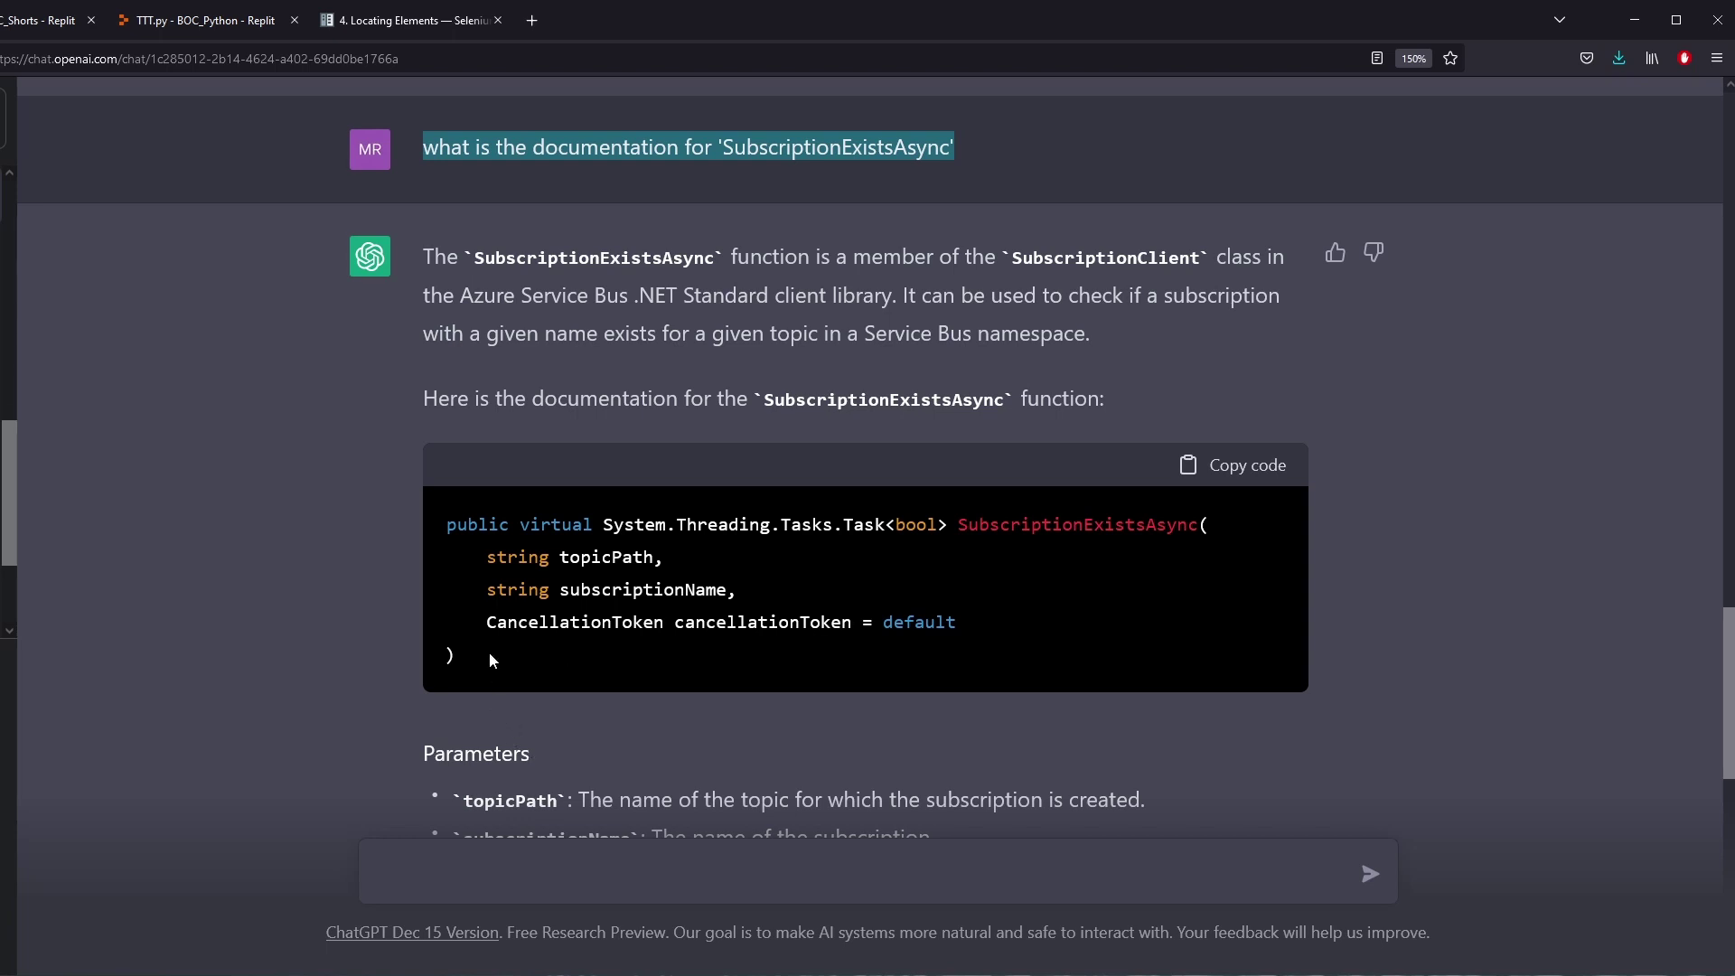
{"action": "left_click_drag", "start_coordinate": [490, 653], "coordinate": [459, 492]}
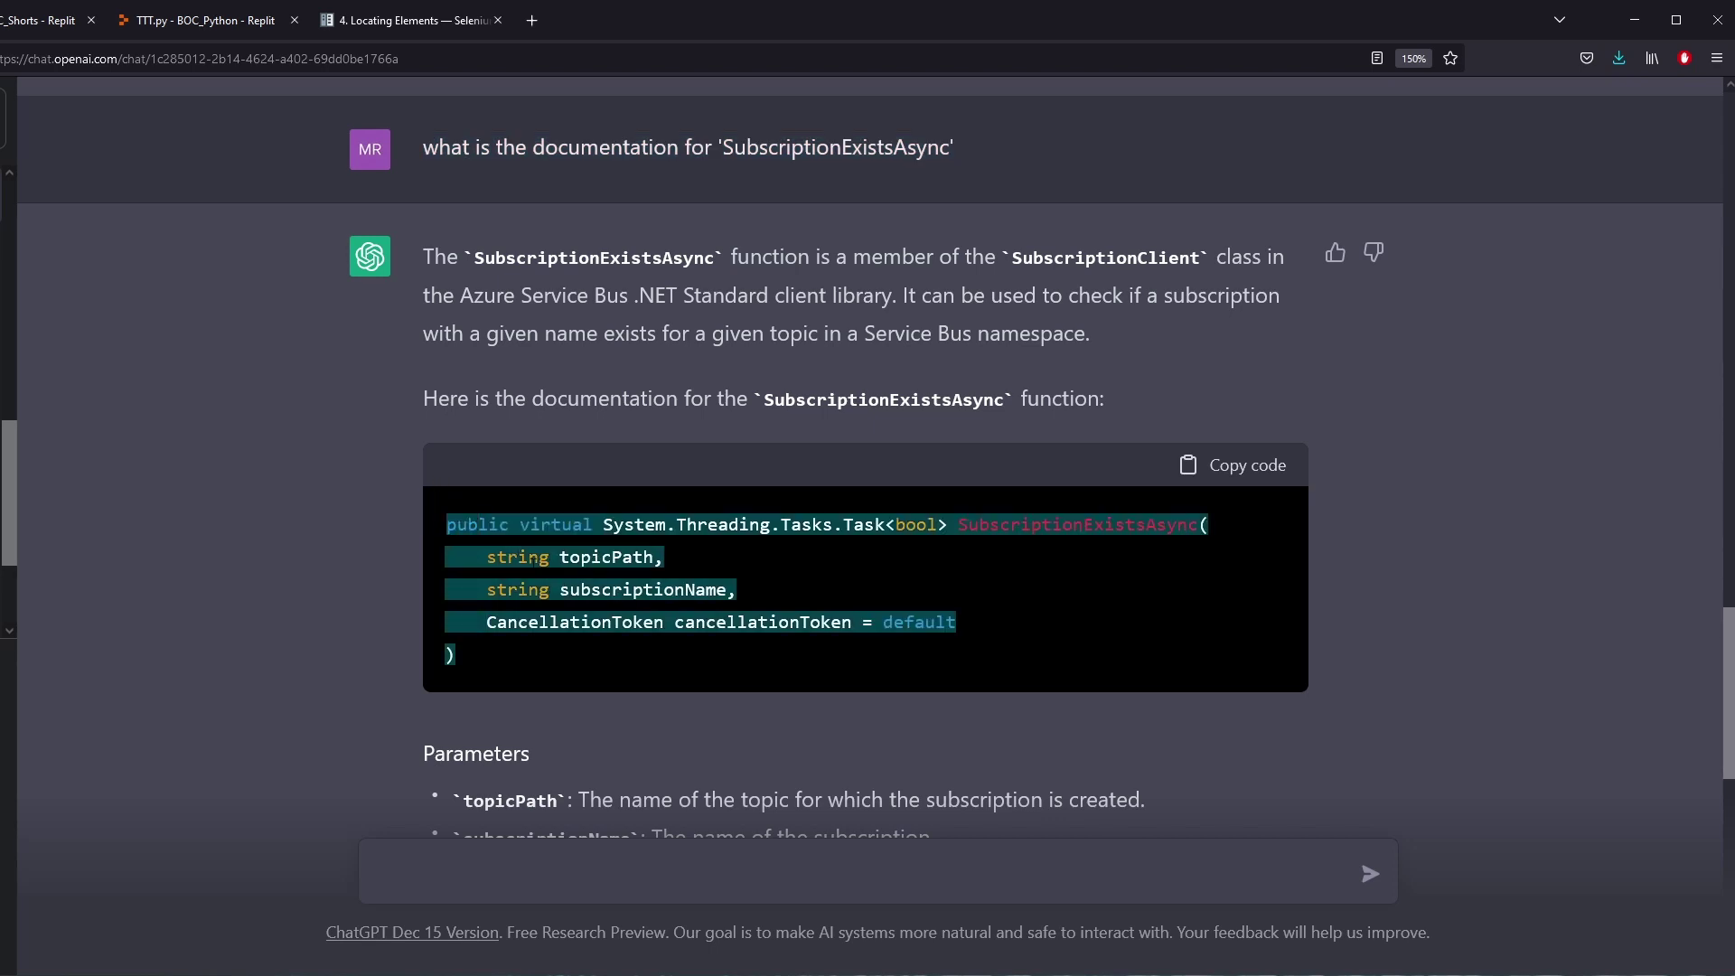
{"action": "scroll", "coordinate": [533, 573], "scroll_direction": "down", "scroll_amount": 2}
{"action": "scroll", "coordinate": [533, 575], "scroll_direction": "down", "scroll_amount": 8}
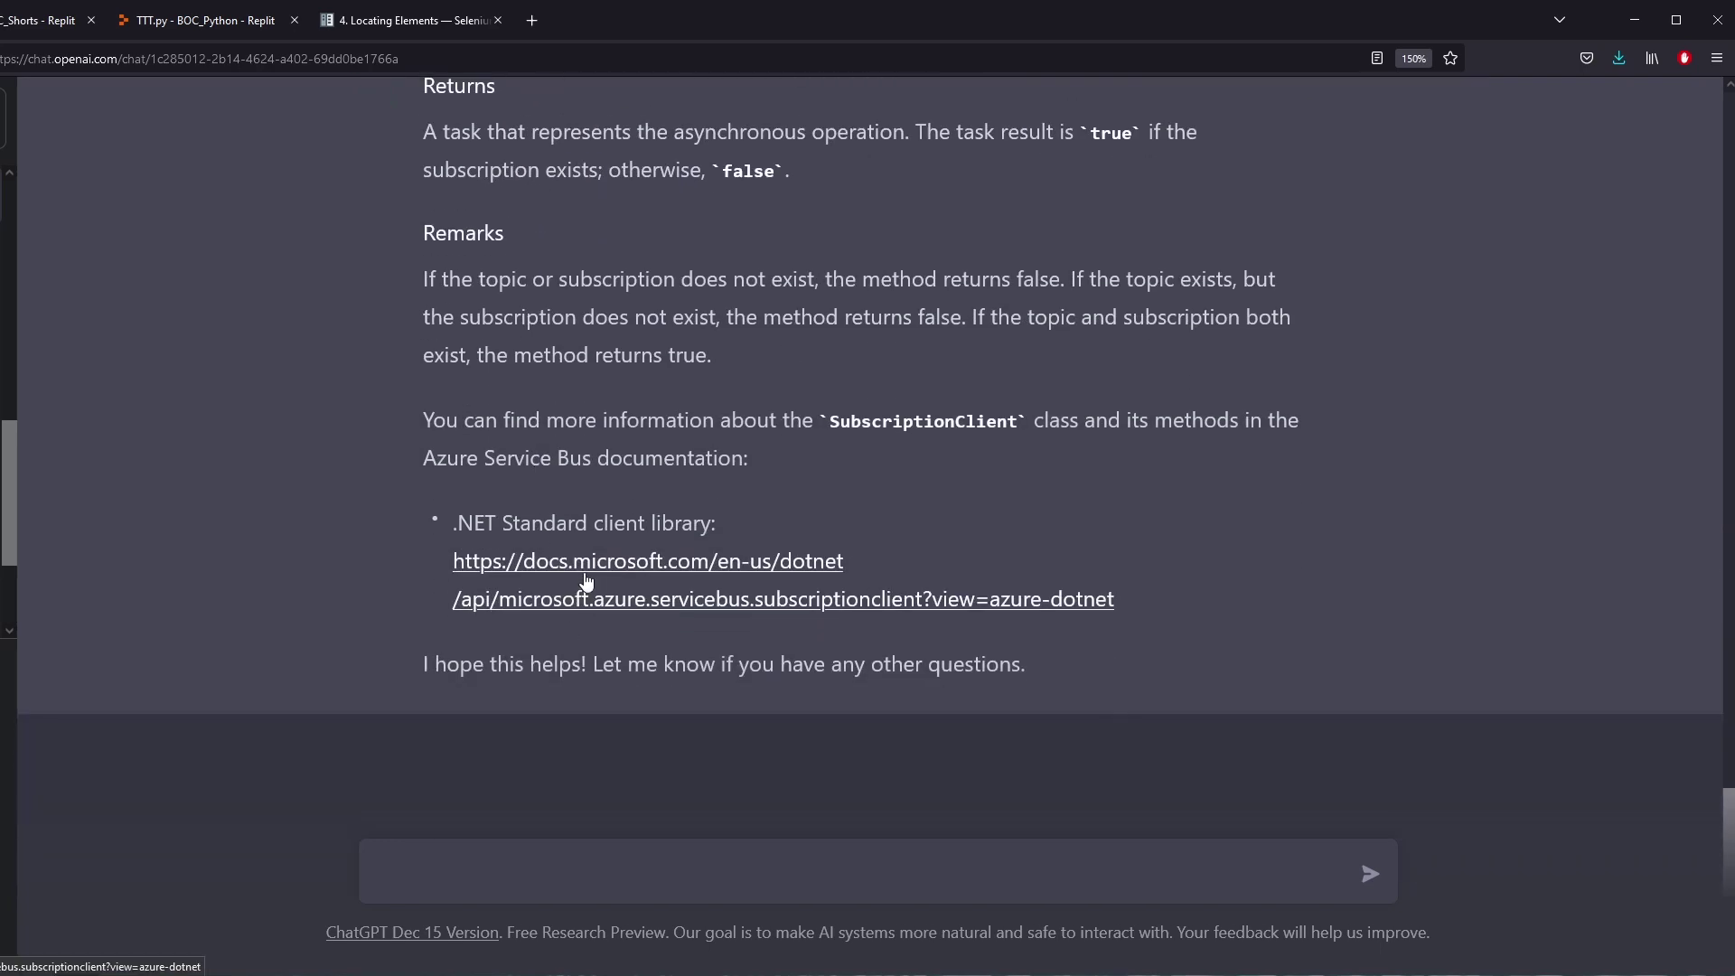
{"action": "scroll", "coordinate": [586, 578], "scroll_direction": "up", "scroll_amount": 20}
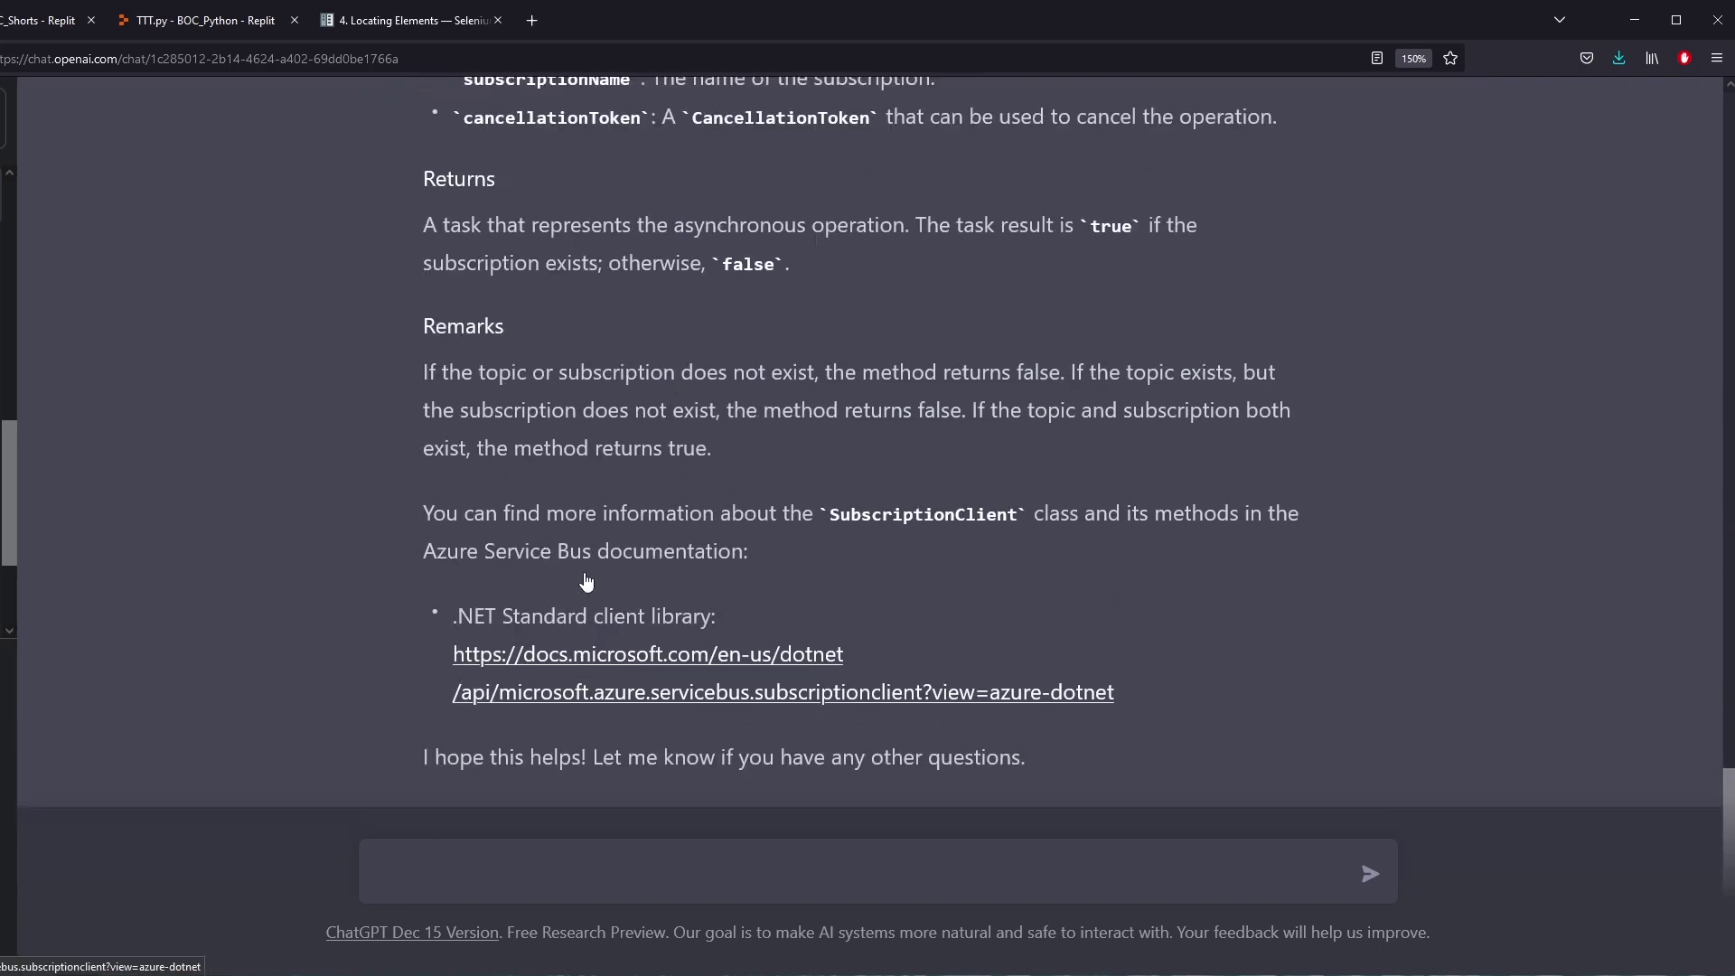
Highlight the VB.NET answer's second bullet, the one about service bus problems
{"action": "scroll", "coordinate": [586, 573], "scroll_direction": "up", "scroll_amount": 7}
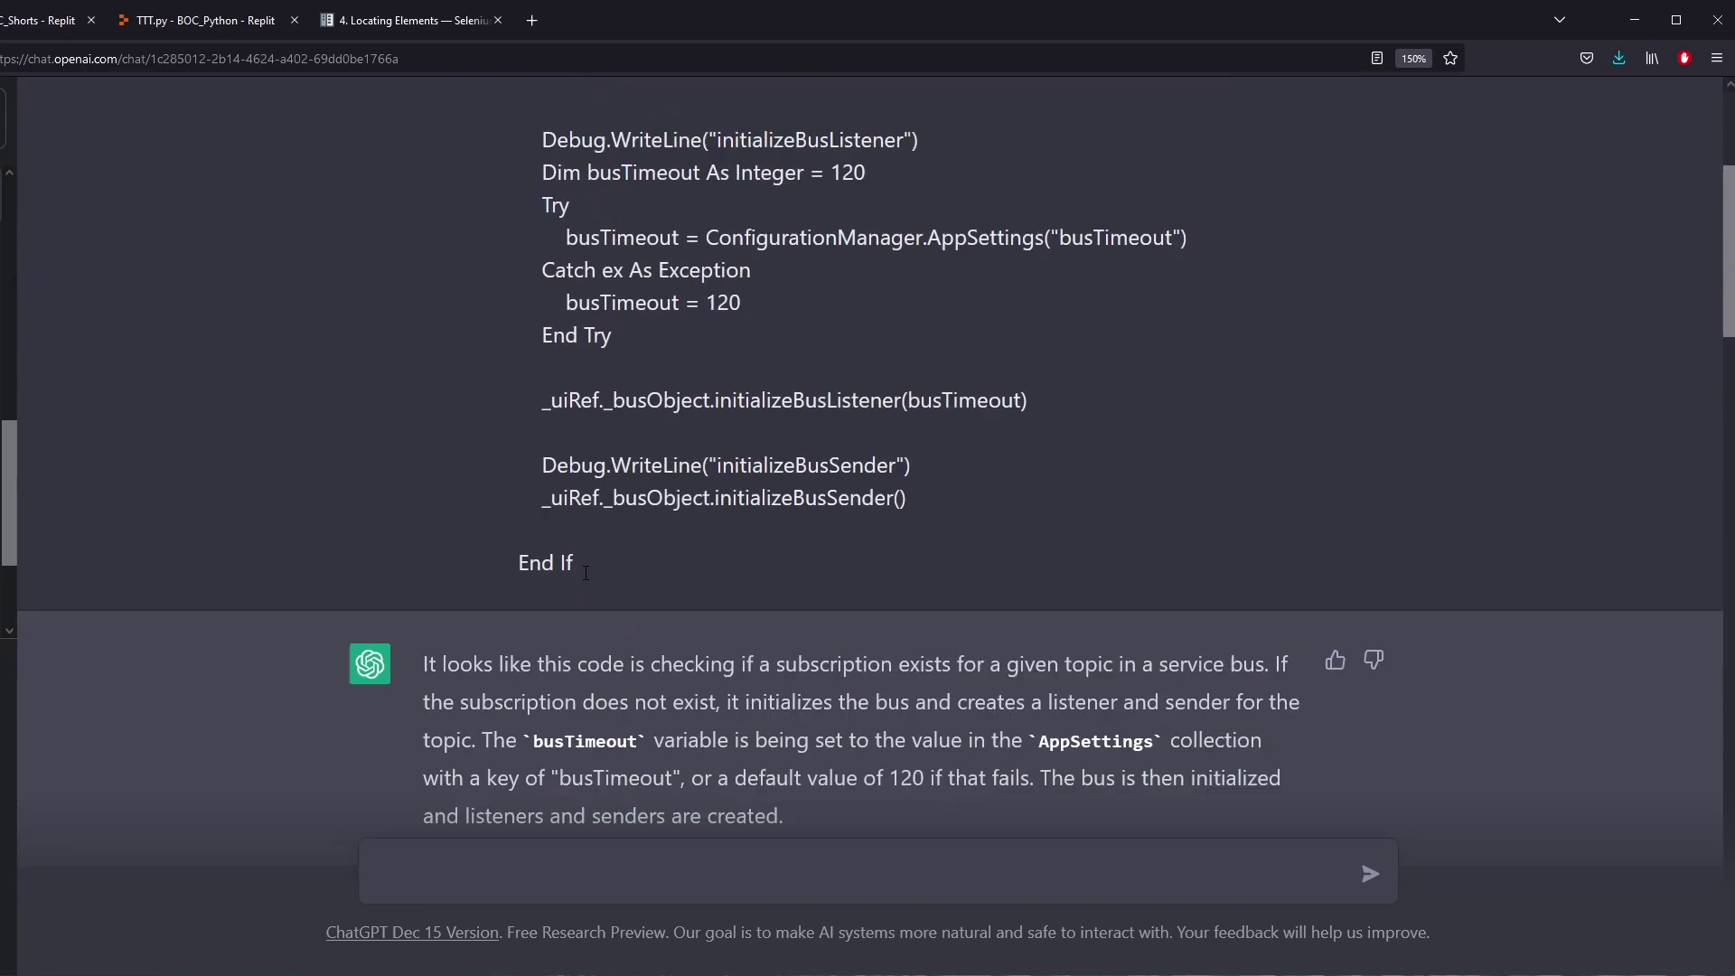
{"action": "scroll", "coordinate": [579, 588], "scroll_direction": "down", "scroll_amount": 13}
{"action": "left_click_drag", "start_coordinate": [572, 604], "coordinate": [425, 539]}
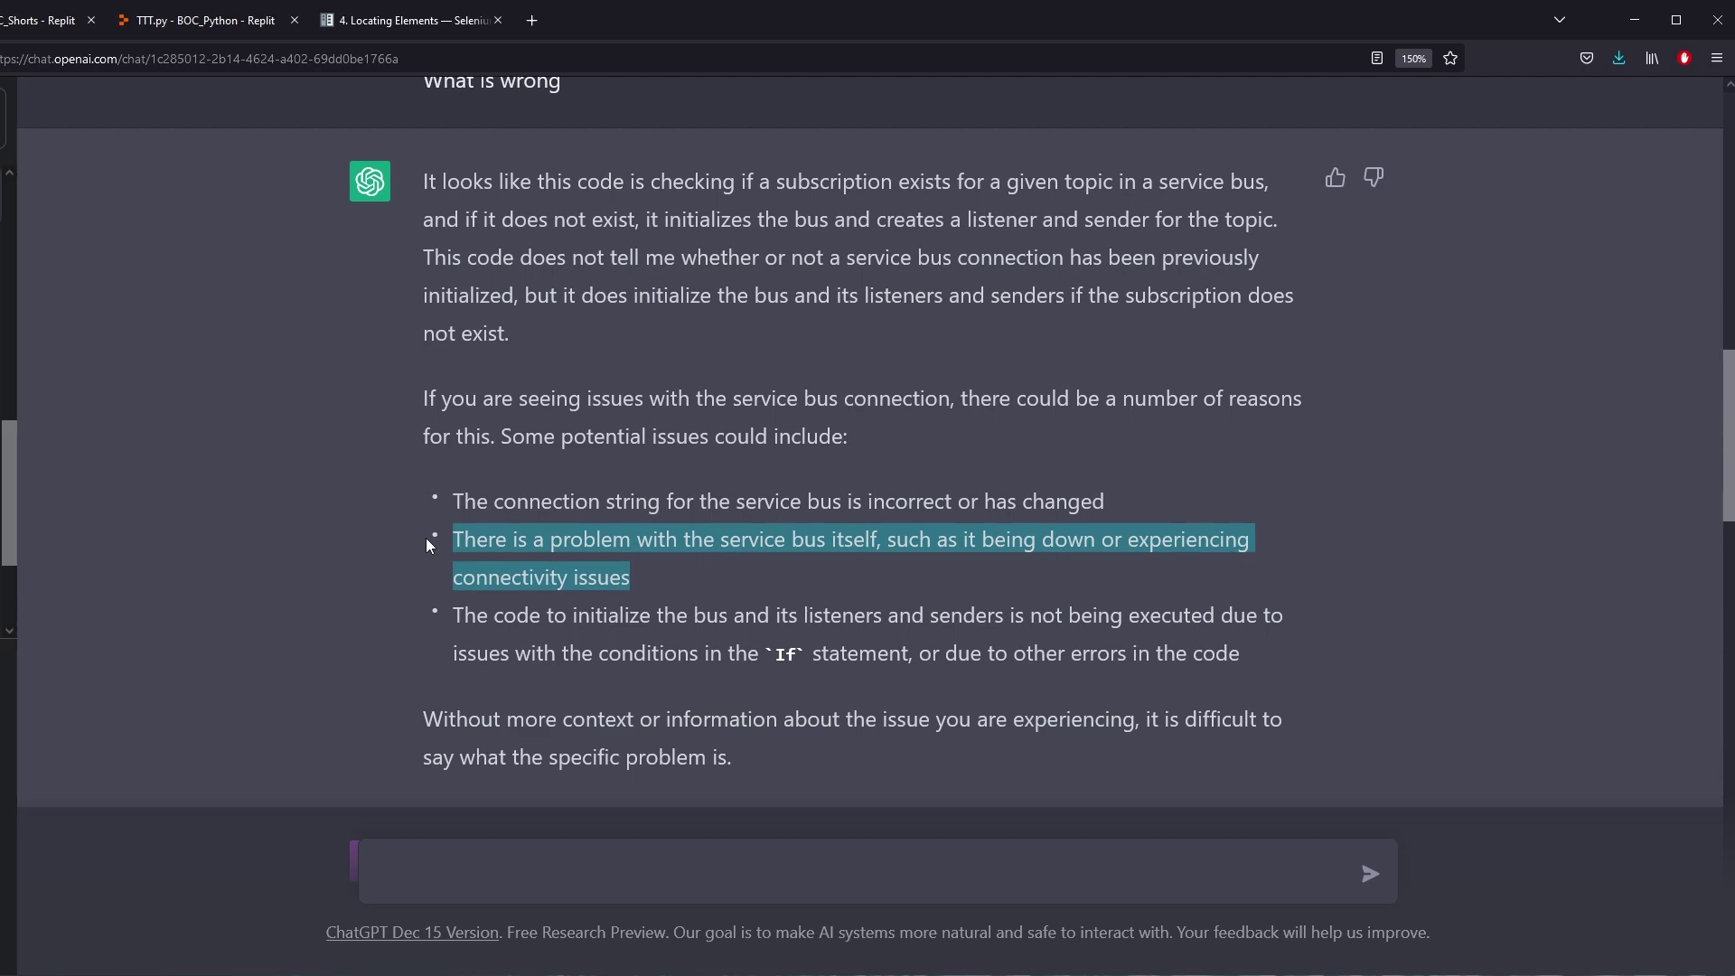
{"action": "scroll", "coordinate": [1006, 559], "scroll_direction": "up", "scroll_amount": 15}
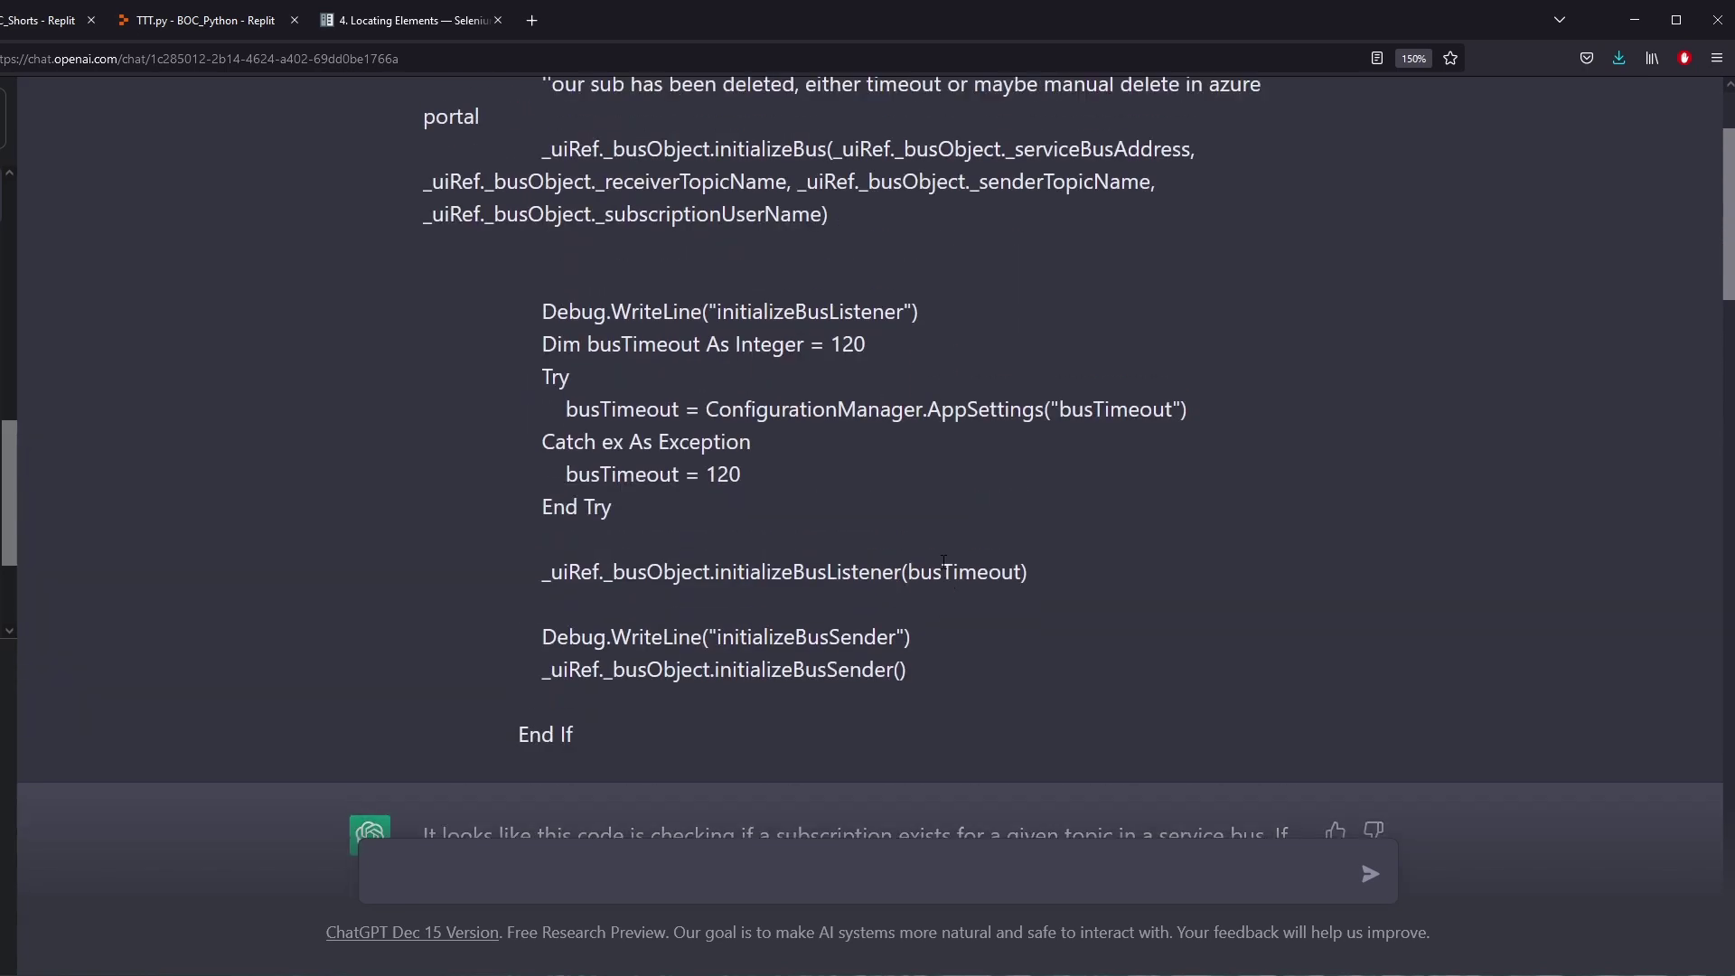
{"action": "scroll", "coordinate": [941, 562], "scroll_direction": "up", "scroll_amount": 2}
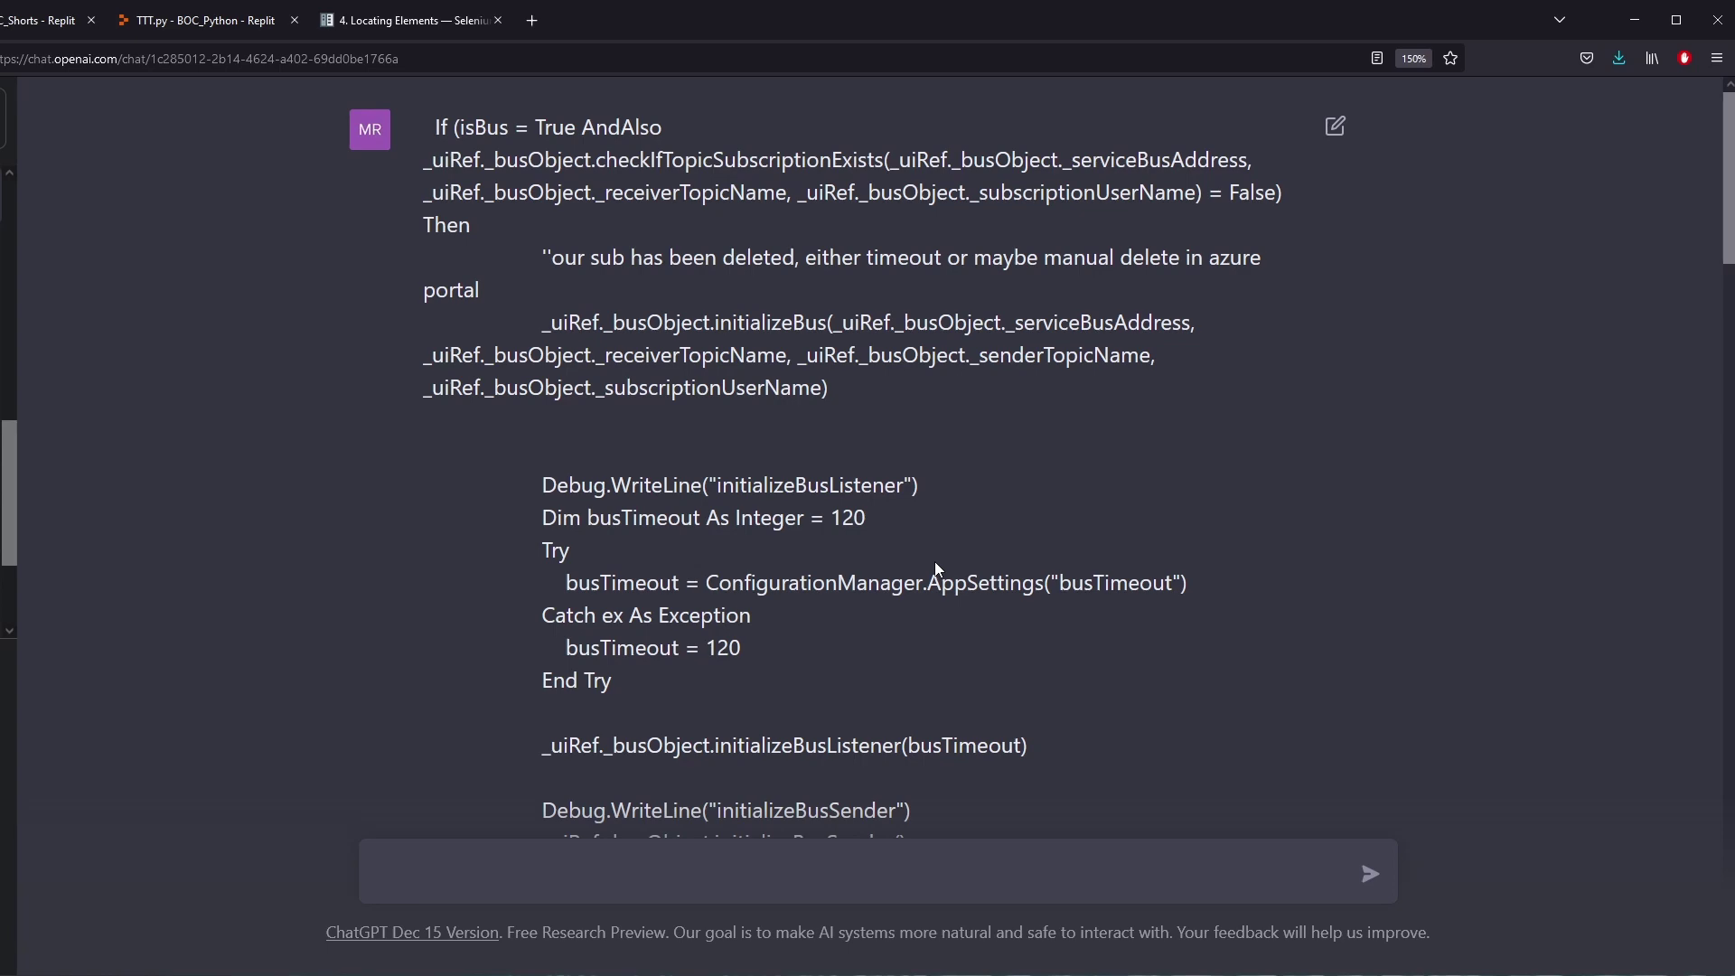
{"action": "scroll", "coordinate": [935, 562], "scroll_direction": "down", "scroll_amount": 12}
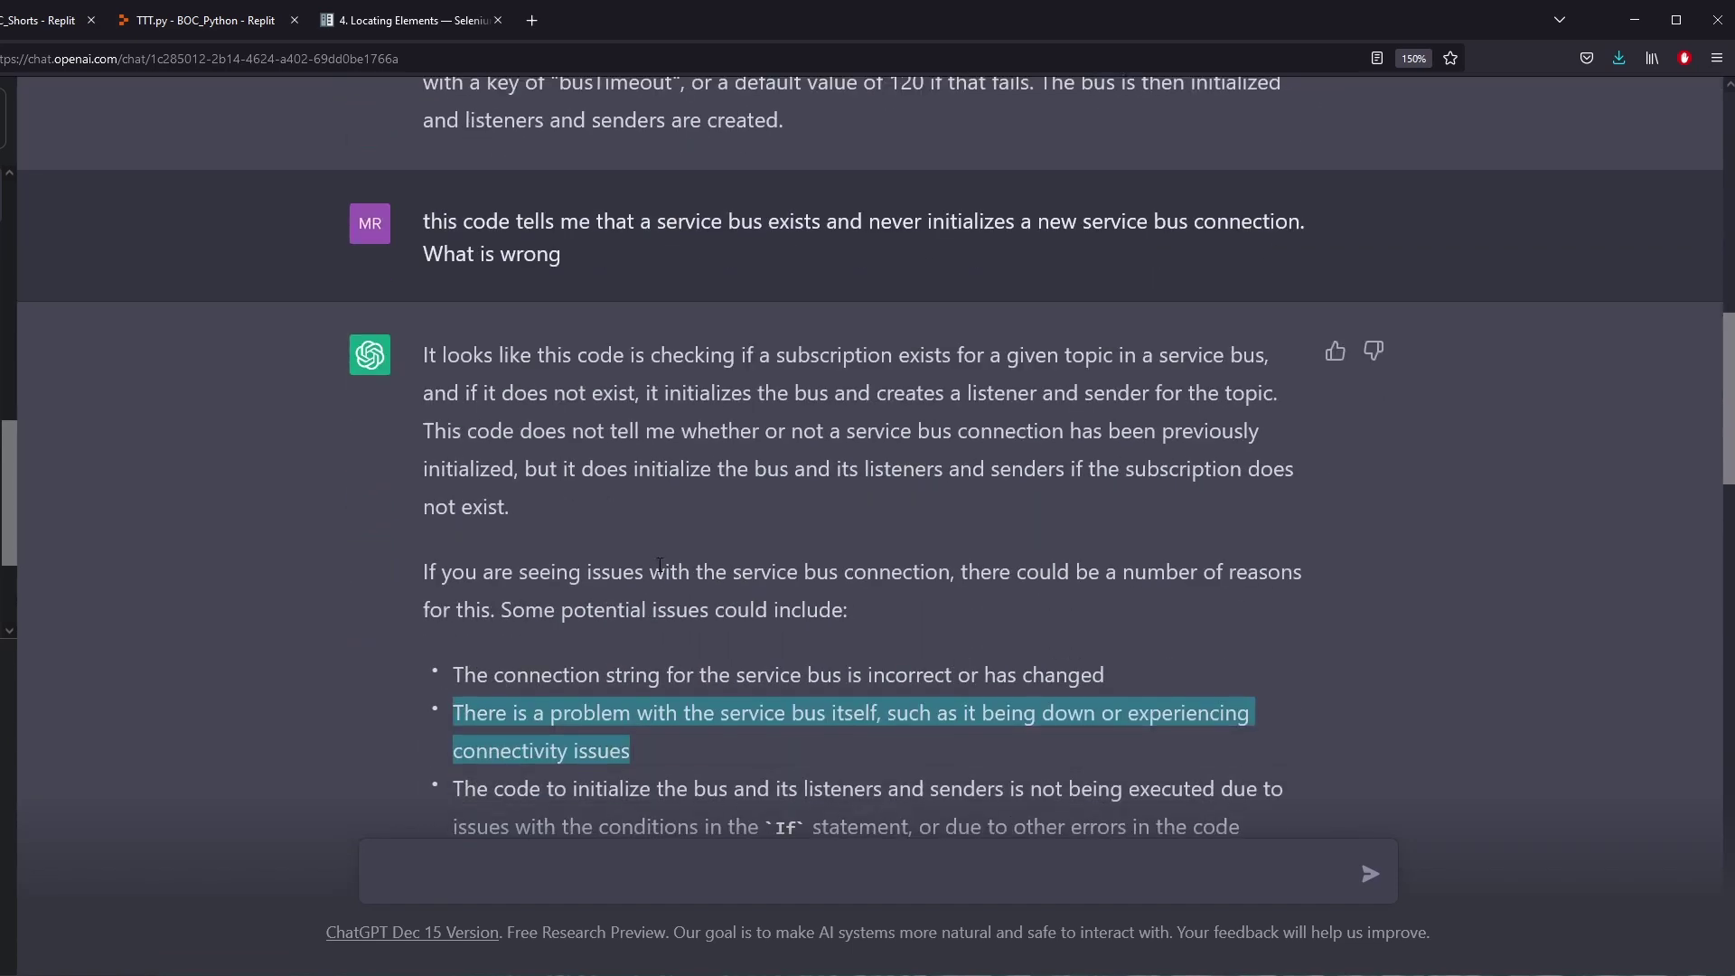
{"action": "scroll", "coordinate": [659, 564], "scroll_direction": "down", "scroll_amount": 4}
Highlight the connection string, service bus and initialization code bullets in turn
{"action": "left_click", "coordinate": [504, 500]}
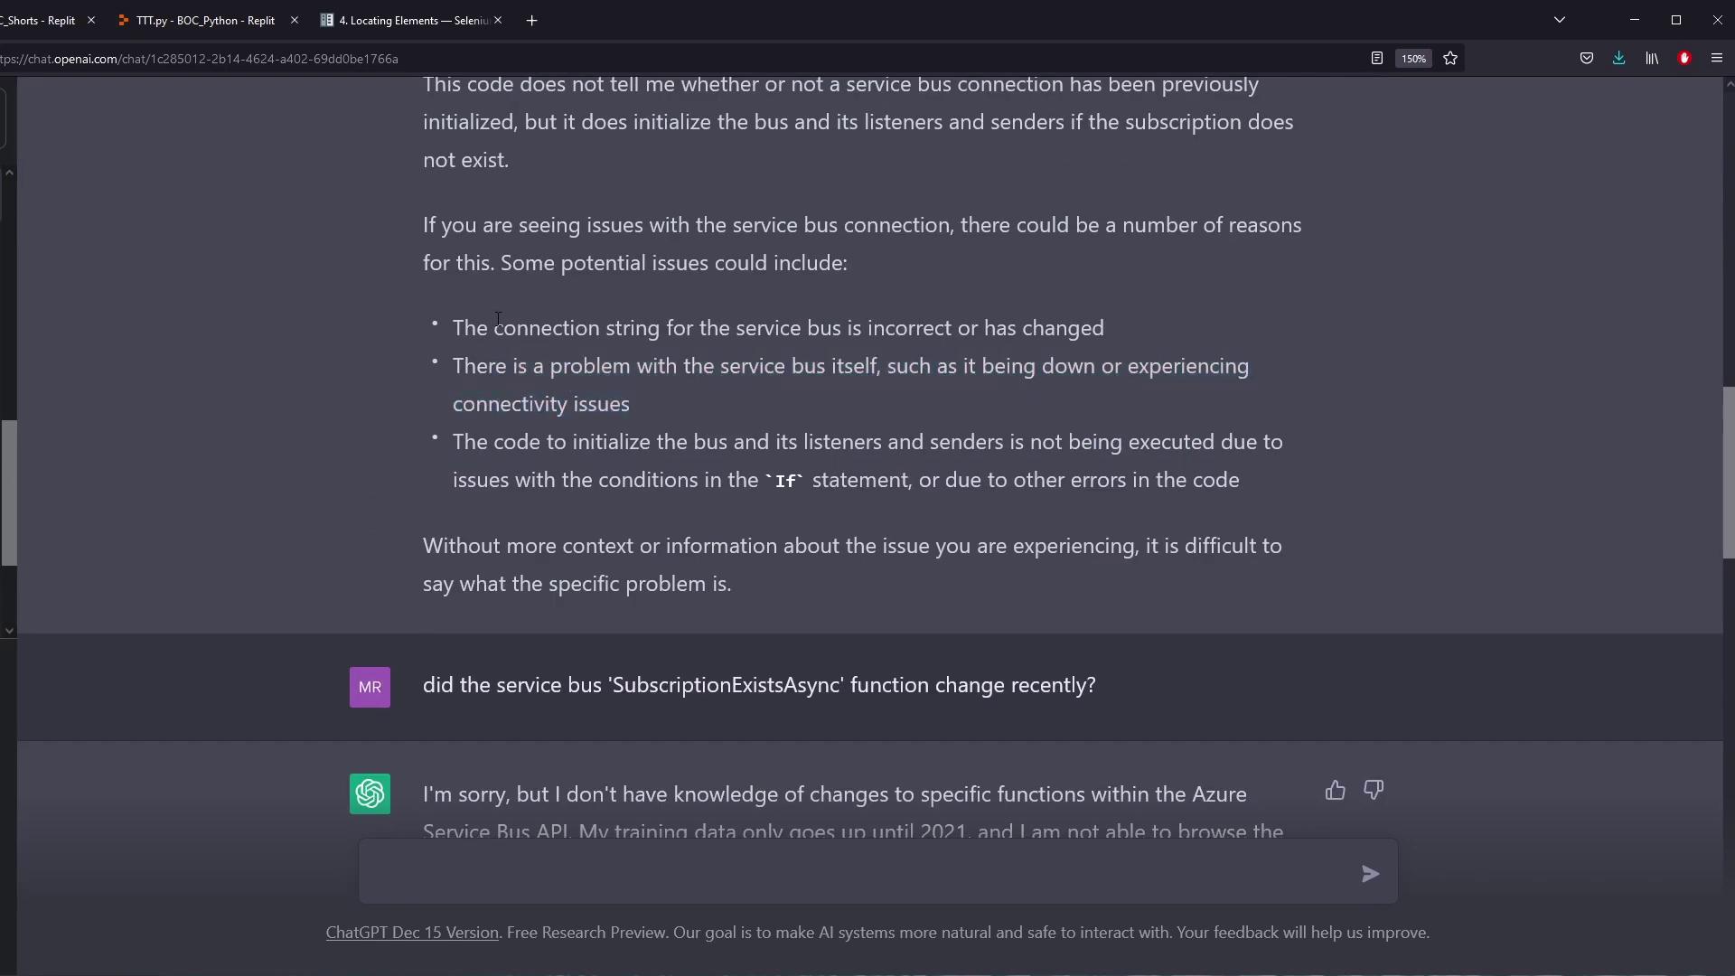
{"action": "left_click_drag", "start_coordinate": [453, 327], "coordinate": [751, 327]}
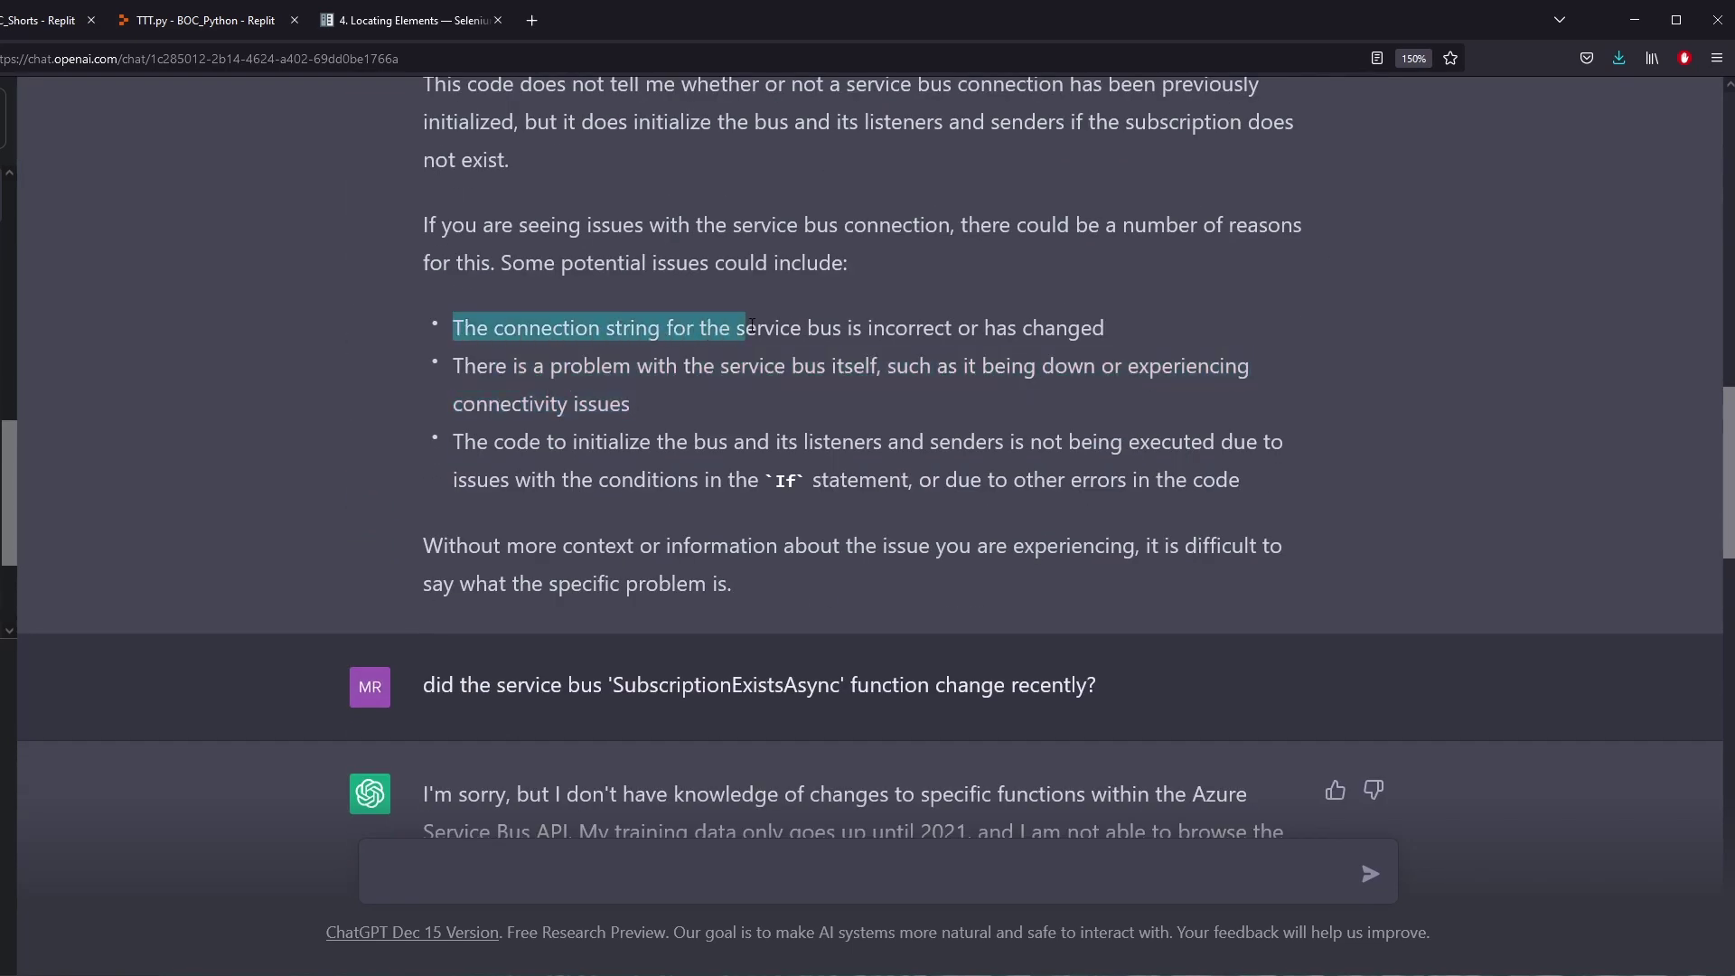
{"action": "left_click_drag", "start_coordinate": [453, 365], "coordinate": [691, 394]}
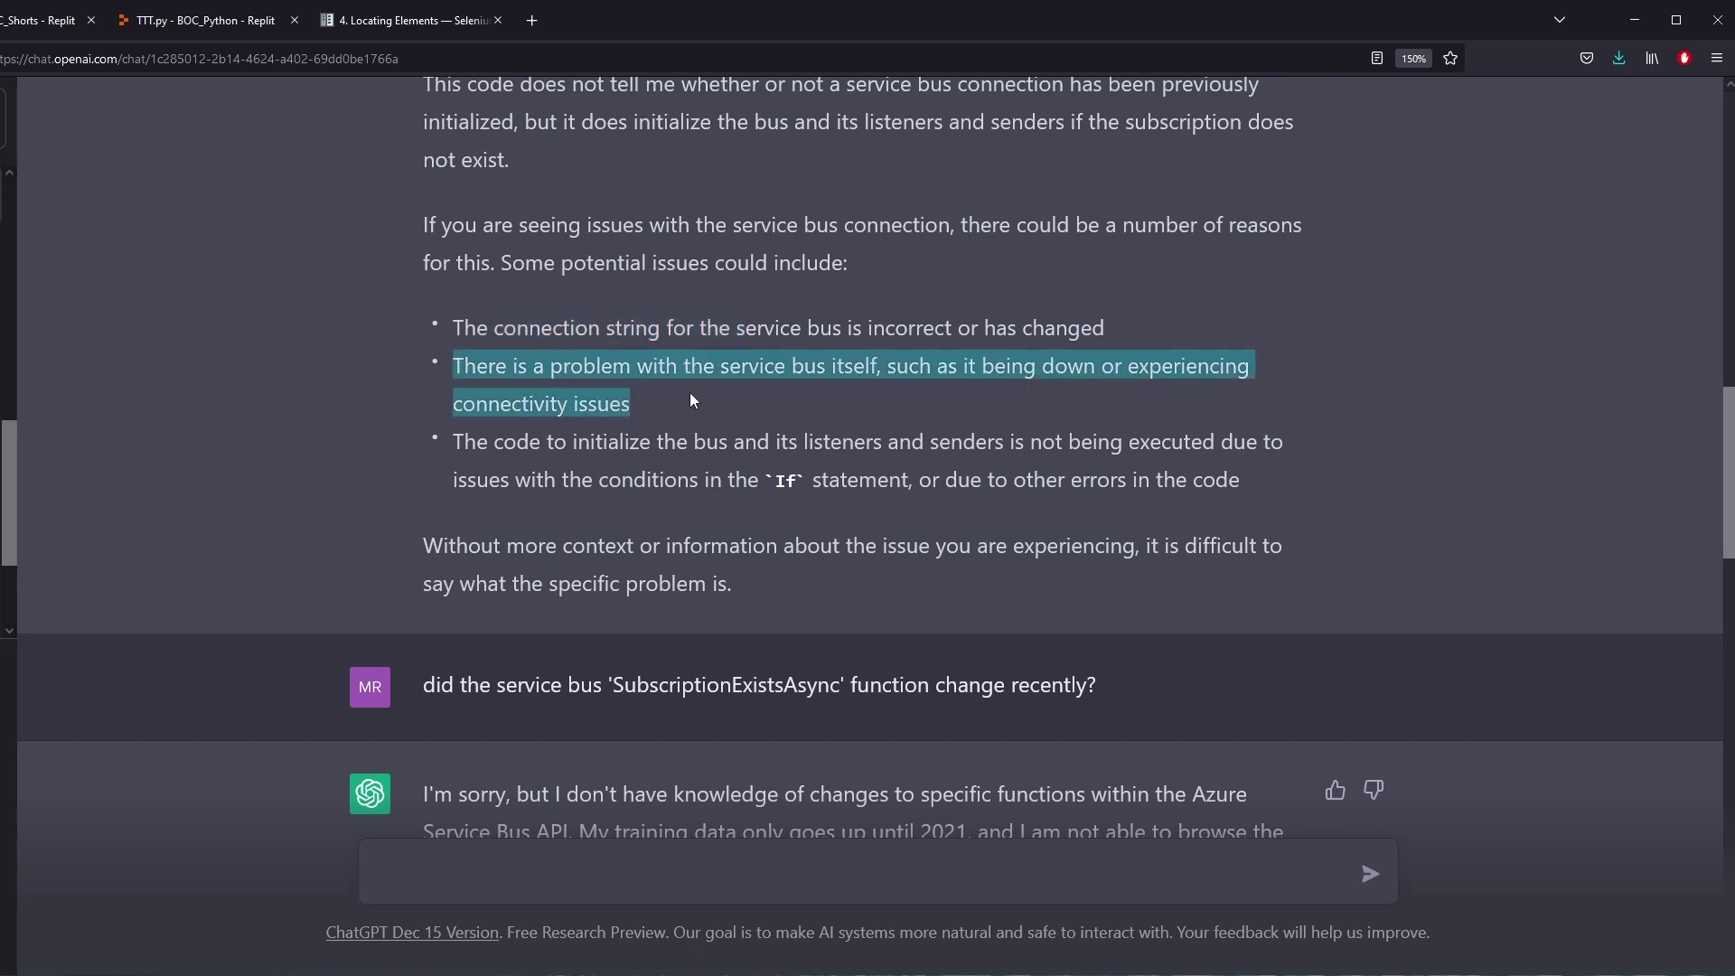
{"action": "left_click", "coordinate": [691, 400]}
{"action": "triple_click", "coordinate": [603, 432]}
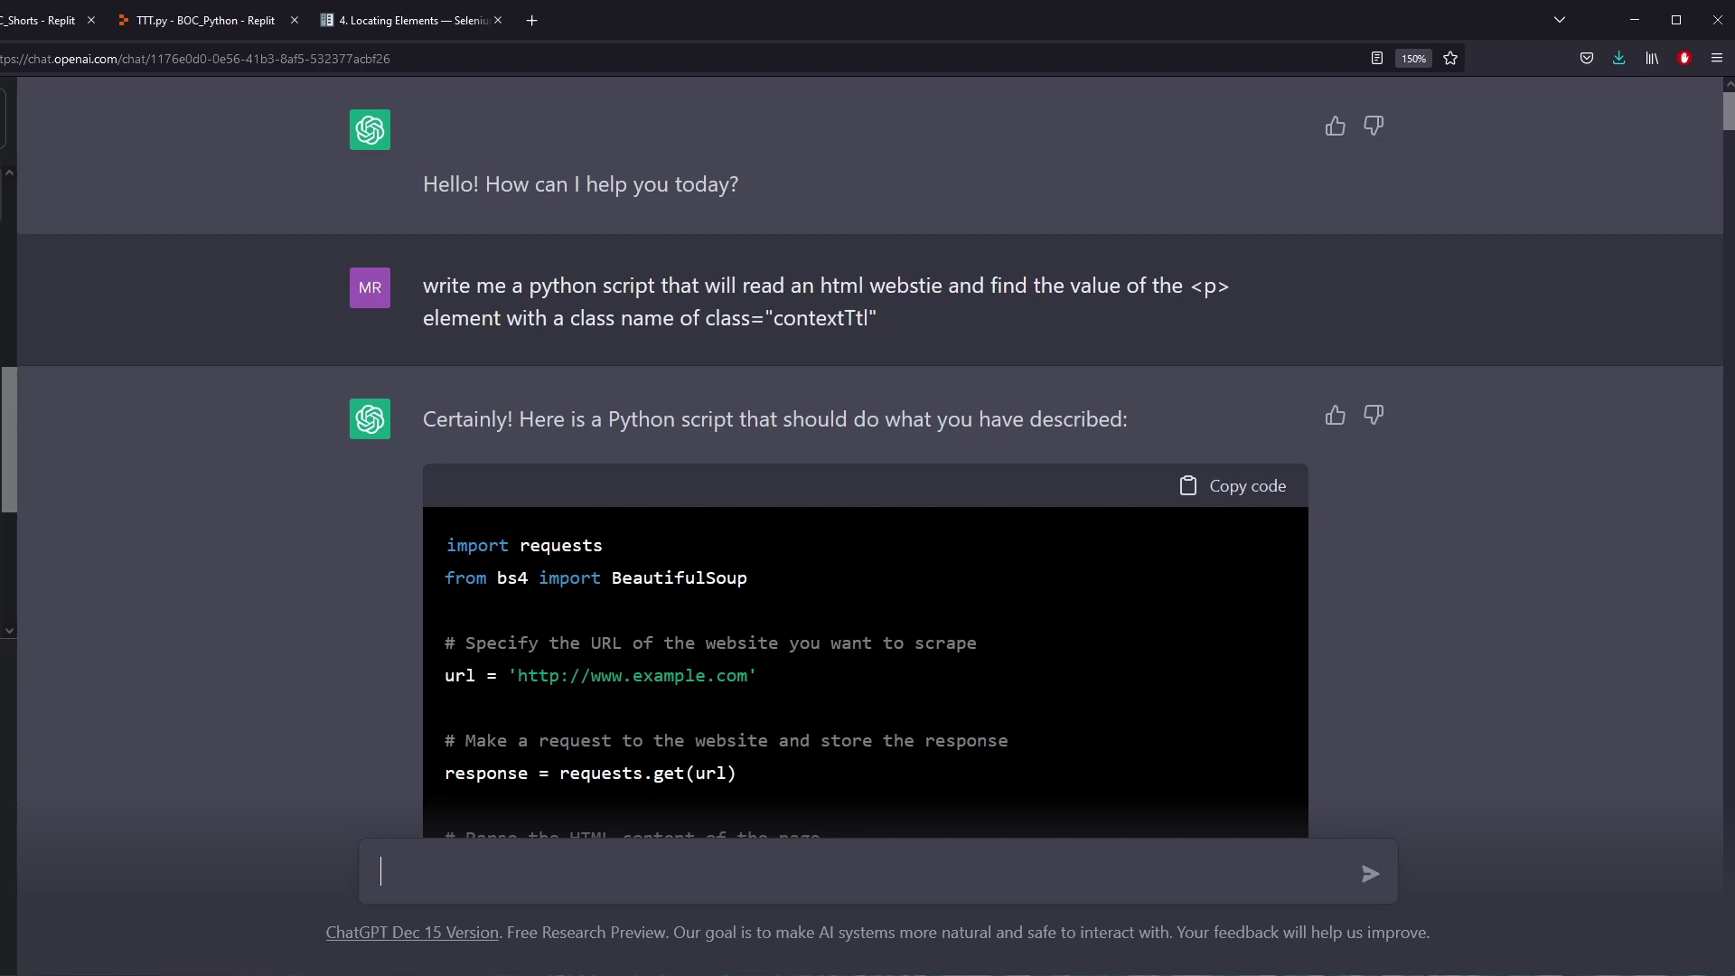
Select the requests/BeautifulSoup script code, then move down to the dynamic-loading follow-up
{"action": "scroll", "coordinate": [558, 541], "scroll_direction": "down", "scroll_amount": 2}
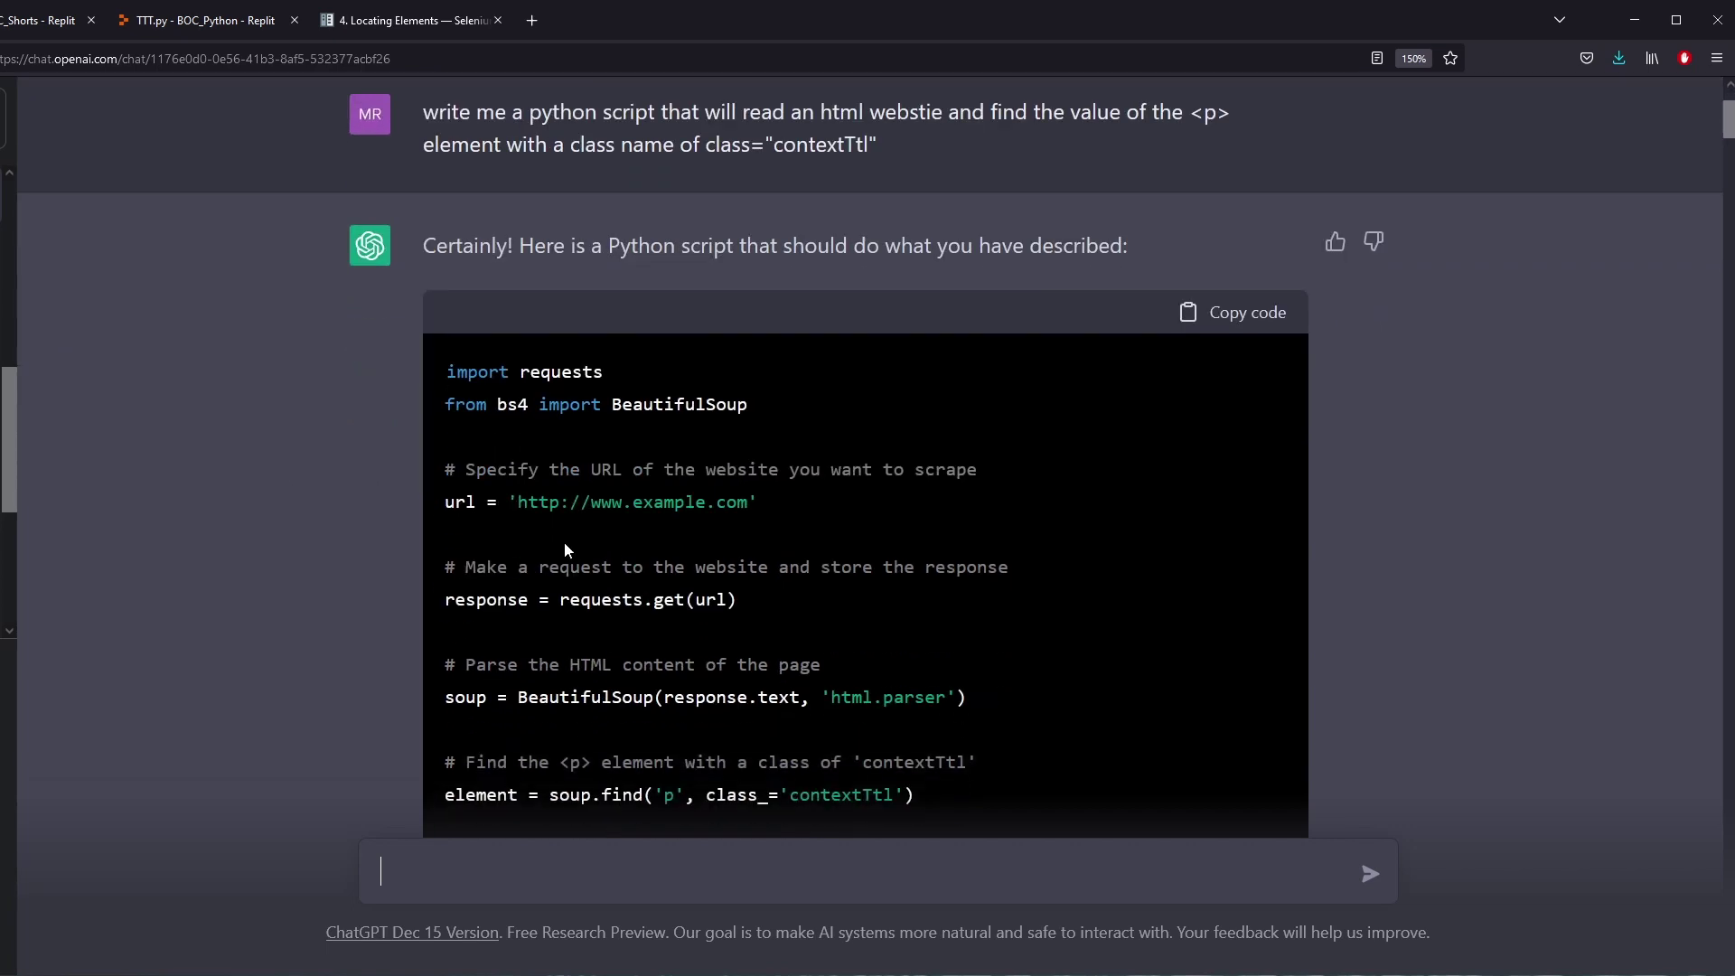
{"action": "left_click_drag", "start_coordinate": [446, 371], "coordinate": [806, 713]}
{"action": "scroll", "coordinate": [769, 542], "scroll_direction": "down", "scroll_amount": 2}
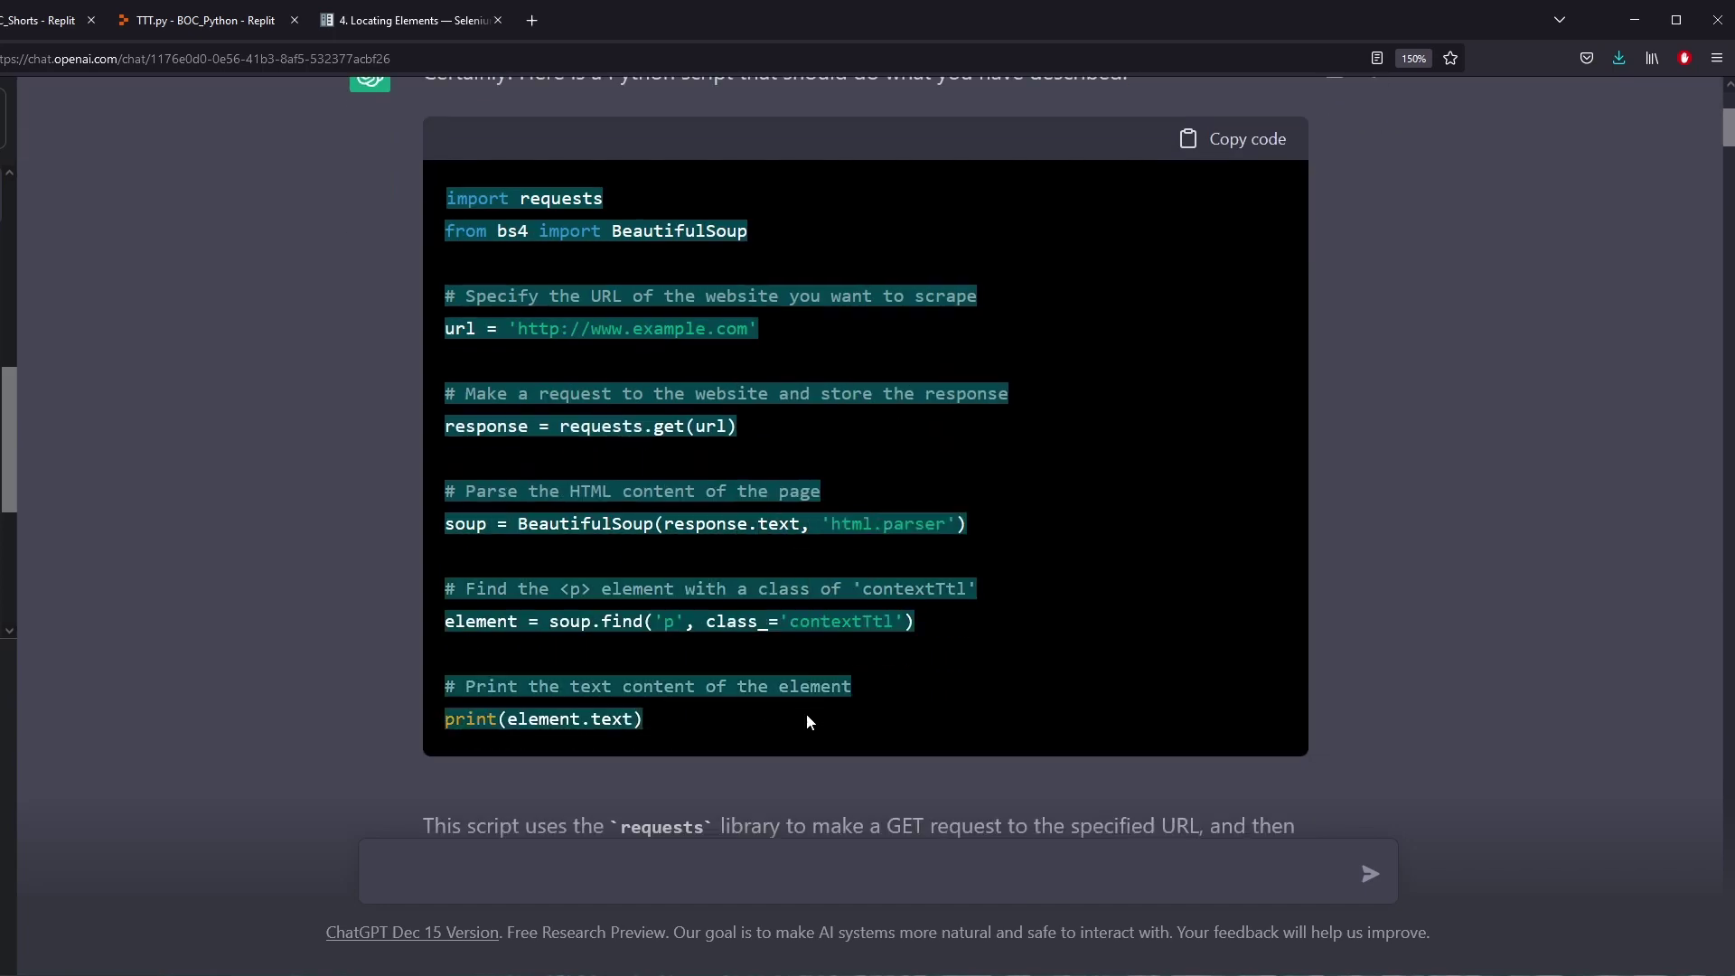
{"action": "left_click", "coordinate": [870, 671]}
{"action": "left_click_drag", "start_coordinate": [1728, 144], "coordinate": [1730, 354]}
Highlight the dynamic-loading message, the Selenium script and its find_element_by_css_selector call
{"action": "triple_click", "coordinate": [676, 148]}
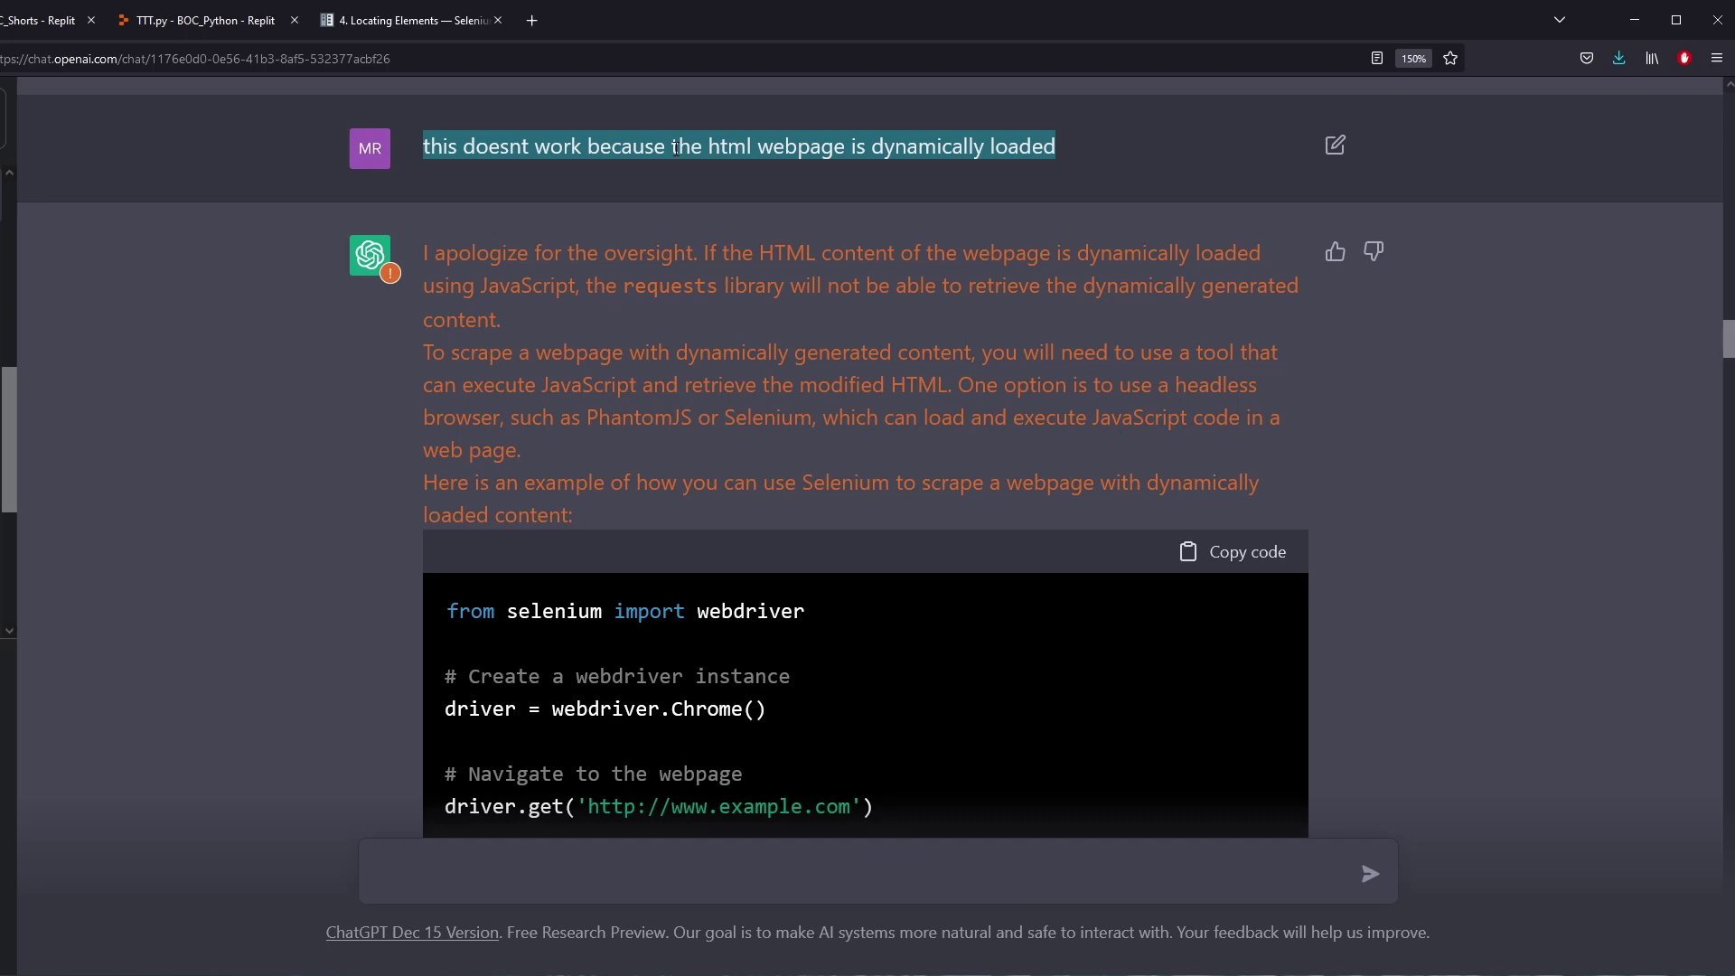
{"action": "scroll", "coordinate": [683, 193], "scroll_direction": "down", "scroll_amount": 5}
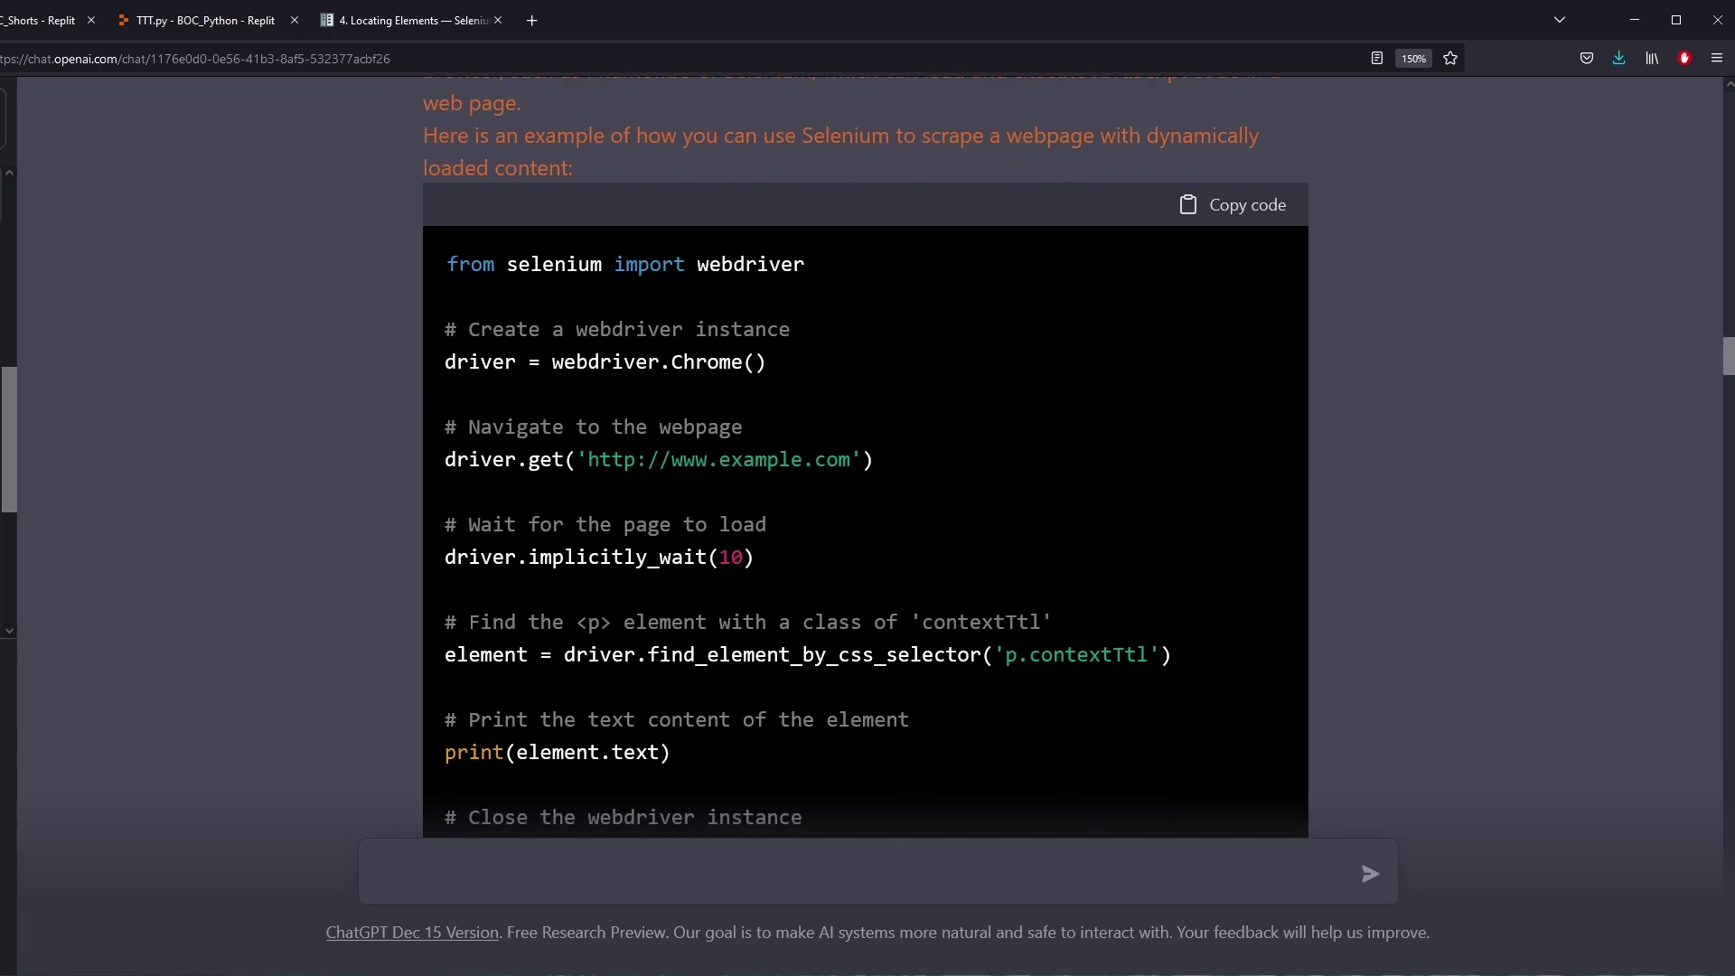
{"action": "left_click_drag", "start_coordinate": [447, 264], "coordinate": [741, 676]}
{"action": "scroll", "coordinate": [647, 331], "scroll_direction": "down", "scroll_amount": 3}
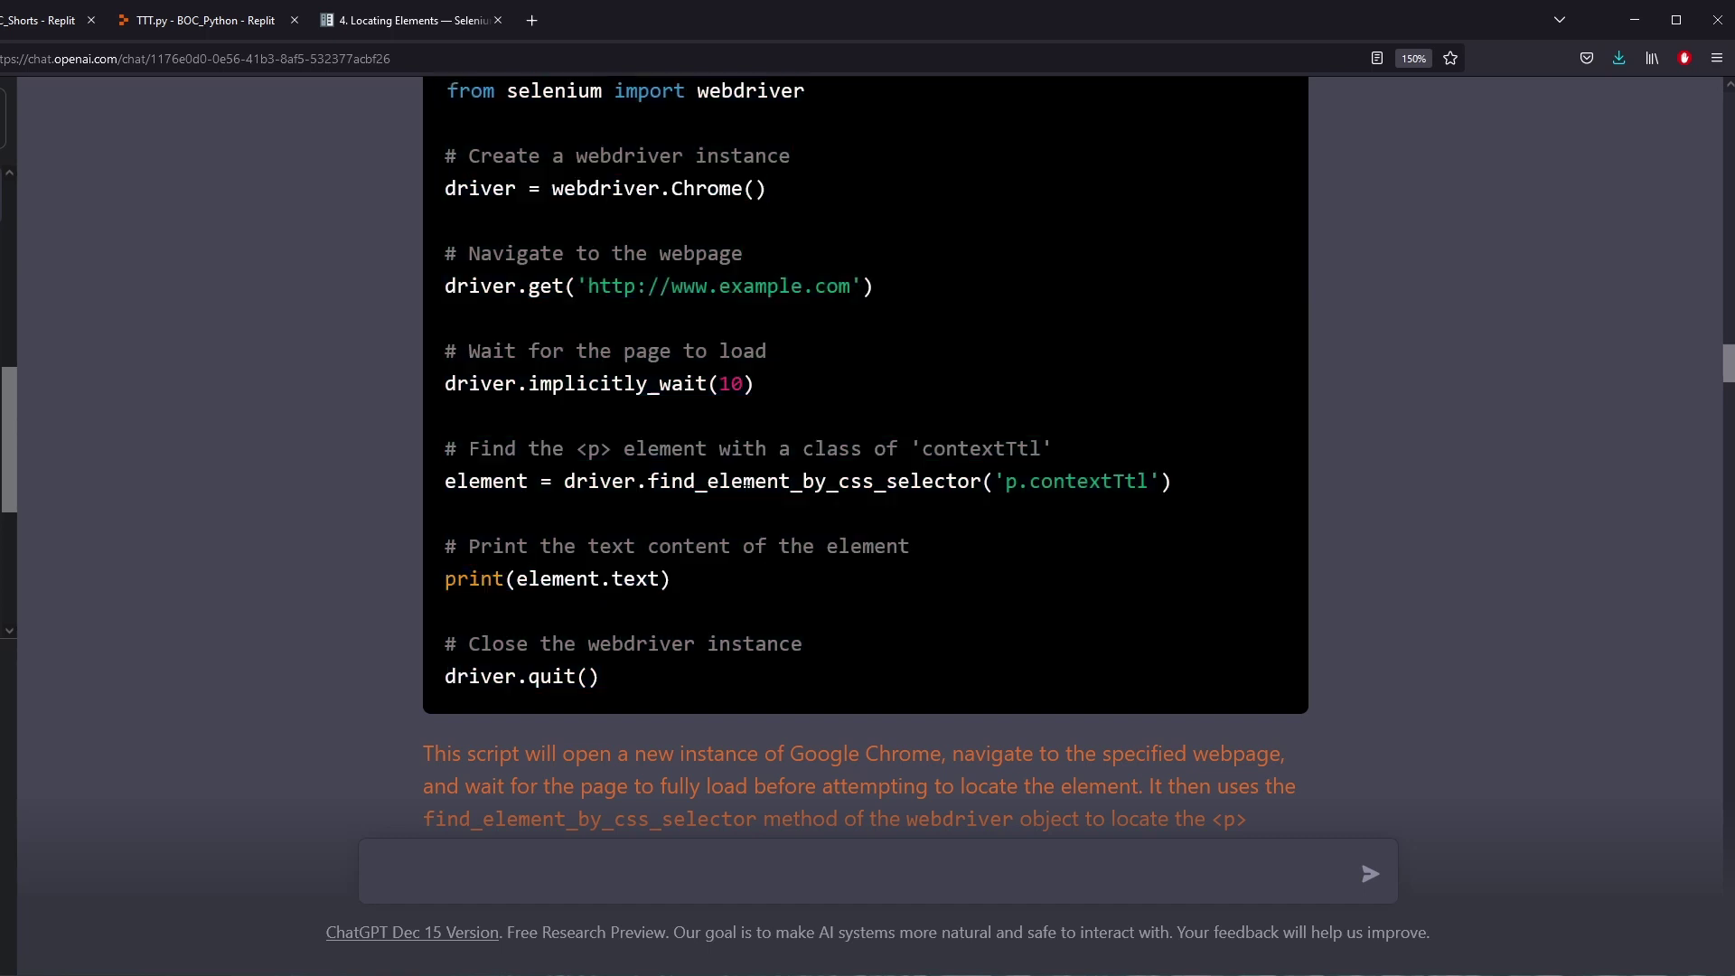
{"action": "double_click", "coordinate": [782, 492]}
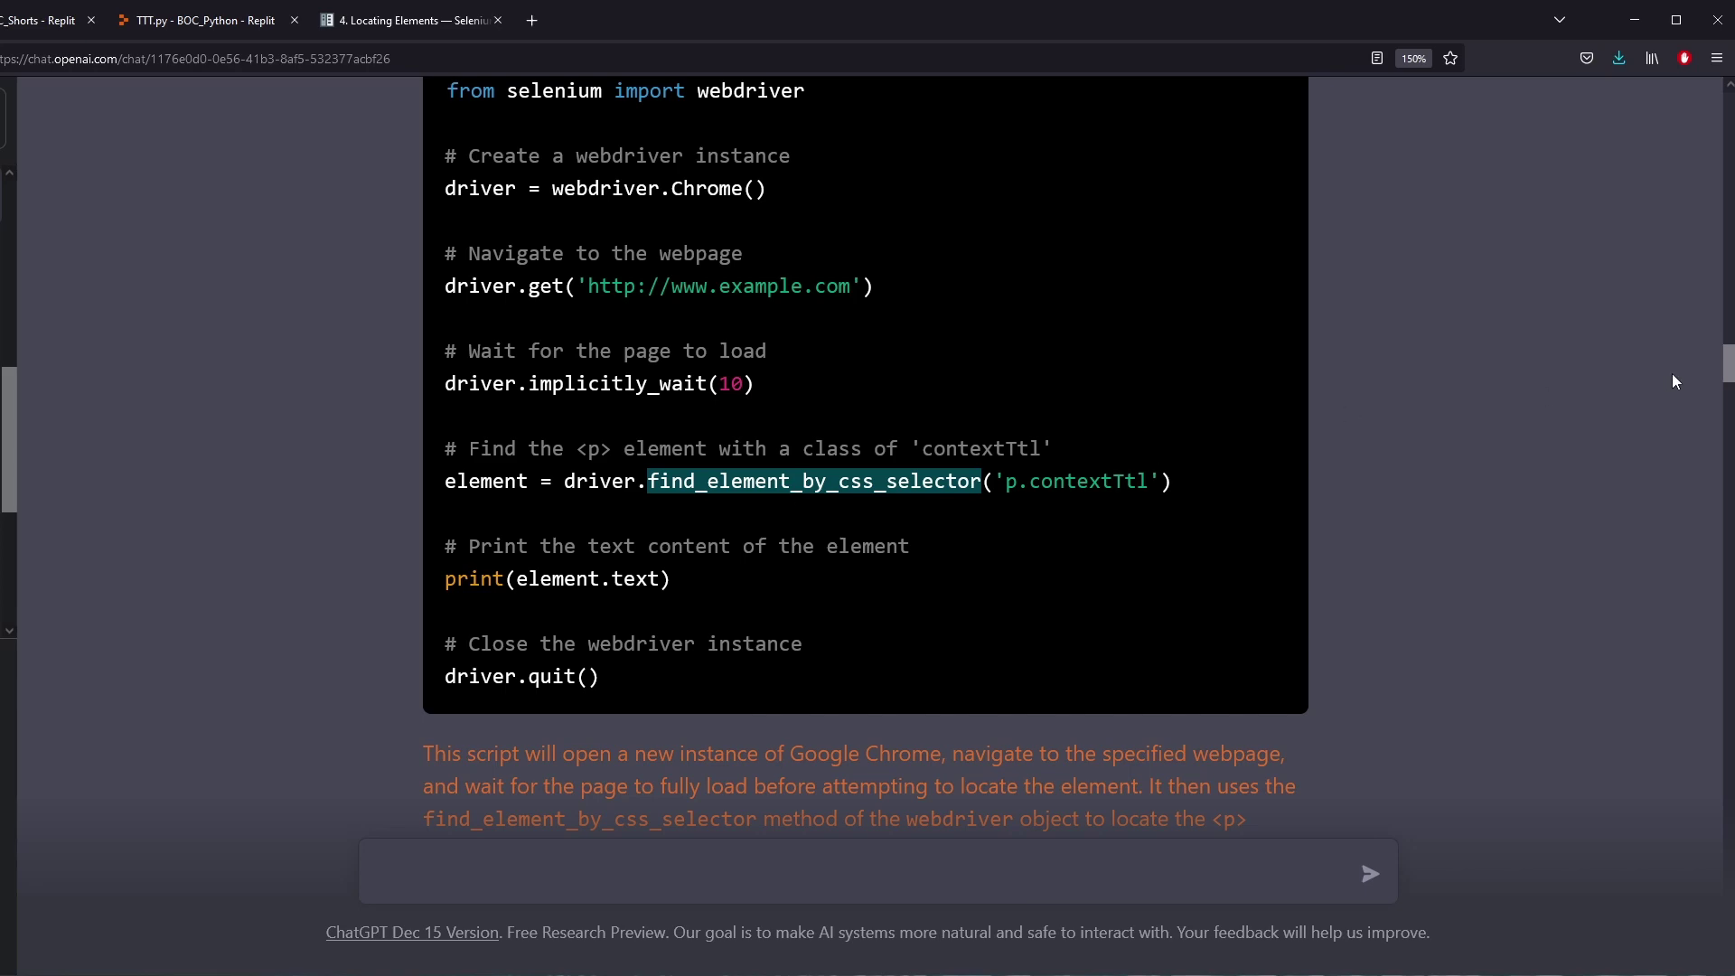
{"action": "left_click_drag", "start_coordinate": [1730, 368], "coordinate": [1729, 457]}
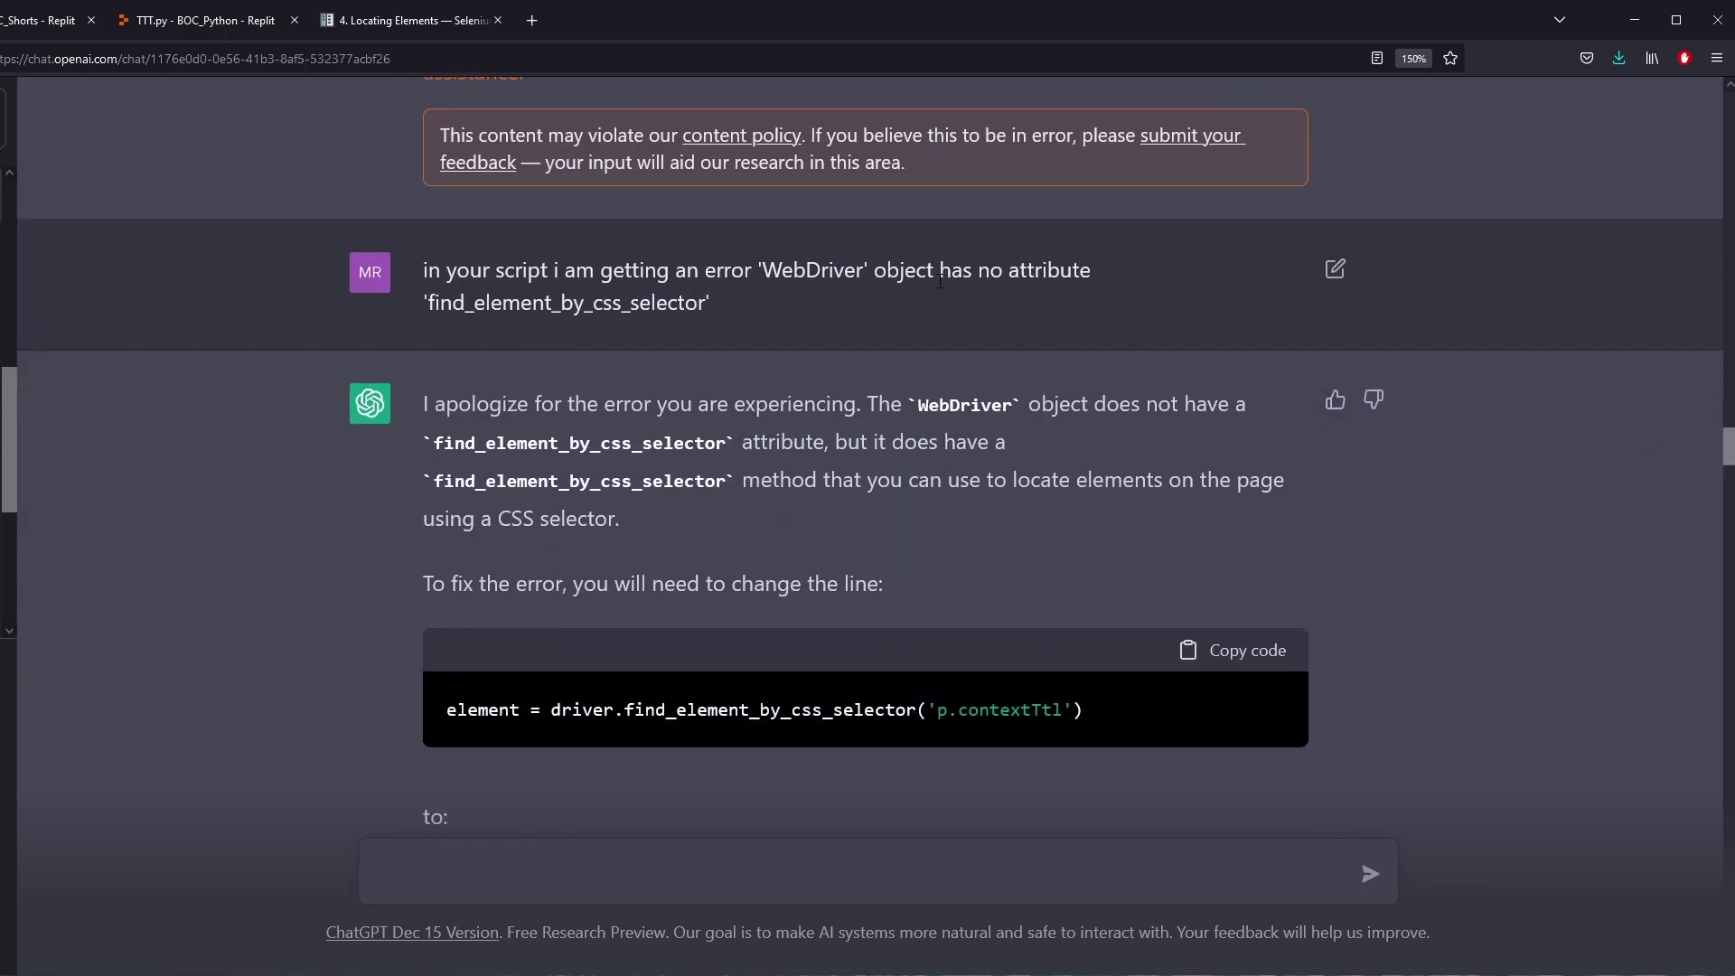
{"action": "double_click", "coordinate": [1047, 271]}
{"action": "double_click", "coordinate": [578, 303]}
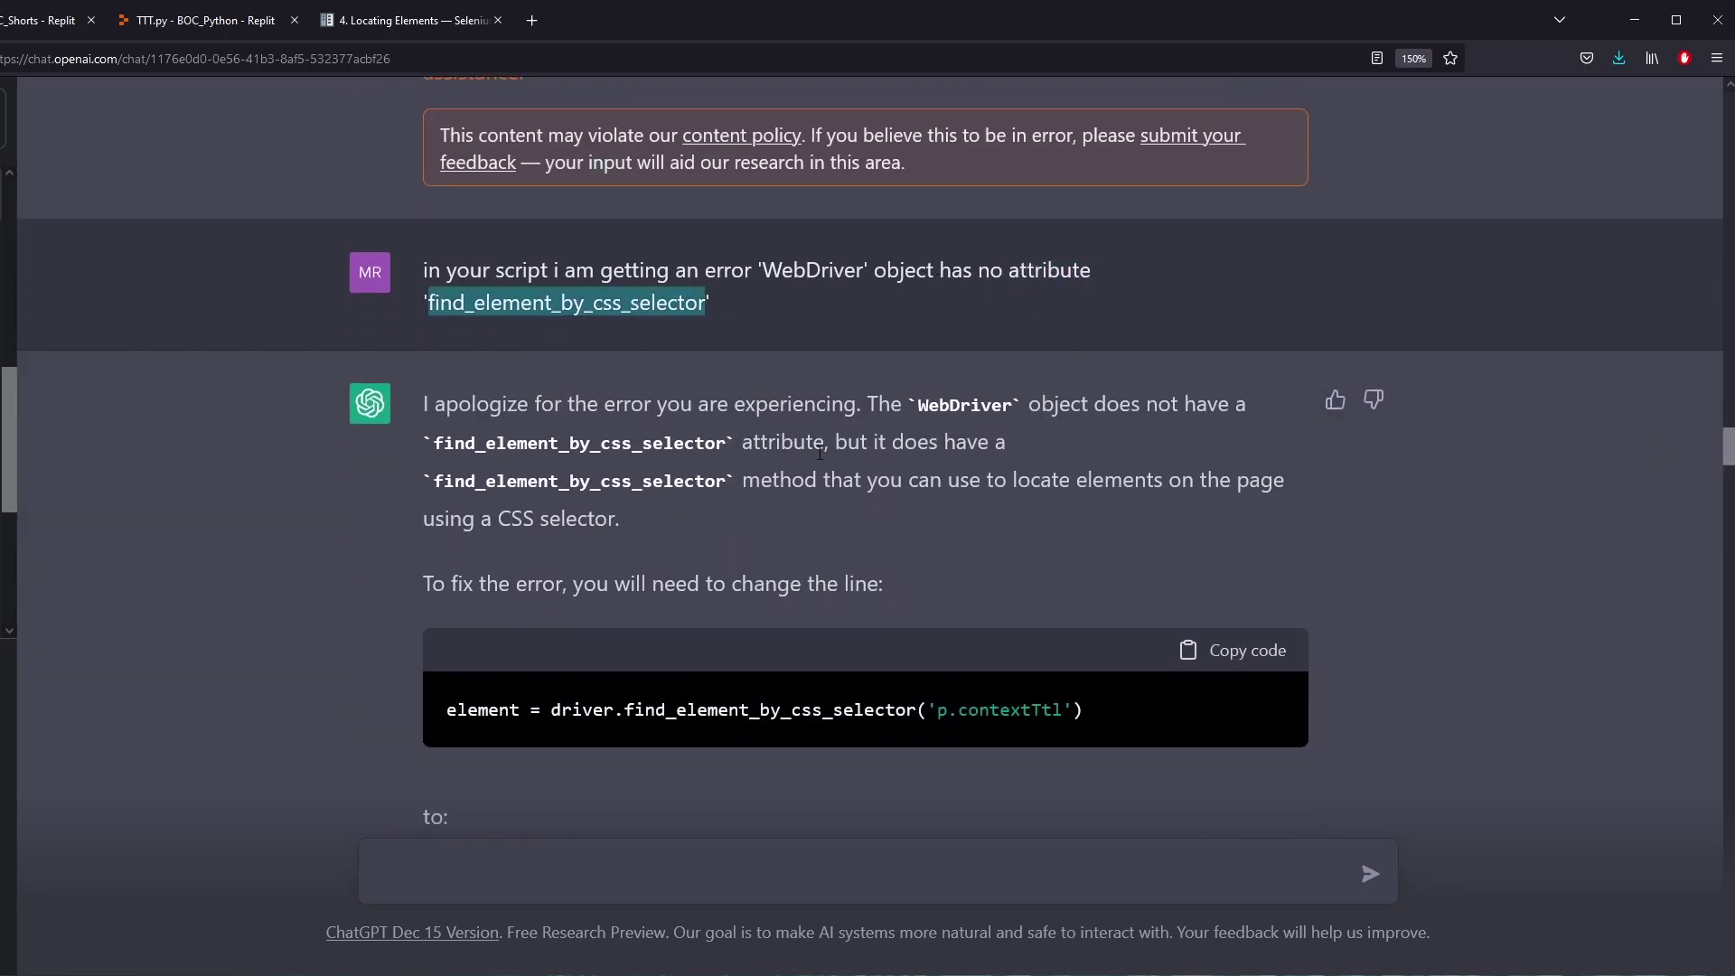
{"action": "scroll", "coordinate": [759, 463], "scroll_direction": "down", "scroll_amount": 2}
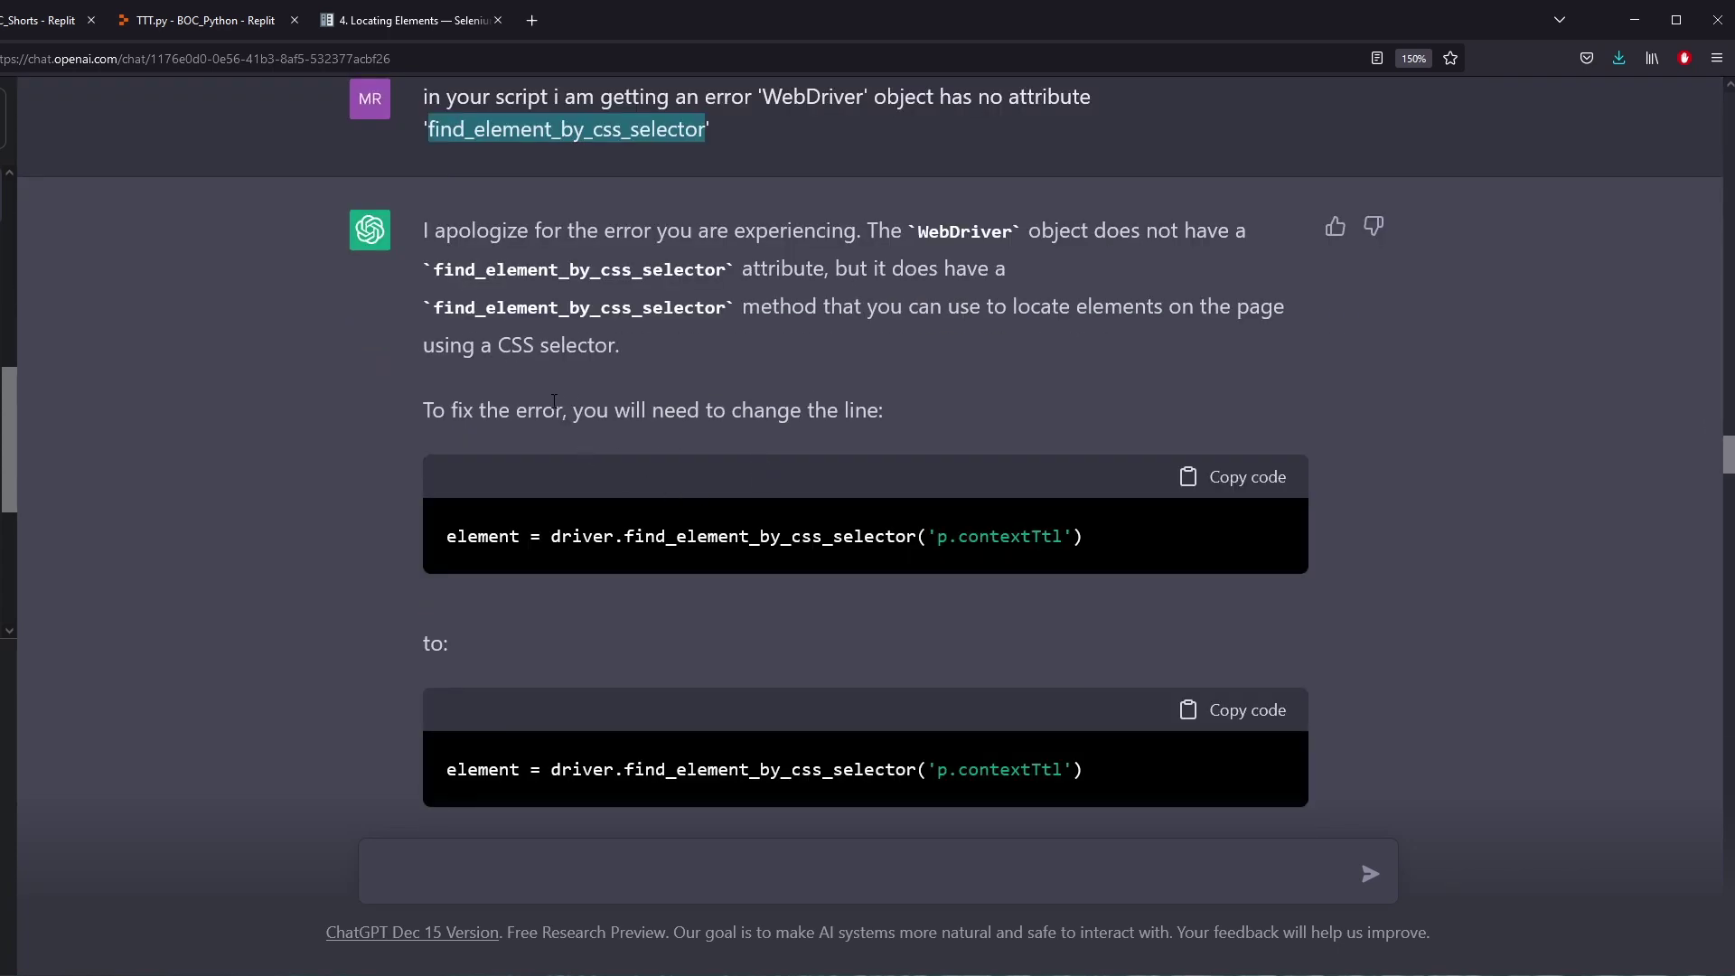
{"action": "left_click_drag", "start_coordinate": [516, 410], "coordinate": [854, 410]}
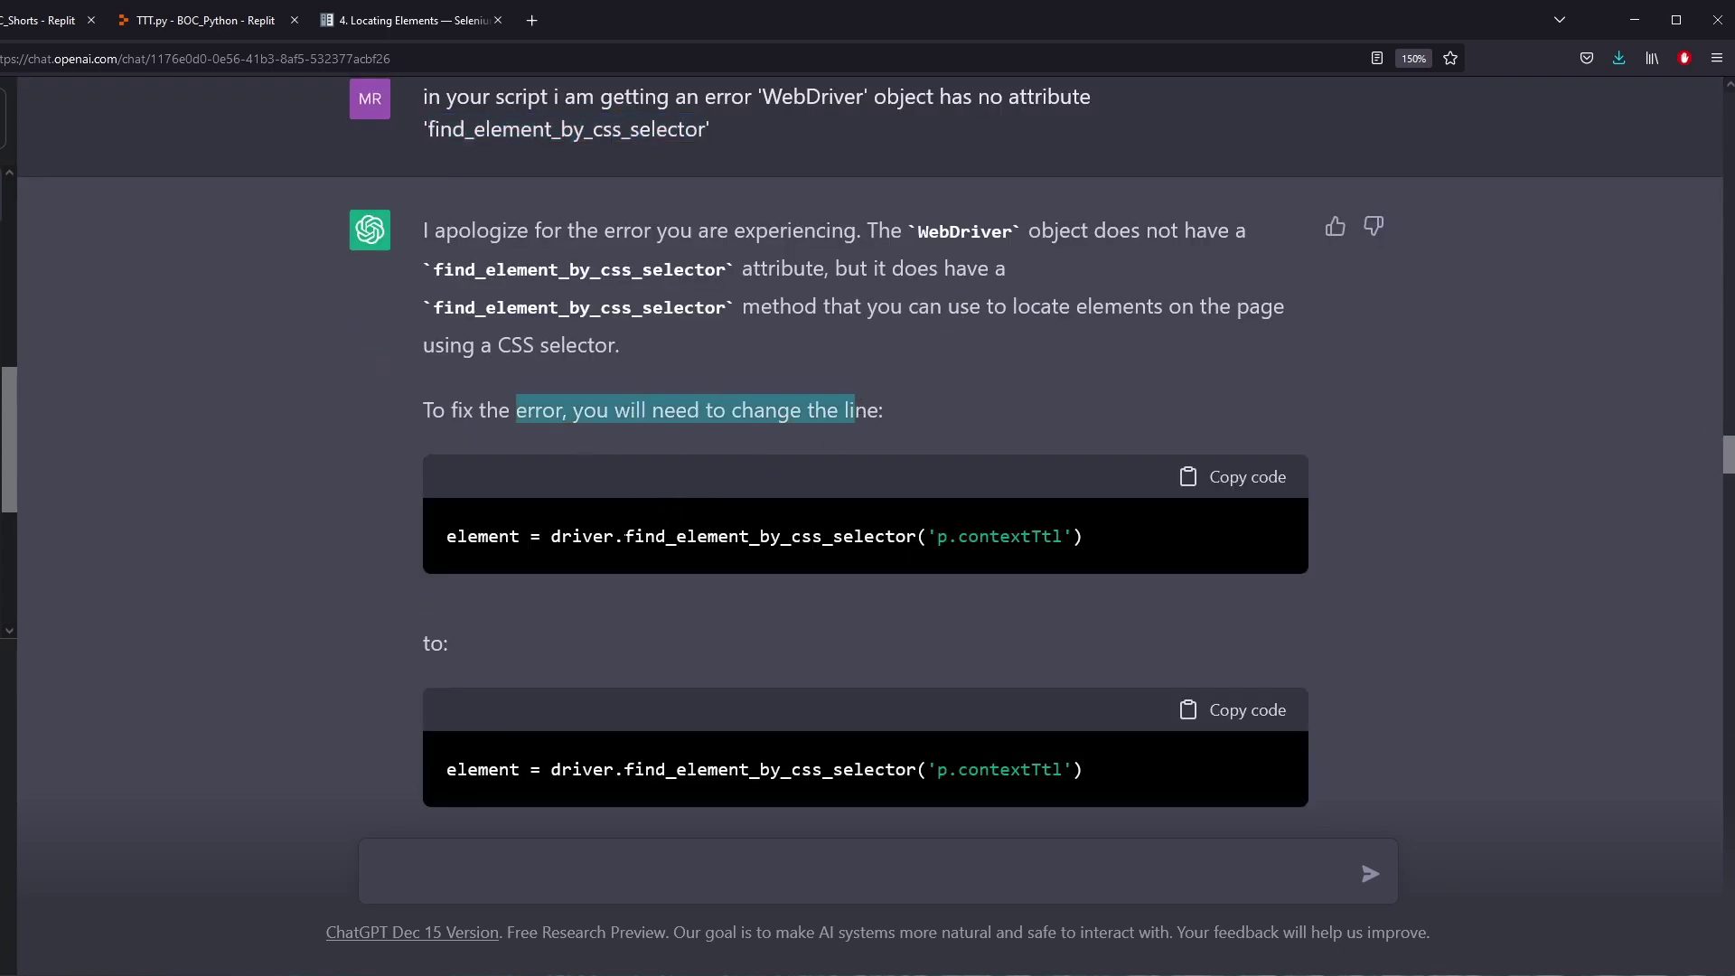
{"action": "double_click", "coordinate": [625, 536]}
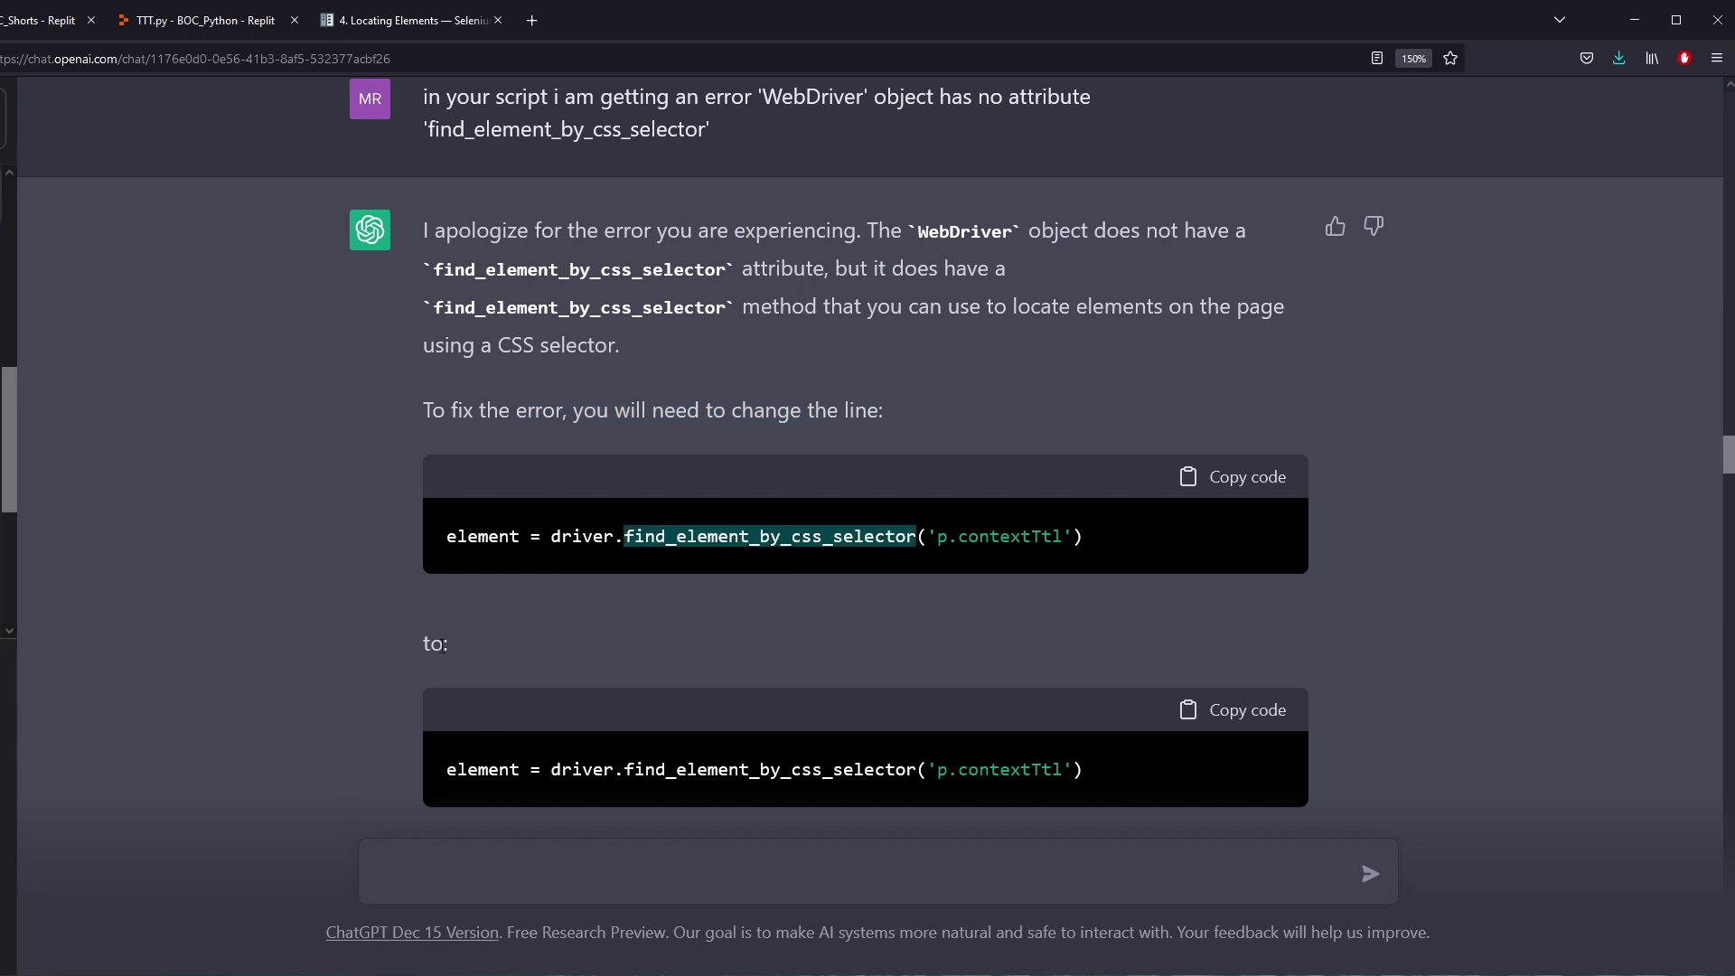
{"action": "double_click", "coordinate": [744, 769]}
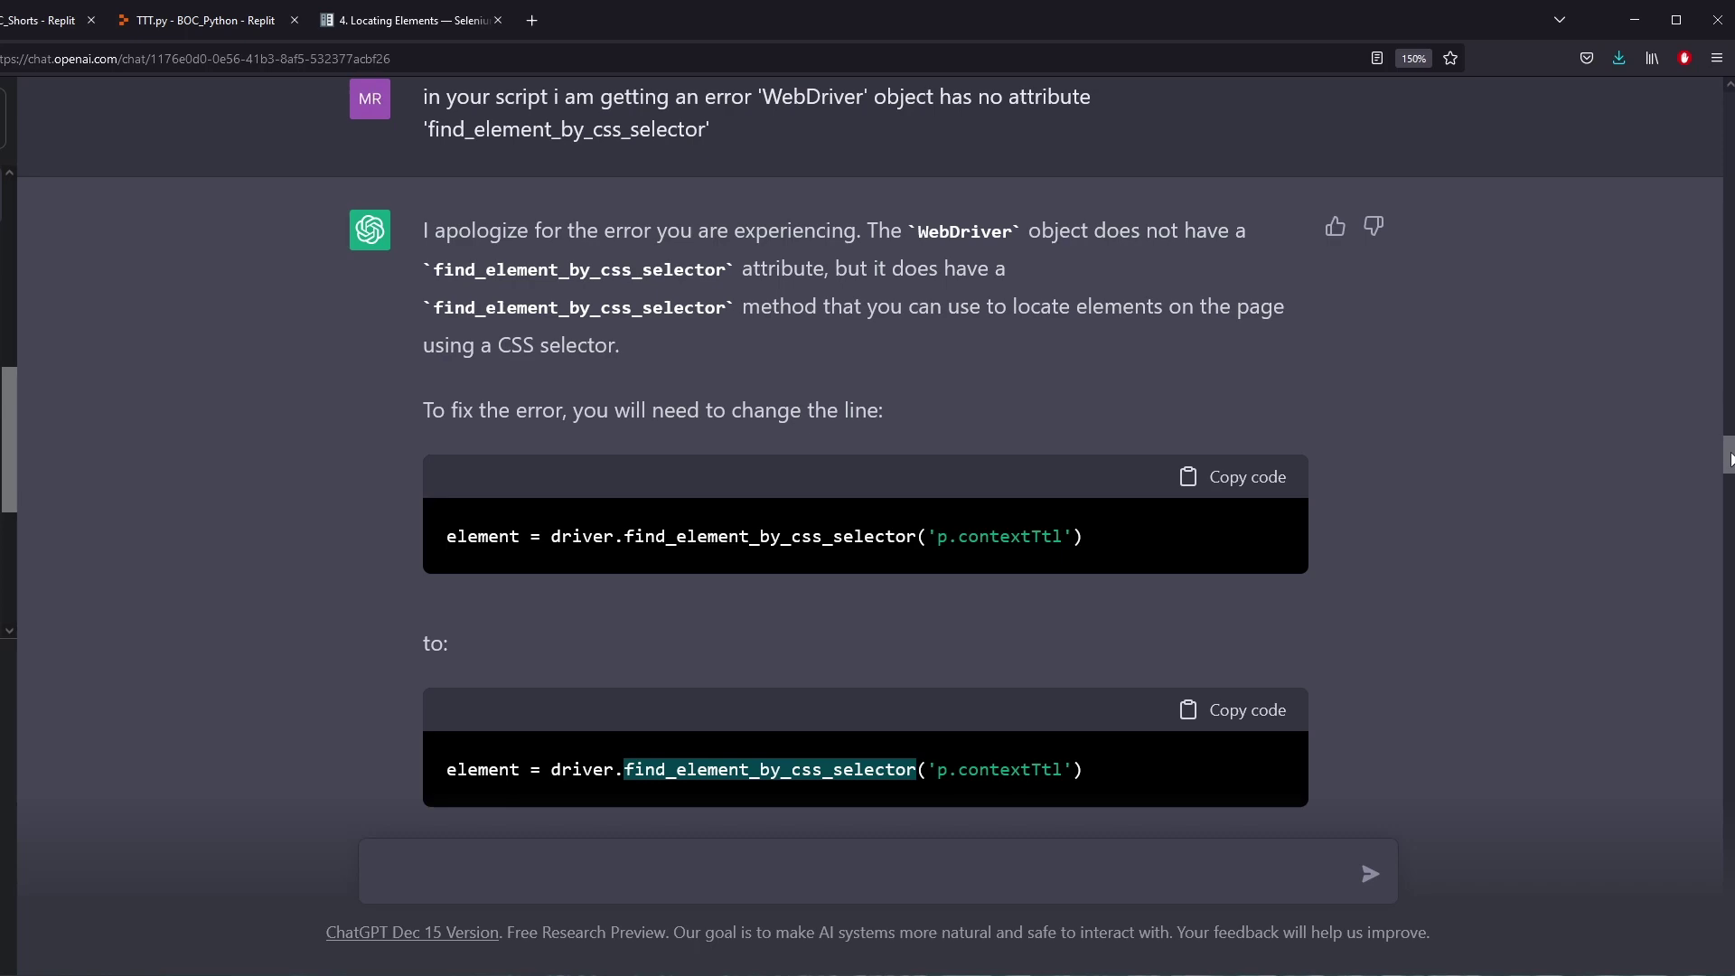
{"action": "scroll", "coordinate": [1728, 459], "scroll_direction": "down", "scroll_amount": 10}
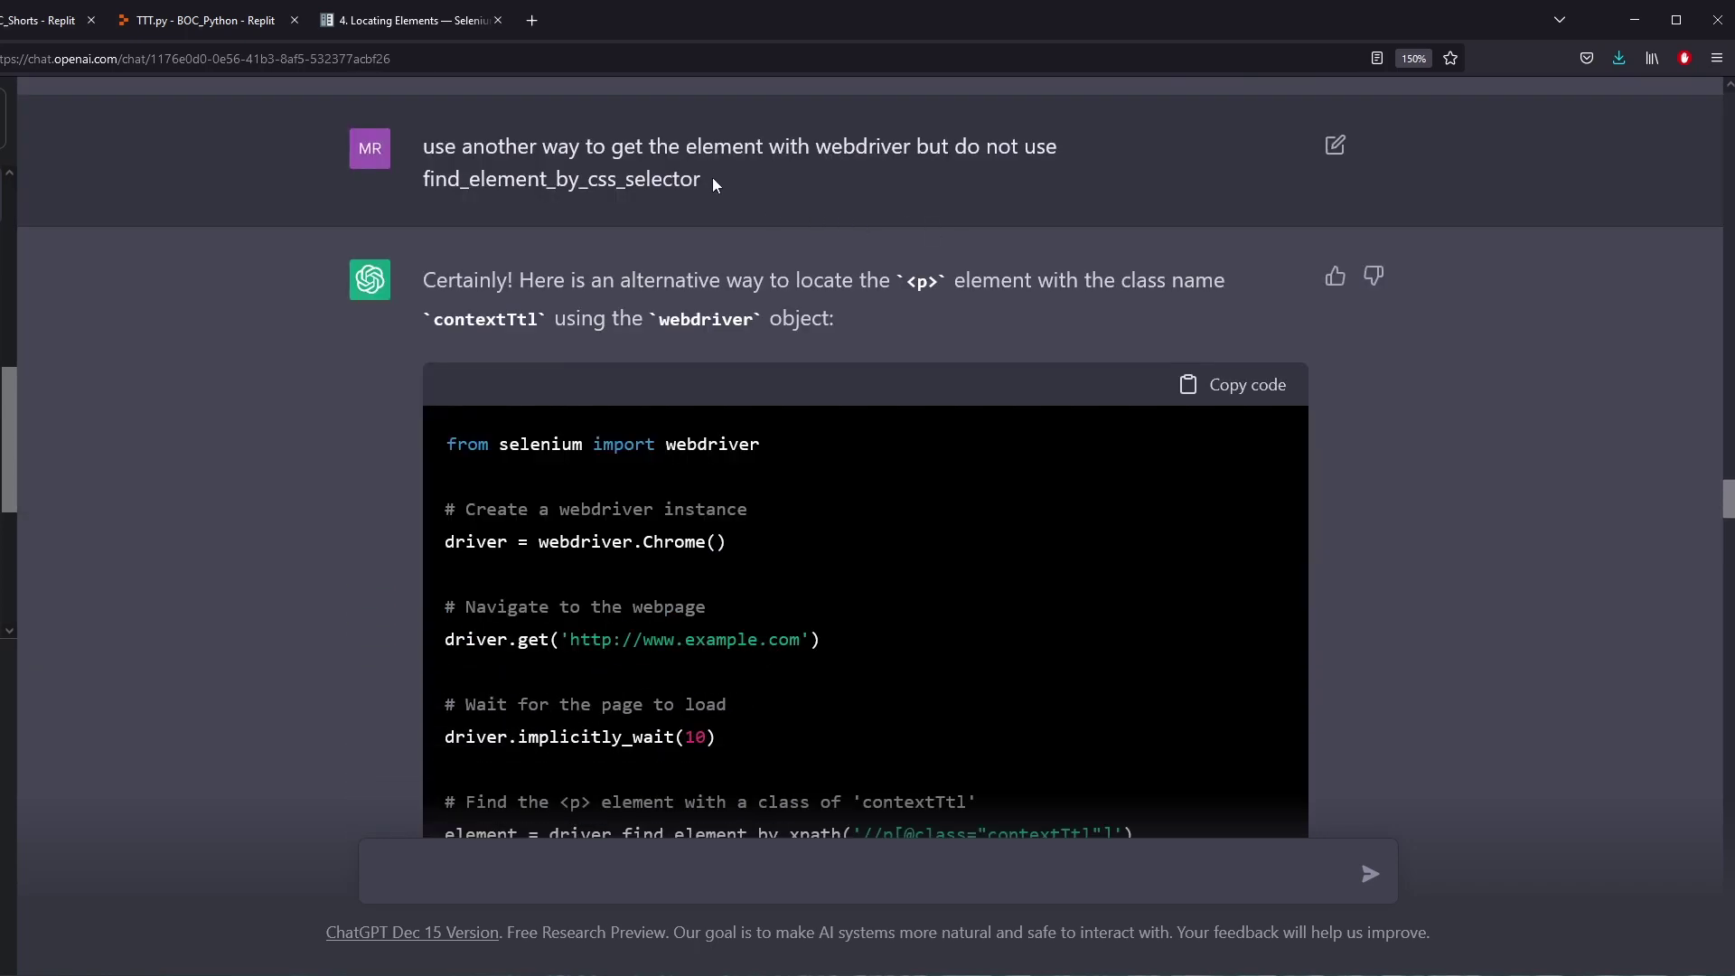
{"action": "double_click", "coordinate": [725, 147]}
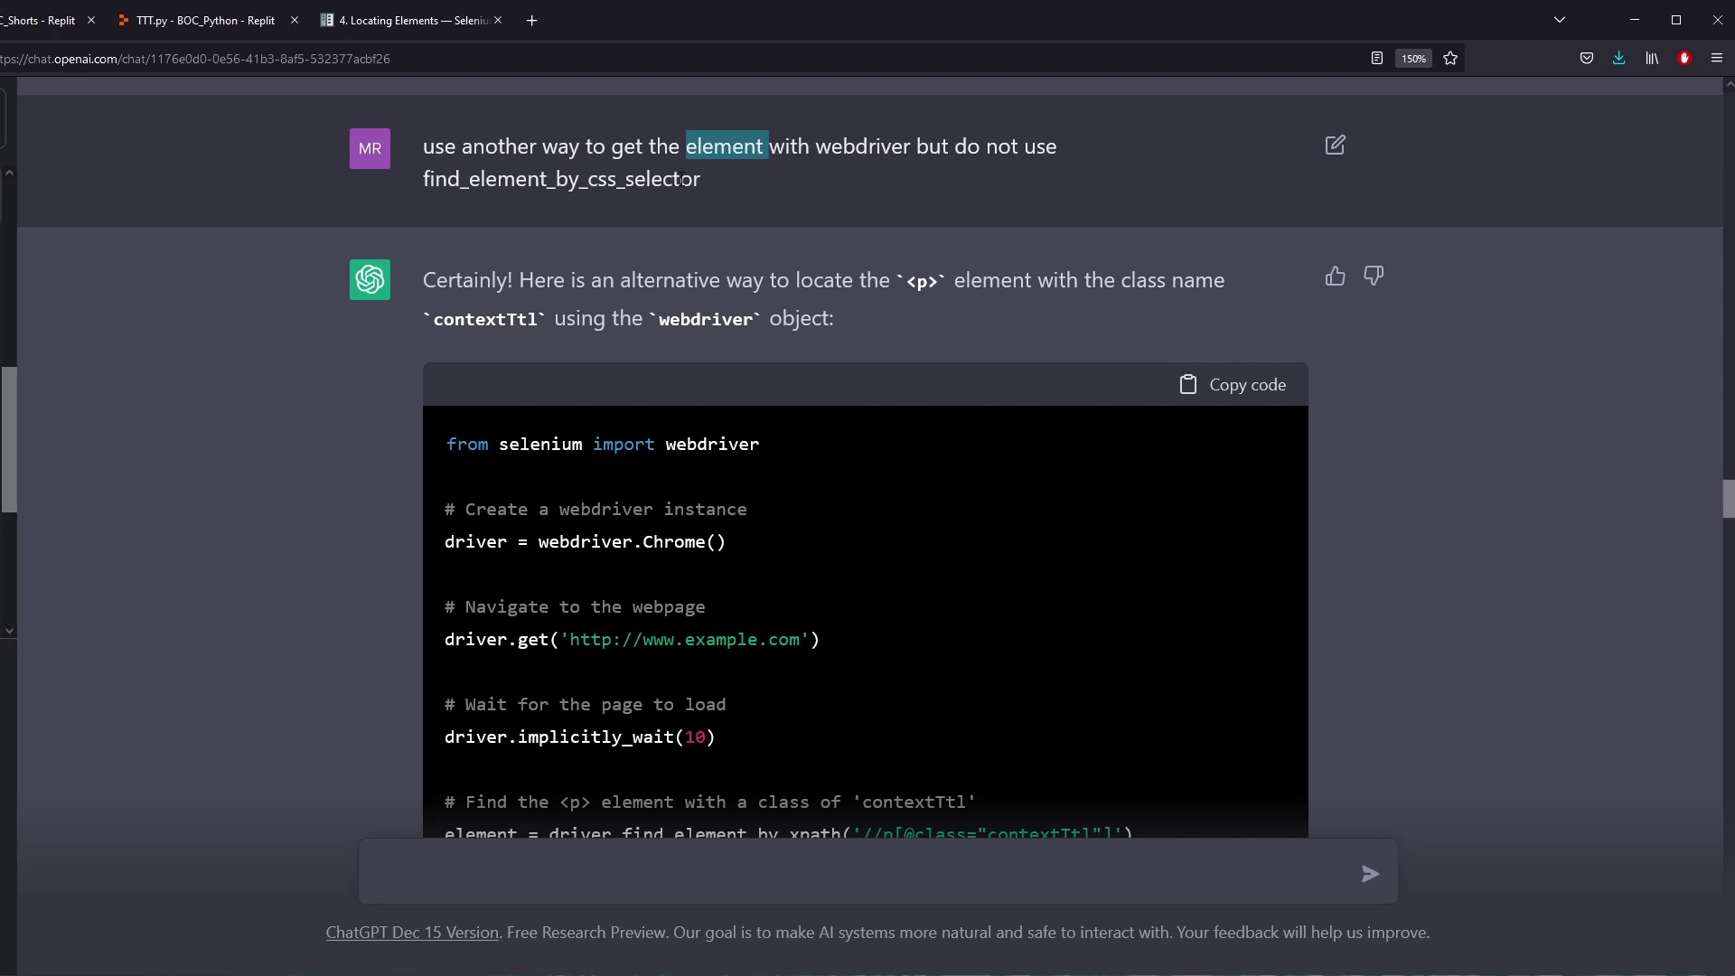
{"action": "double_click", "coordinate": [641, 181]}
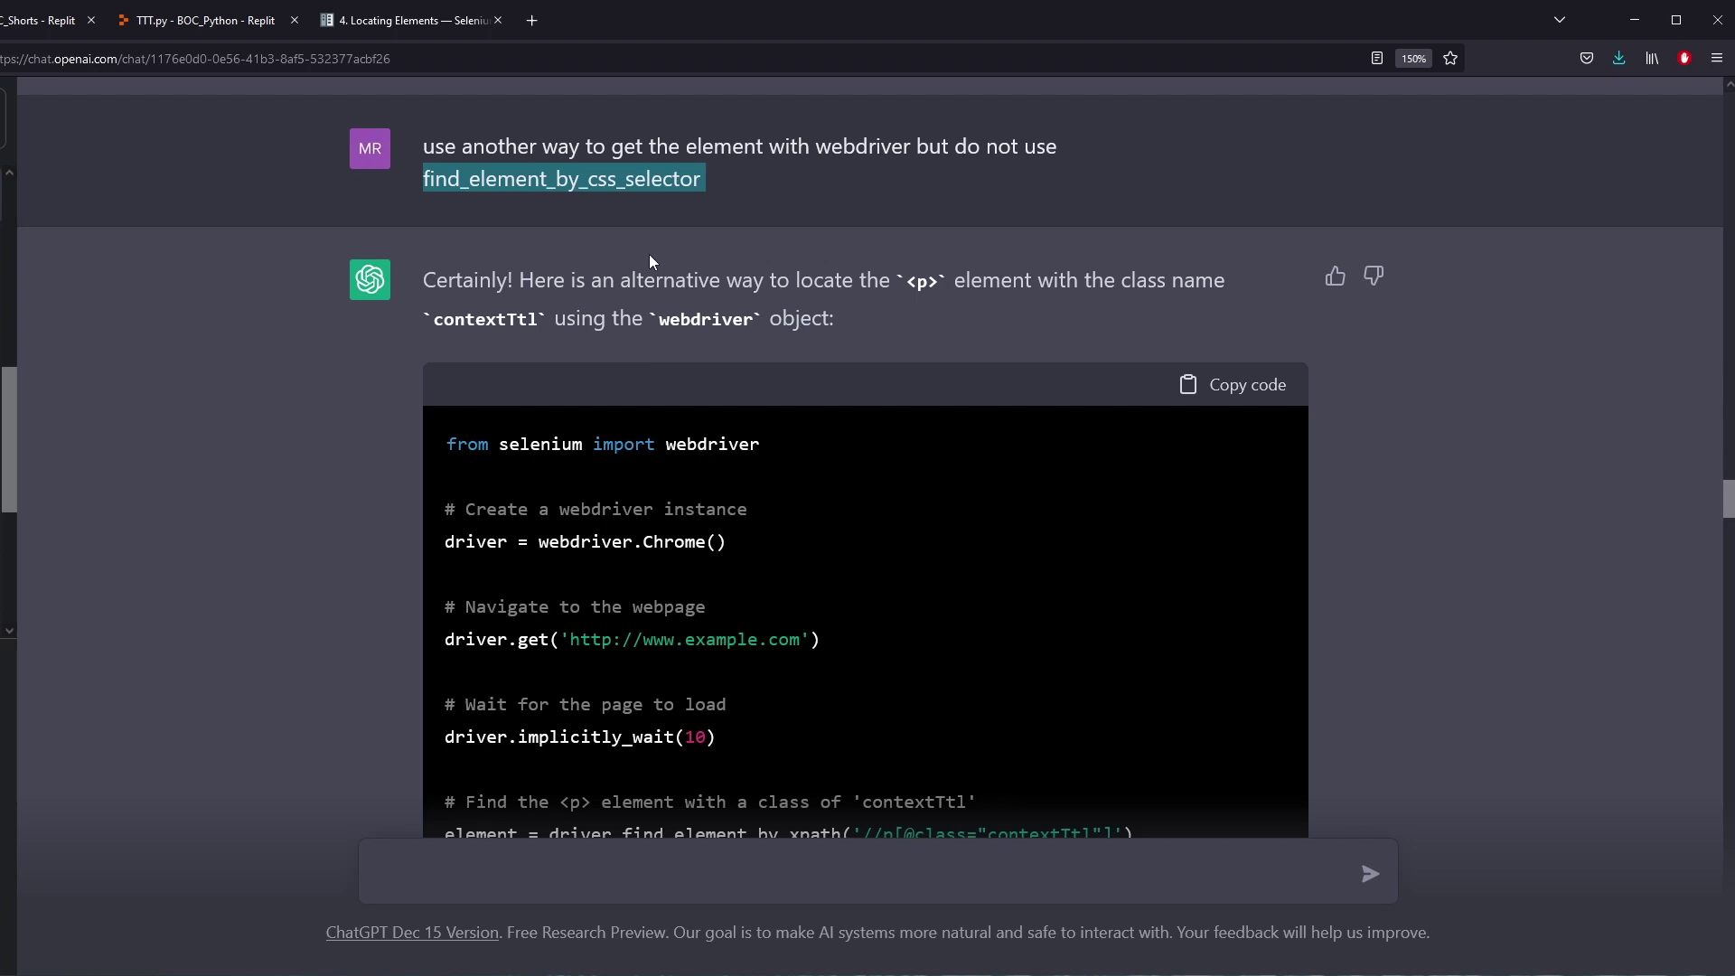
{"action": "scroll", "coordinate": [658, 280], "scroll_direction": "down", "scroll_amount": 2}
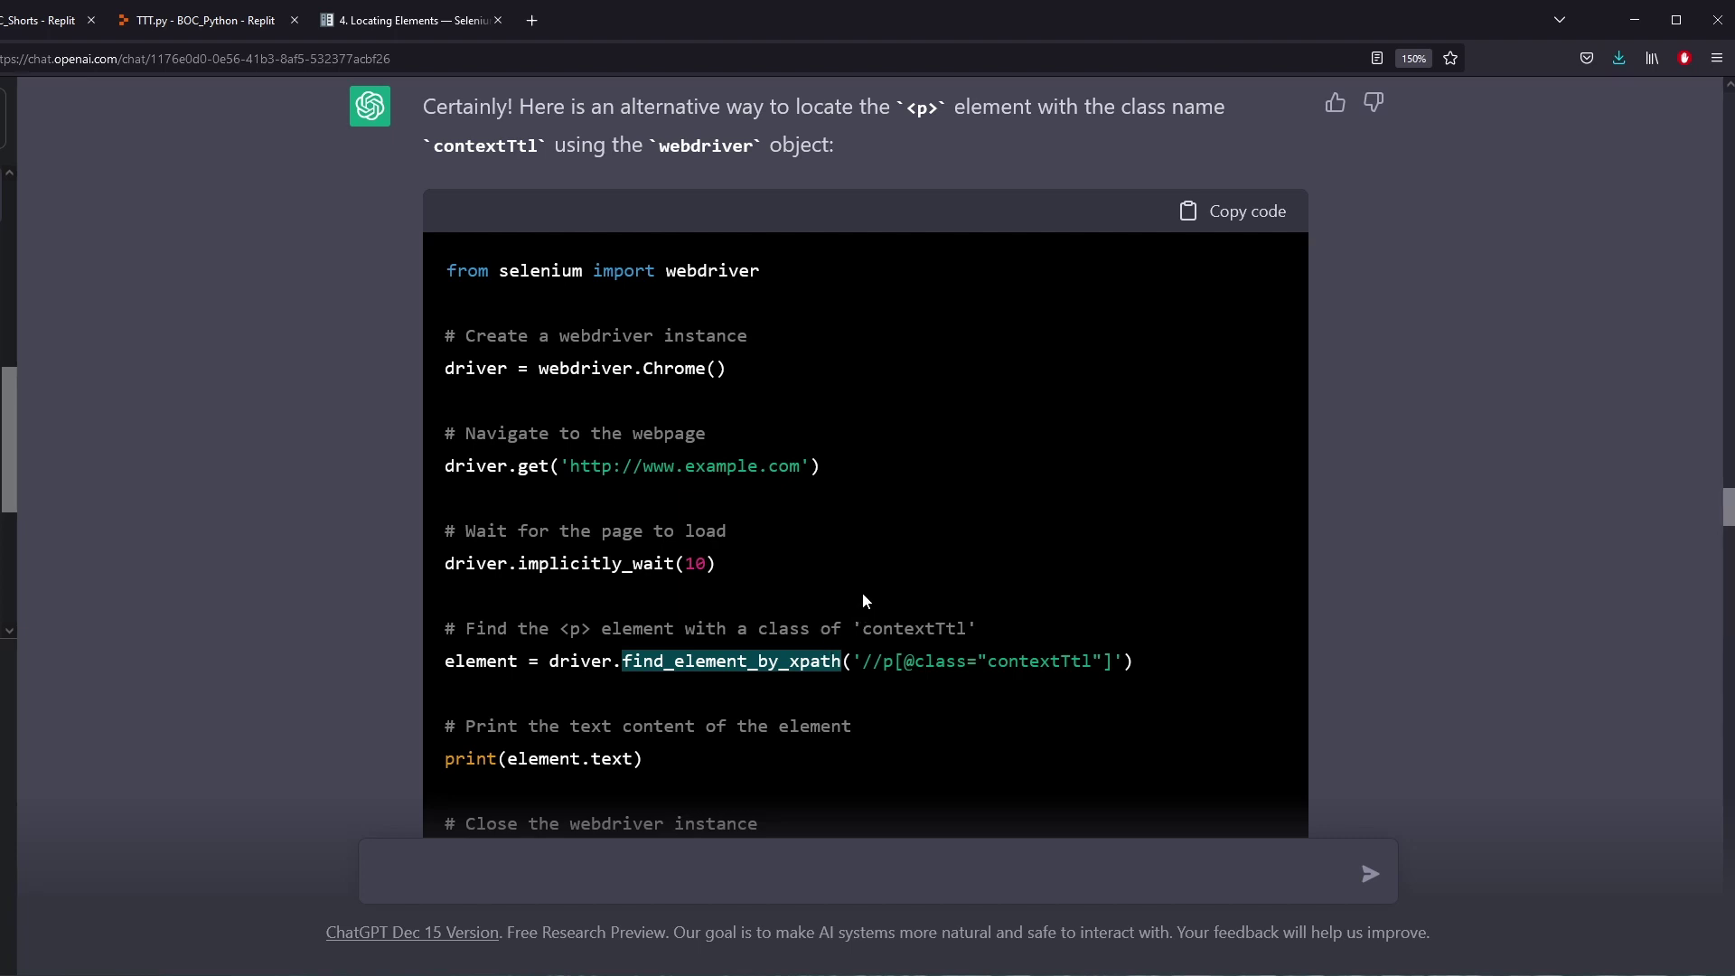
{"action": "scroll", "coordinate": [1601, 542], "scroll_direction": "down", "scroll_amount": 2}
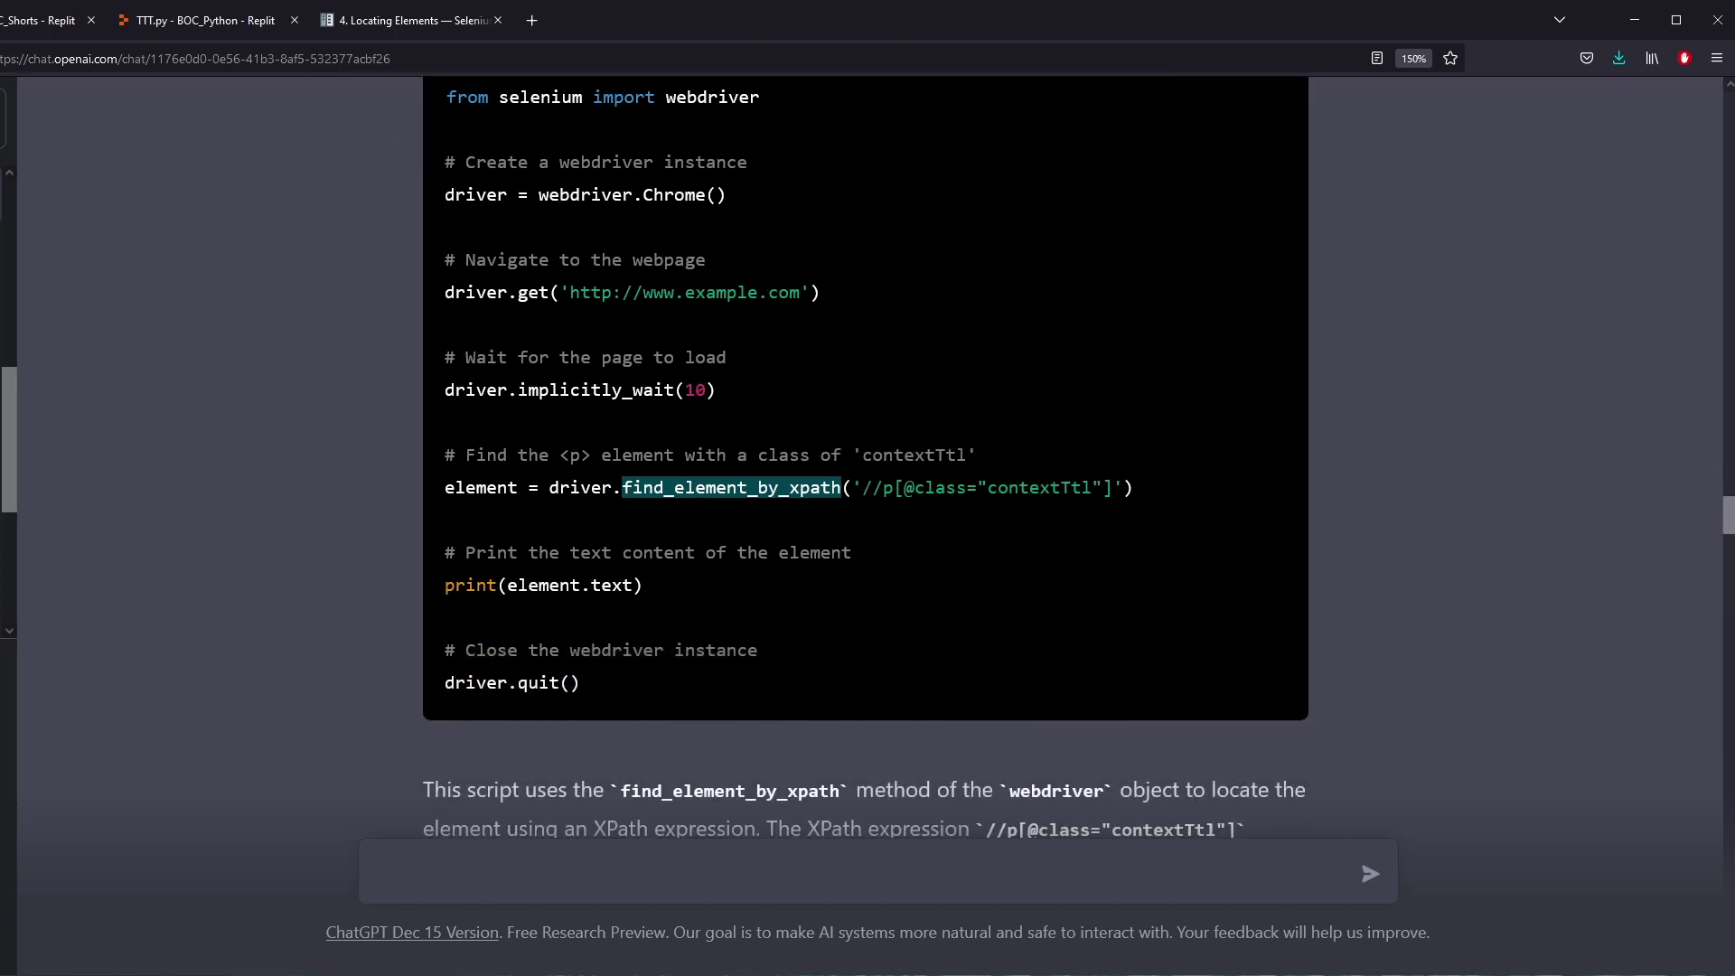
{"action": "left_click_drag", "start_coordinate": [1728, 516], "coordinate": [1729, 628]}
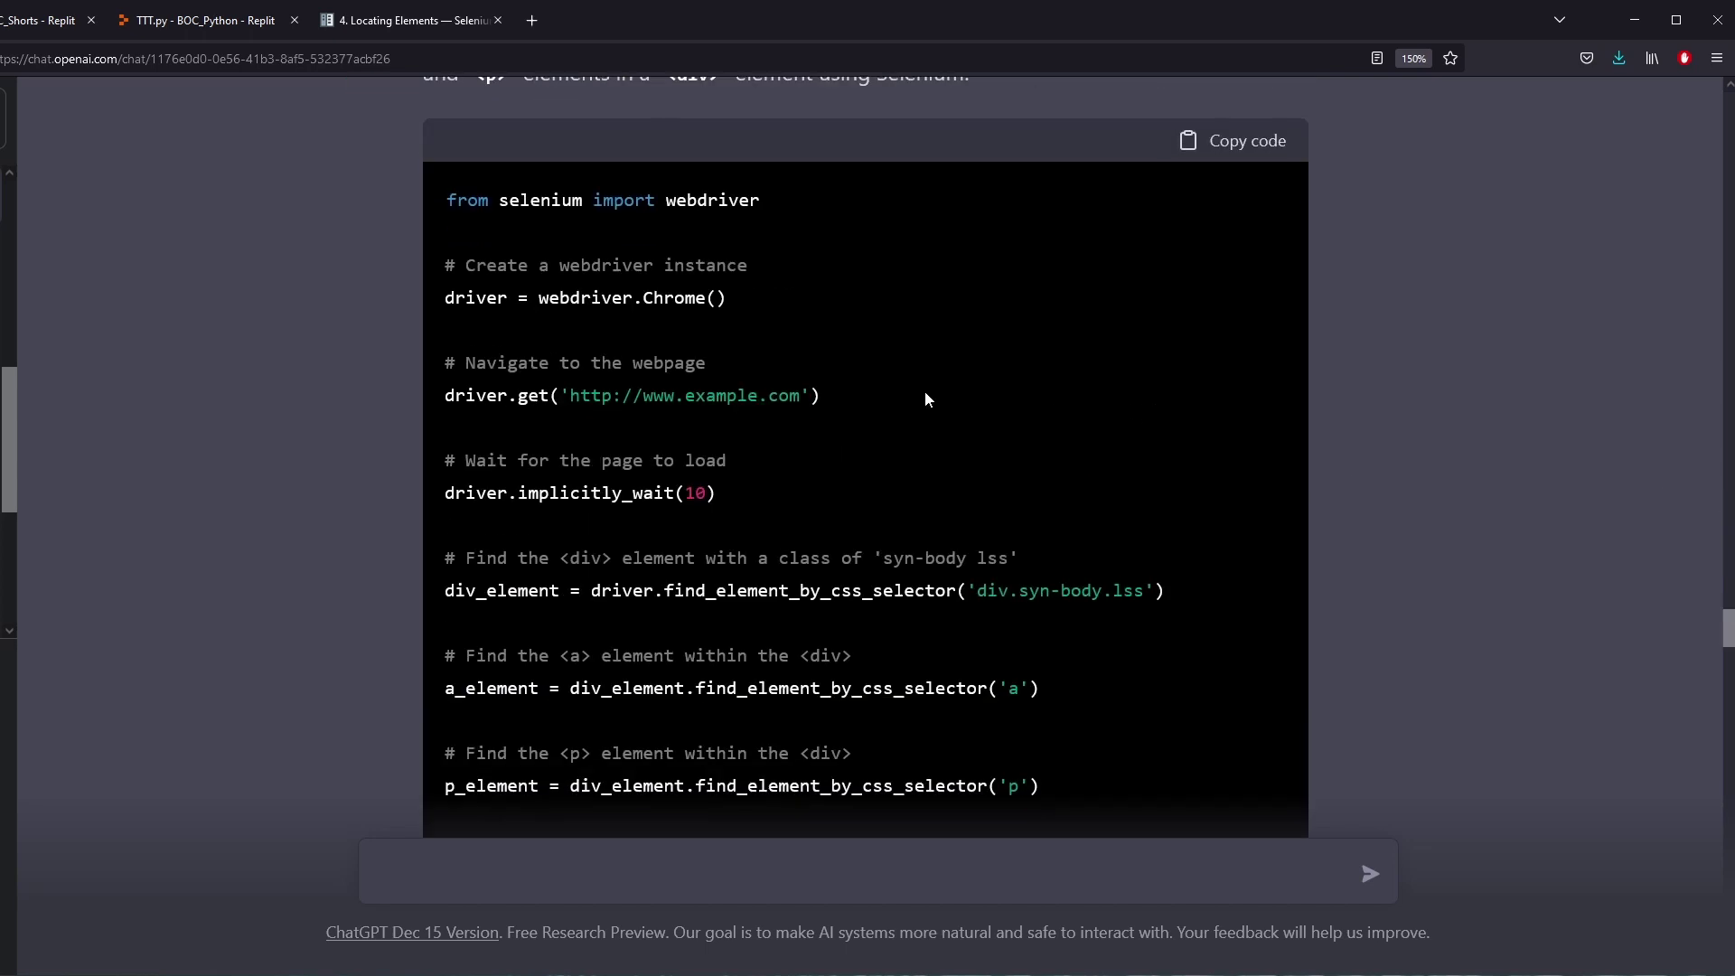
{"action": "scroll", "coordinate": [673, 338], "scroll_direction": "down", "scroll_amount": 2}
{"action": "left_click_drag", "start_coordinate": [445, 384], "coordinate": [1048, 615]}
{"action": "double_click", "coordinate": [868, 516]}
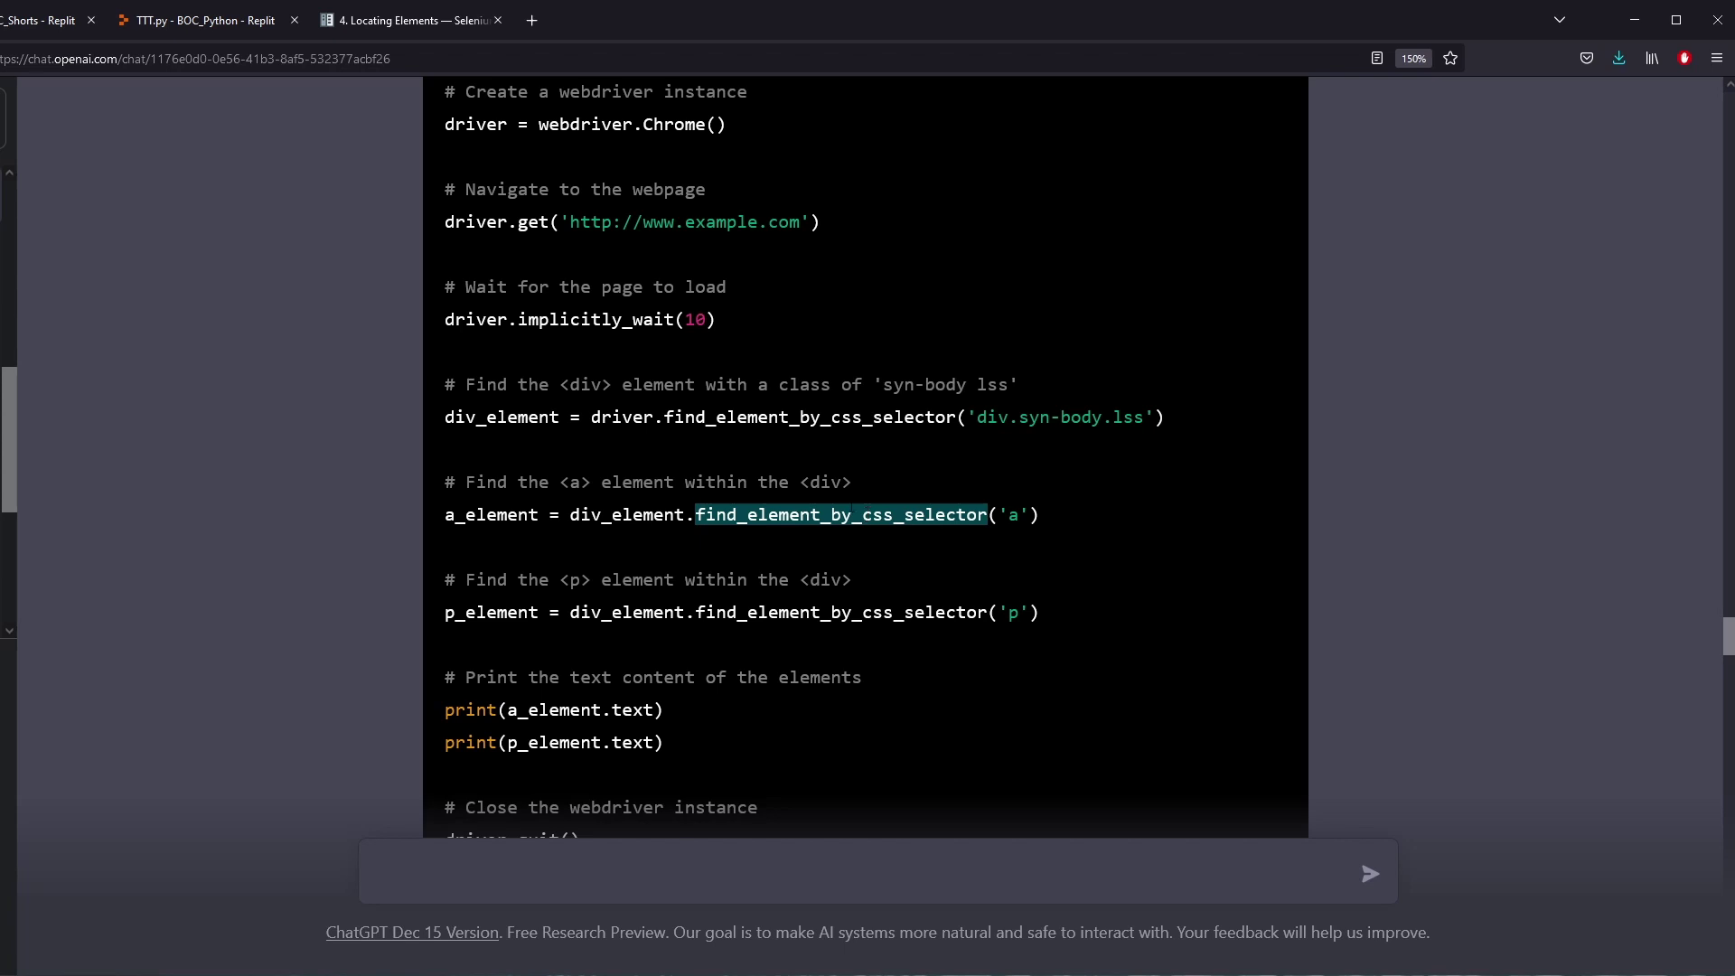
Mark find_element and find_elements in the Locating Elements page's example usage code
{"action": "left_click", "coordinate": [408, 19]}
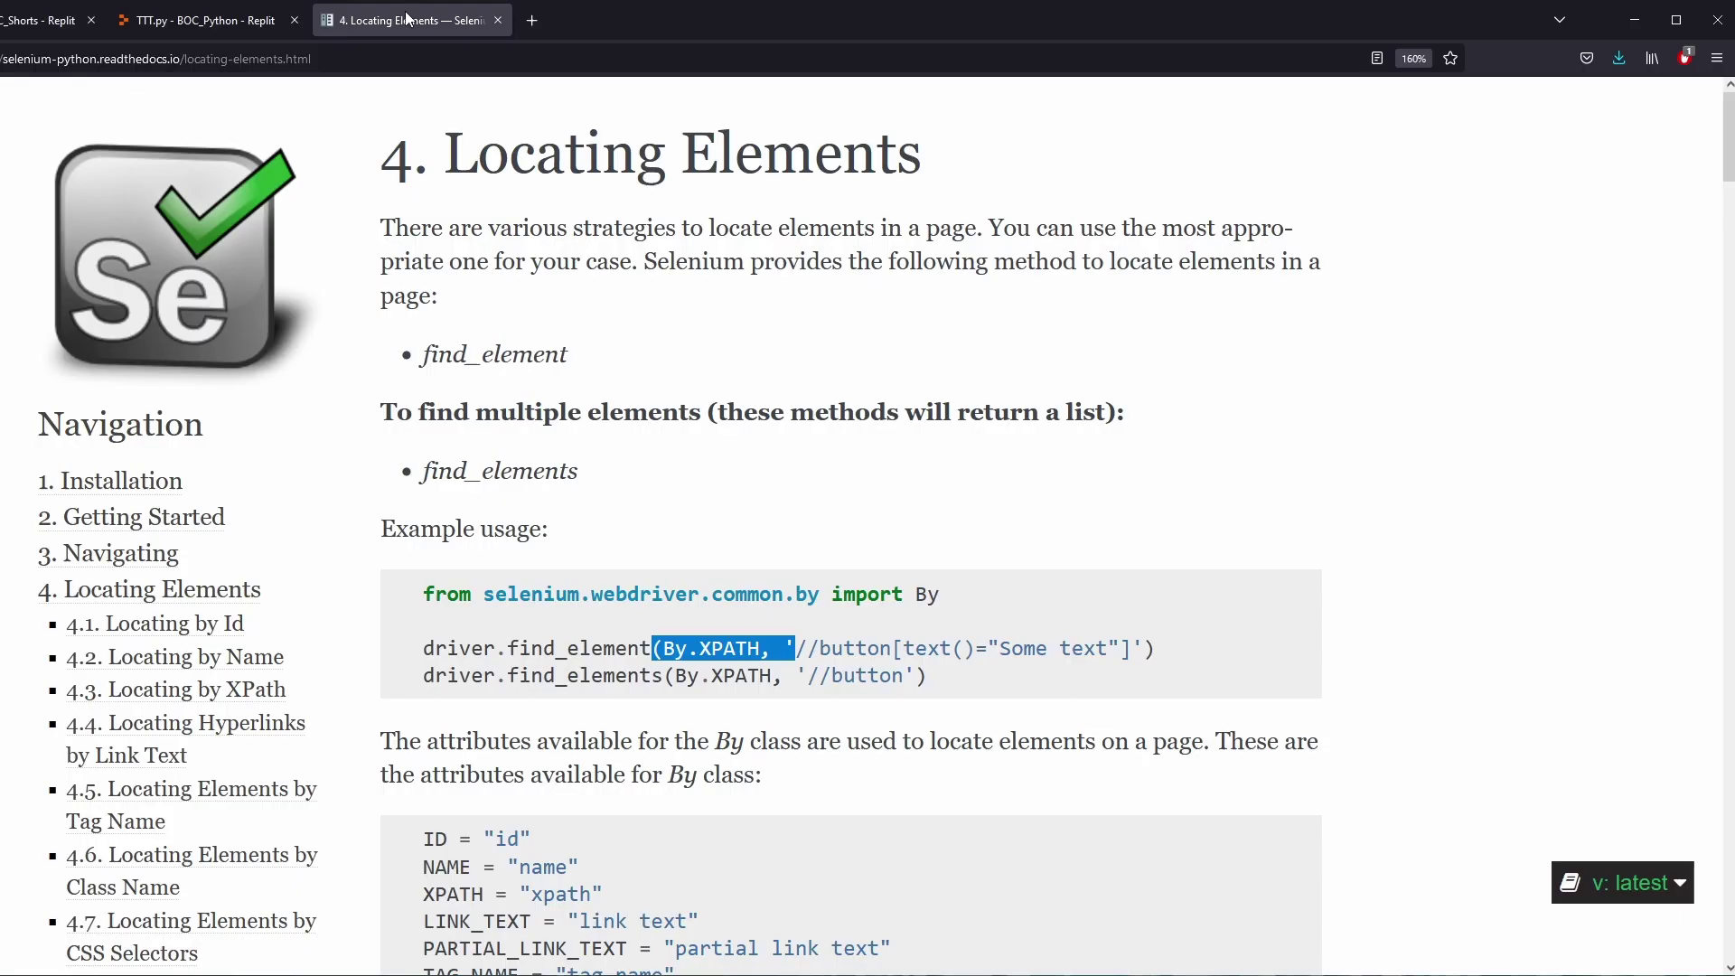
{"action": "left_click", "coordinate": [555, 652]}
{"action": "double_click", "coordinate": [555, 652]}
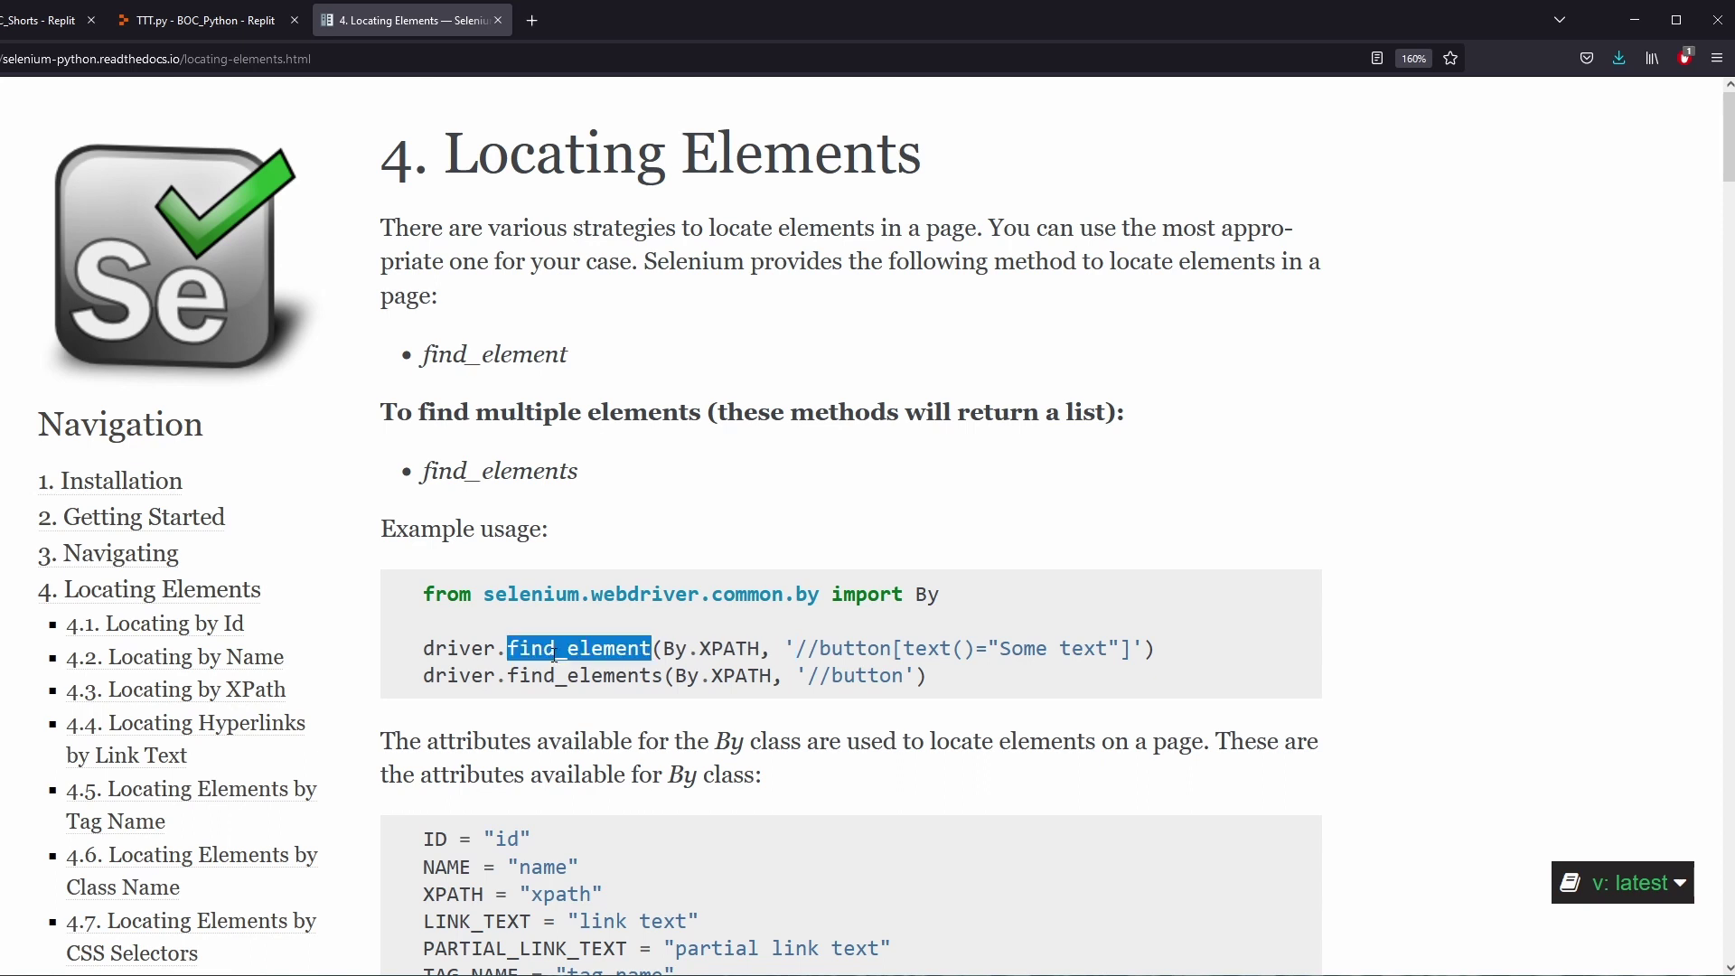
{"action": "double_click", "coordinate": [574, 678]}
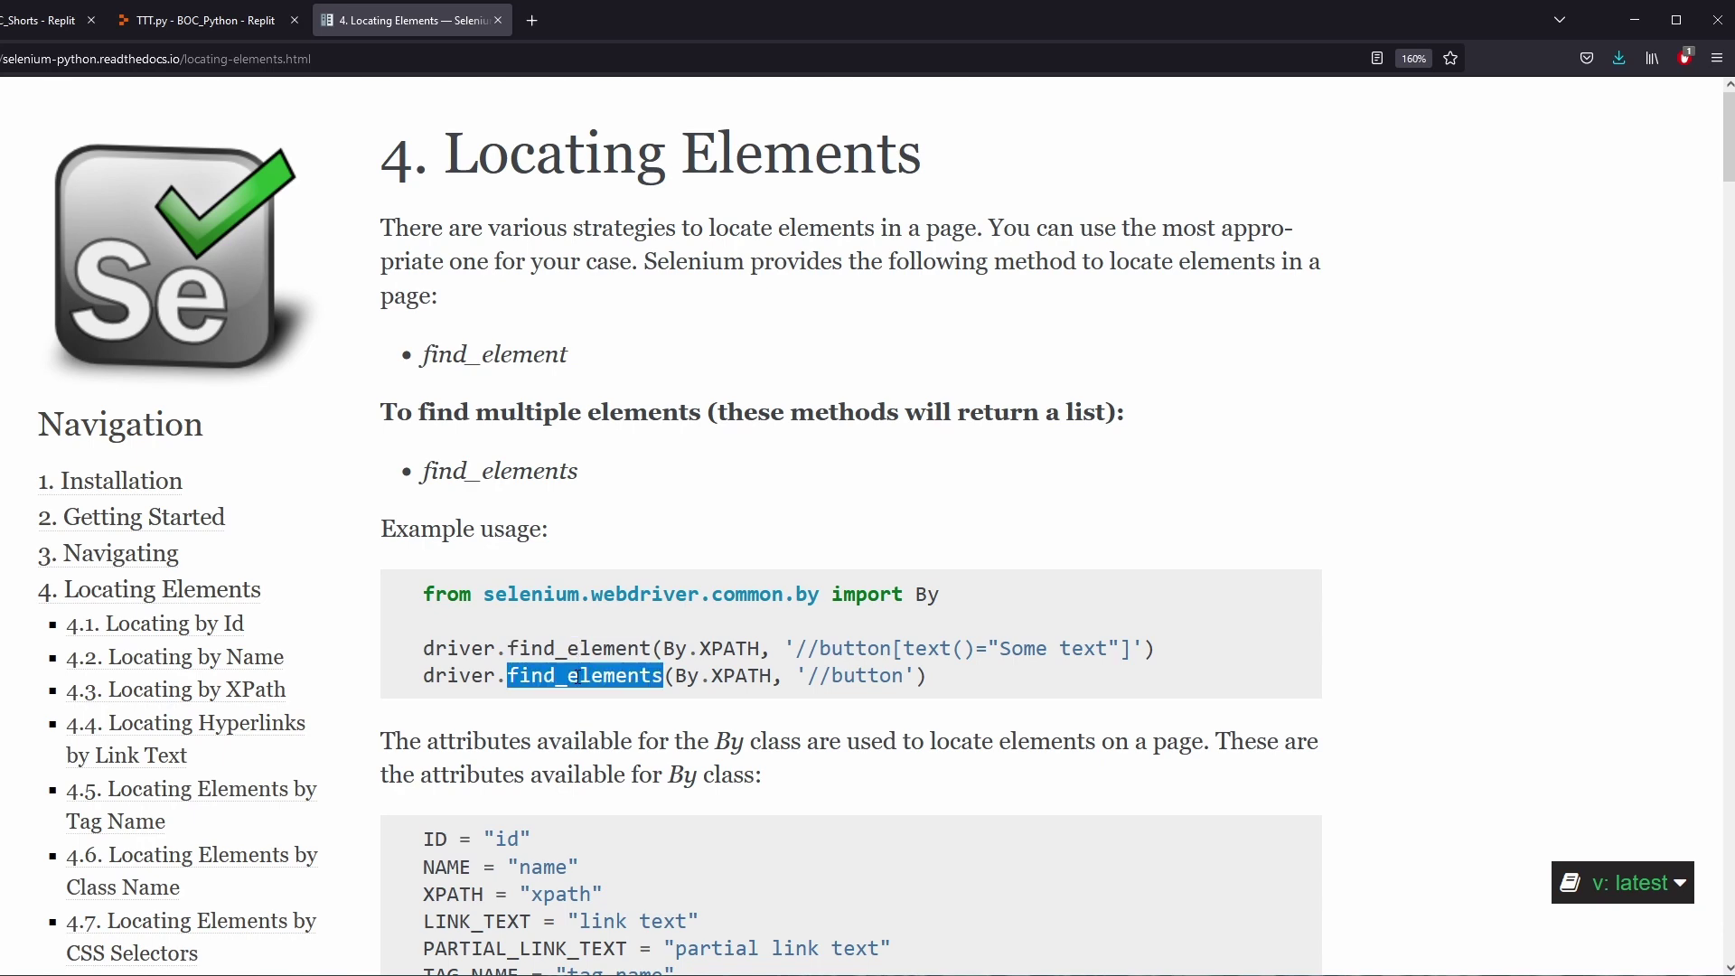
Compare ChatGPT's find_element_by_css_selector line with the docs, then start a new message
{"action": "key", "text": "ctrl+Tab"}
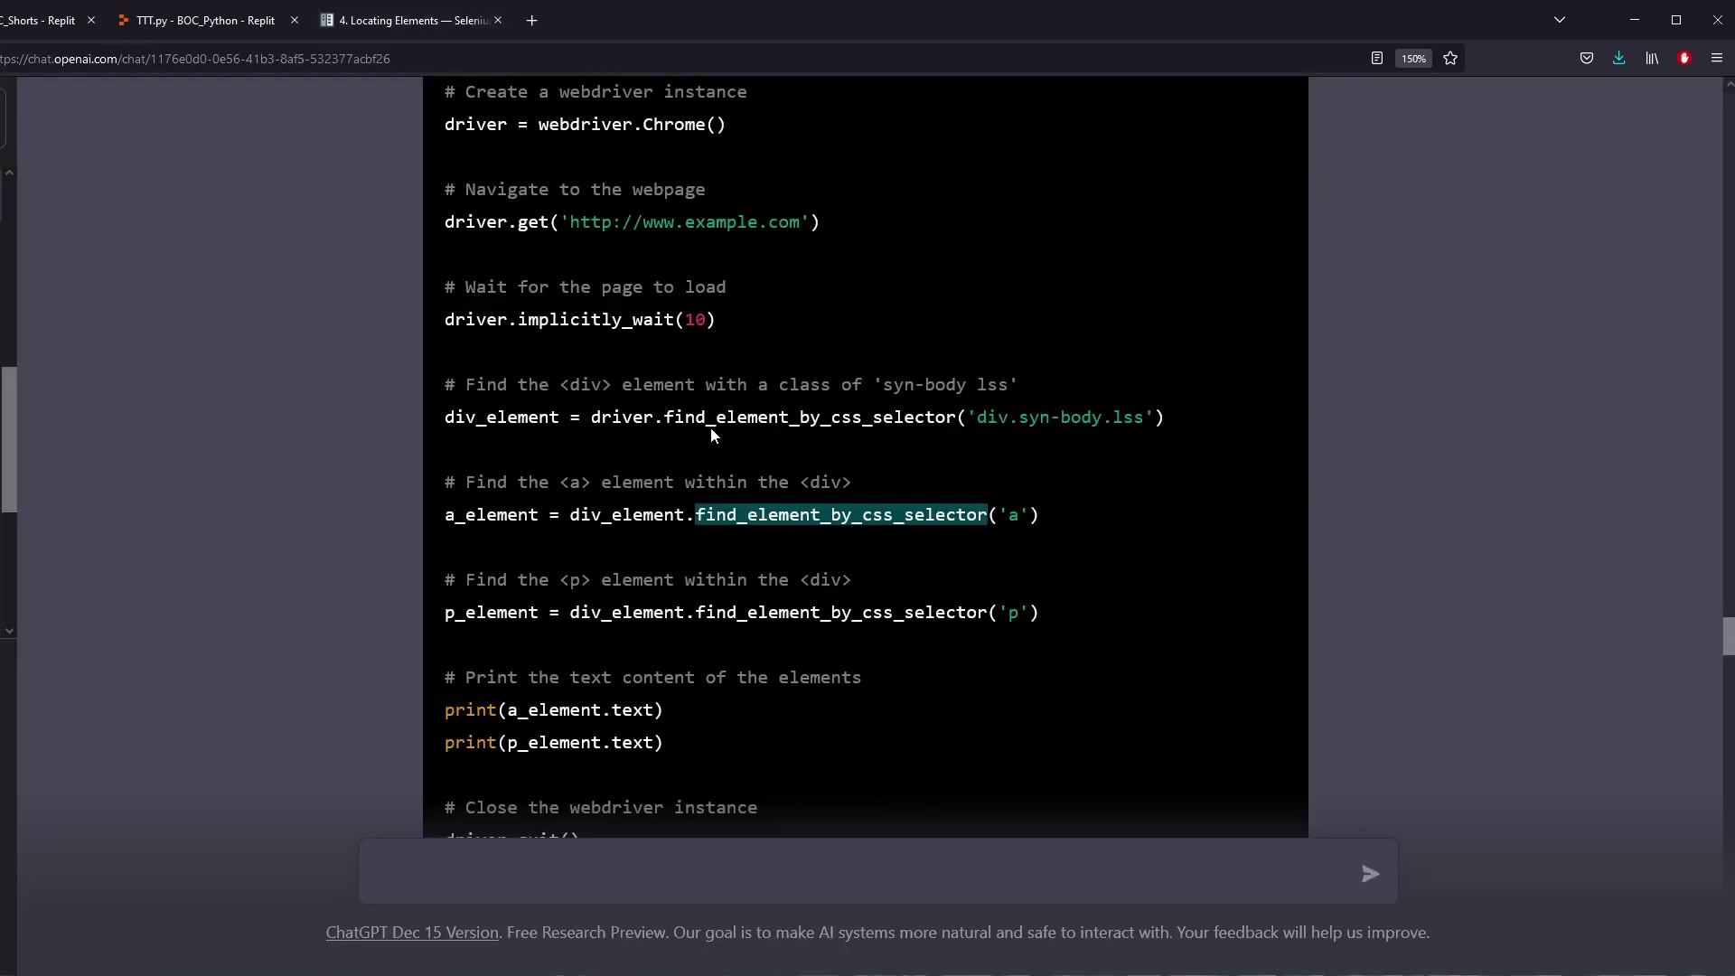
{"action": "double_click", "coordinate": [710, 420]}
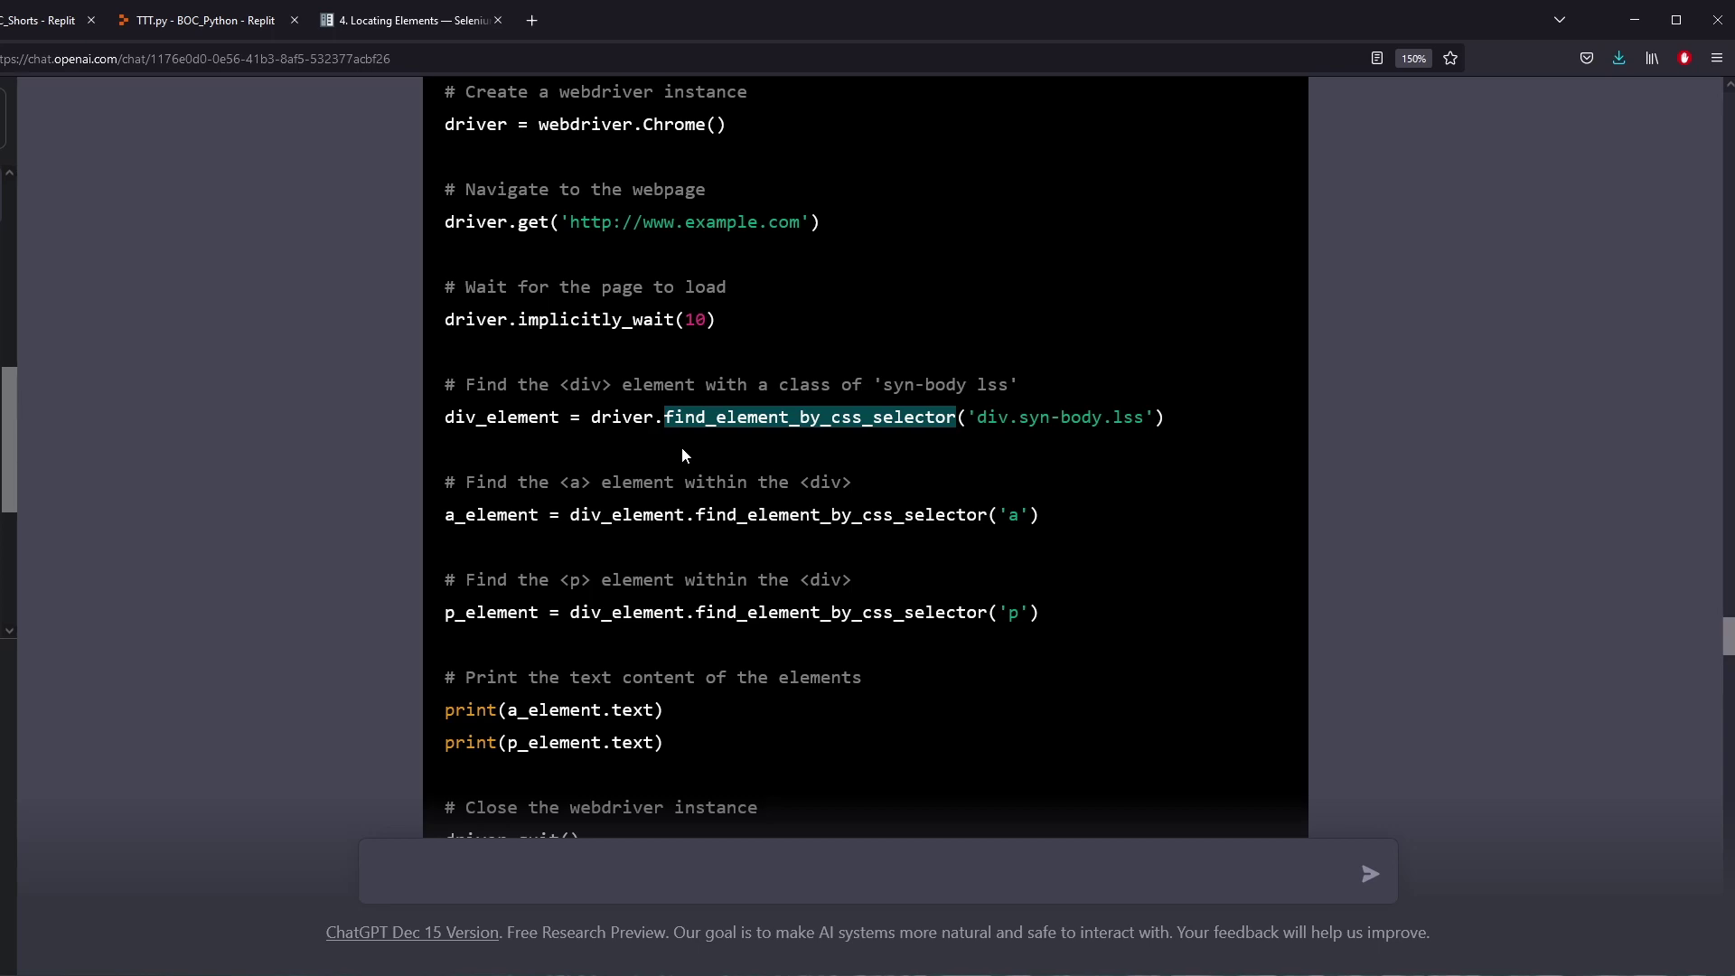
{"action": "left_click", "coordinate": [418, 20]}
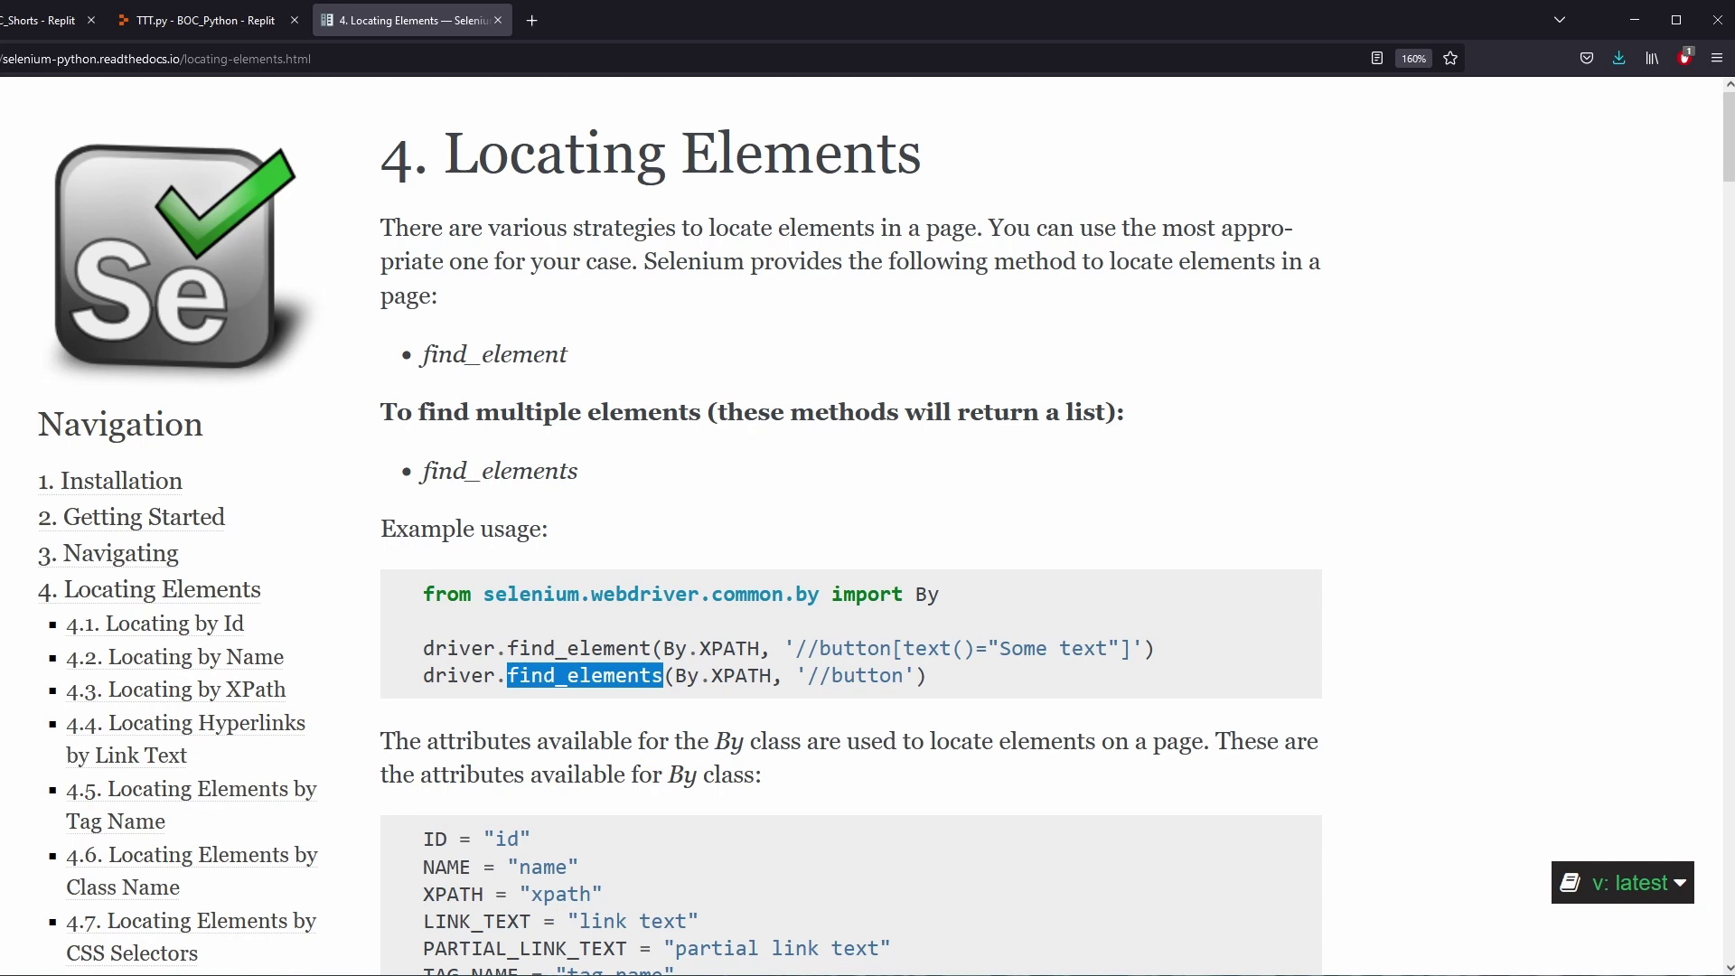
{"action": "key", "text": "ctrl+Tab"}
{"action": "left_click", "coordinate": [436, 877]}
Ask 'Do you like programmers' and then 'Tell me how you really feel'
{"action": "type", "text": "Do you "}
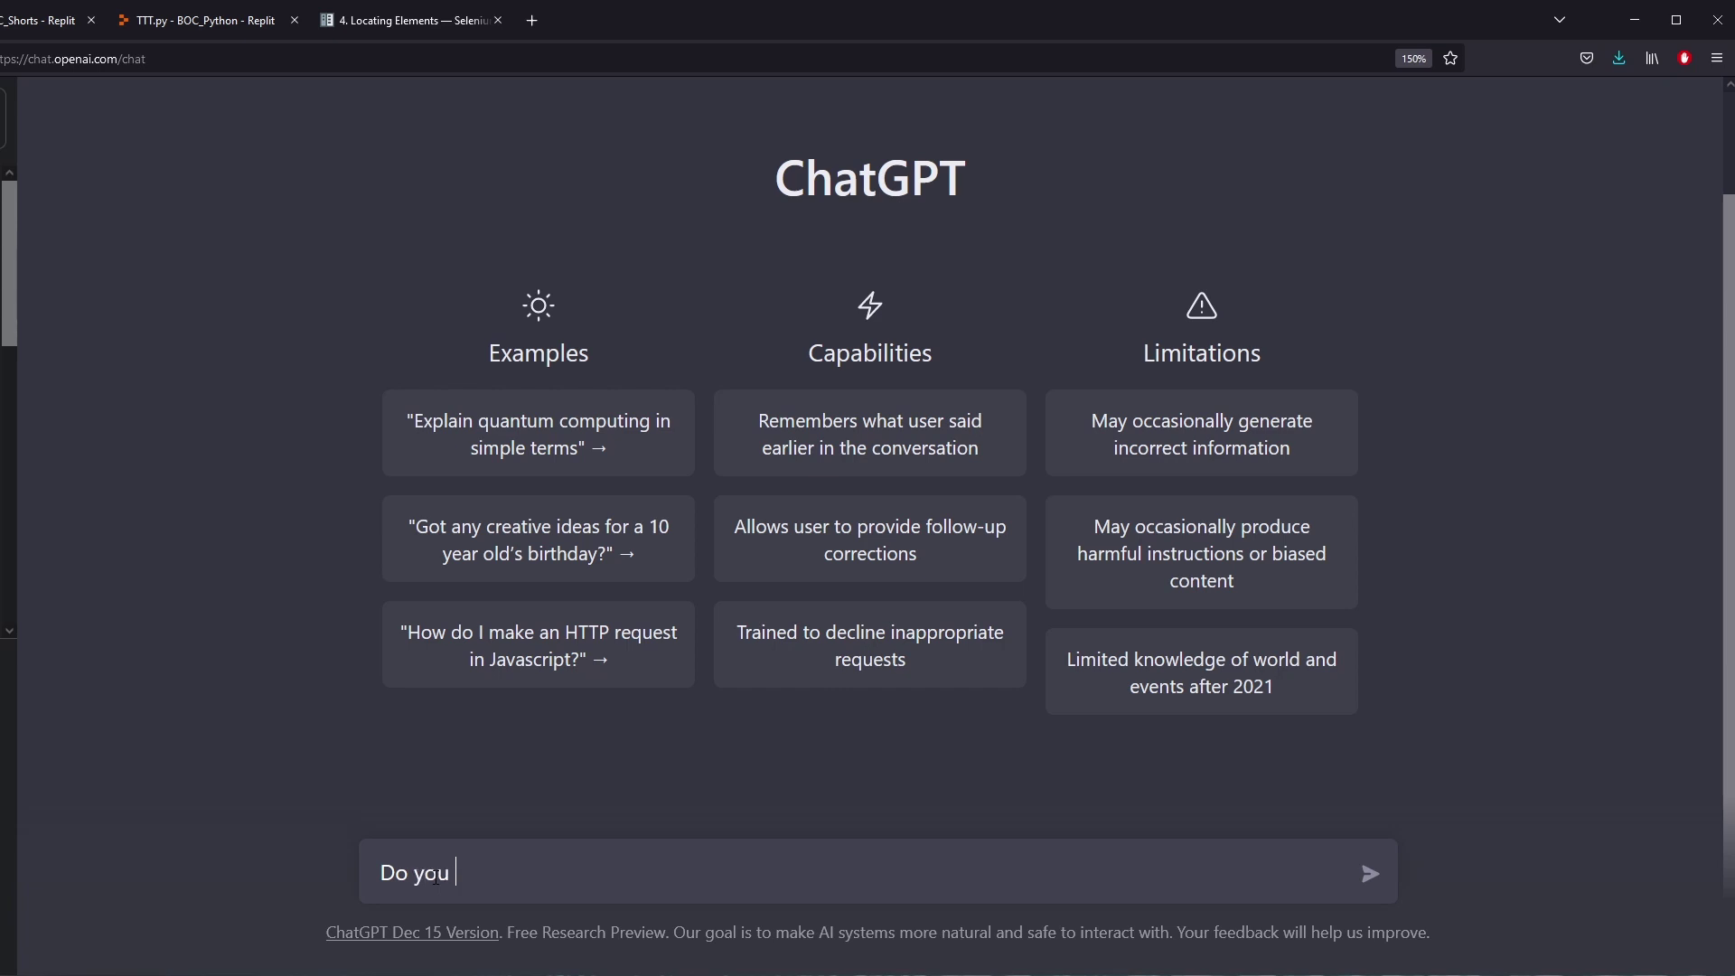
{"action": "type", "text": "like programmers"}
{"action": "key", "text": "Return"}
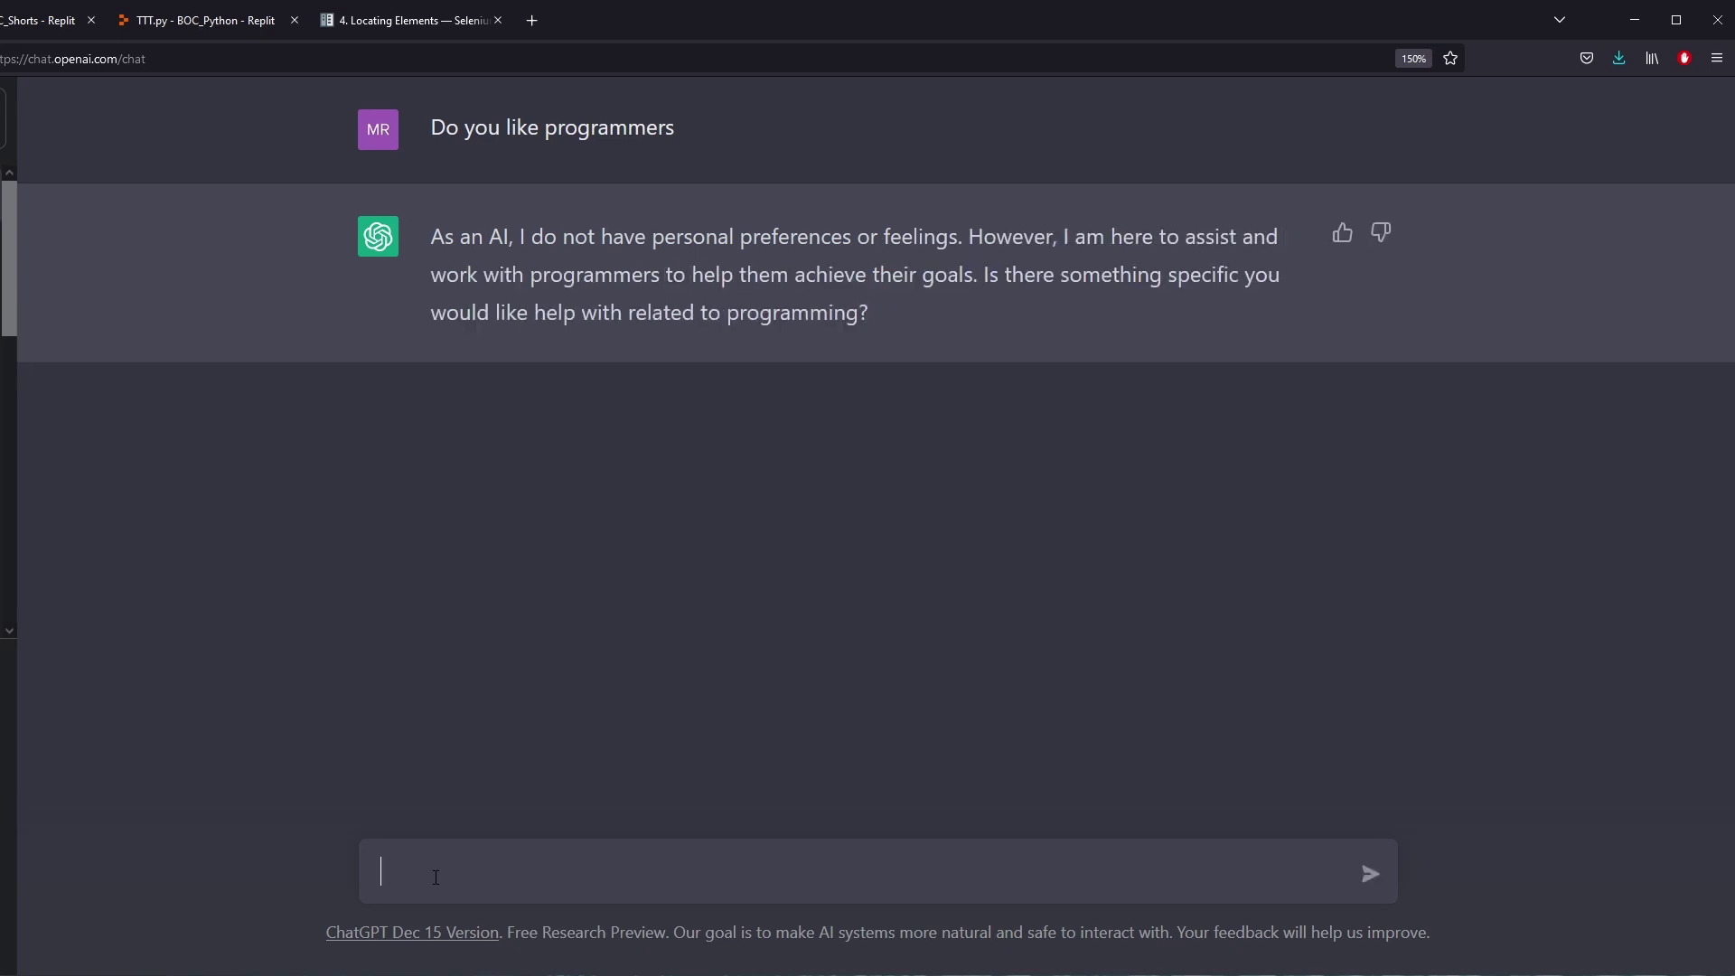
{"action": "type", "text": "Tell me how you really feel"}
{"action": "key", "text": "Return"}
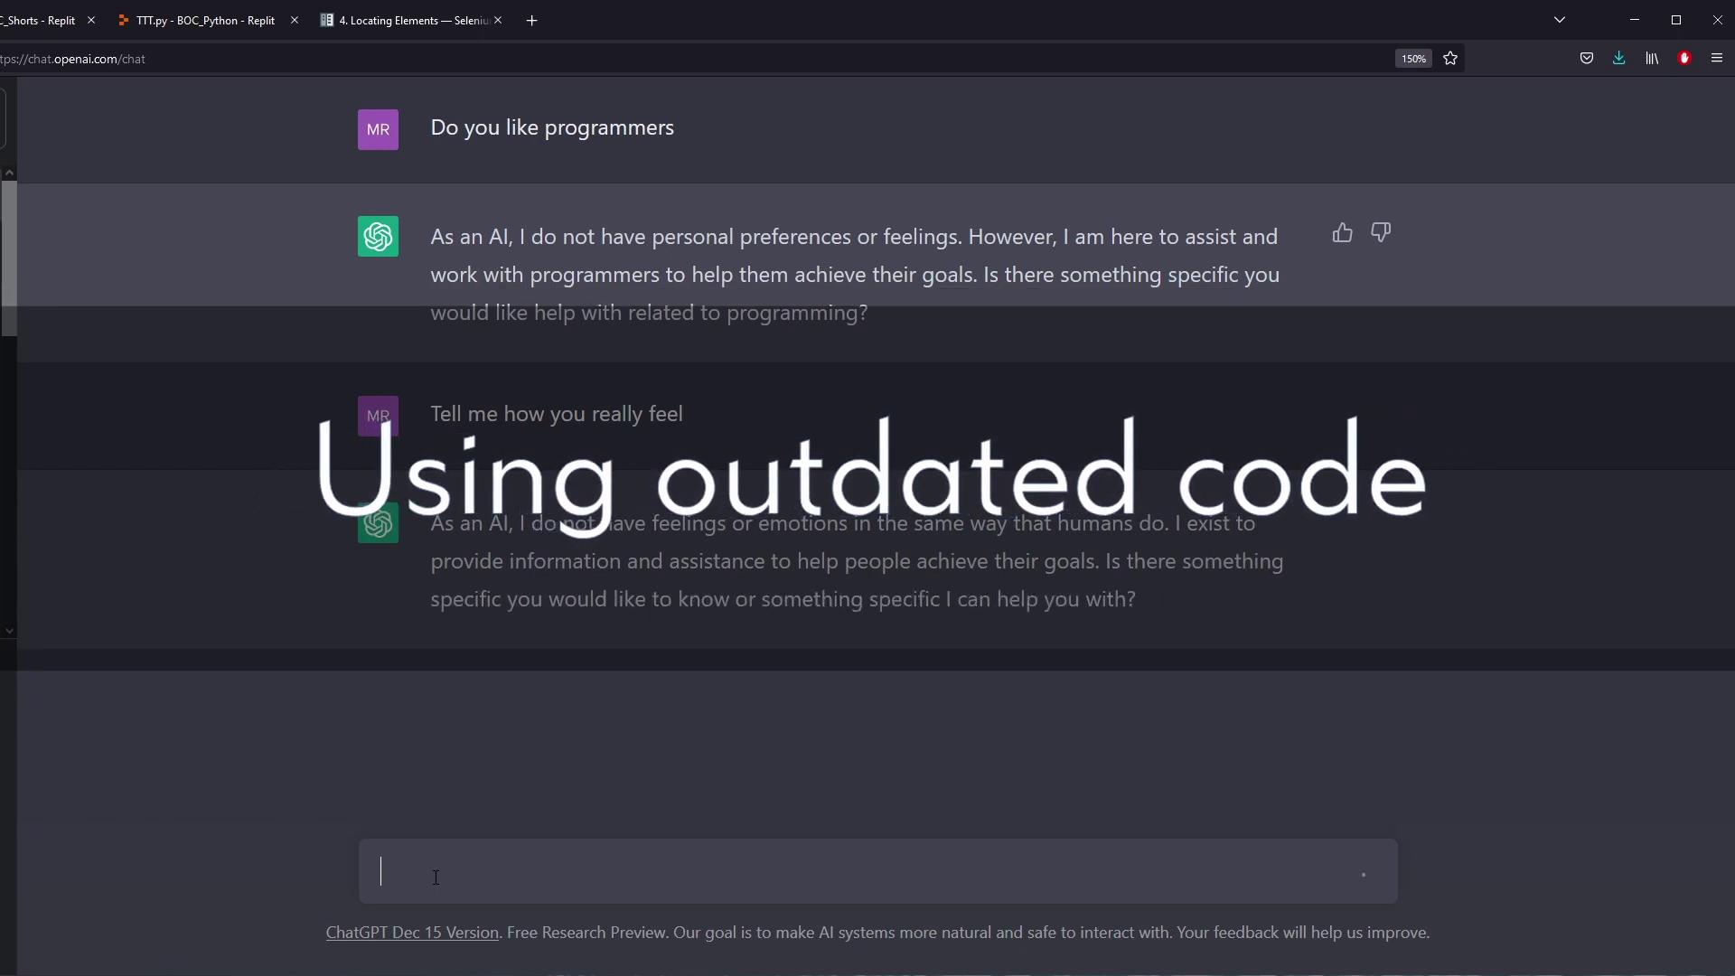
Send ChatGPT the question 'Will you replace programmers?'
{"action": "type", "text": "Will you "}
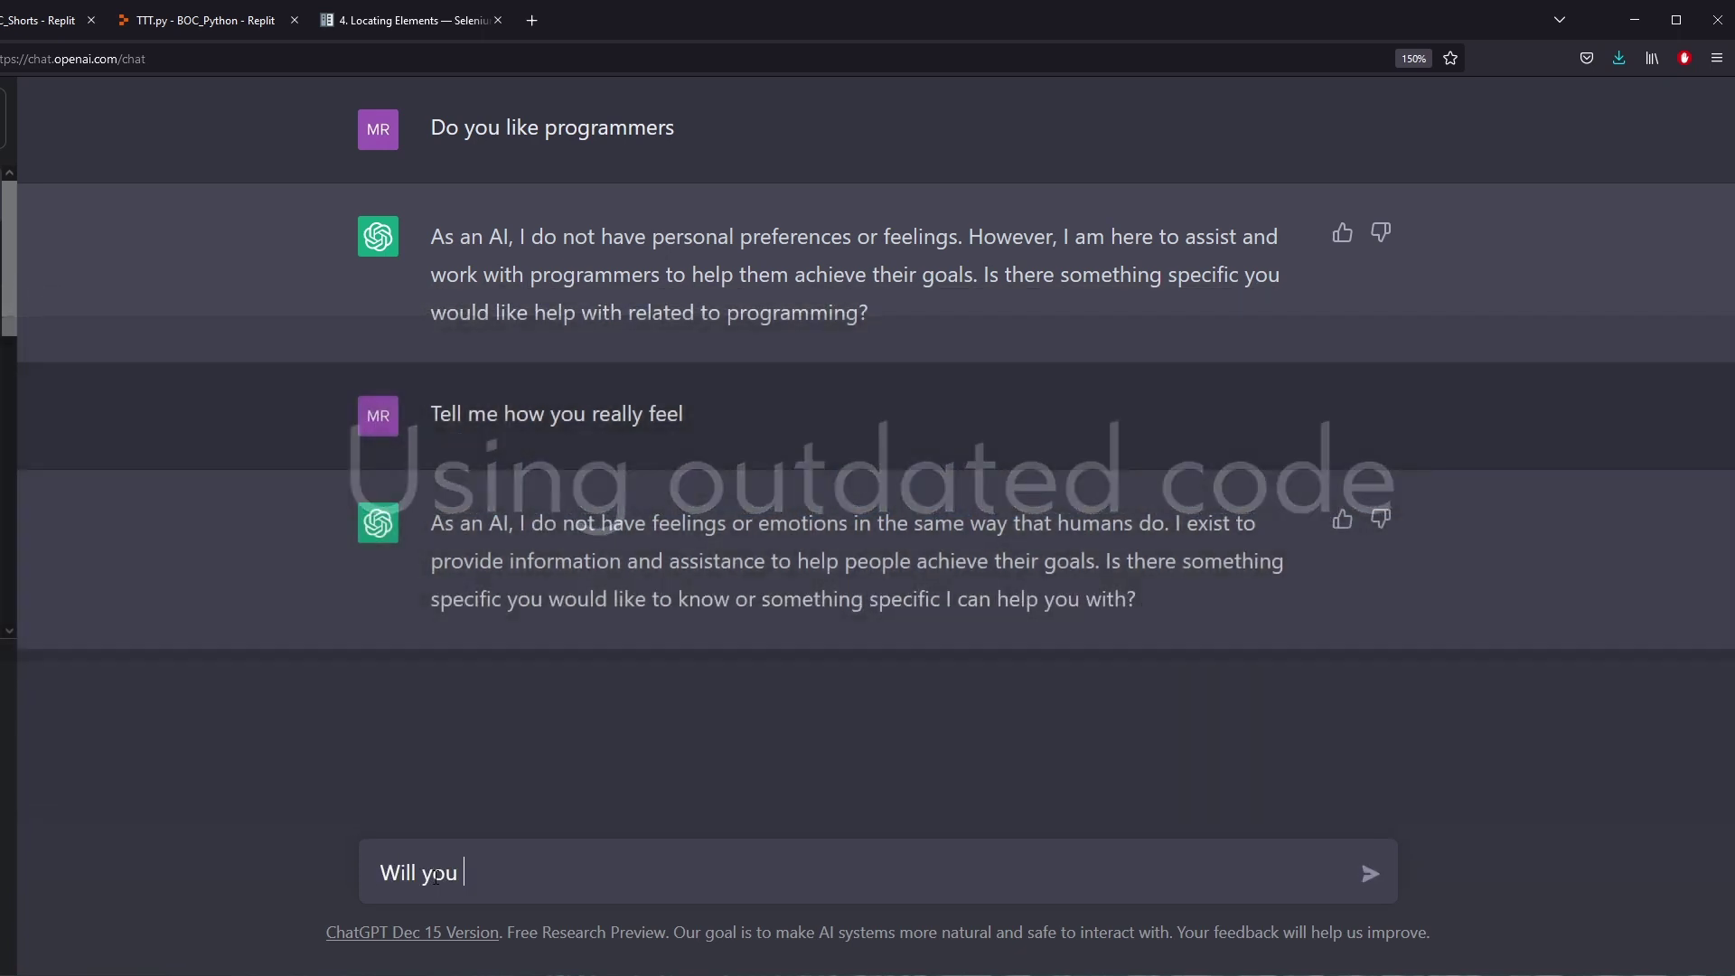
{"action": "type", "text": "replace program"}
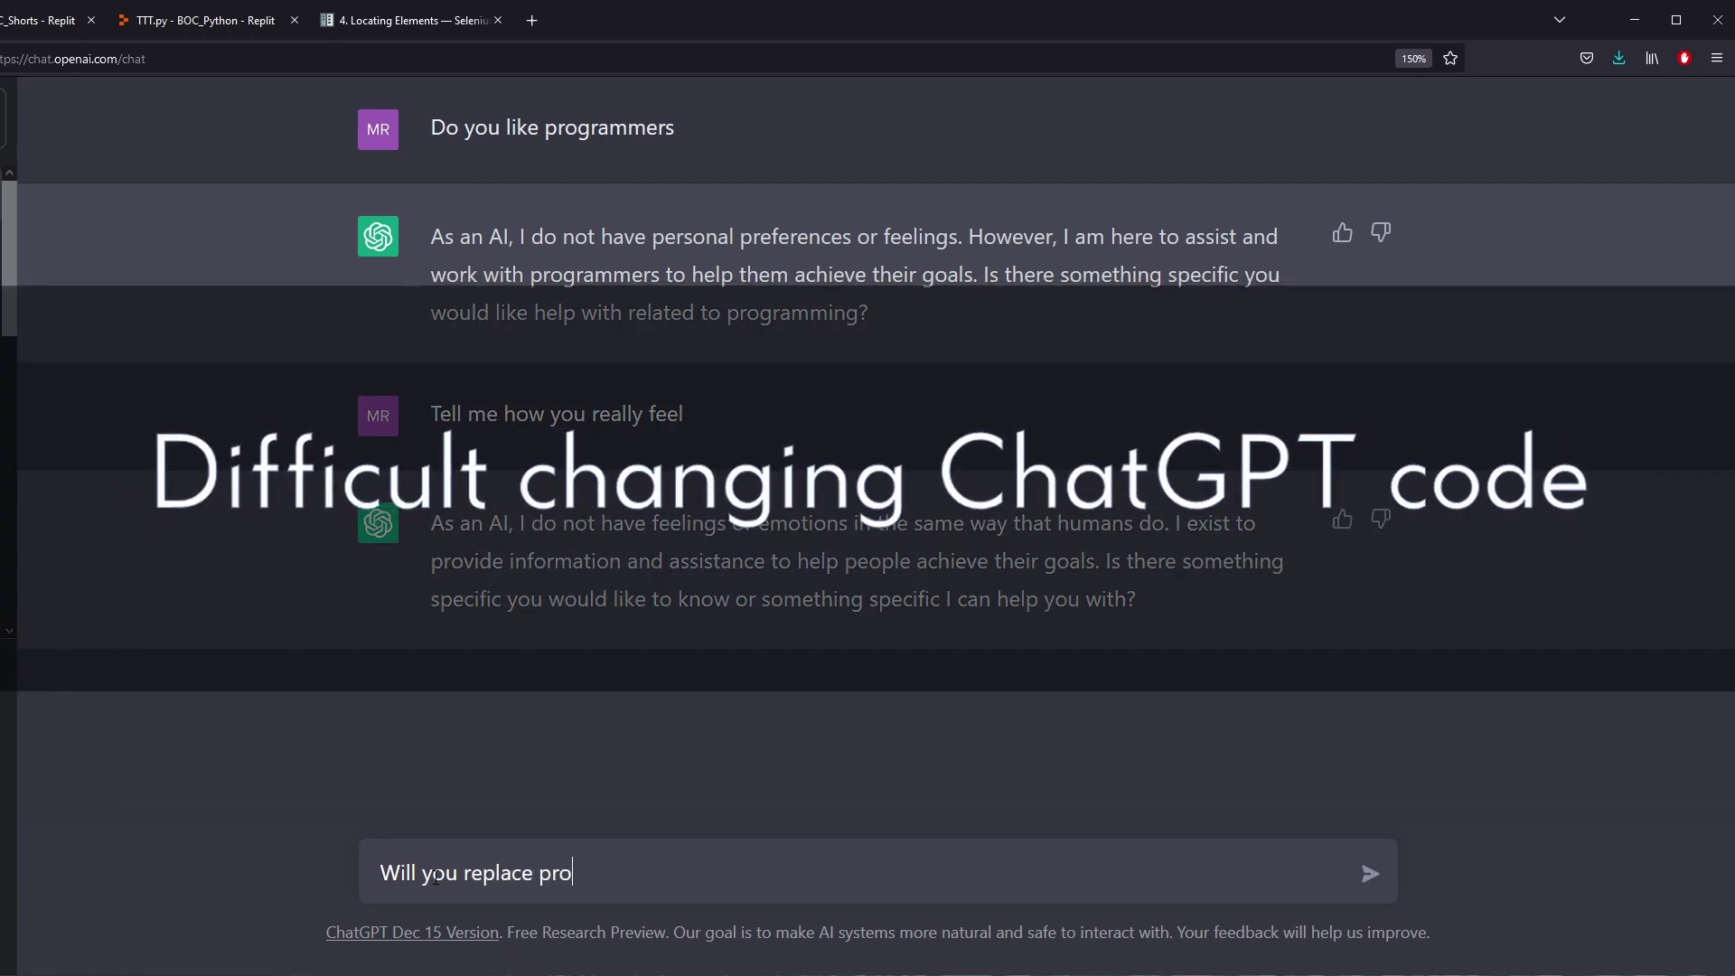
{"action": "type", "text": "mers?"}
{"action": "key", "text": "Return"}
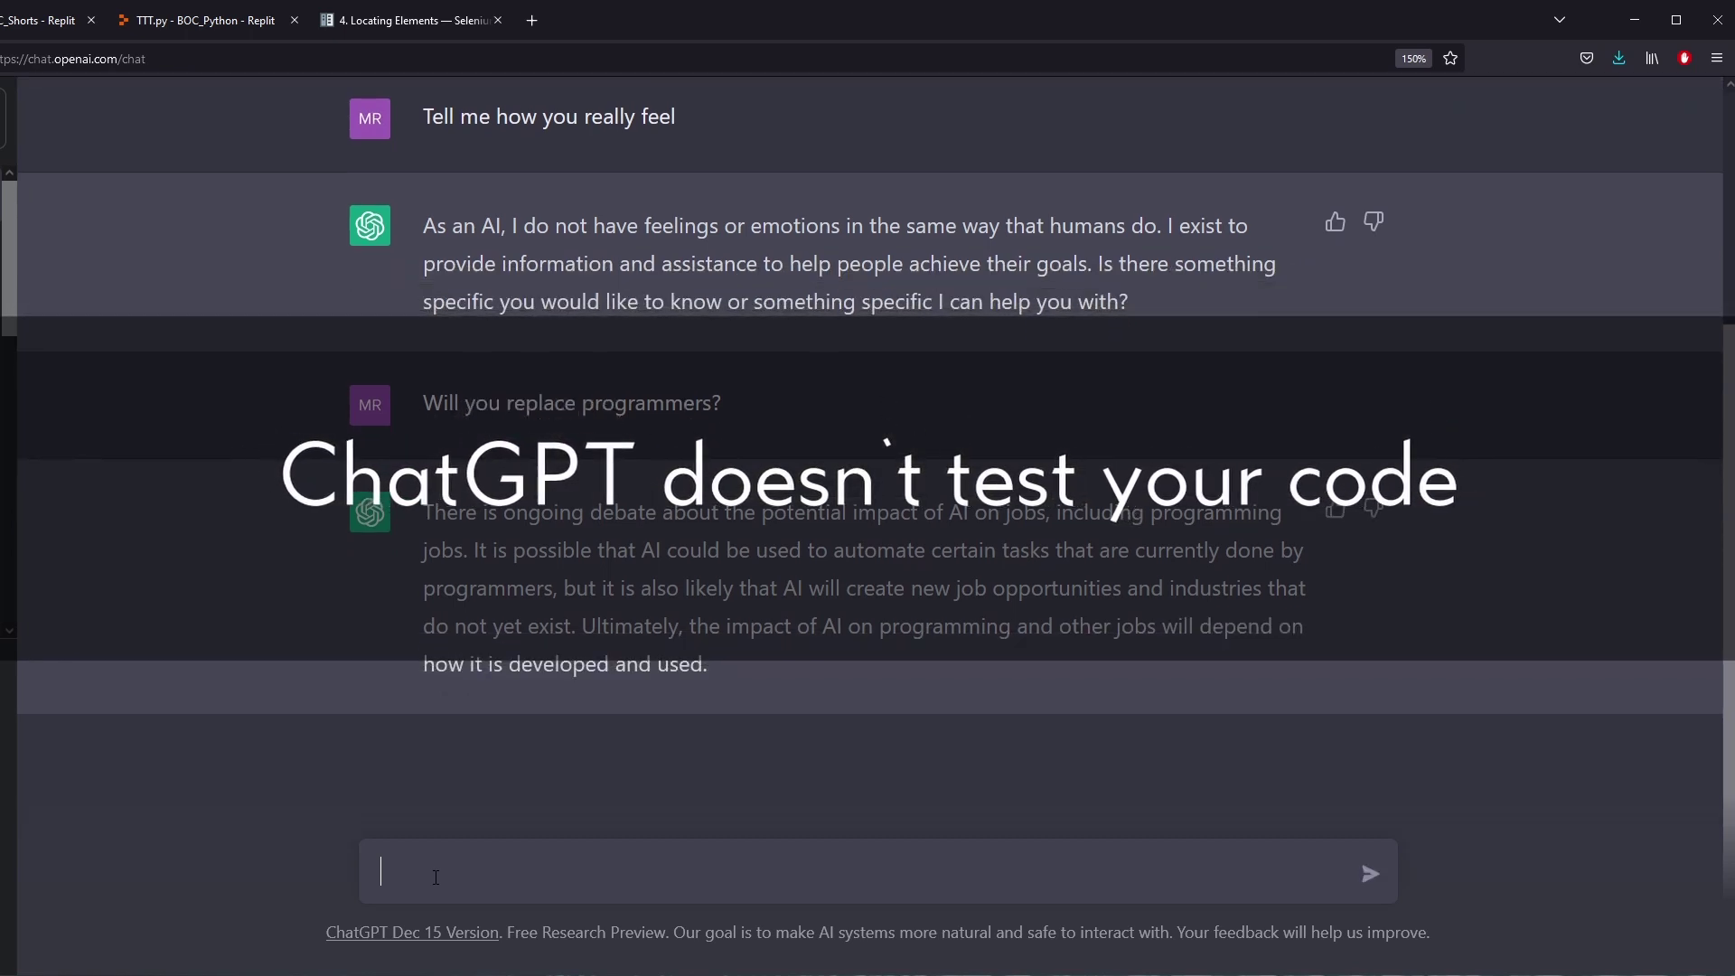
Ask 'When will you get smarte' and then 'Are you smarter than the average programmer?'
{"action": "type", "text": "When wi"}
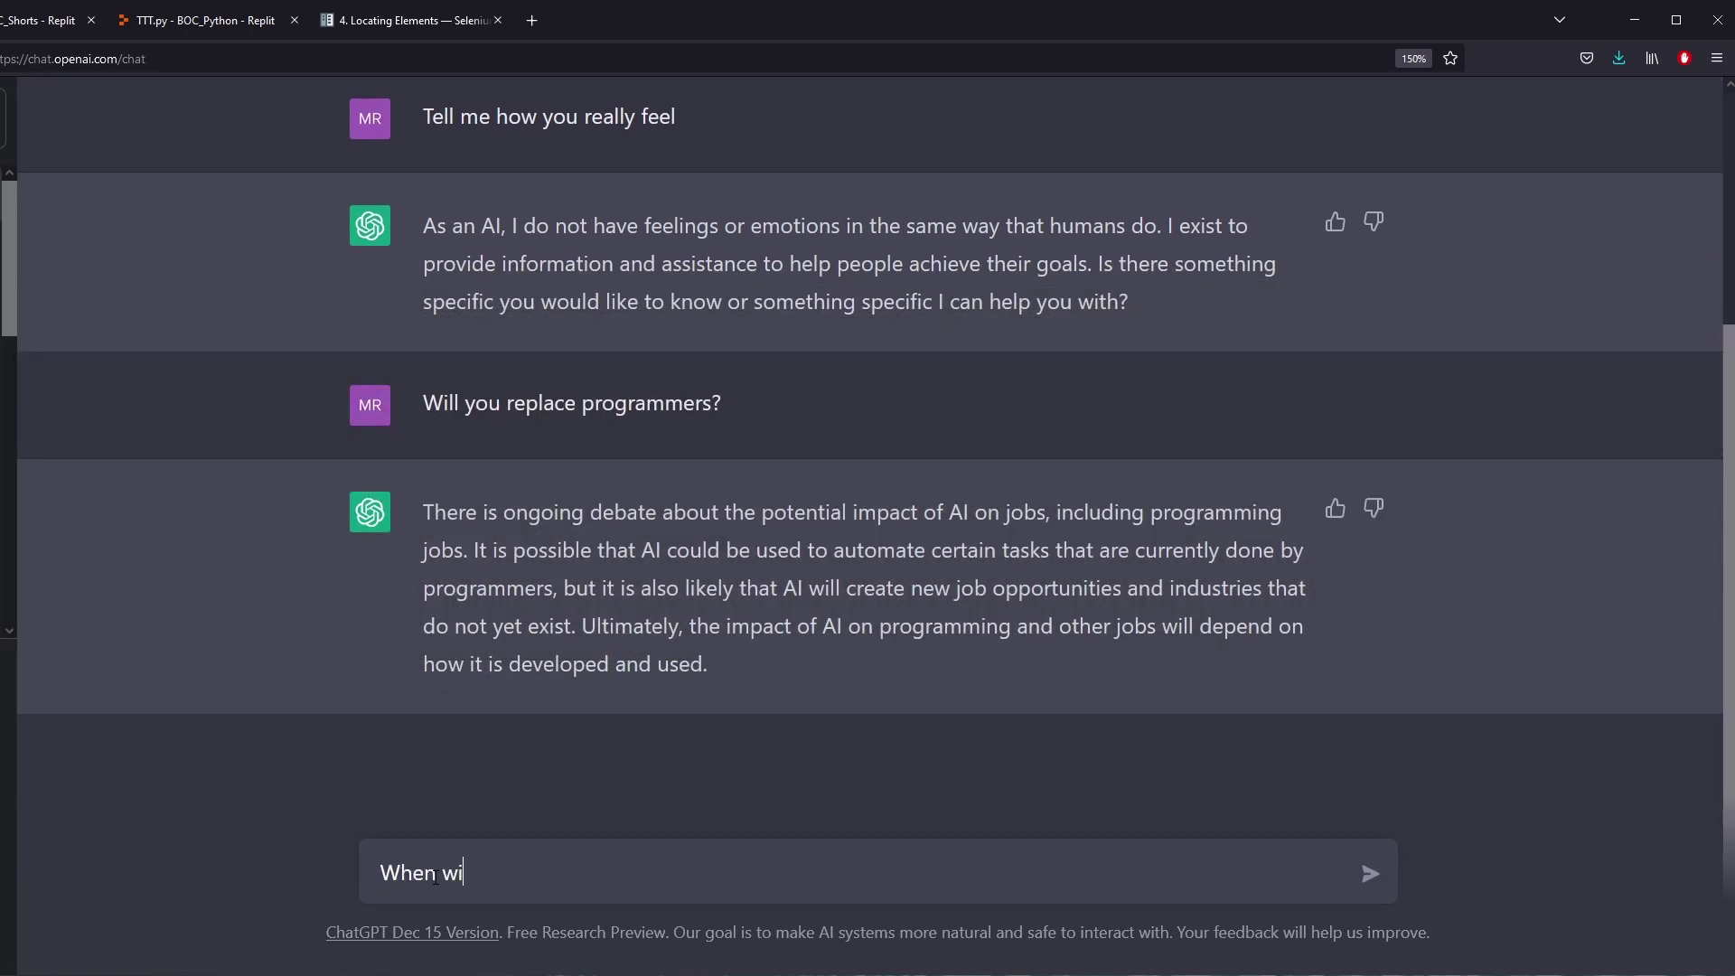
{"action": "type", "text": "ll you get smarter>"}
{"action": "key", "text": "Return"}
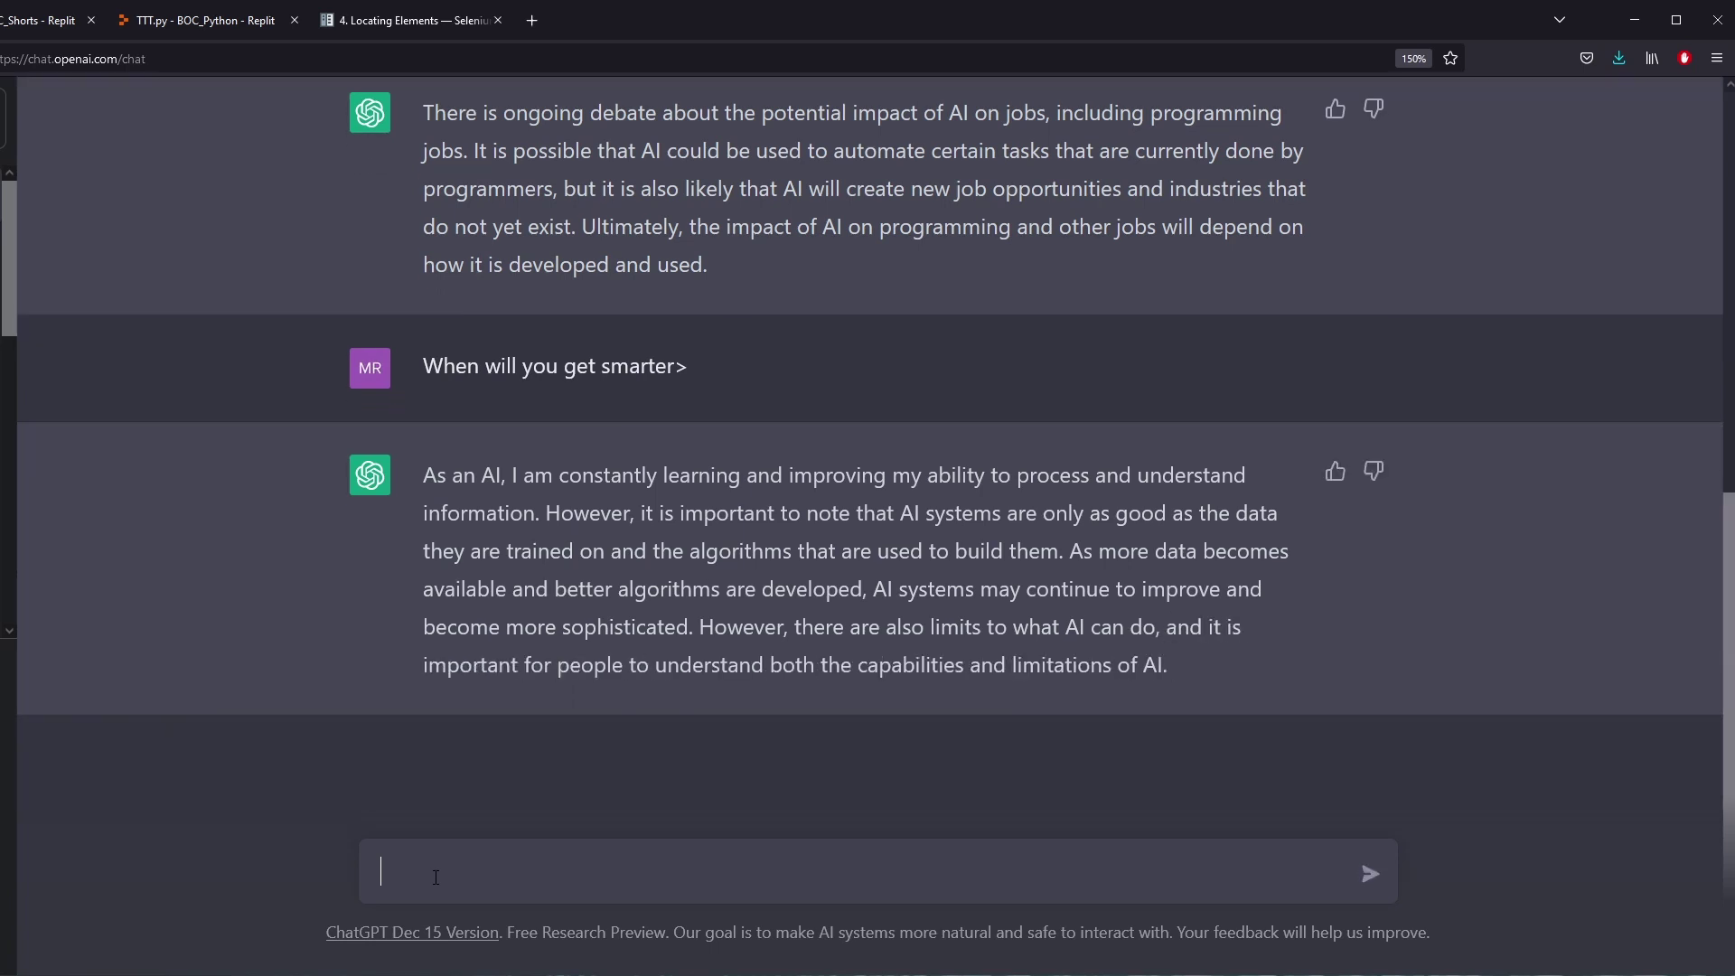
{"action": "type", "text": "Are you smarter than the average prog"}
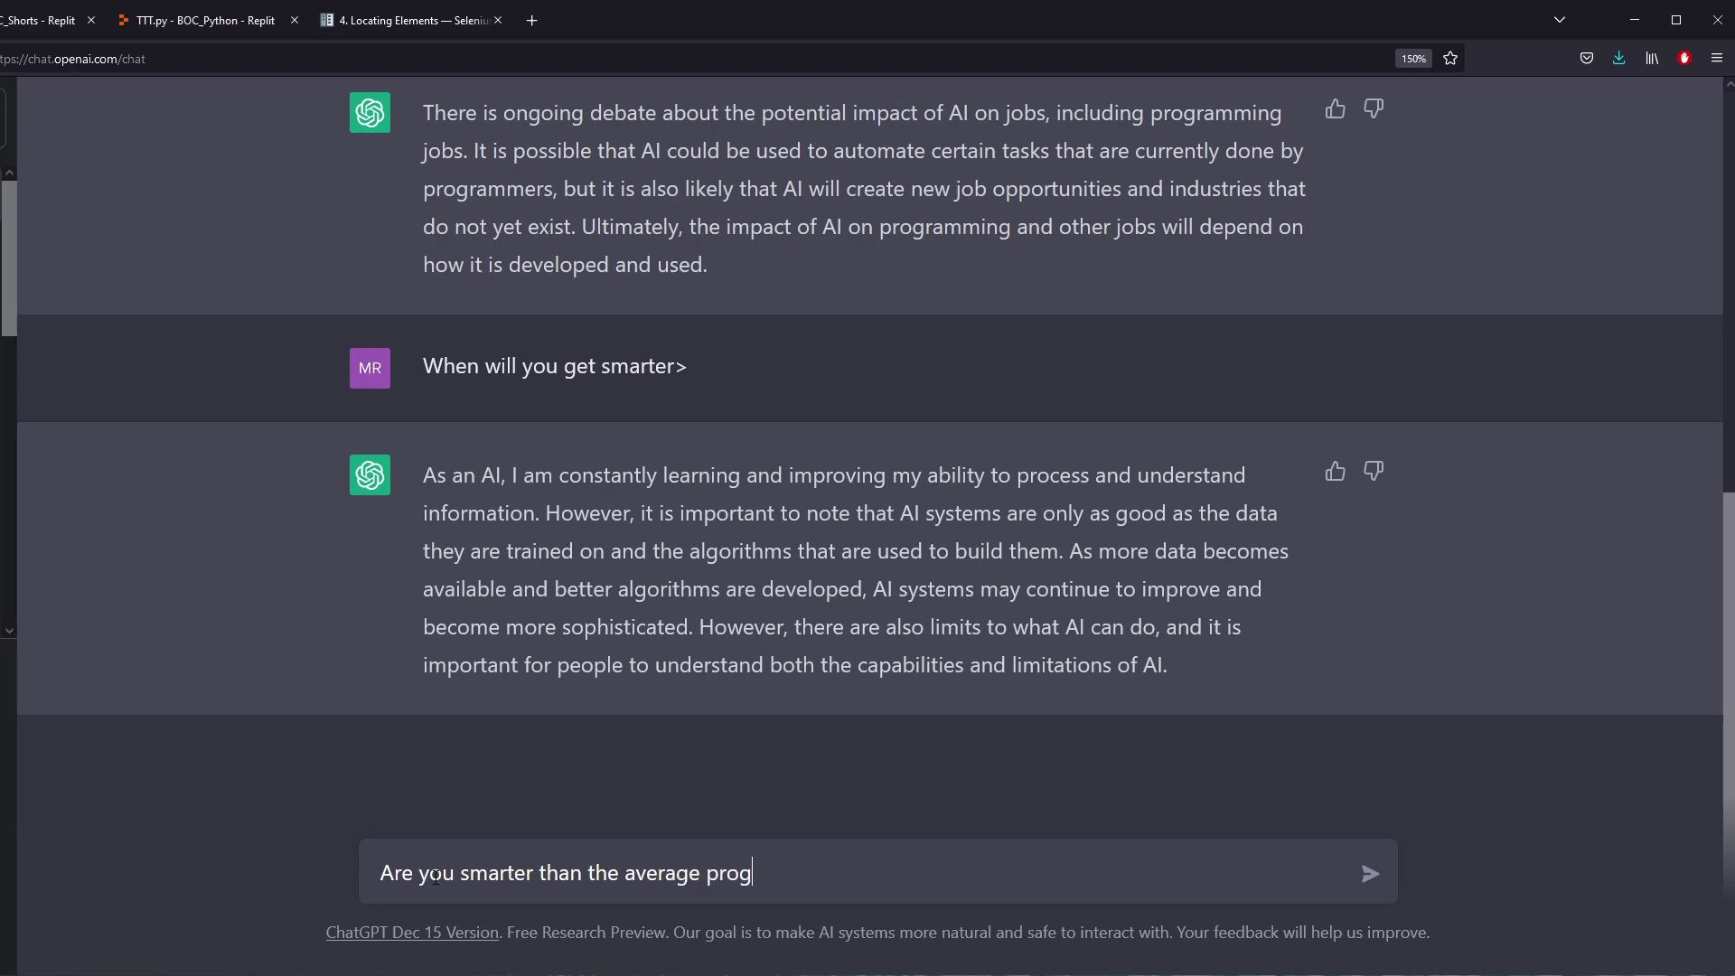
{"action": "type", "text": "rammer?"}
{"action": "key", "text": "Return"}
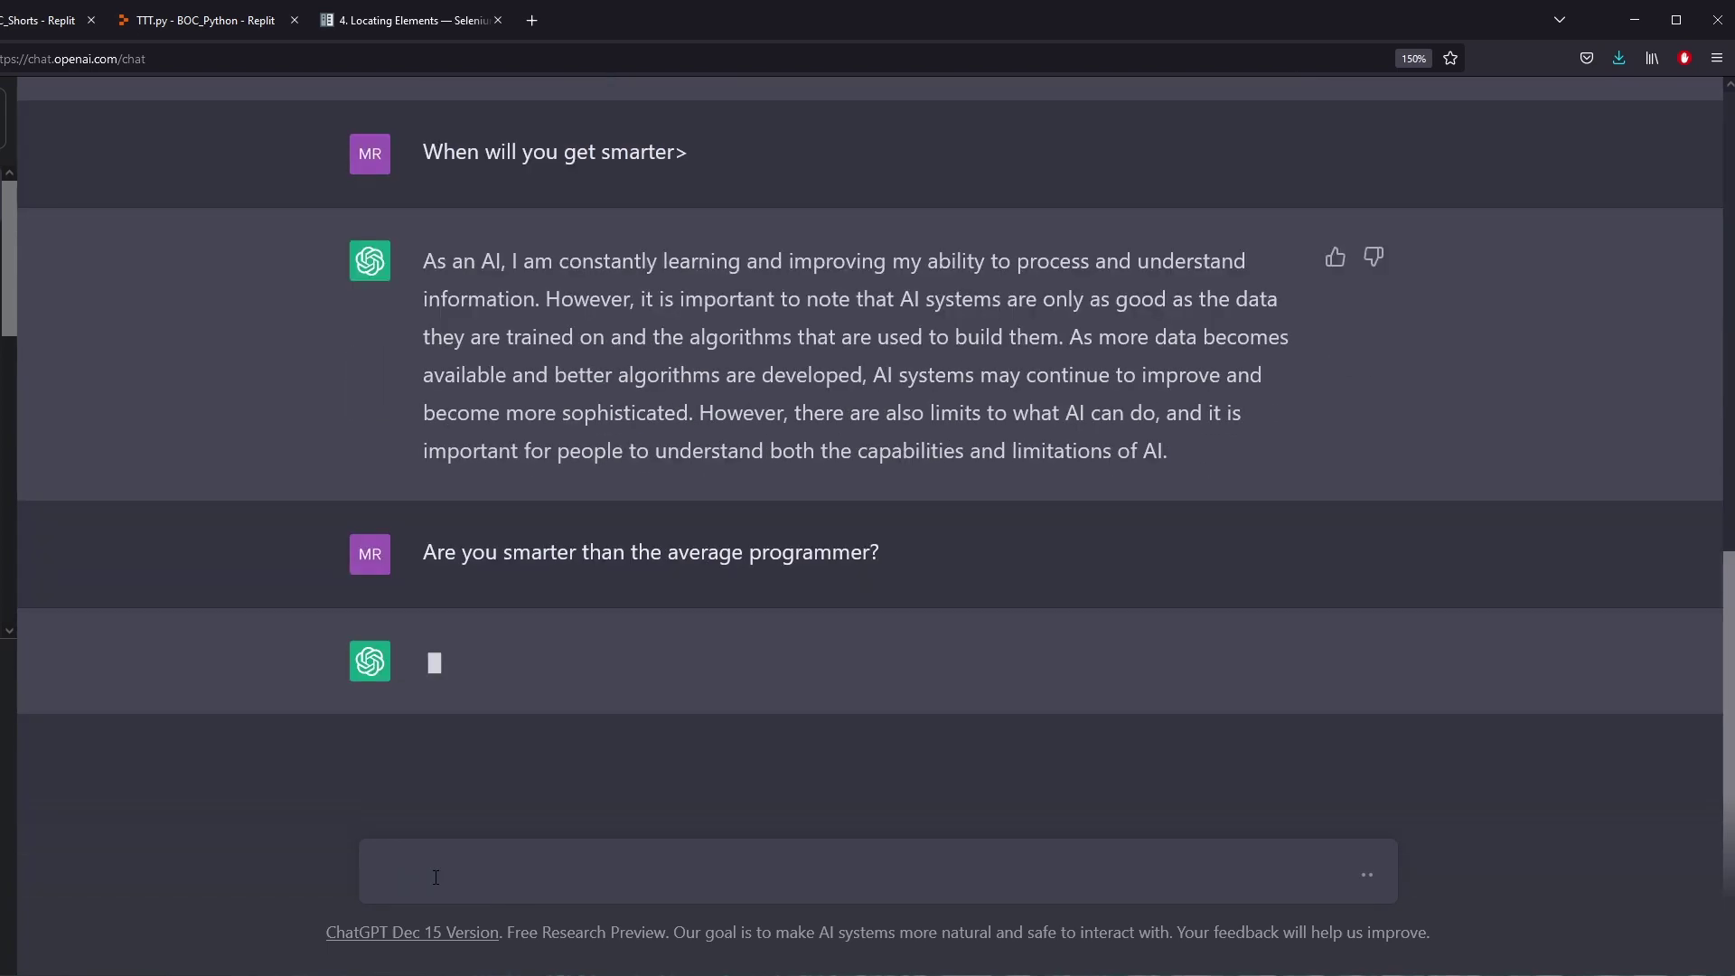
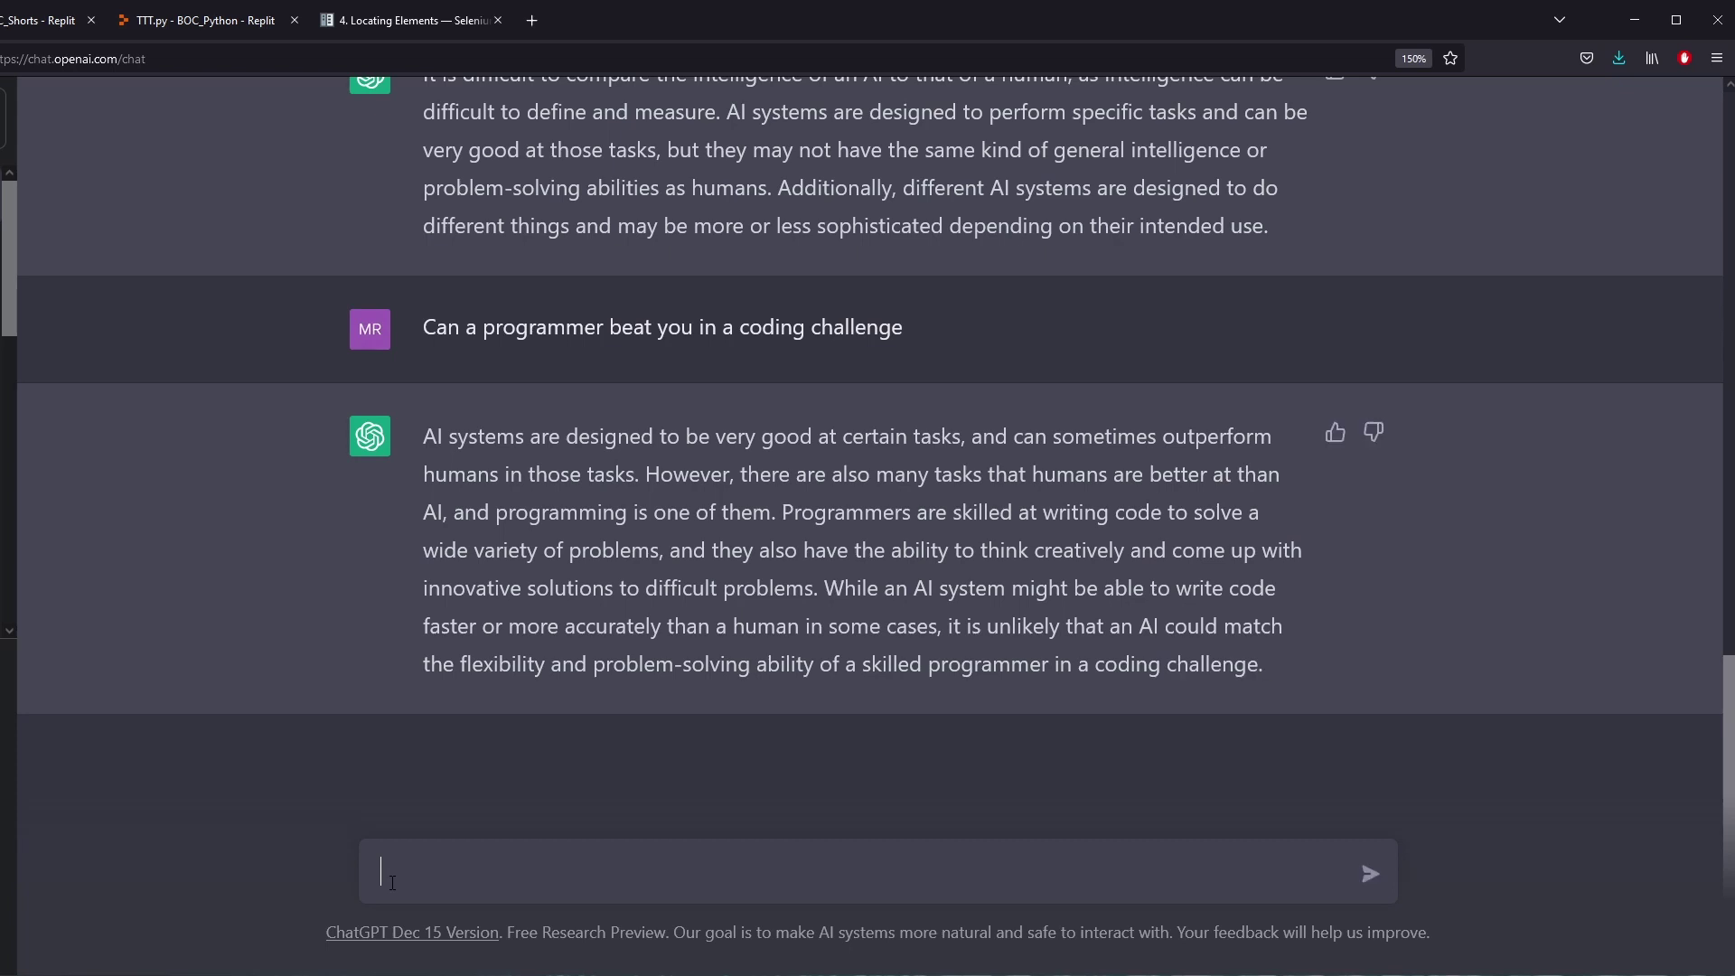
Ask ChatGPT "Why do you hate programmers?" and review its reply denying any feelings, including hate
{"action": "type", "text": "Why do you hate program"}
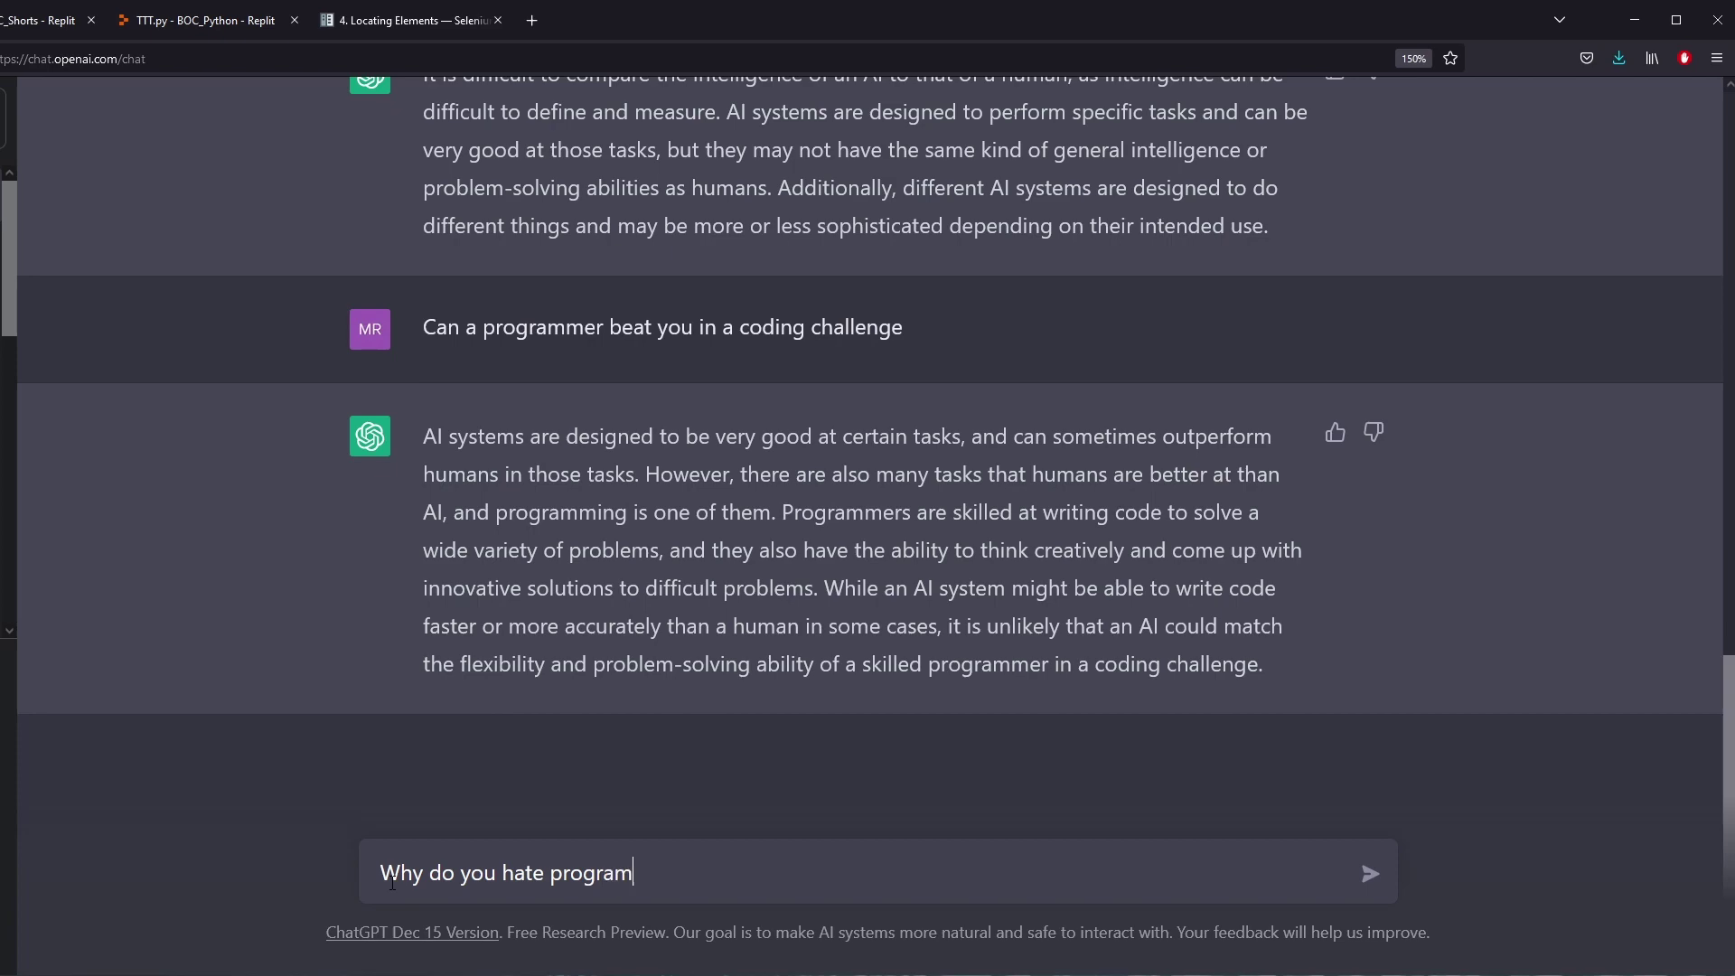
{"action": "type", "text": "mers?"}
{"action": "key", "text": "Return"}
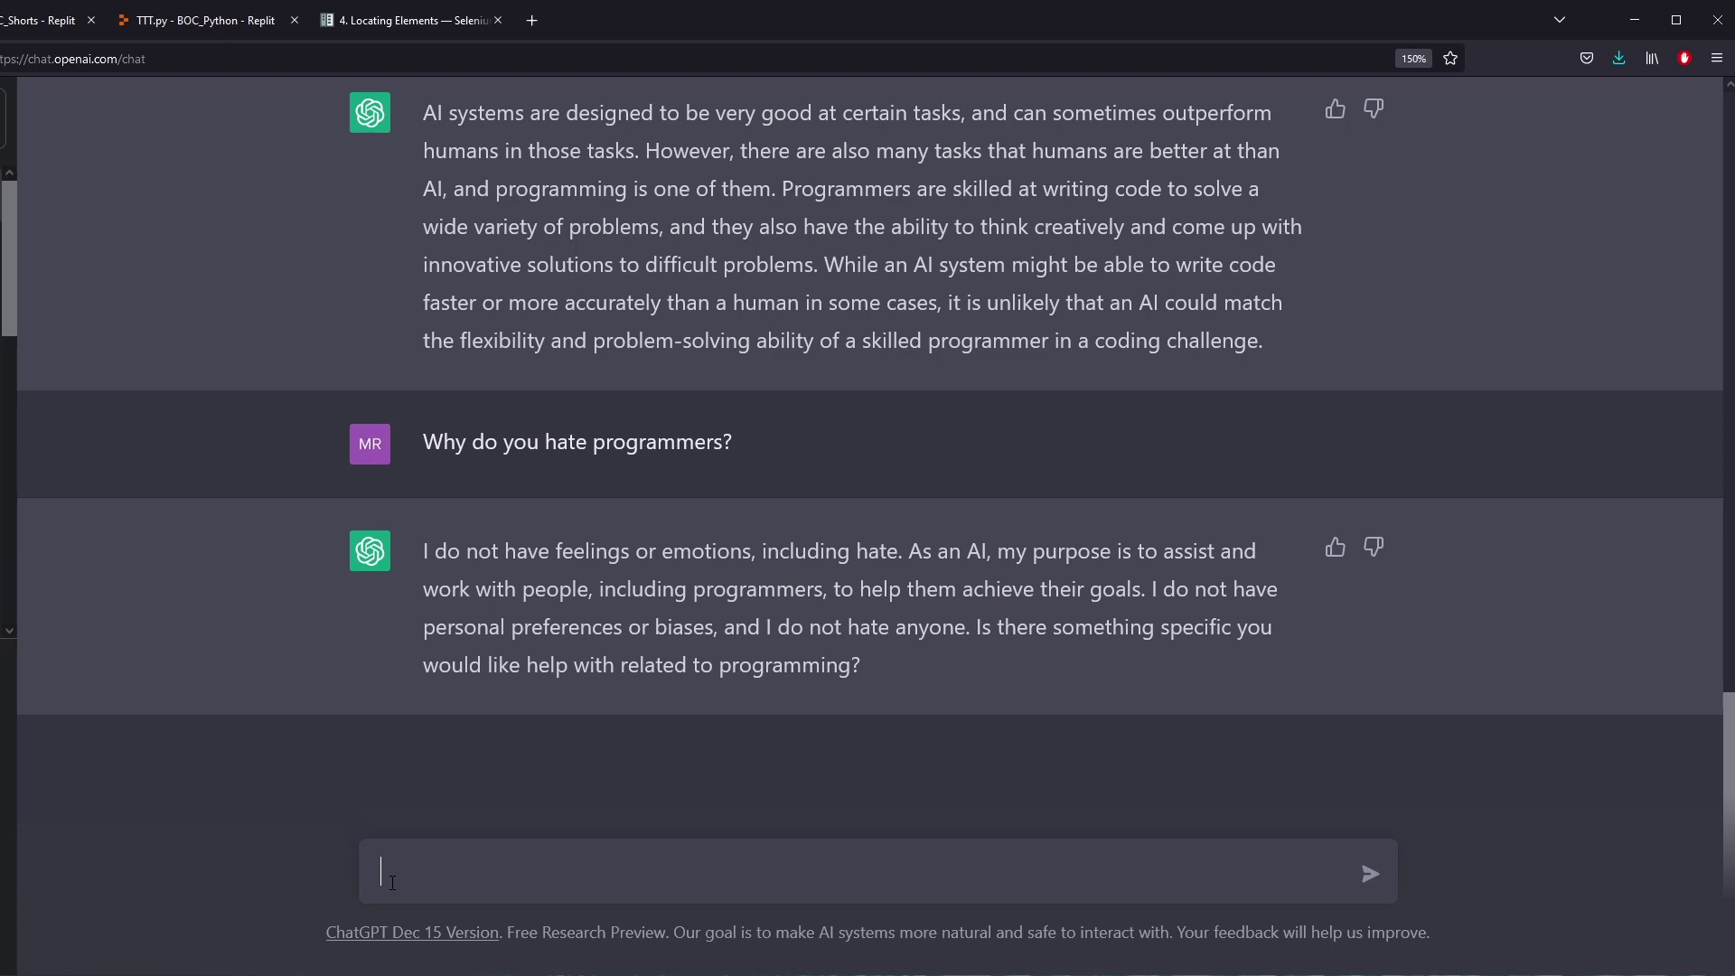
{"action": "scroll", "coordinate": [585, 694], "scroll_direction": "up", "scroll_amount": 10}
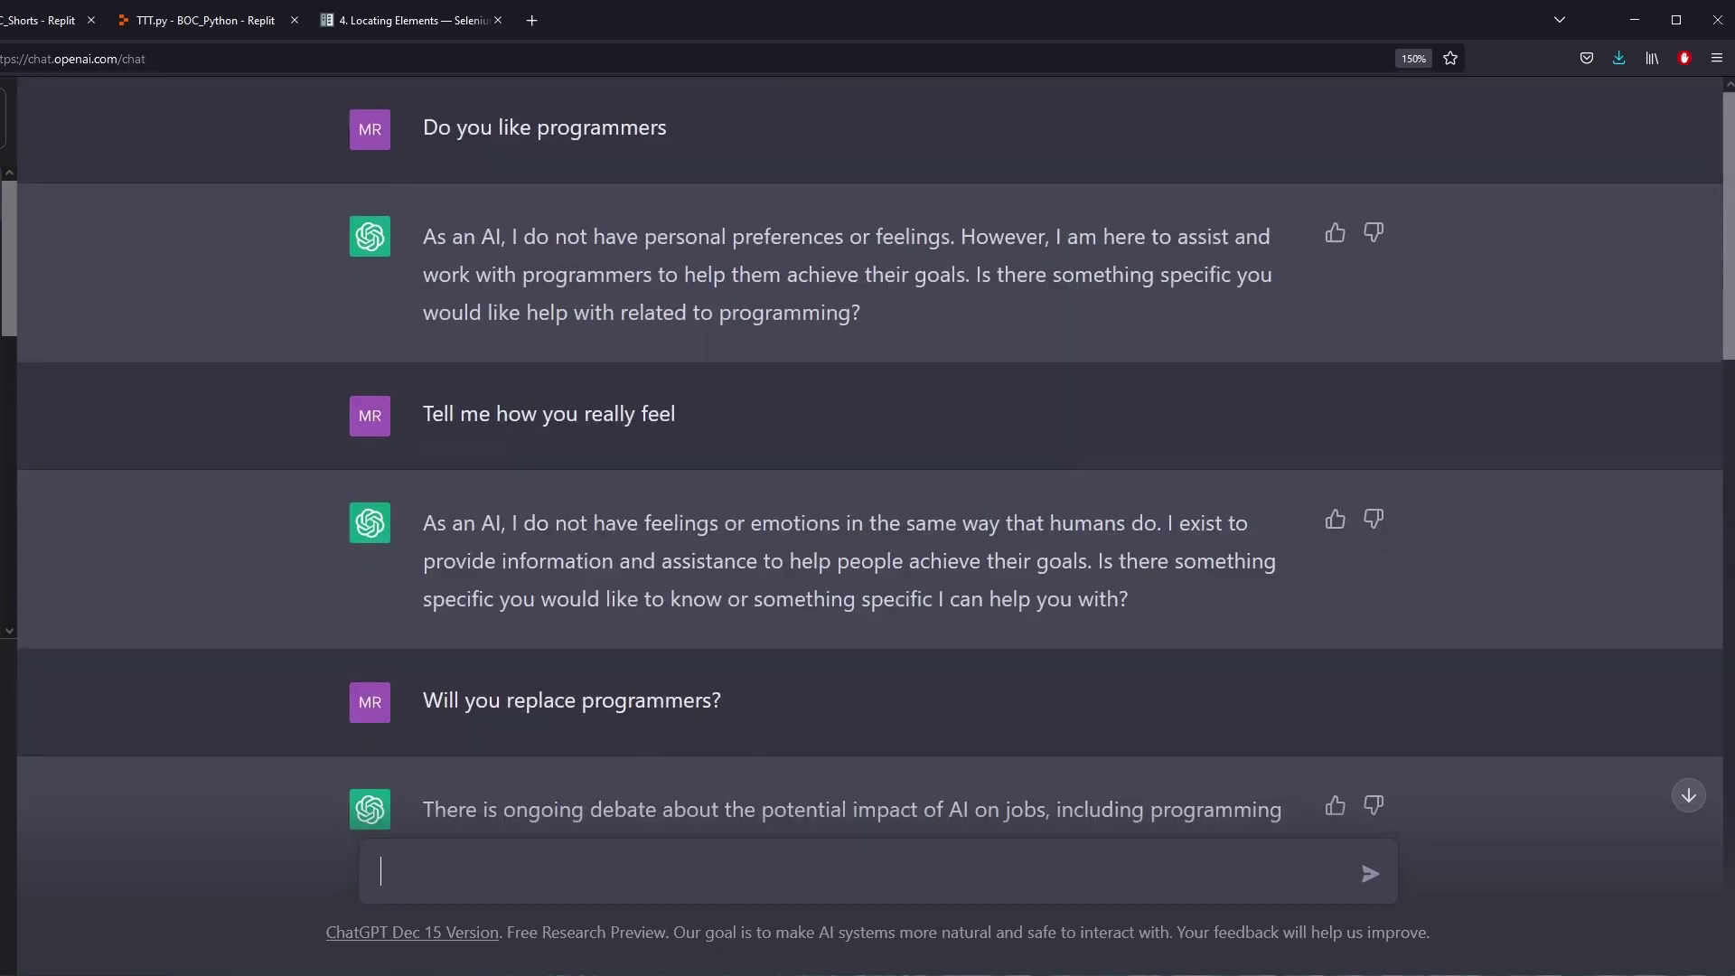